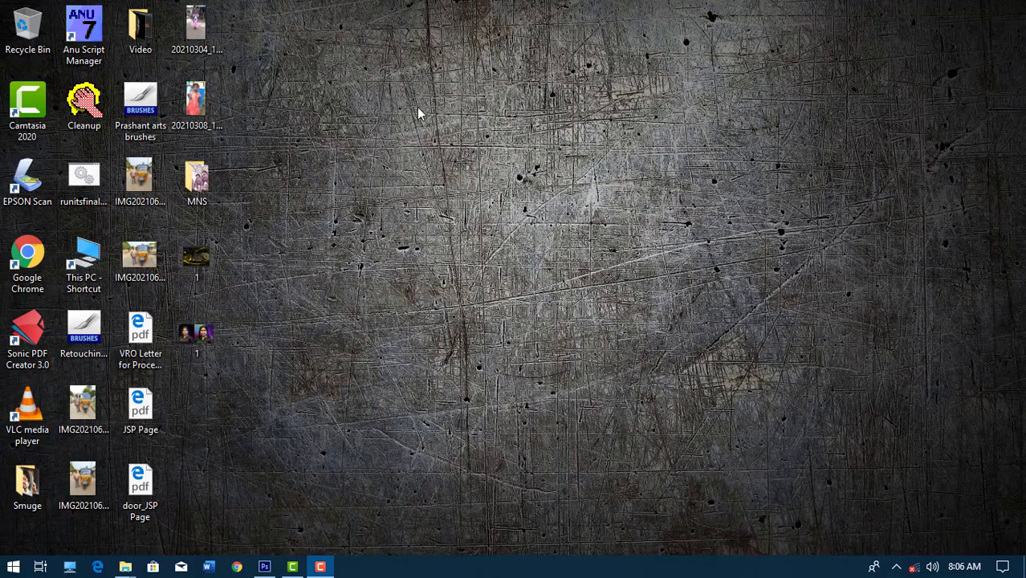
# Refresh the desktop, bring Photoshop with the laughing-man photo to the front, and zoom in
pyautogui.rightClick(417, 106)
pyautogui.click(470, 155)
pyautogui.click(265, 567)
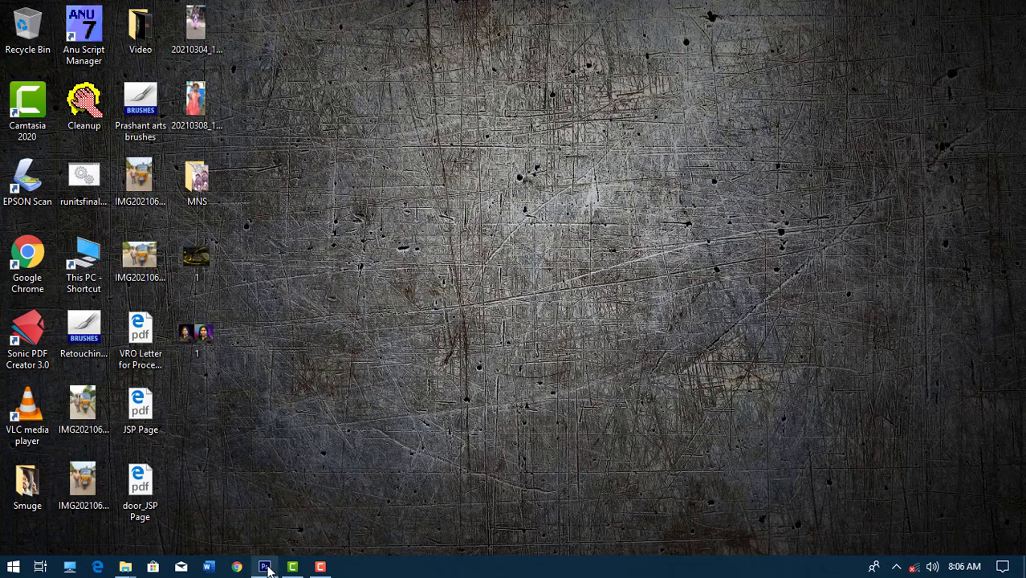
pyautogui.scroll(4, 395, 285)
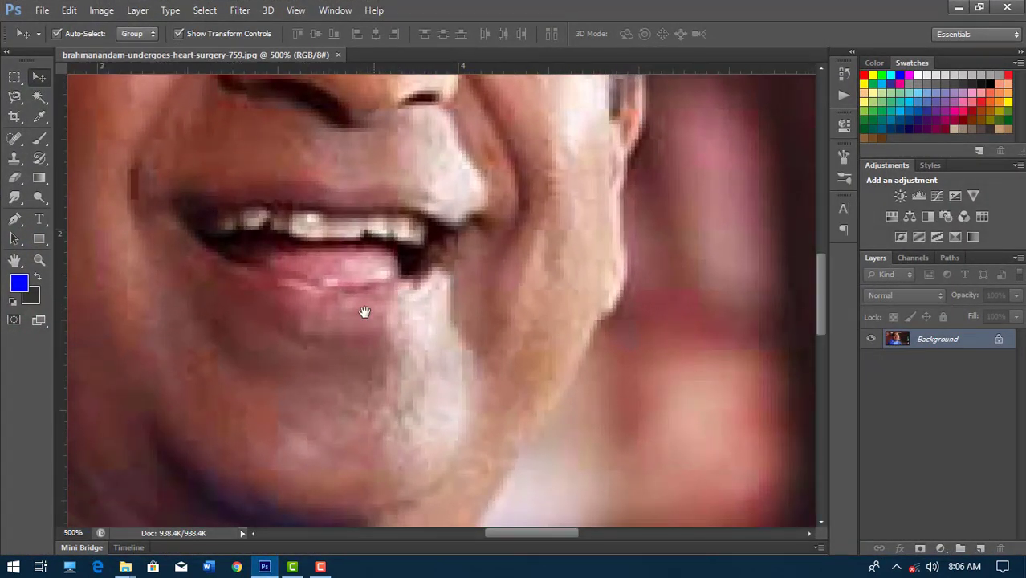
# Start a pen path at the image's bottom edge and curve it along the shirt shoulder
pyautogui.moveTo(364, 312); pyautogui.dragTo(653, 210)
pyautogui.moveTo(438, 365)
pyautogui.mouseDown()
pyautogui.moveTo(575, 359)
pyautogui.moveTo(287, 130)
pyautogui.moveTo(287, 187)
pyautogui.mouseUp()
pyautogui.click(14, 219)
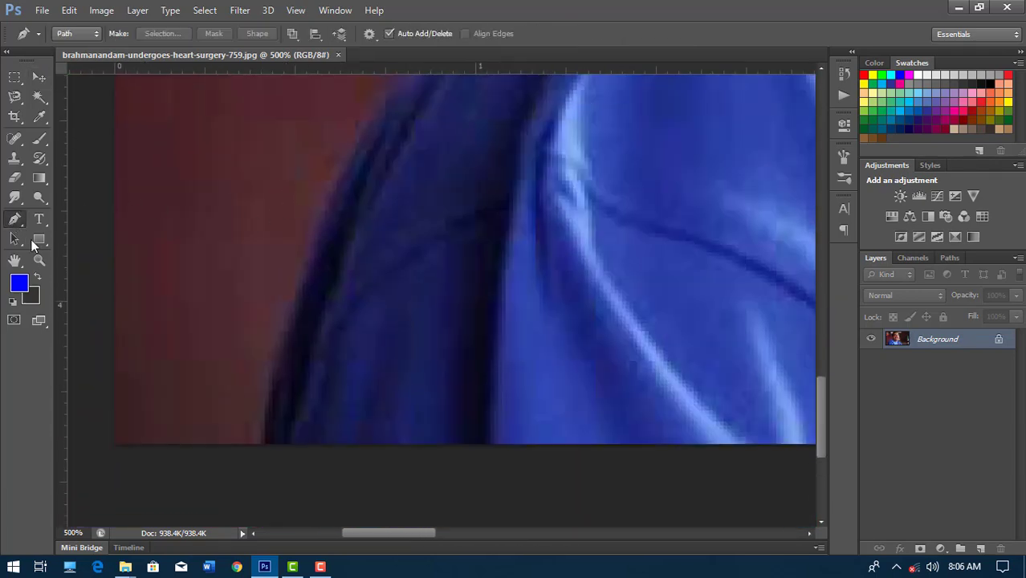
pyautogui.click(261, 448)
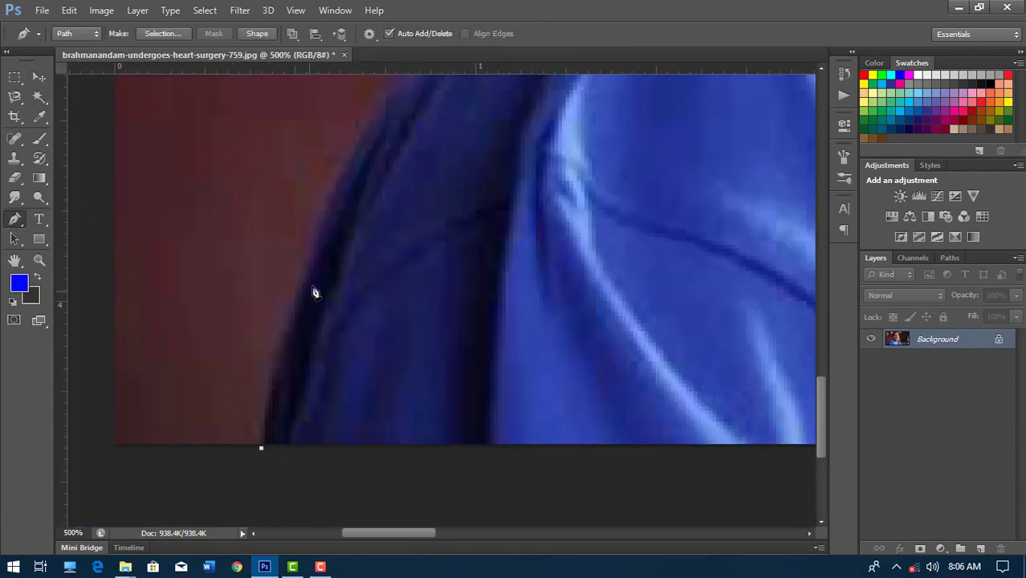
pyautogui.moveTo(318, 283); pyautogui.dragTo(270, 400)
pyautogui.moveTo(318, 238)
pyautogui.mouseDown()
pyautogui.moveTo(367, 186)
pyautogui.moveTo(290, 282)
pyautogui.mouseUp()
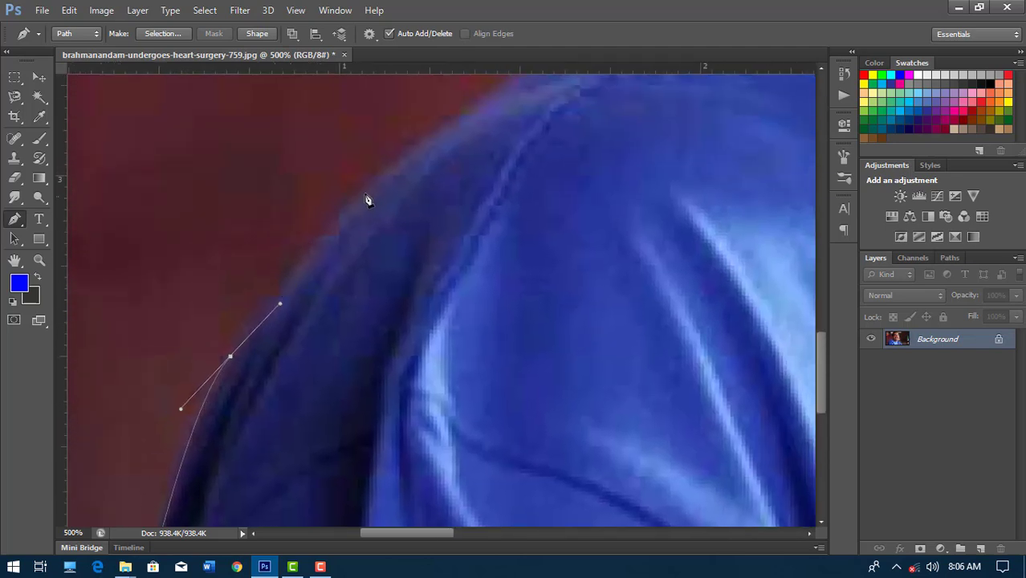
pyautogui.moveTo(365, 191)
pyautogui.mouseDown()
pyautogui.moveTo(394, 165)
pyautogui.moveTo(251, 265)
pyautogui.mouseUp()
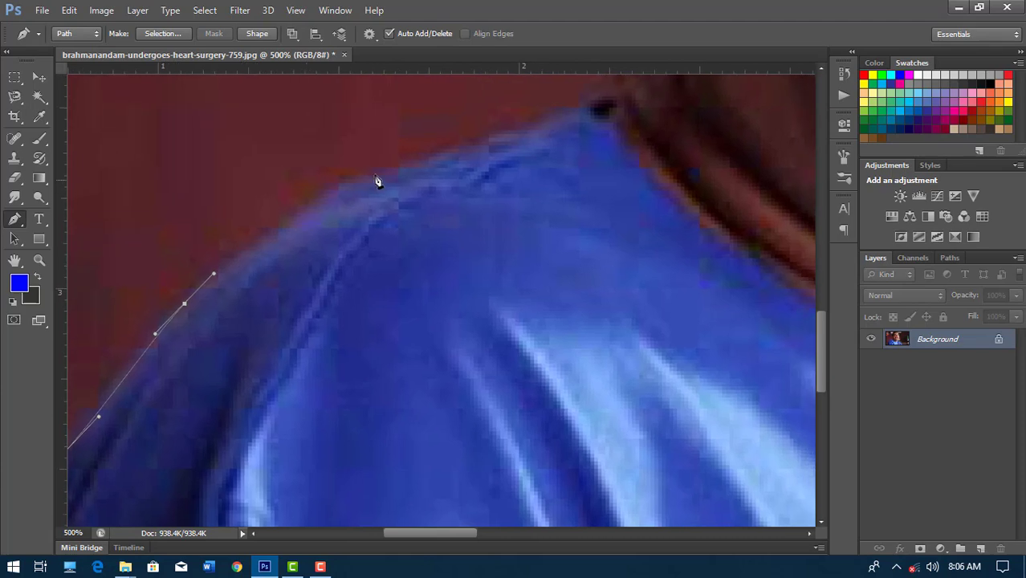
pyautogui.moveTo(556, 112); pyautogui.dragTo(721, 83)
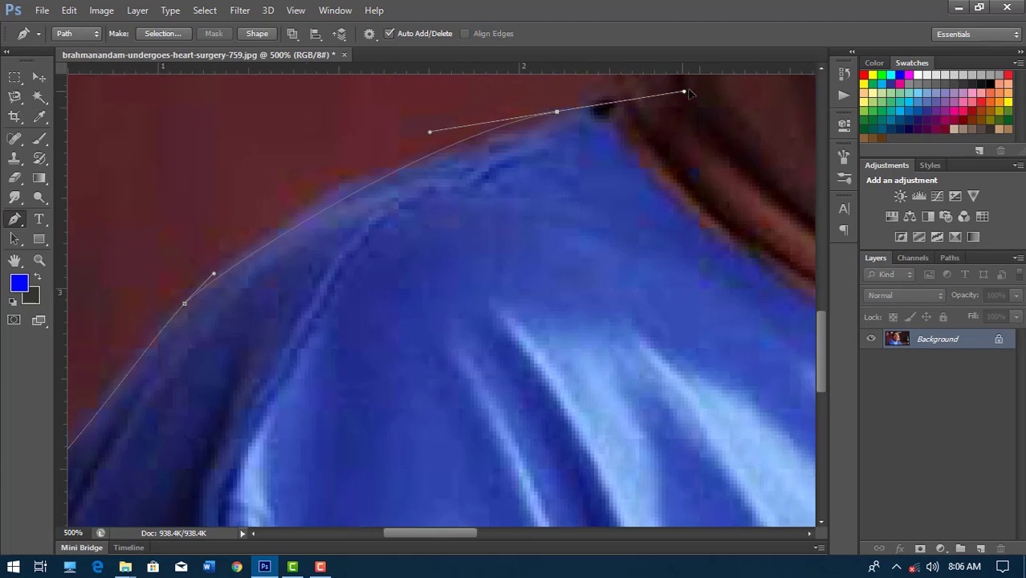
# Continue the path up the neck, past the ear, and along the left hair edge
pyautogui.moveTo(648, 118); pyautogui.dragTo(475, 293)
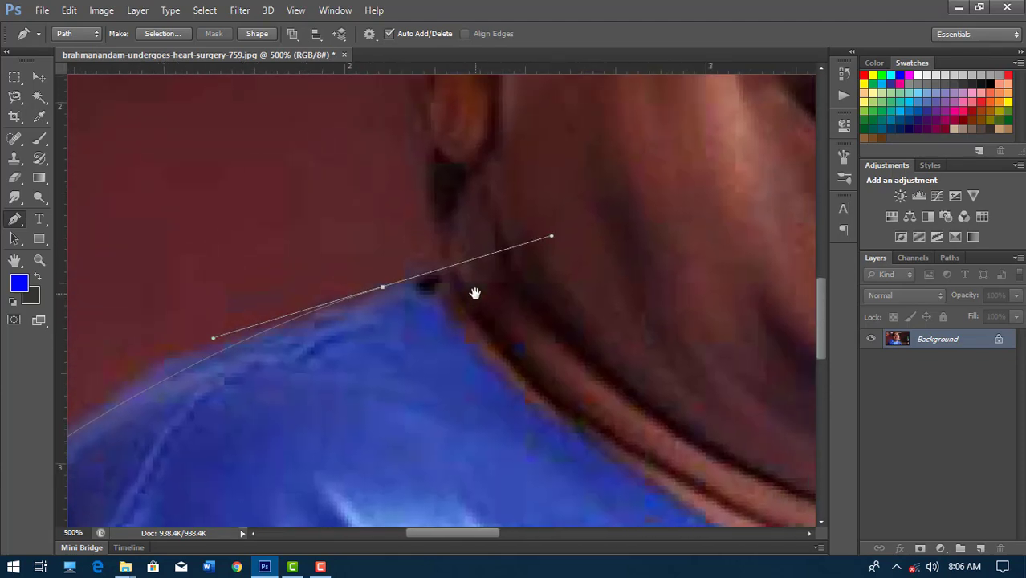
pyautogui.keyDown('alt'); pyautogui.click(383, 288); pyautogui.keyUp('alt')
pyautogui.click(428, 268)
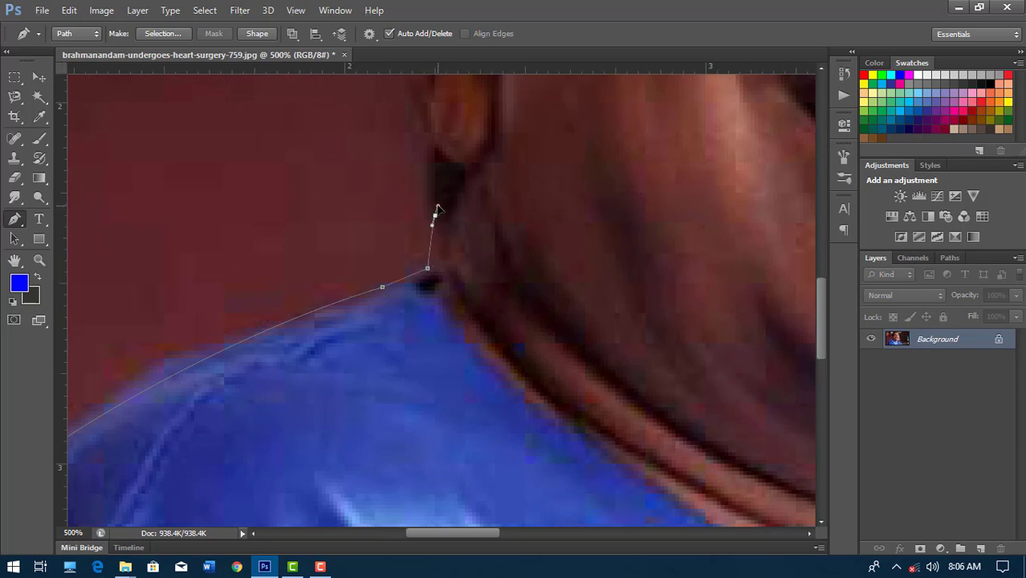
pyautogui.moveTo(424, 151); pyautogui.dragTo(396, 323)
pyautogui.moveTo(388, 252)
pyautogui.mouseDown()
pyautogui.moveTo(376, 197)
pyautogui.moveTo(353, 359)
pyautogui.mouseUp()
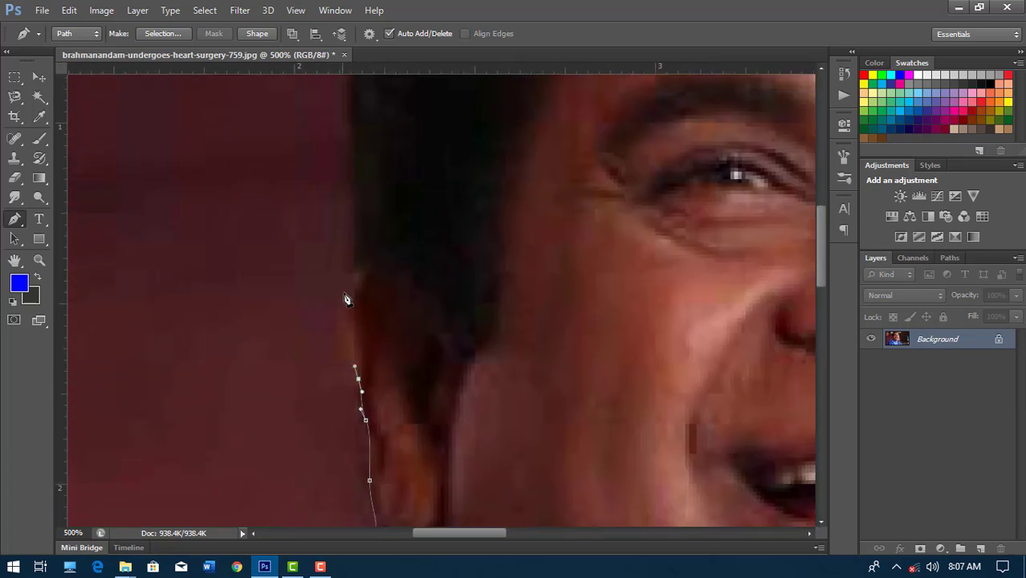
pyautogui.moveTo(359, 265)
pyautogui.mouseDown()
pyautogui.moveTo(384, 245)
pyautogui.moveTo(316, 321)
pyautogui.mouseUp()
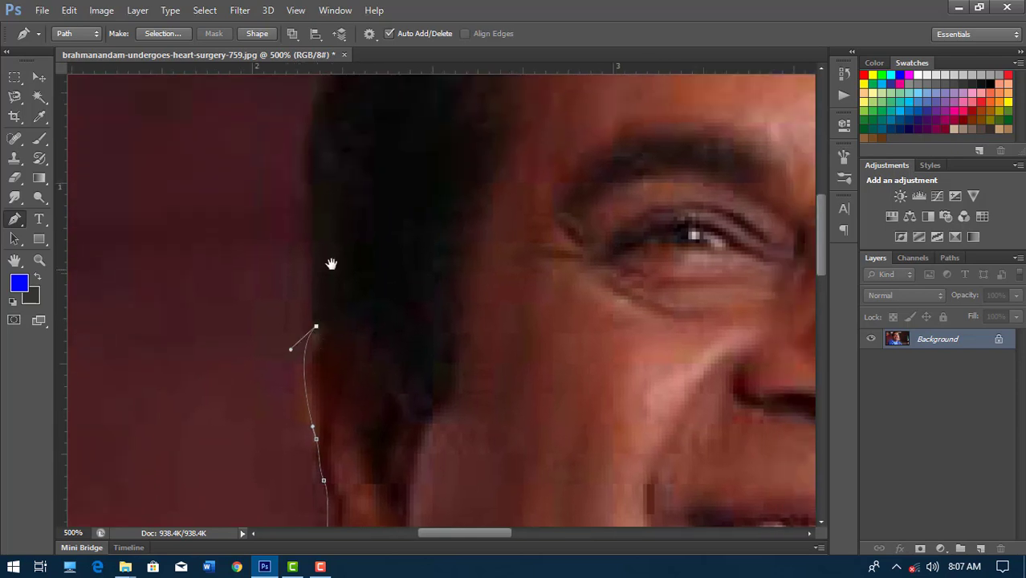
pyautogui.moveTo(331, 264); pyautogui.dragTo(283, 398)
pyautogui.moveTo(255, 296); pyautogui.dragTo(262, 277)
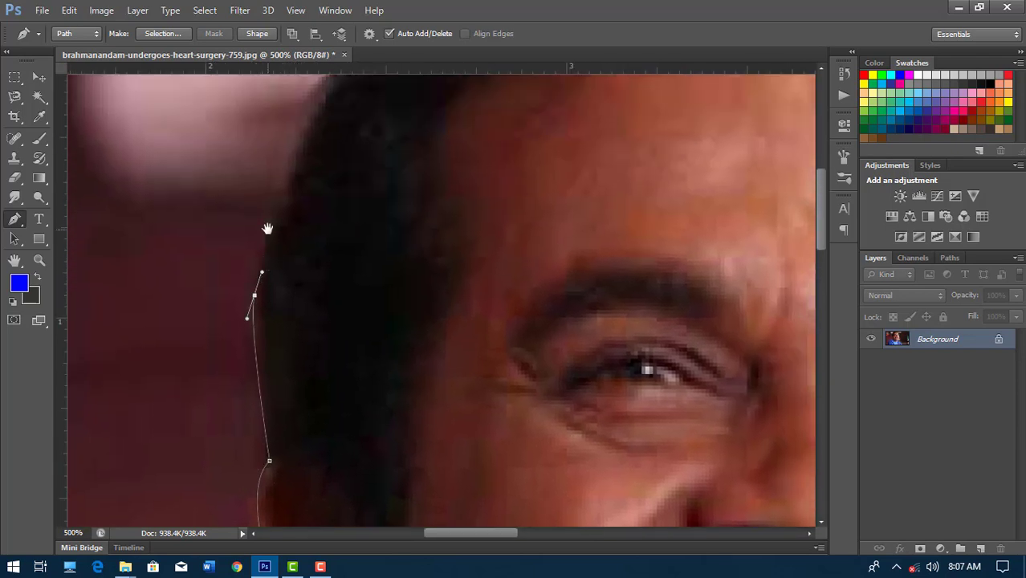
pyautogui.moveTo(267, 229); pyautogui.dragTo(205, 372)
pyautogui.moveTo(229, 291)
pyautogui.mouseDown()
pyautogui.moveTo(233, 276)
pyautogui.moveTo(172, 342)
pyautogui.mouseUp()
# Extend the path over the top of the hair and down the right side to the cheek
pyautogui.moveTo(218, 265); pyautogui.dragTo(238, 235)
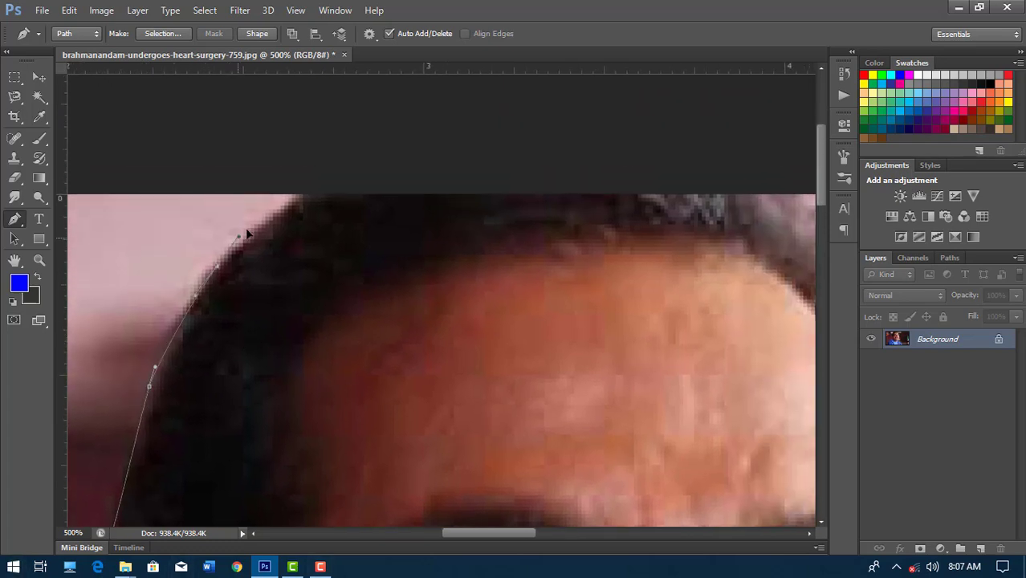
pyautogui.moveTo(460, 217); pyautogui.dragTo(233, 255)
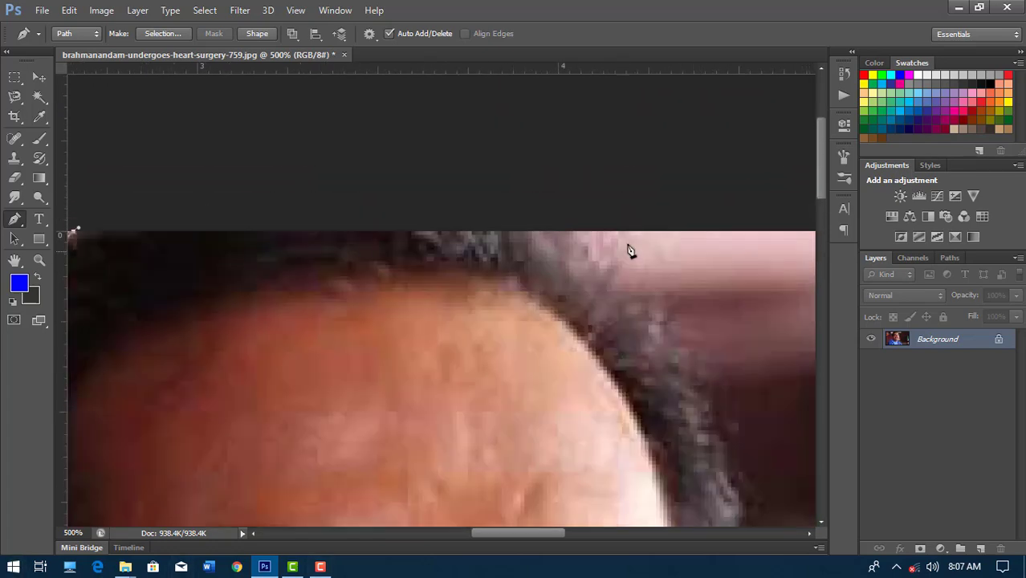
pyautogui.click(534, 232)
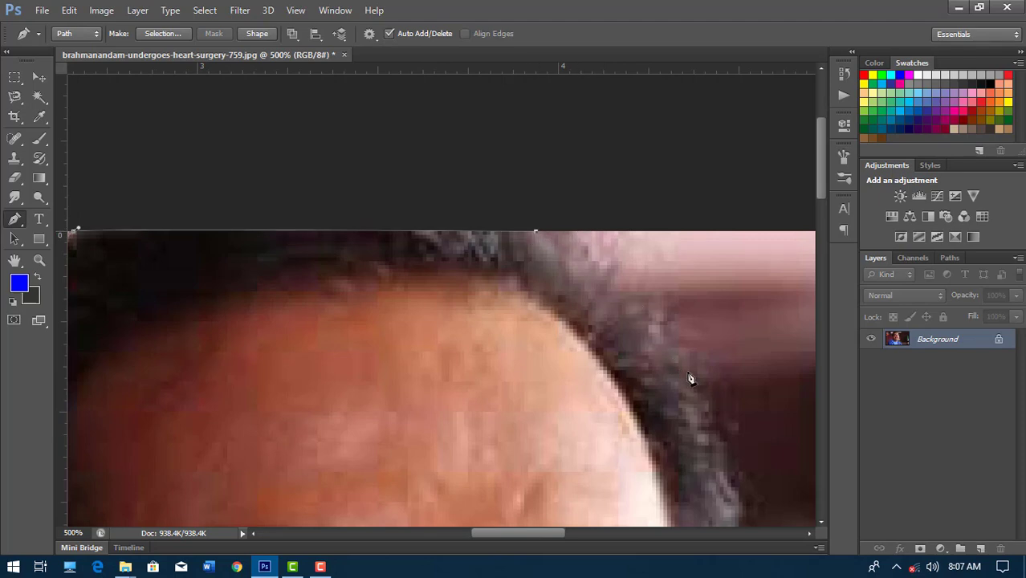
pyautogui.moveTo(705, 465); pyautogui.dragTo(462, 312)
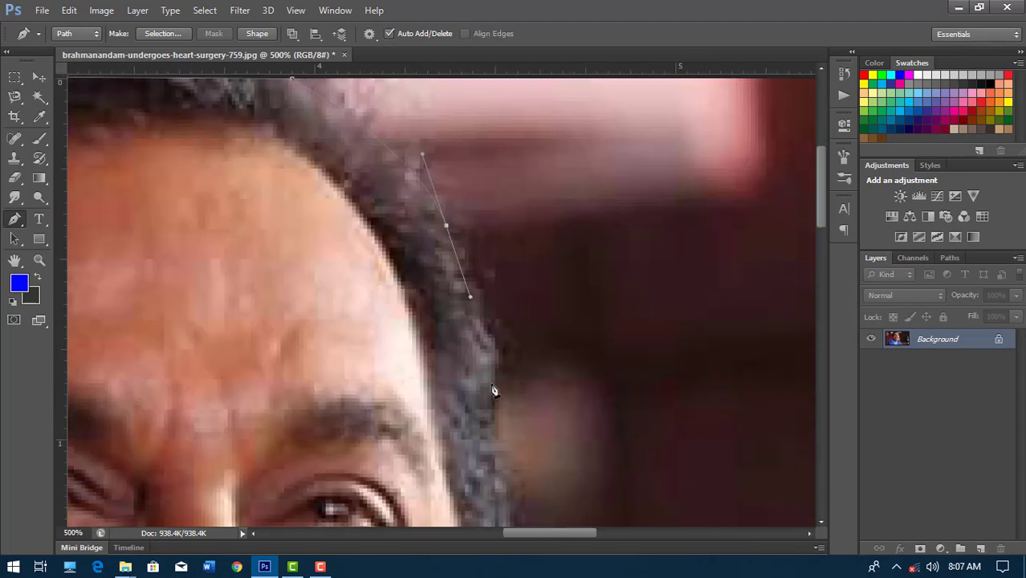
pyautogui.click(495, 443)
pyautogui.moveTo(481, 488); pyautogui.dragTo(392, 236)
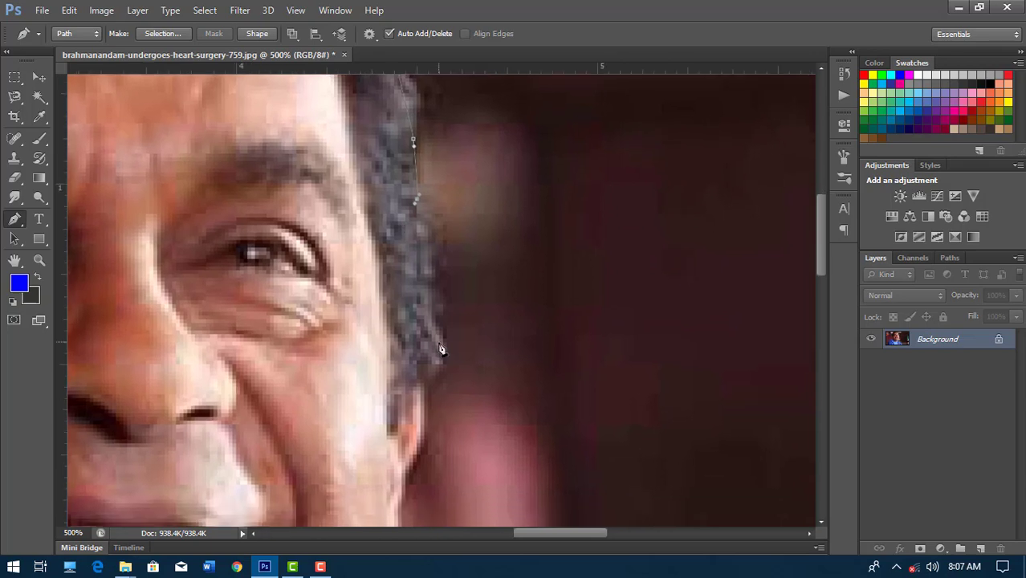
pyautogui.click(438, 345)
pyautogui.moveTo(409, 488); pyautogui.dragTo(416, 260)
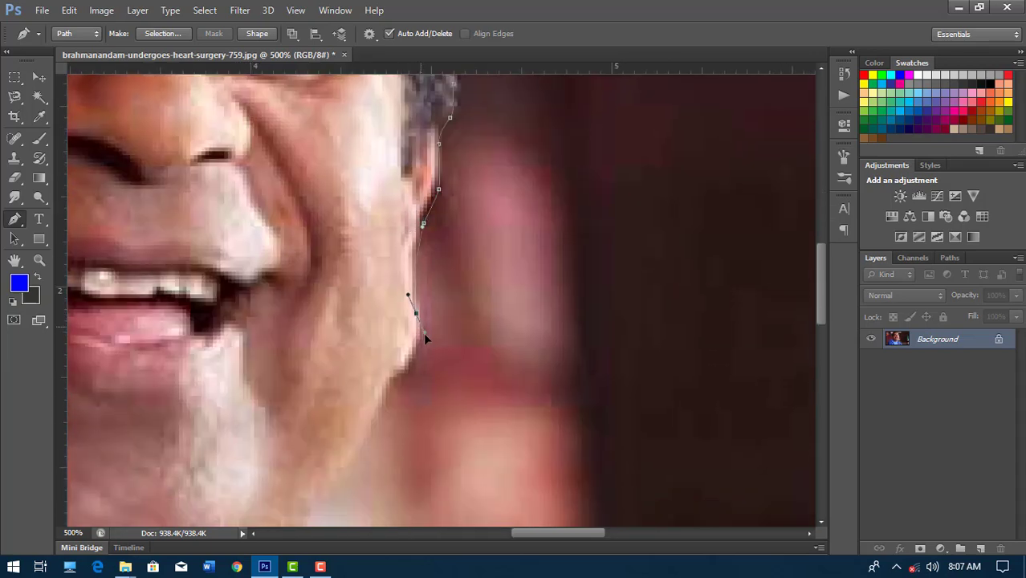
pyautogui.moveTo(400, 375); pyautogui.dragTo(391, 388)
# Carry the path down the jaw and shirt shoulder, then close it at its starting point
pyautogui.moveTo(373, 435); pyautogui.dragTo(499, 268)
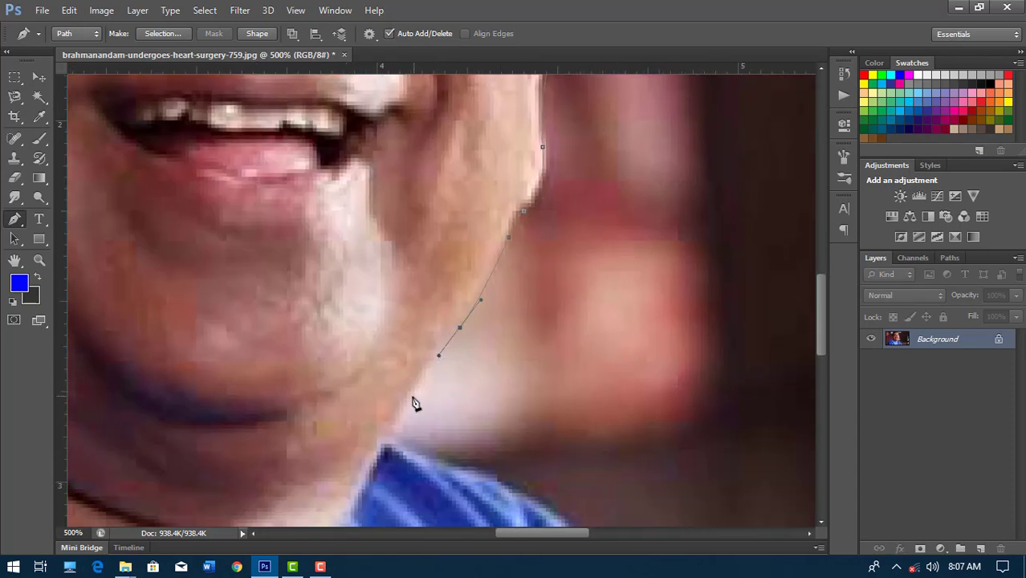
pyautogui.moveTo(412, 399)
pyautogui.mouseDown()
pyautogui.moveTo(409, 451)
pyautogui.moveTo(291, 307)
pyautogui.mouseUp()
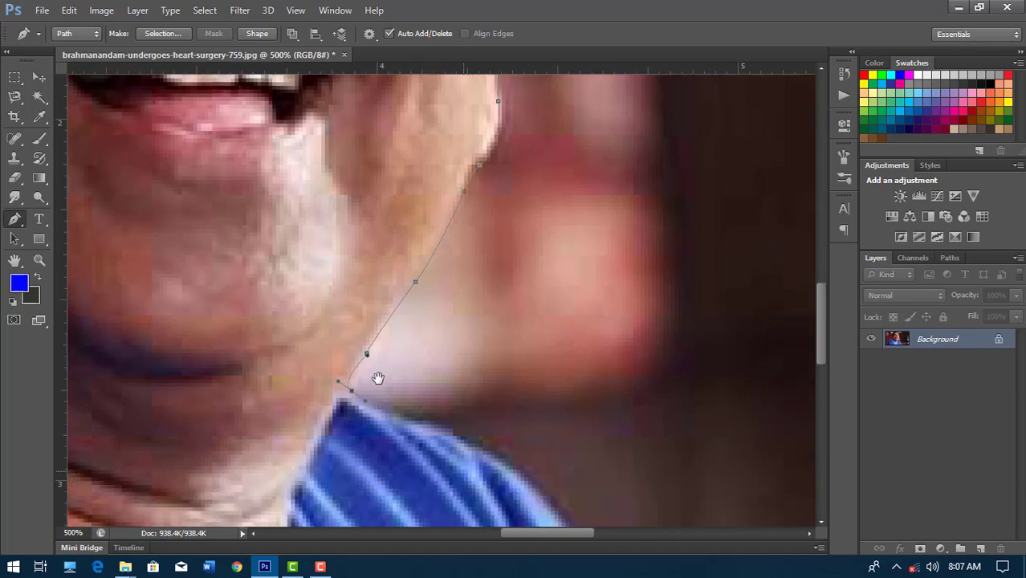
pyautogui.moveTo(396, 346); pyautogui.dragTo(412, 352)
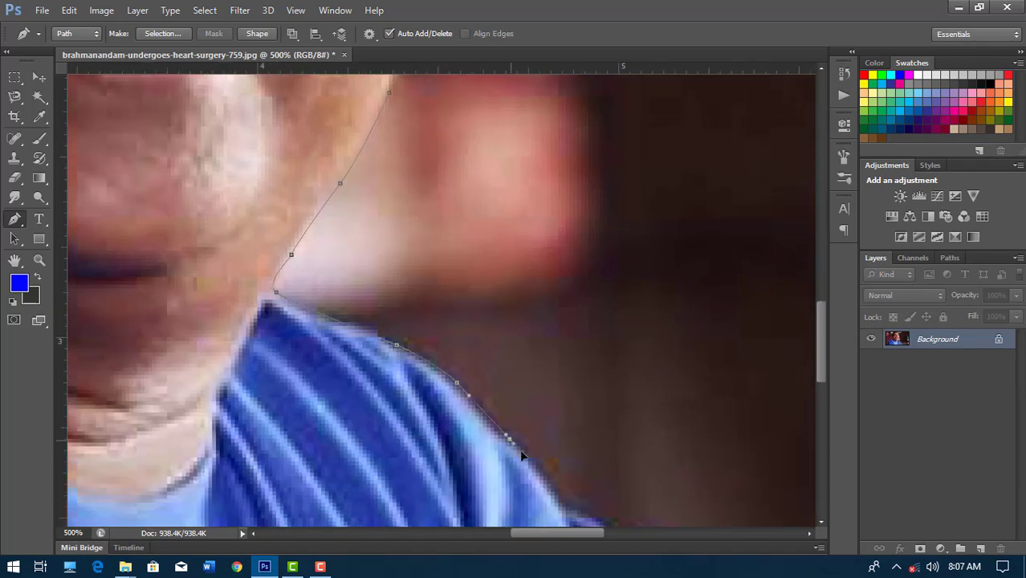
pyautogui.moveTo(522, 456); pyautogui.dragTo(337, 263)
pyautogui.moveTo(381, 318); pyautogui.dragTo(415, 344)
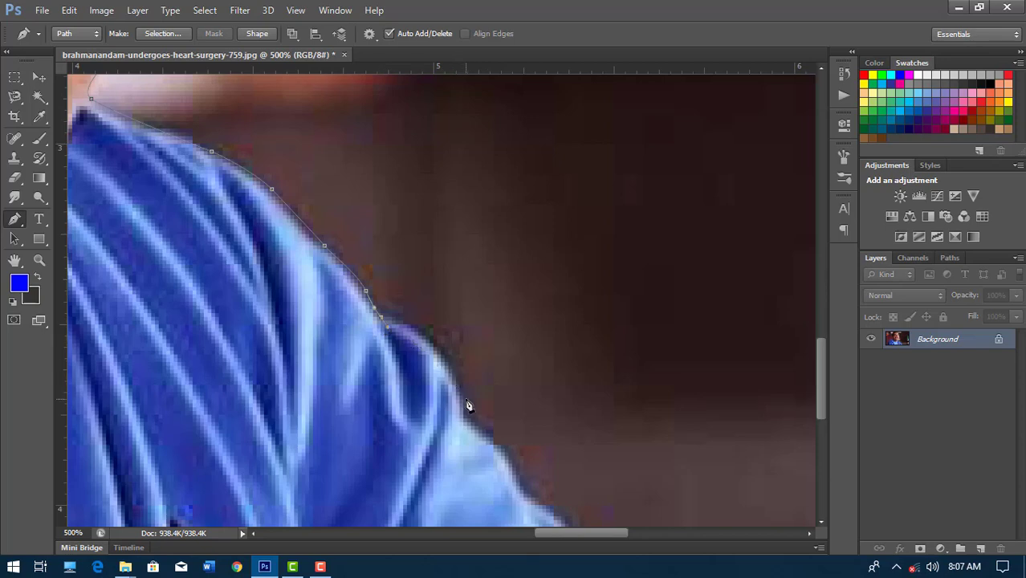
pyautogui.moveTo(468, 399); pyautogui.dragTo(493, 482)
pyautogui.moveTo(469, 417); pyautogui.dragTo(380, 246)
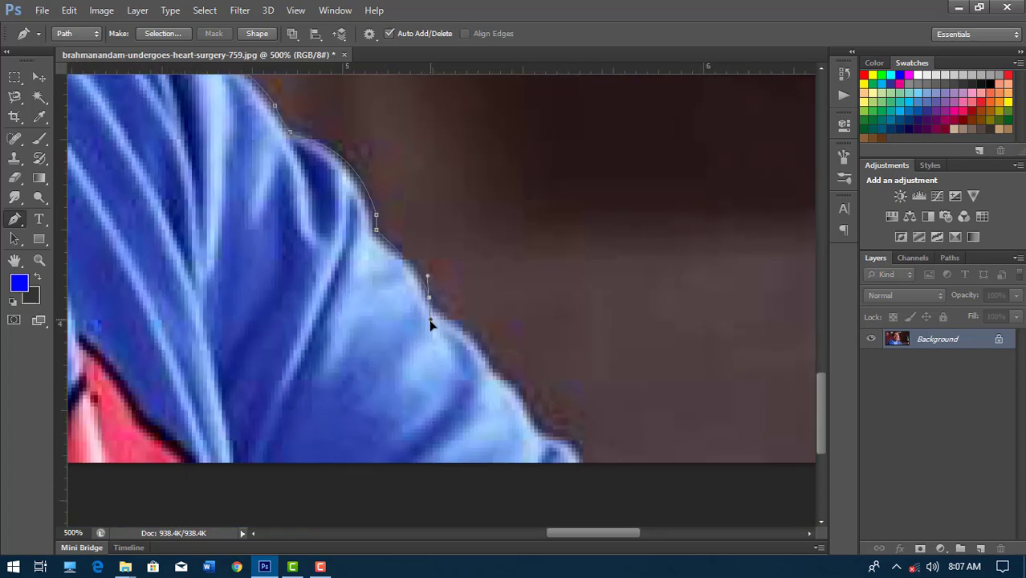
pyautogui.moveTo(463, 326); pyautogui.dragTo(467, 331)
pyautogui.moveTo(587, 462); pyautogui.dragTo(806, 412)
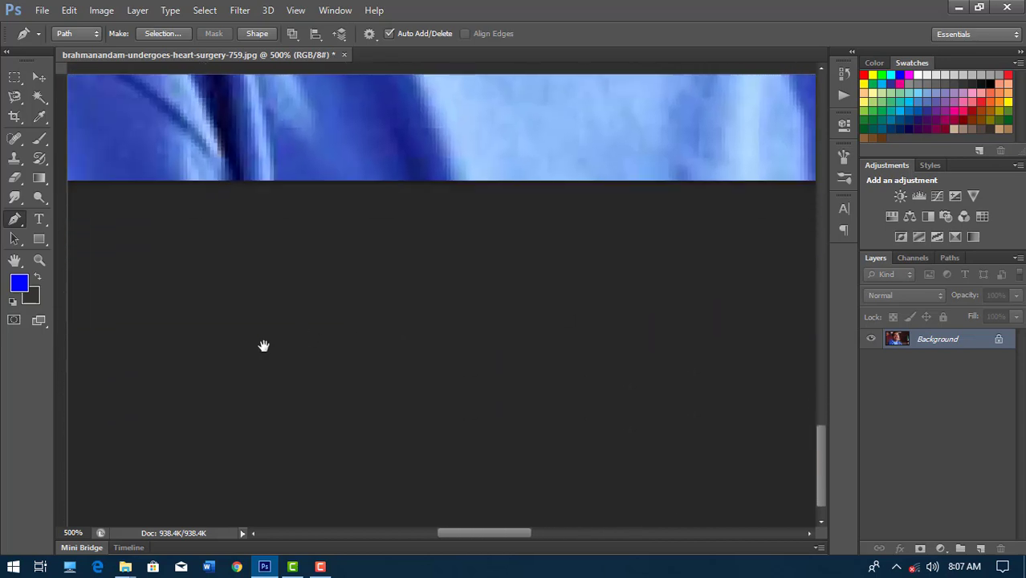
pyautogui.moveTo(264, 346); pyautogui.dragTo(516, 363)
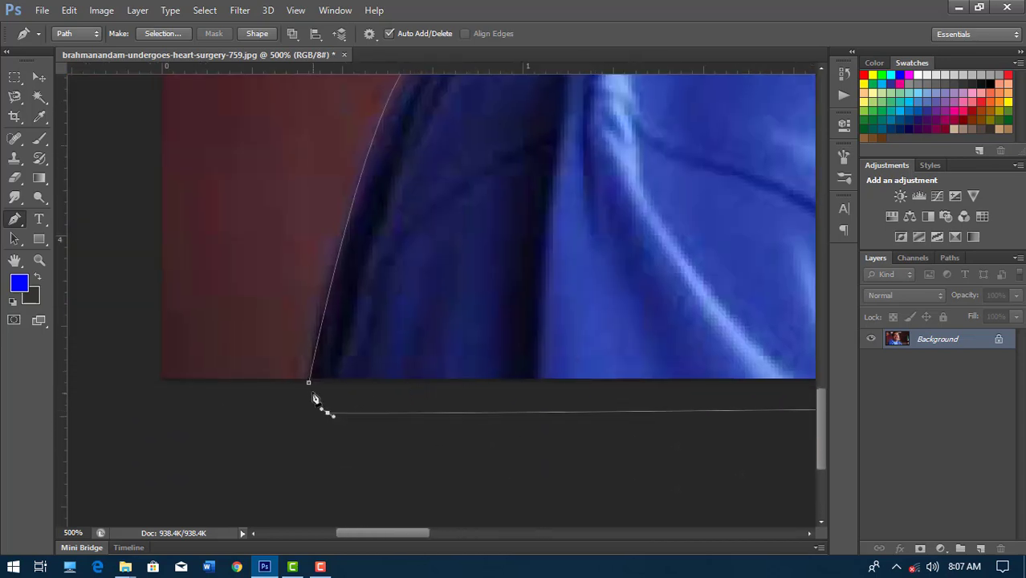
pyautogui.click(310, 385)
# Convert the man's closed path into an active selection
pyautogui.rightClick(460, 225)
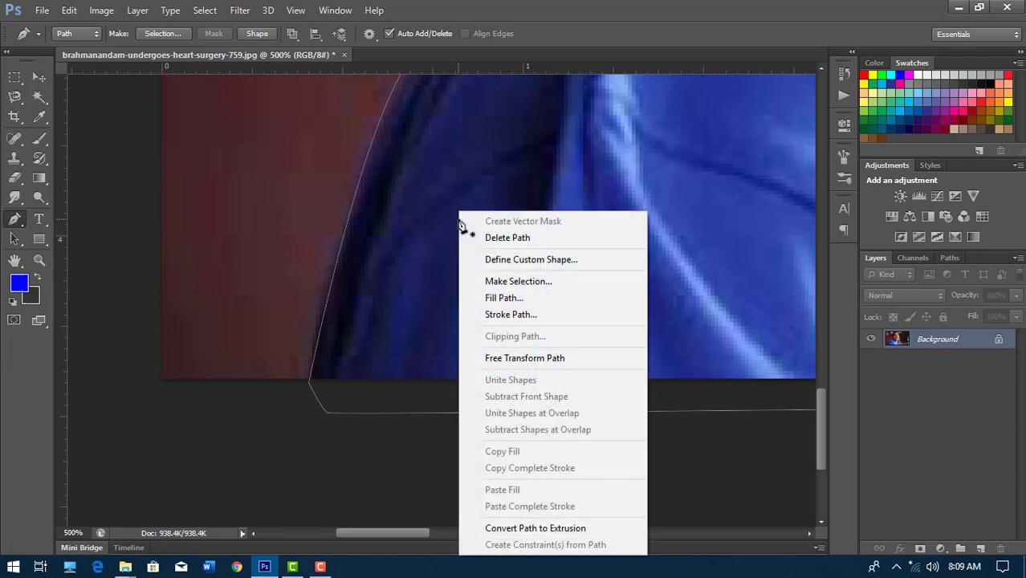
pyautogui.click(508, 281)
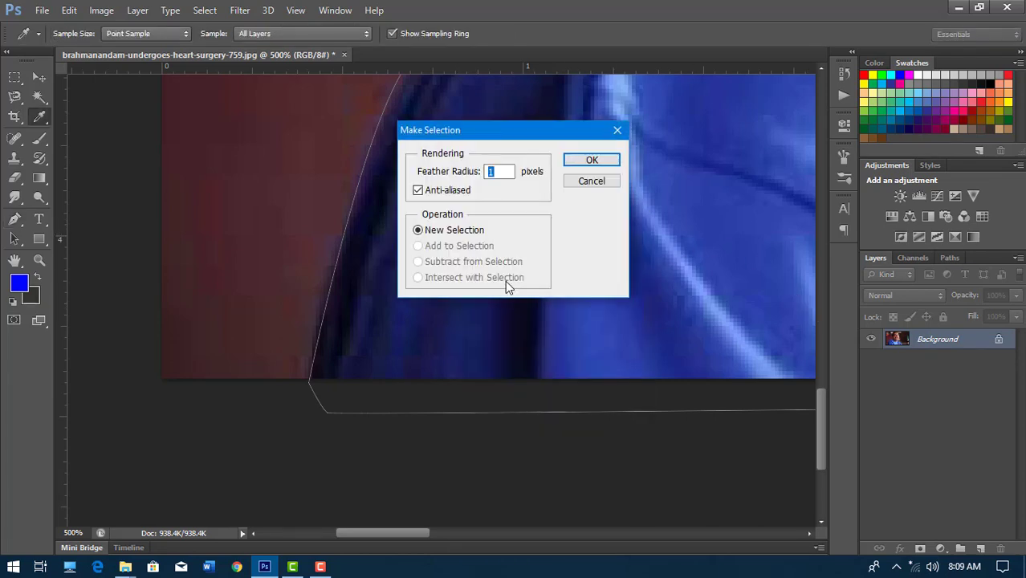
pyautogui.press('Return')
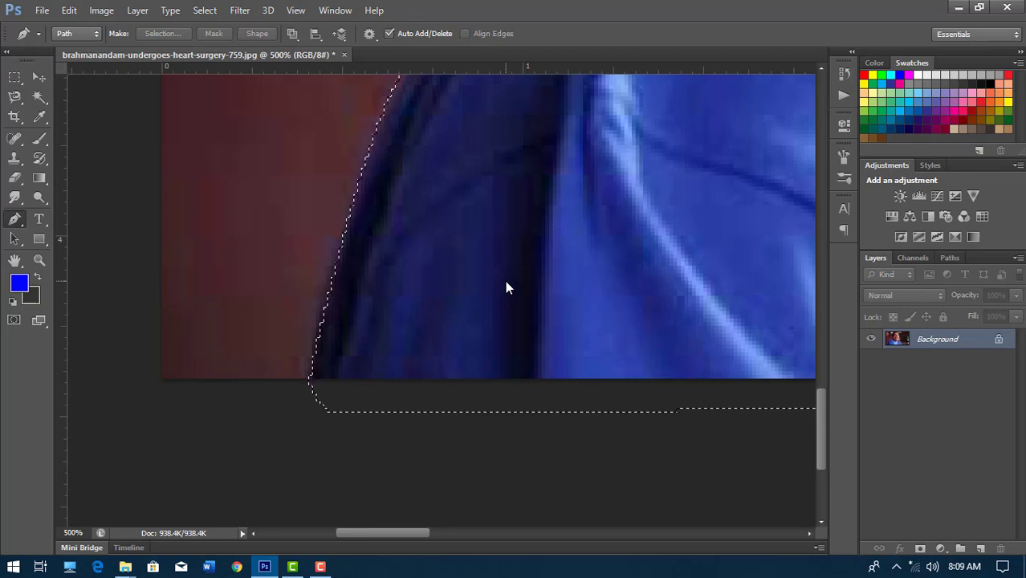
# Create a new blank document widened to 2366 px, fit it on screen, and return to the photo
pyautogui.hotkey('ctrl', 'n')
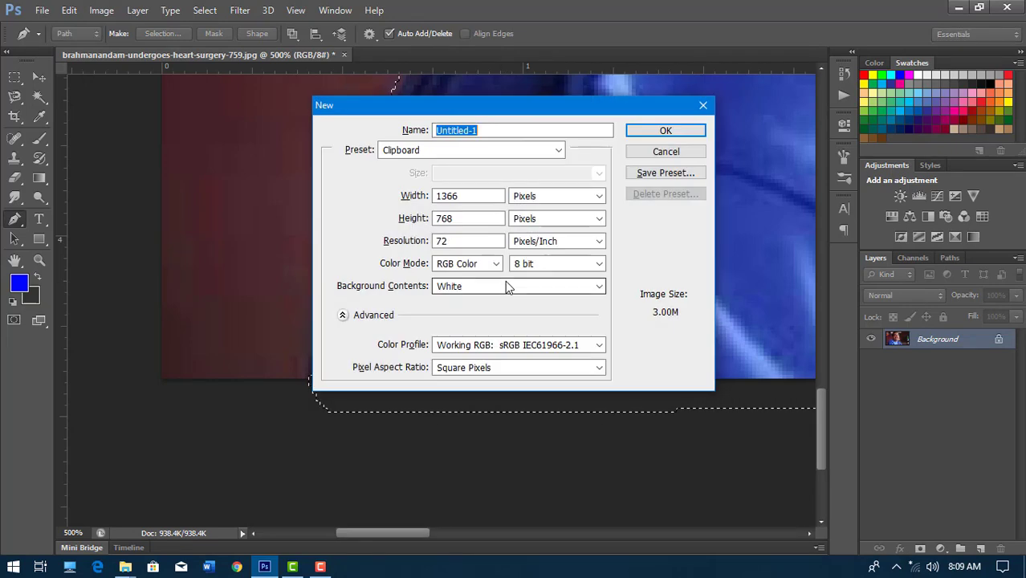
pyautogui.press('Return')
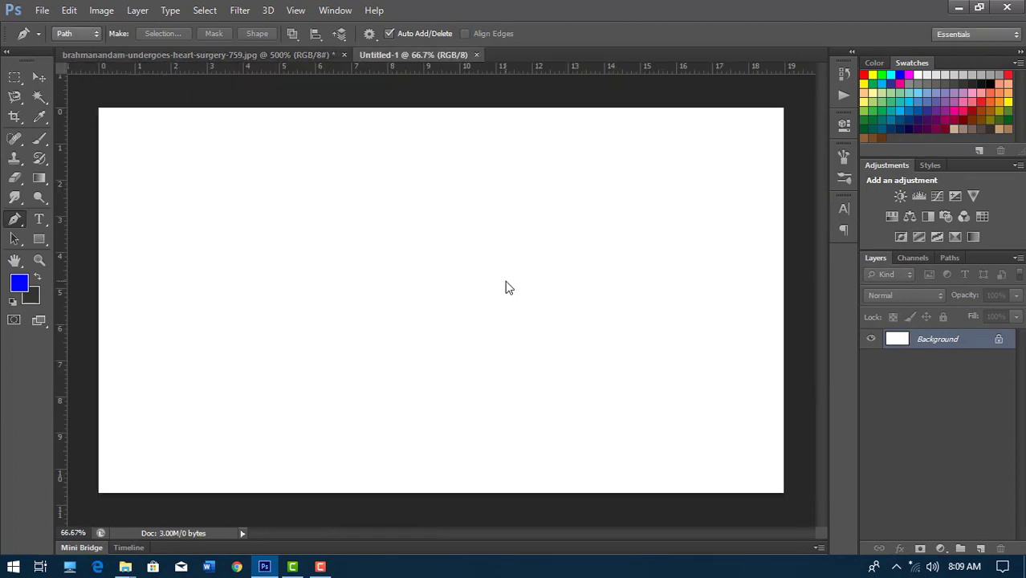
pyautogui.hotkey('ctrl', 'alt', 'i')
pyautogui.press('Home')
pyautogui.press('Delete')
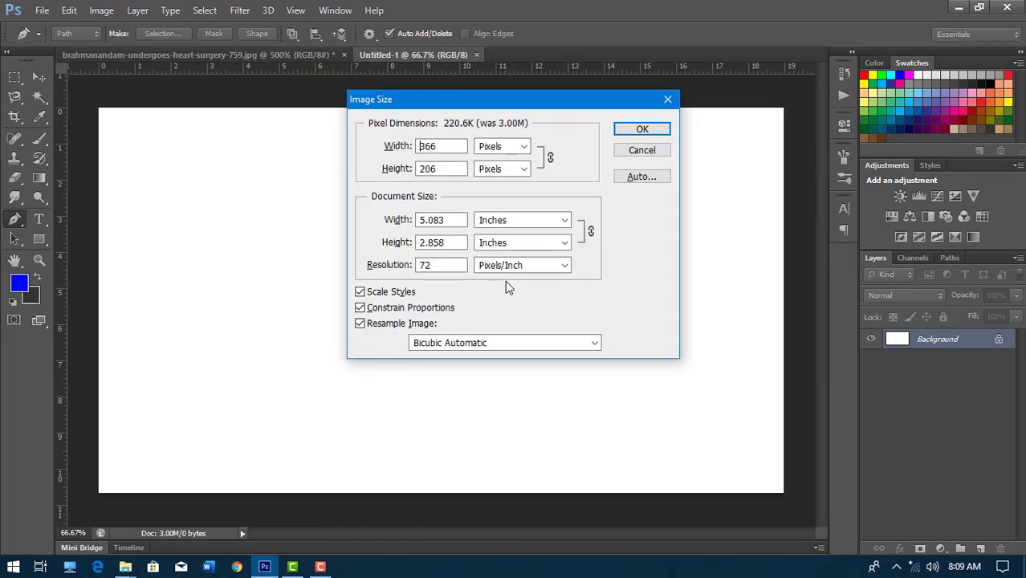
pyautogui.write('2')
pyautogui.press('Return')
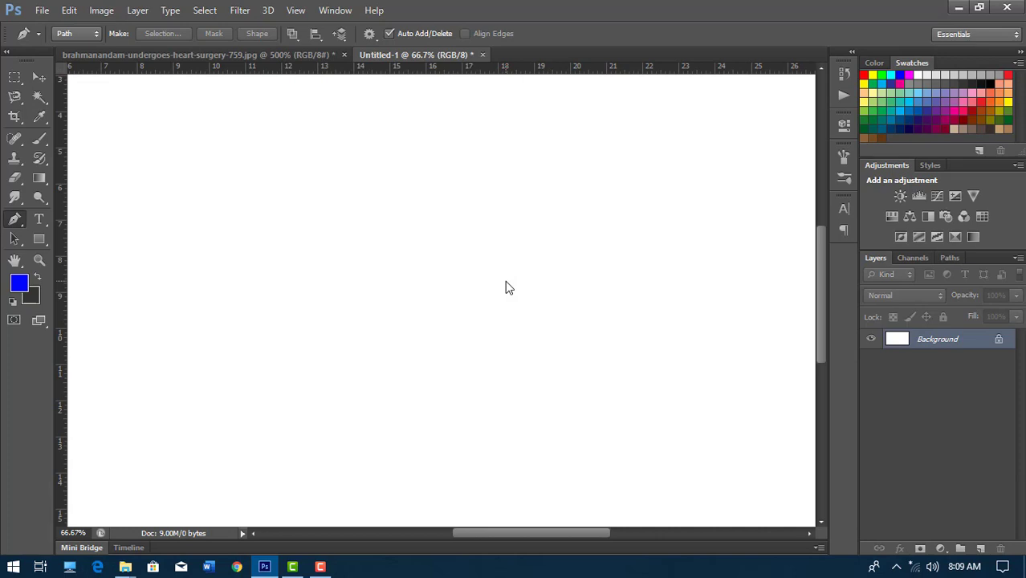
pyautogui.hotkey('ctrl', '0')
pyautogui.hotkey('ctrl', 'Tab')
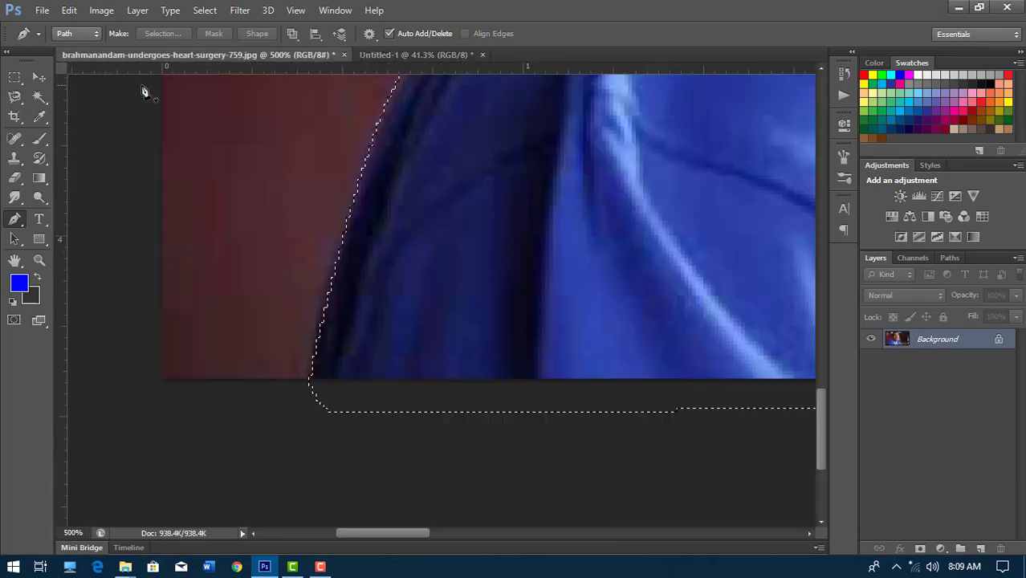
# Move the cut-out portrait into Untitled-1 and enlarge it across the lower canvas
pyautogui.click(40, 76)
pyautogui.moveTo(375, 154); pyautogui.dragTo(429, 245)
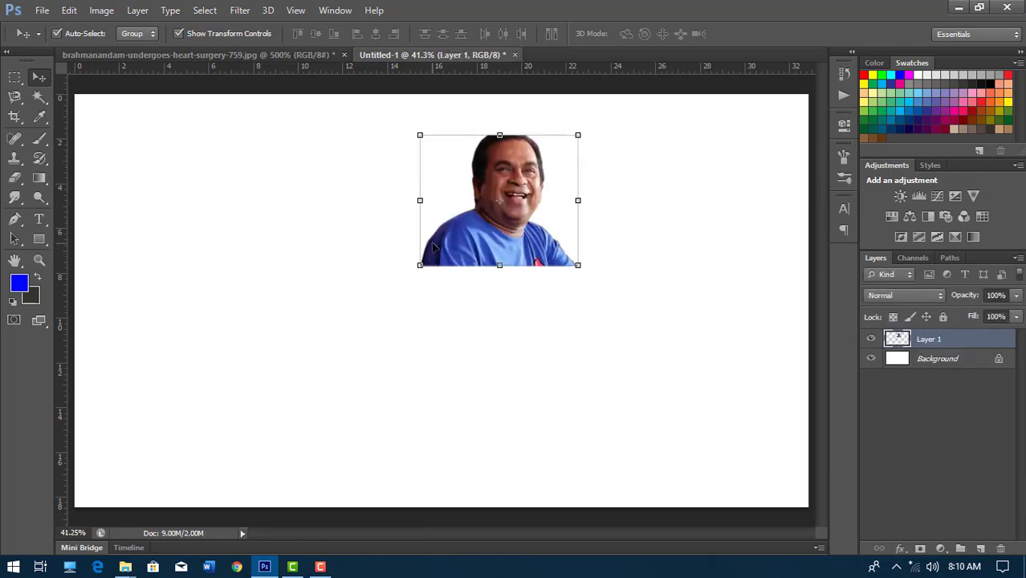
pyautogui.hotkey('ctrl', '-')
pyautogui.moveTo(432, 247); pyautogui.dragTo(298, 441)
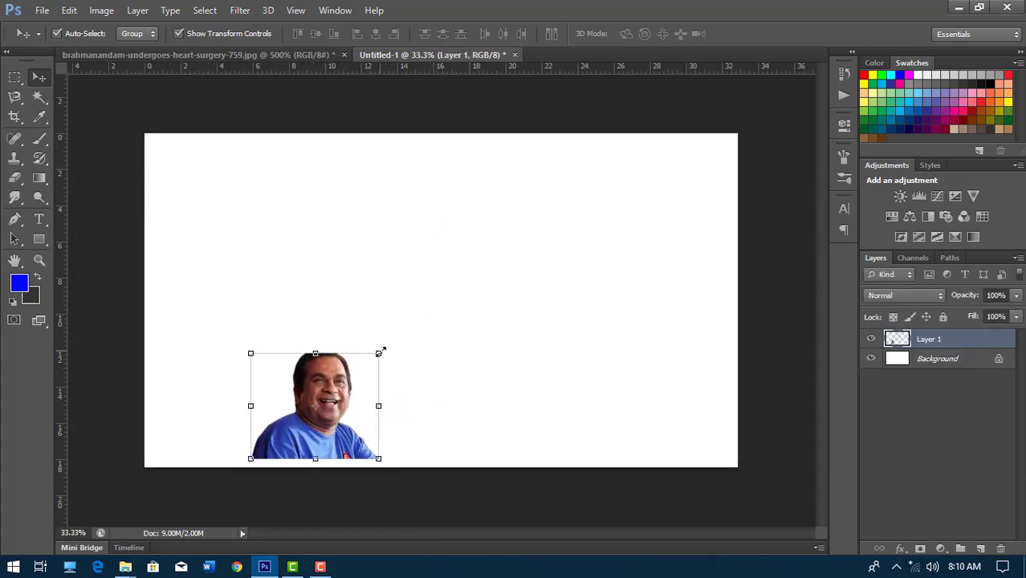
pyautogui.moveTo(381, 352)
pyautogui.mouseDown()
pyautogui.moveTo(627, 206)
pyautogui.moveTo(607, 223)
pyautogui.mouseUp()
pyautogui.press('Return')
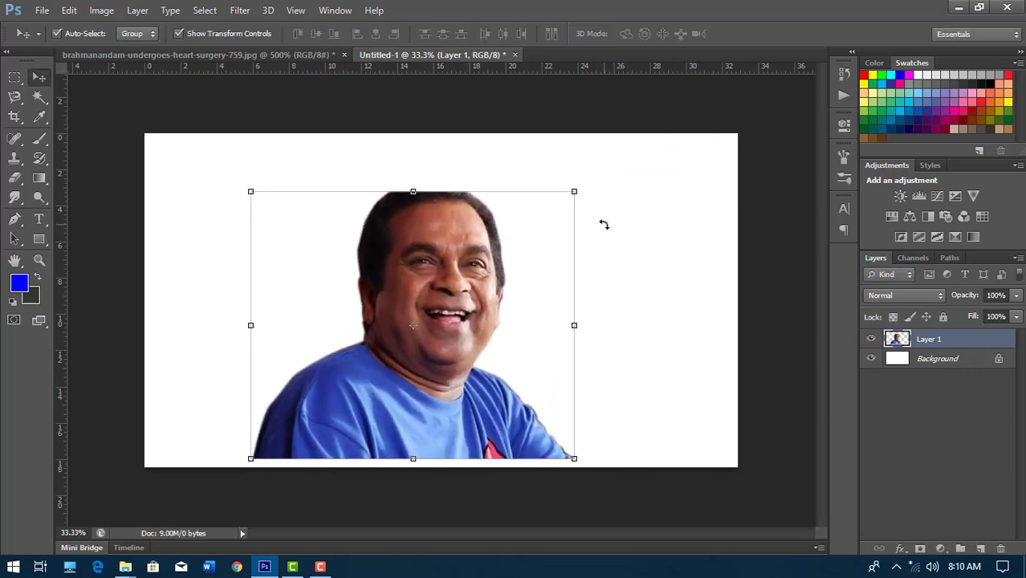
# Duplicate Layer 1 and hide the Layer 1 copy
pyautogui.click(882, 431)
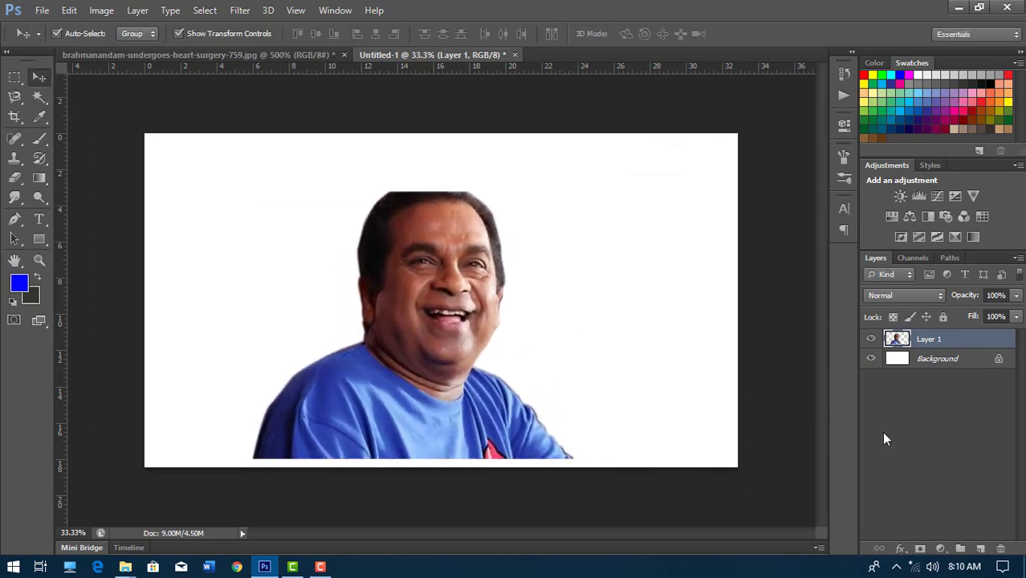
pyautogui.click(942, 343)
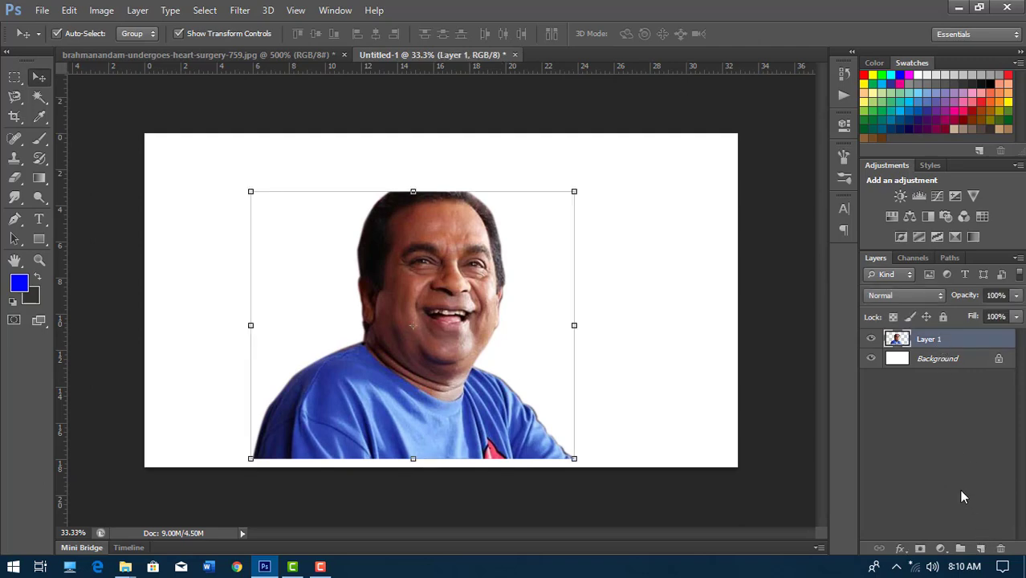
pyautogui.hotkey('ctrl', 'j')
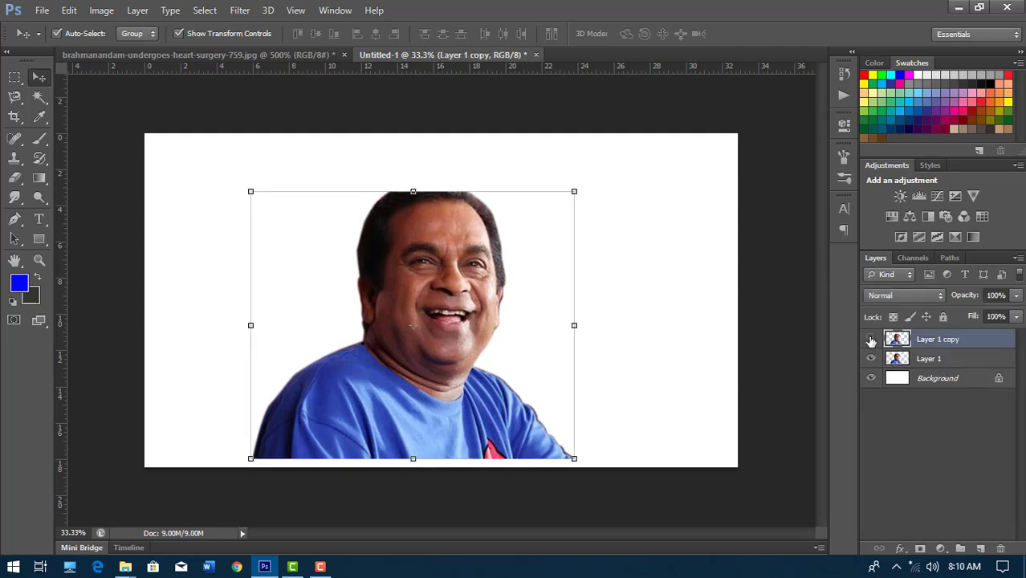
pyautogui.click(871, 341)
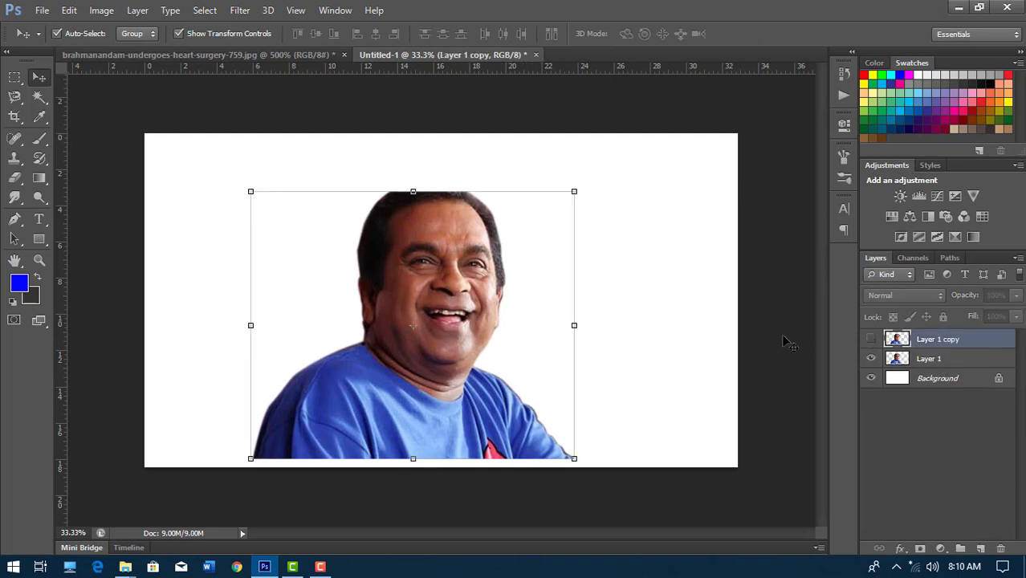
pyautogui.click(666, 271)
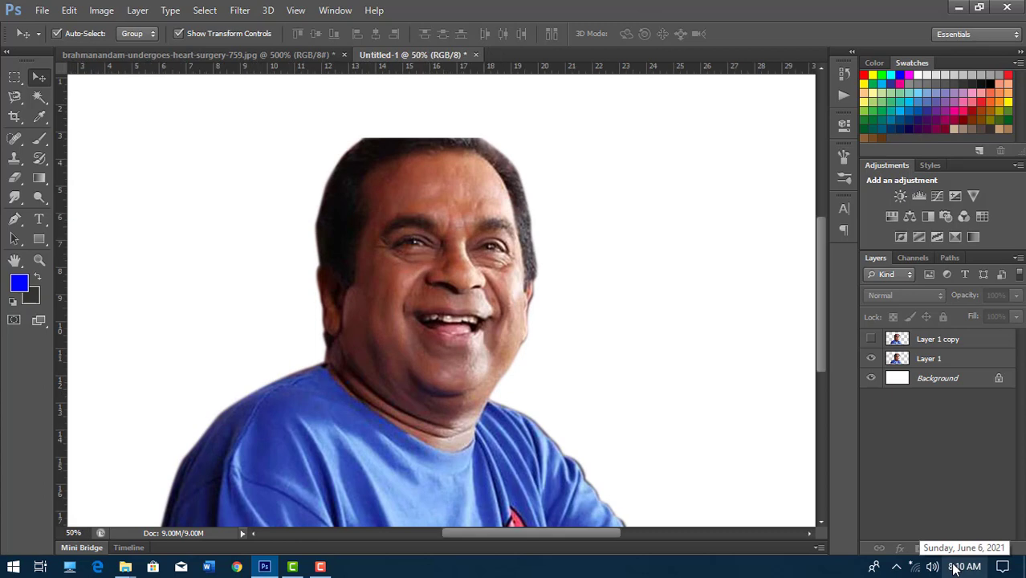
# Zoom in and select Layer 1, closing its layer style settings without changes
pyautogui.hotkey('ctrl', '+')
pyautogui.hotkey('ctrl', '+')
pyautogui.click(237, 11)
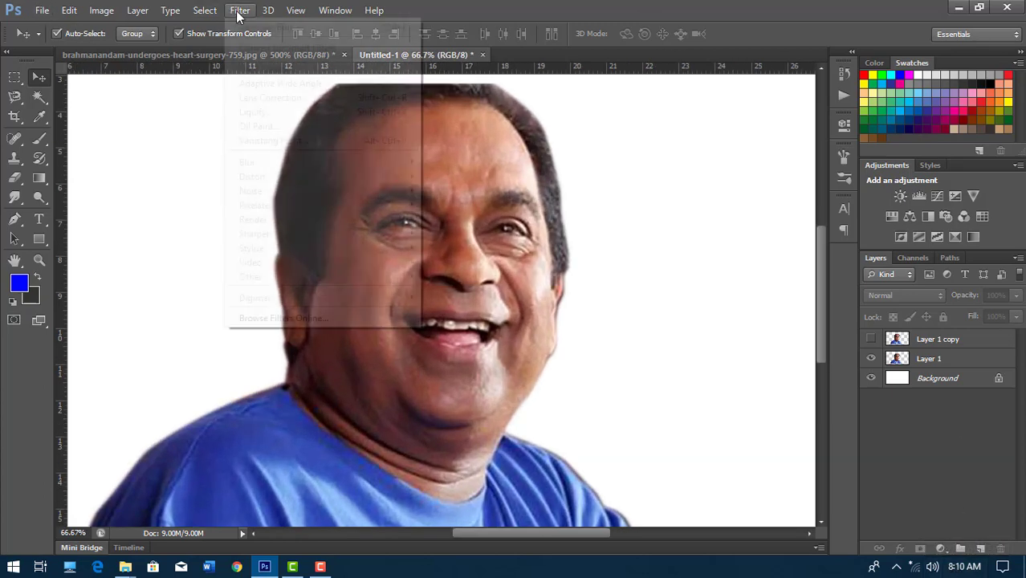
pyautogui.click(960, 356)
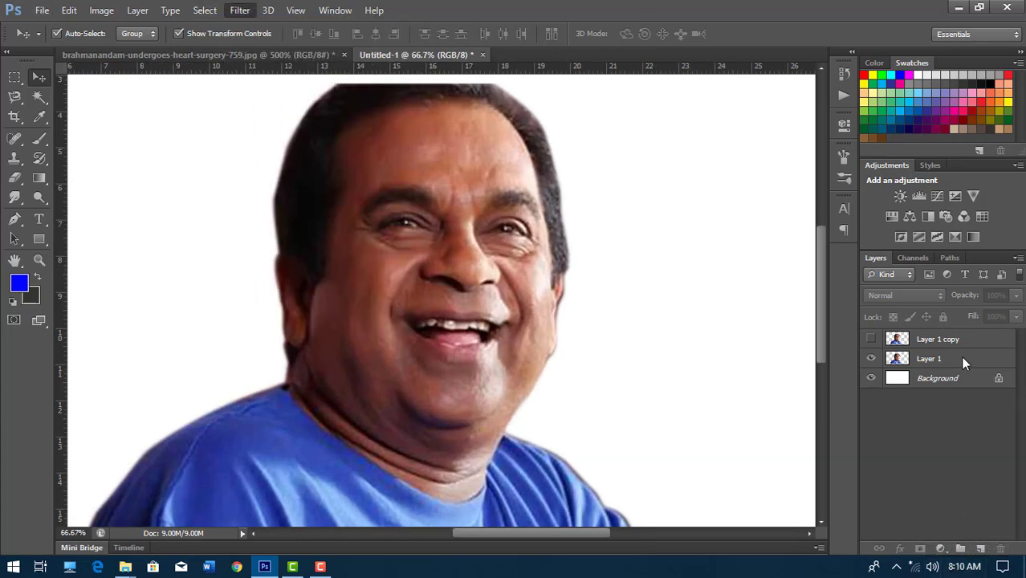
pyautogui.doubleClick(960, 358)
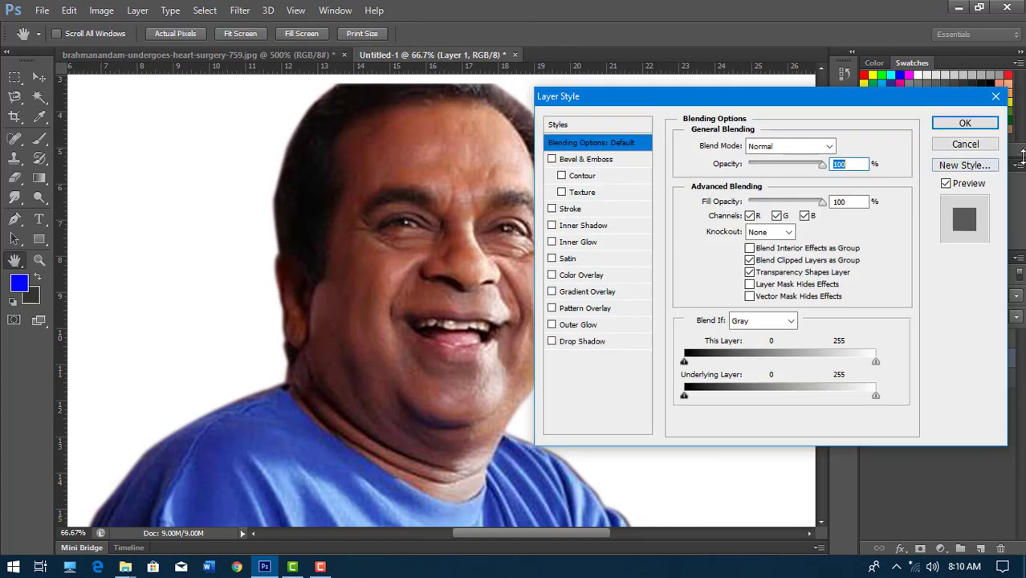
pyautogui.click(965, 144)
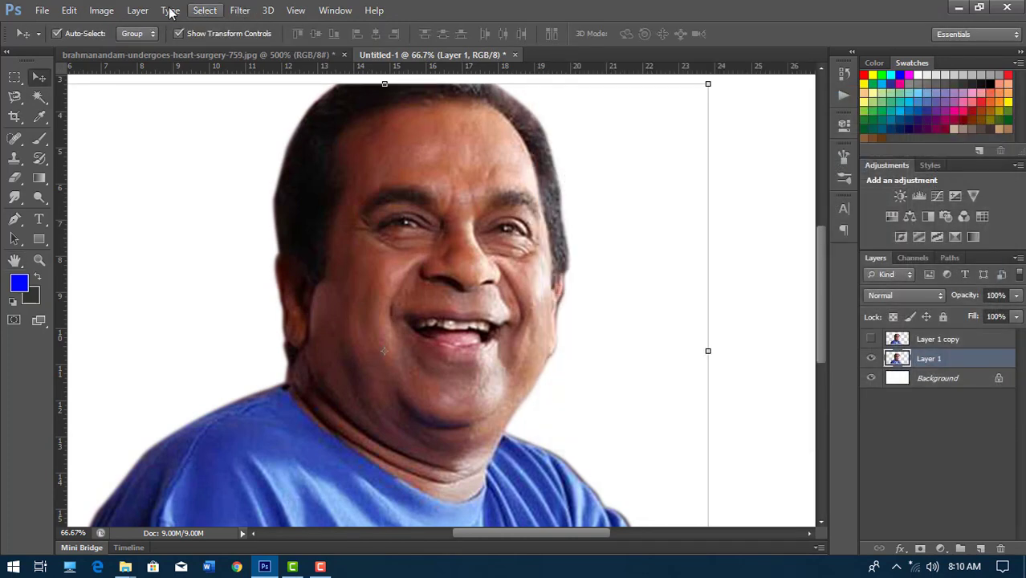
# Apply Auto Contrast and then Auto Tone to the Layer 1 portrait
pyautogui.click(101, 10)
pyautogui.click(128, 83)
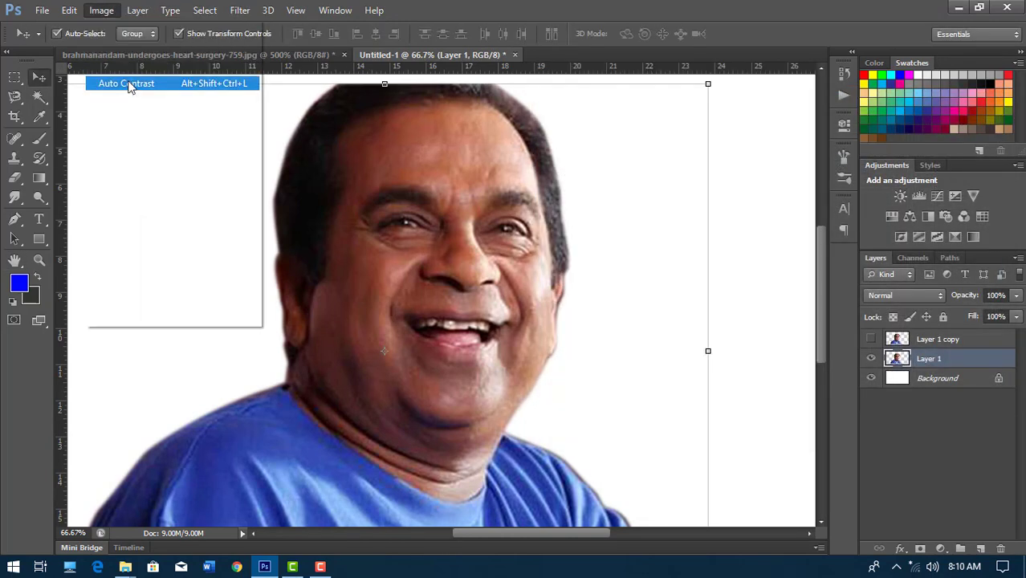
pyautogui.click(101, 11)
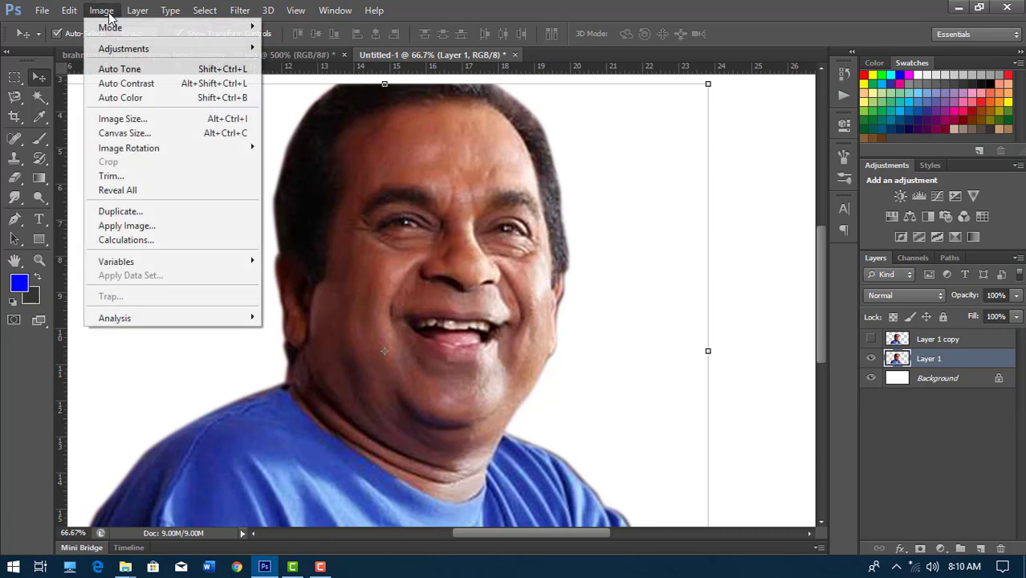
pyautogui.click(129, 68)
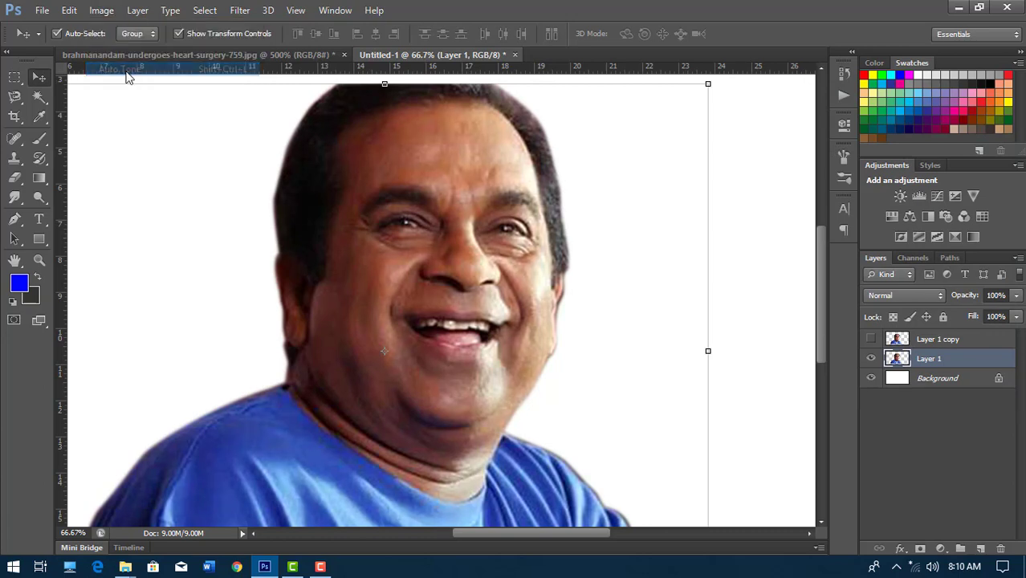
# Apply Auto Color to the portrait, then try Unsharp Mask at threshold 16 and cancel it
pyautogui.click(101, 10)
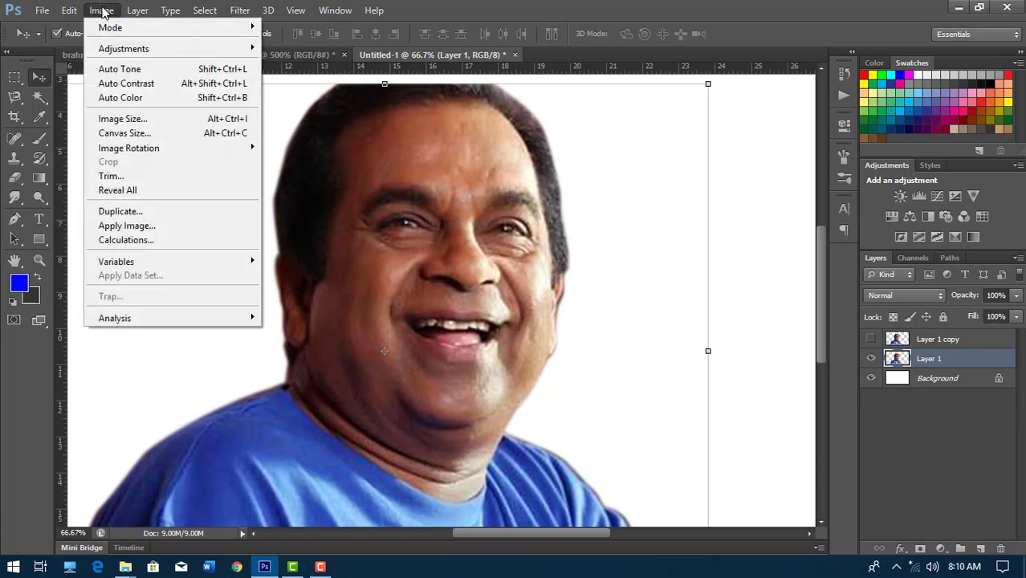
pyautogui.click(133, 99)
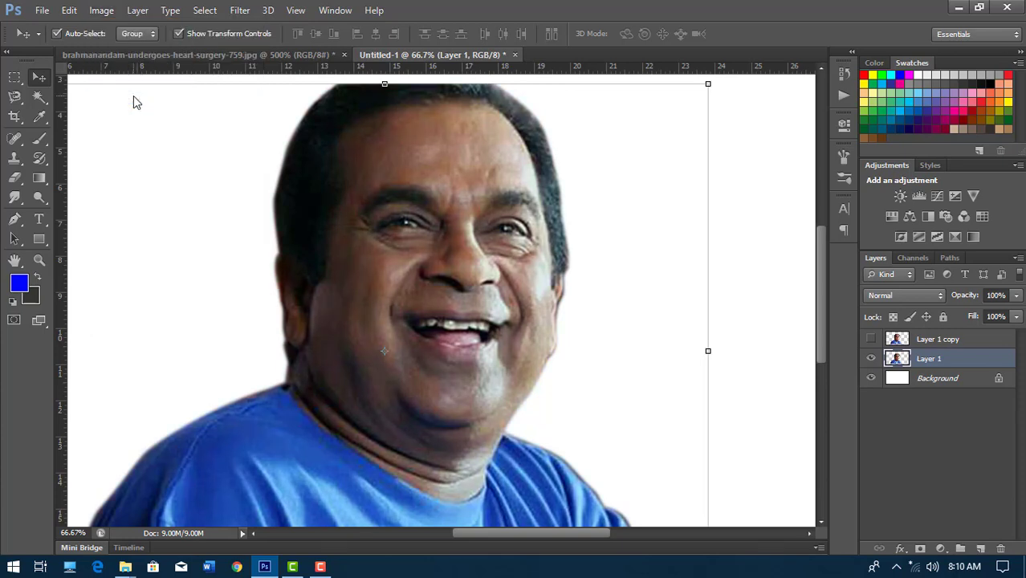
pyautogui.click(233, 11)
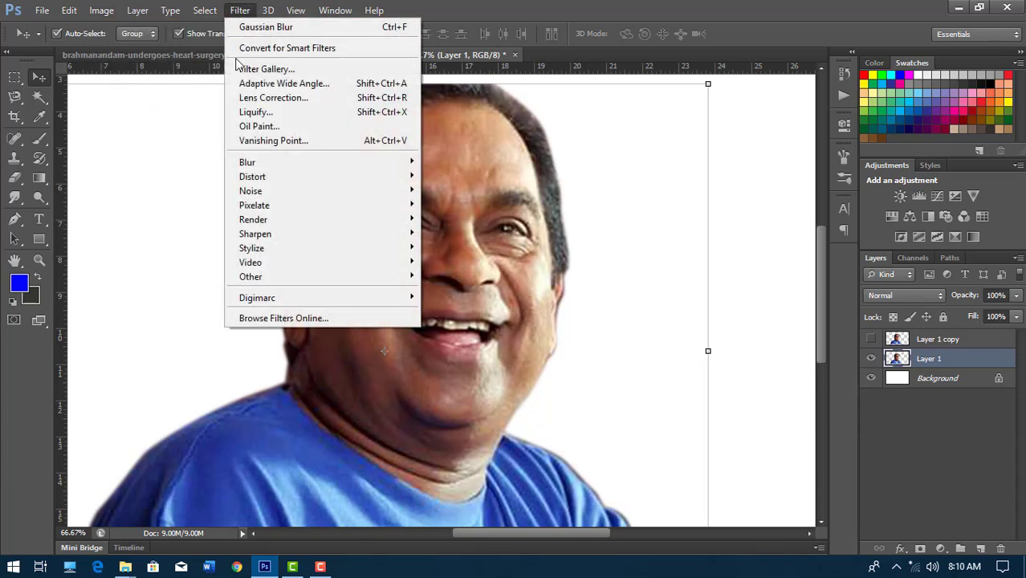
pyautogui.moveTo(255, 234)
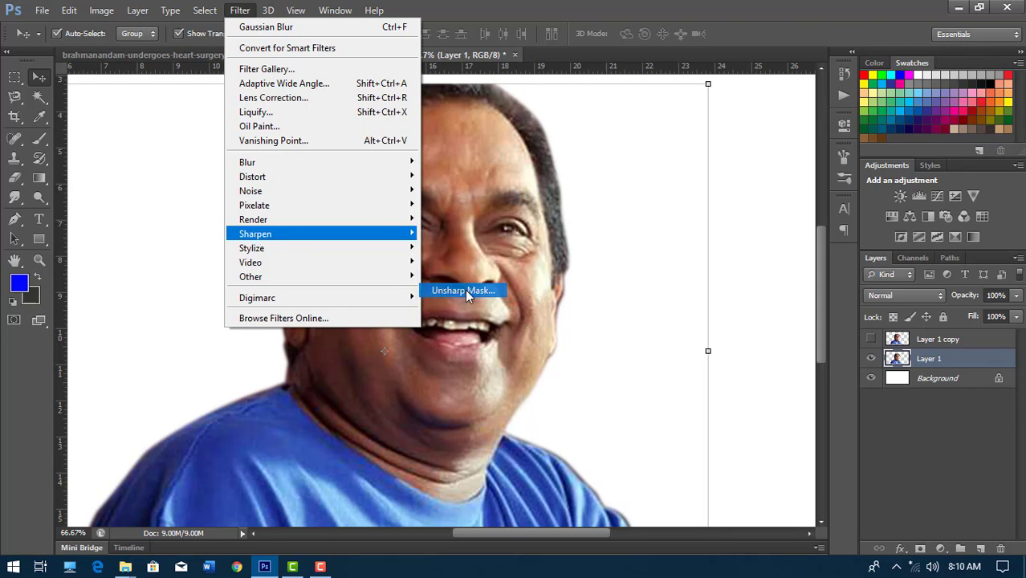
pyautogui.click(465, 291)
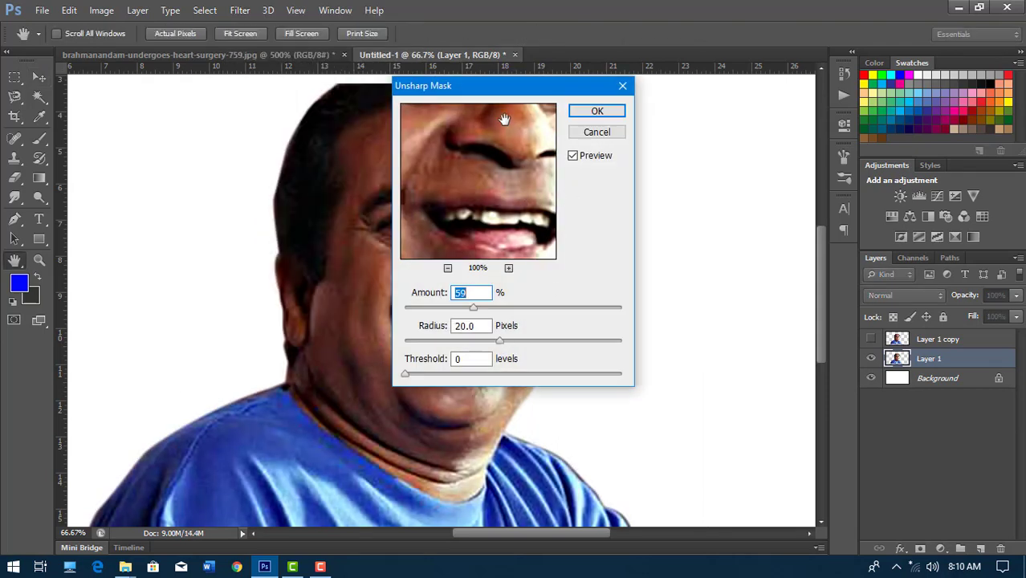
pyautogui.moveTo(494, 86); pyautogui.dragTo(765, 107)
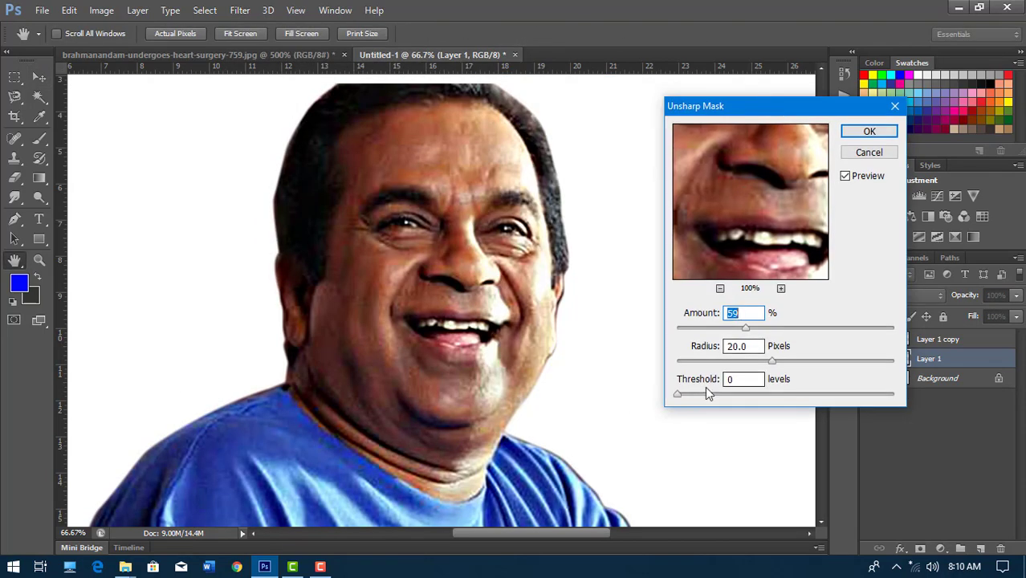
pyautogui.moveTo(678, 395)
pyautogui.mouseDown()
pyautogui.moveTo(696, 394)
pyautogui.moveTo(675, 395)
pyautogui.mouseUp()
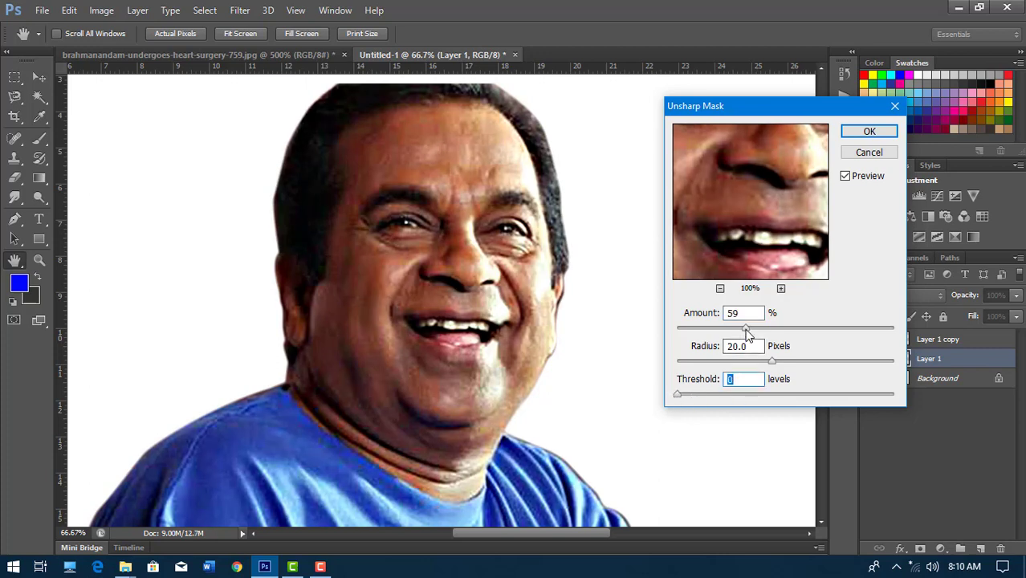
pyautogui.click(869, 152)
# Sharpen the portrait with Smart Sharpen at radius 4.5, then zoom out to 50%
pyautogui.click(240, 10)
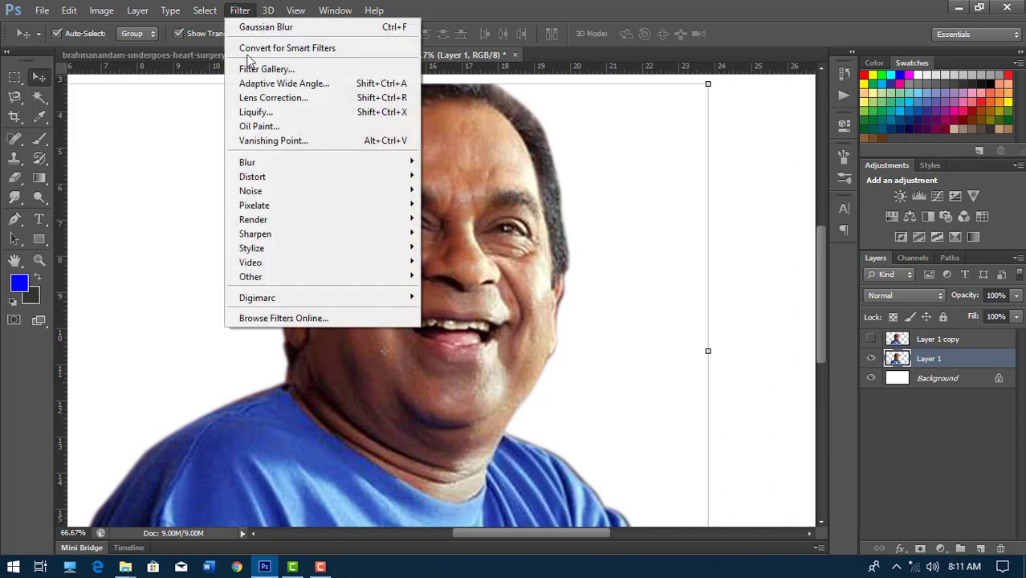
pyautogui.moveTo(255, 234)
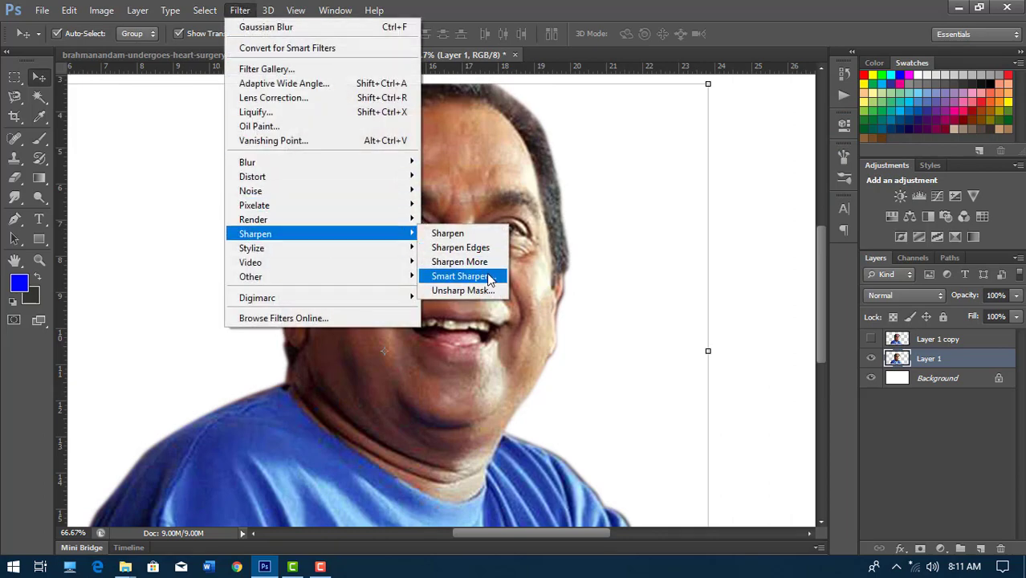
pyautogui.click(462, 276)
pyautogui.moveTo(476, 72)
pyautogui.mouseDown()
pyautogui.moveTo(725, 96)
pyautogui.moveTo(486, 98)
pyautogui.mouseUp()
pyautogui.moveTo(648, 303)
pyautogui.mouseDown()
pyautogui.moveTo(660, 304)
pyautogui.moveTo(639, 305)
pyautogui.moveTo(665, 302)
pyautogui.mouseUp()
pyautogui.press('Return')
pyautogui.press('v')
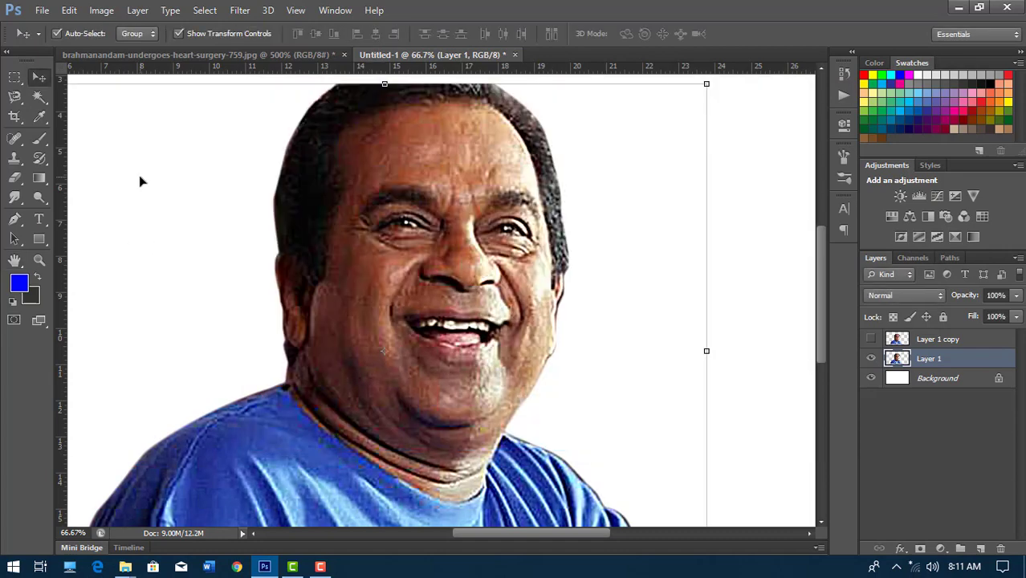
pyautogui.hotkey('ctrl', '-')
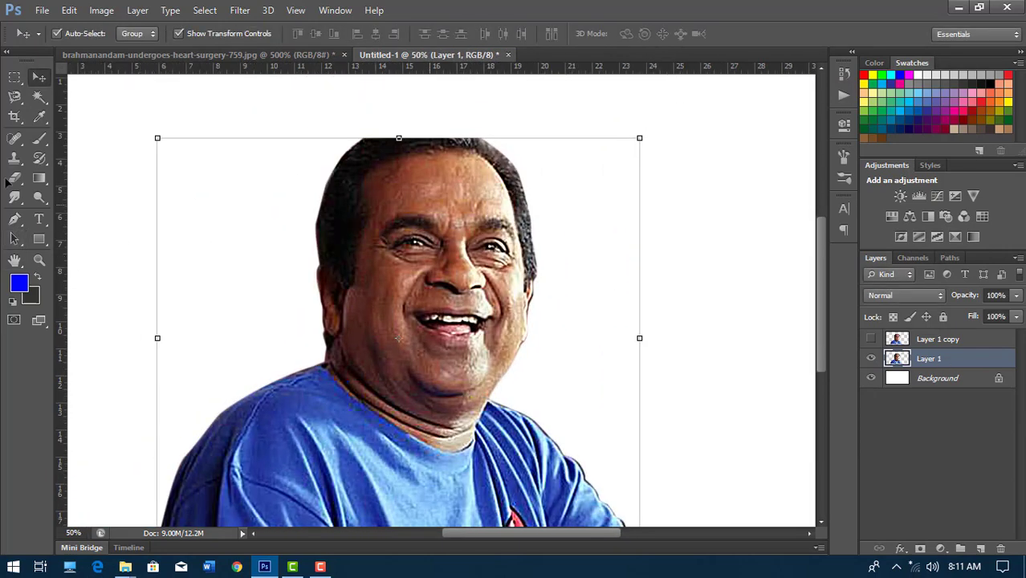
# On a new layer, paint magenta strokes on the cheeks and purple on the lower cheek and forehead
pyautogui.click(980, 548)
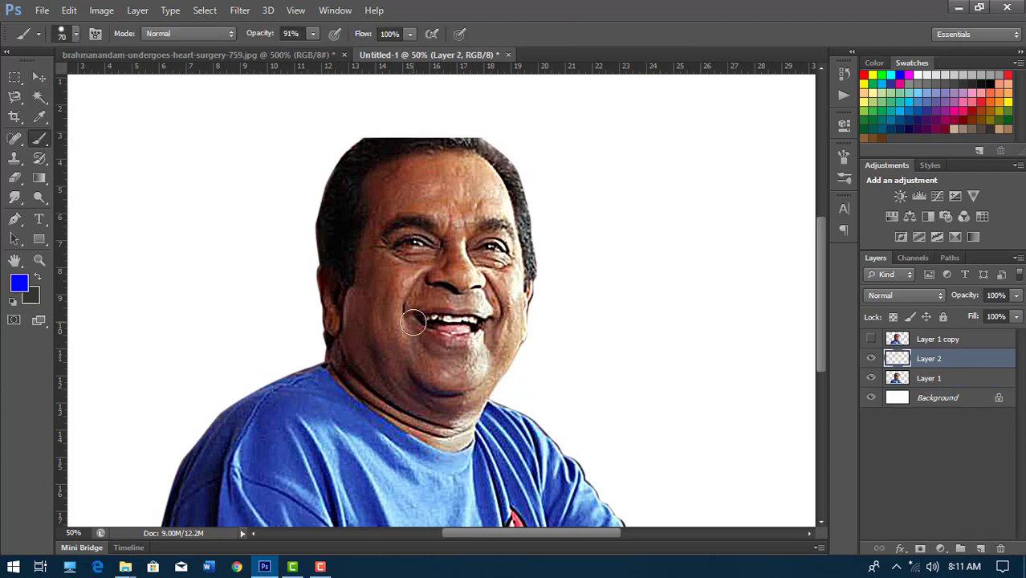
pyautogui.press(']')
pyautogui.press(']')
pyautogui.press(']')
pyautogui.click(19, 283)
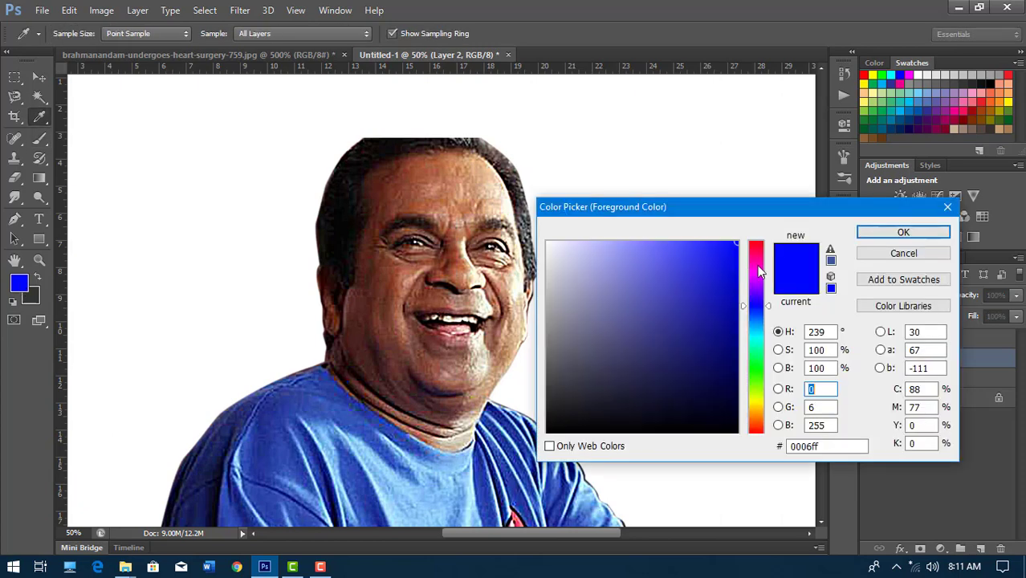
pyautogui.click(756, 265)
pyautogui.click(916, 233)
pyautogui.press('[')
pyautogui.press('[')
pyautogui.press('[')
pyautogui.moveTo(399, 277); pyautogui.dragTo(394, 338)
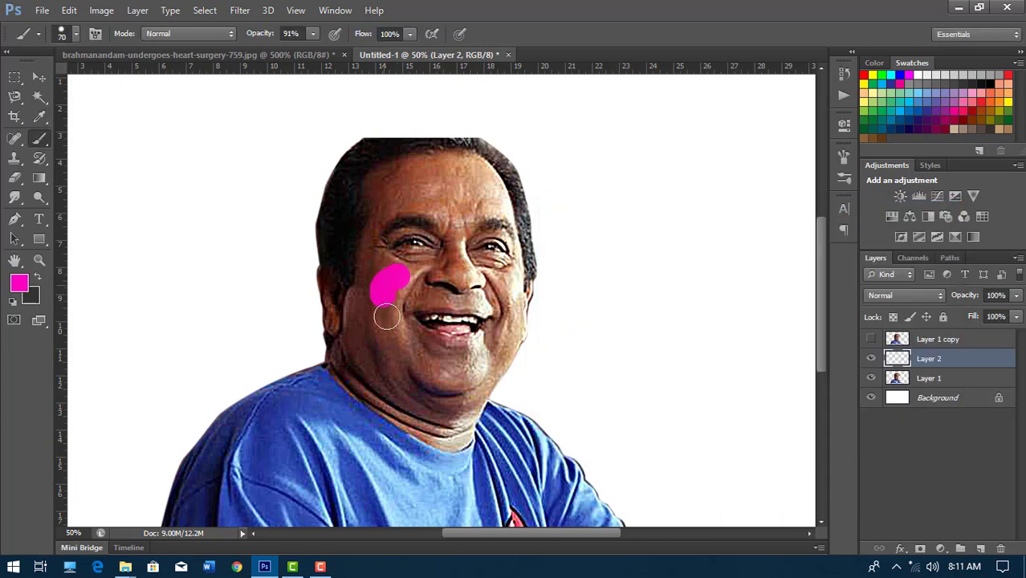
pyautogui.click(502, 286)
pyautogui.click(505, 334)
pyautogui.click(18, 283)
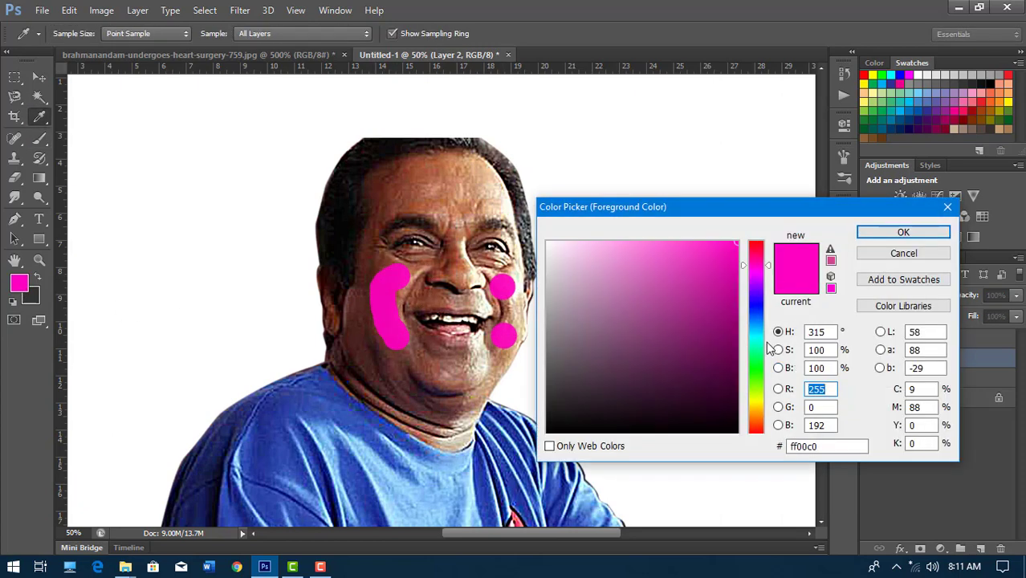
pyautogui.click(756, 298)
pyautogui.click(865, 237)
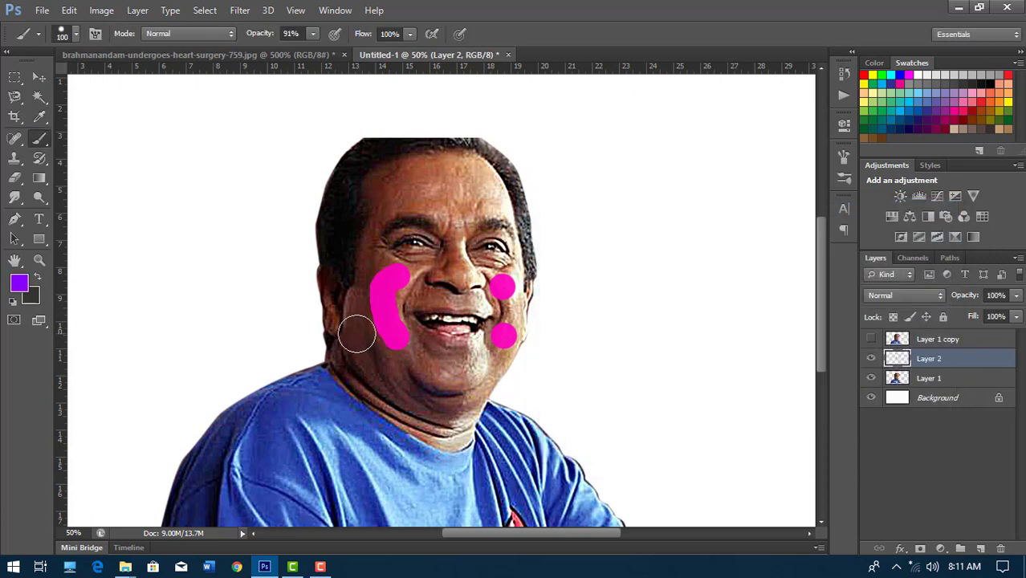
pyautogui.moveTo(355, 331); pyautogui.dragTo(411, 387)
pyautogui.moveTo(481, 179); pyautogui.dragTo(486, 184)
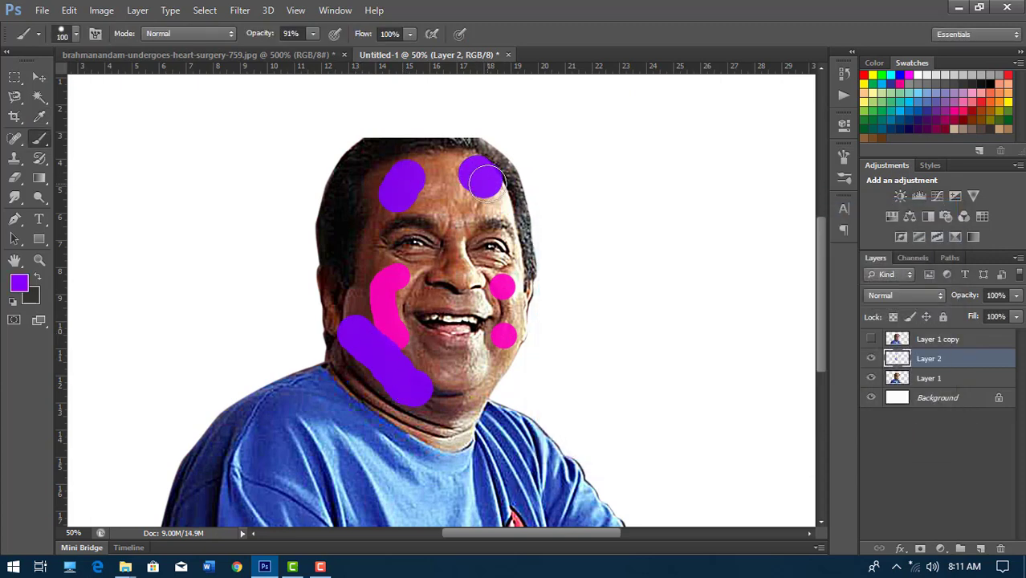
# Gaussian-blur the paint at 63.5 px, set it to Overlay, and merge it into Layer 1
pyautogui.click(239, 10)
pyautogui.moveTo(247, 162)
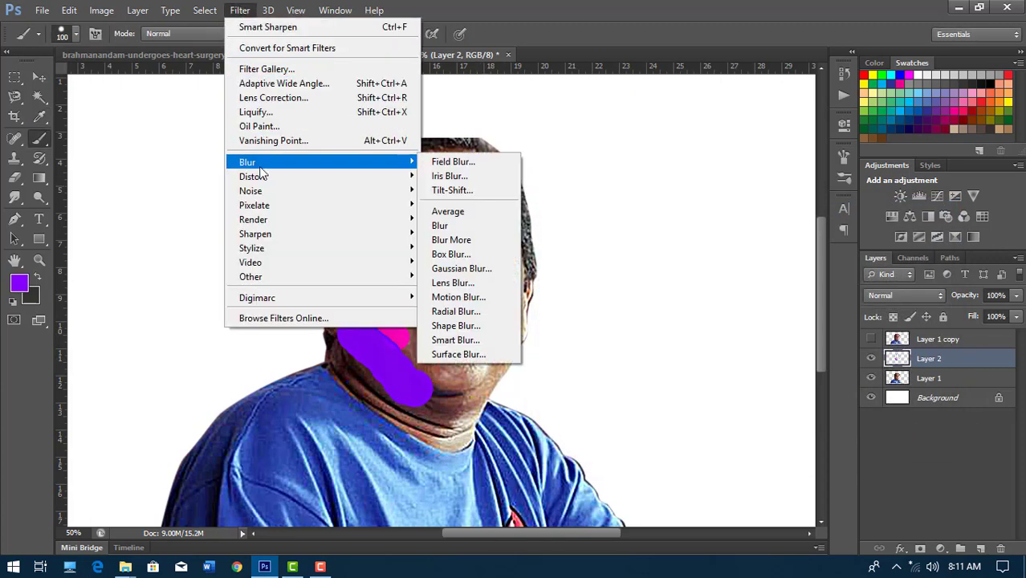
pyautogui.click(470, 268)
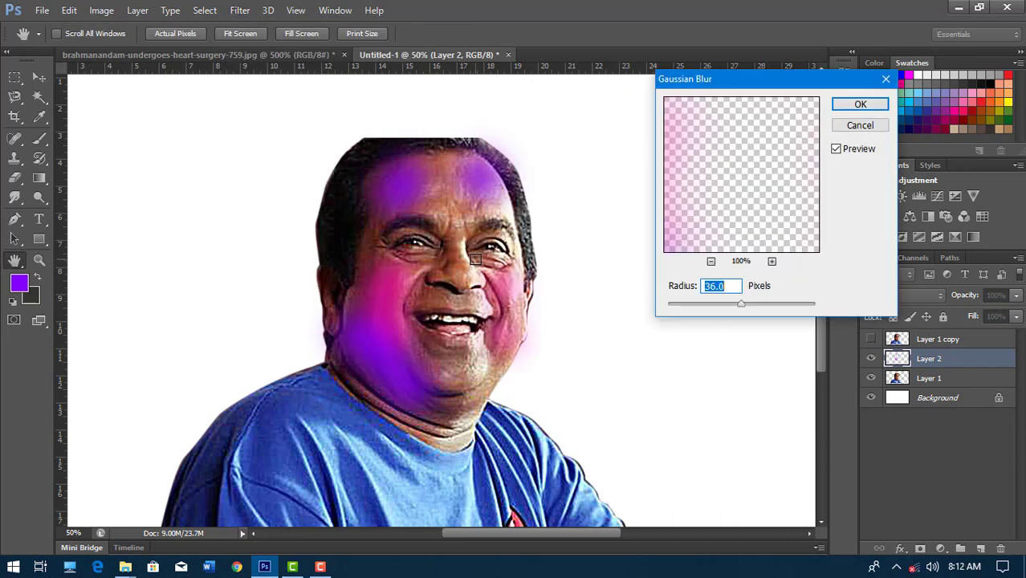
pyautogui.click(860, 104)
pyautogui.click(903, 295)
pyautogui.click(889, 188)
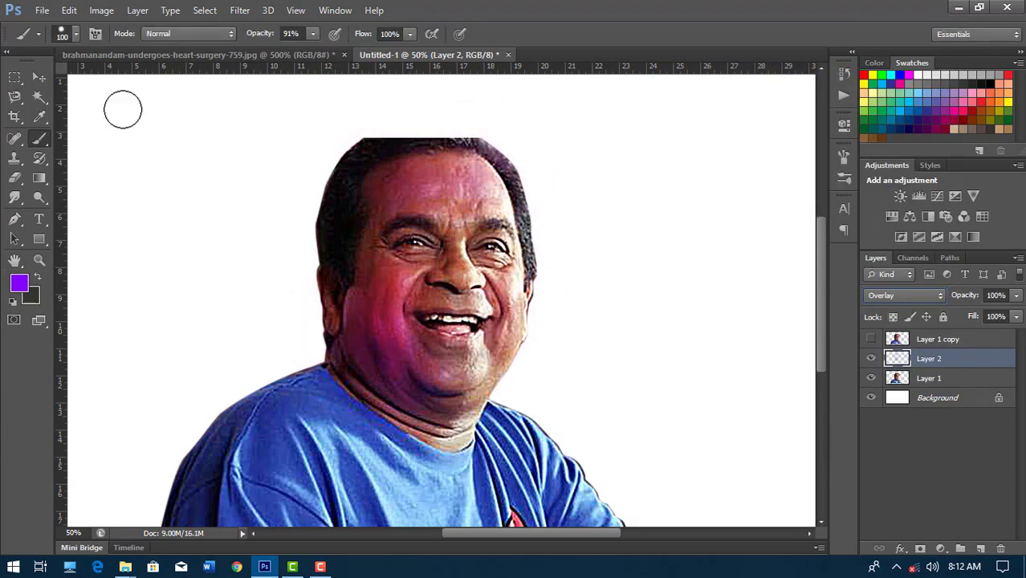
pyautogui.moveTo(975, 297); pyautogui.dragTo(964, 297)
pyautogui.hotkey('ctrl', 'e')
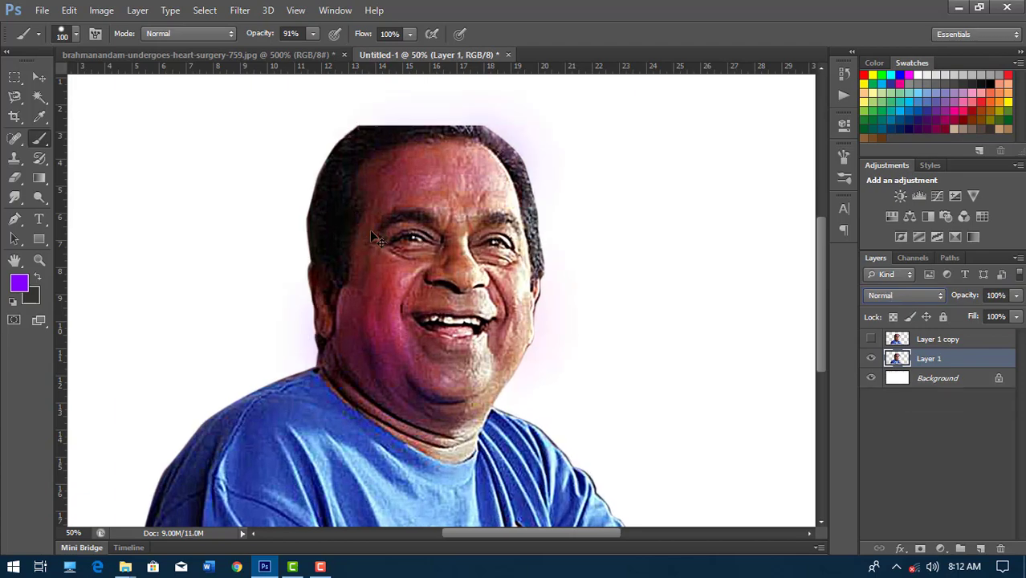
pyautogui.hotkey('ctrl', '+')
pyautogui.hotkey('ctrl', '+')
pyautogui.hotkey('ctrl', '-')
pyautogui.hotkey('ctrl', '-')
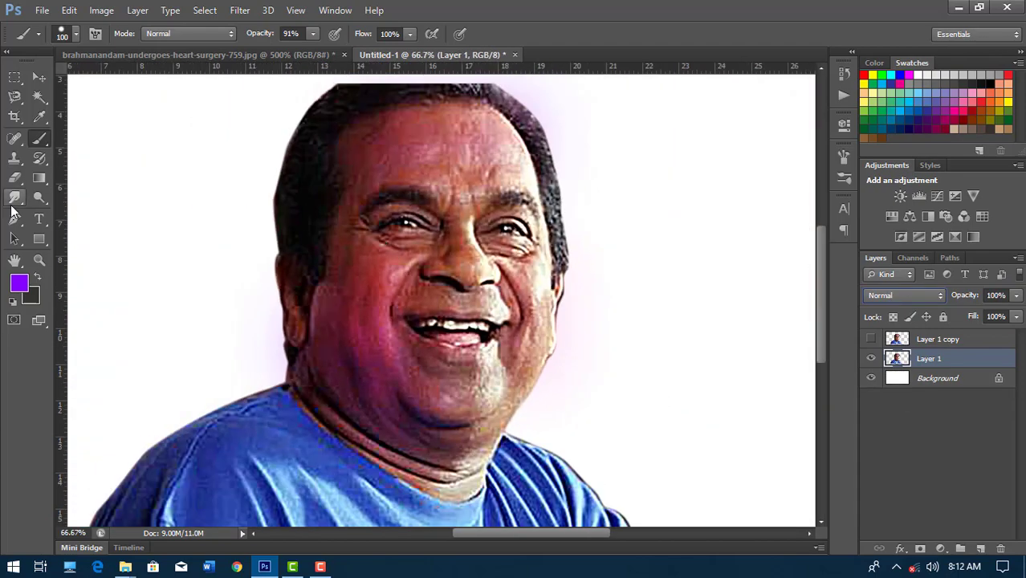
# Set up the Smudge tool with the 65 px textured brush, zoomed in and shrunk to 20 px
pyautogui.click(15, 199)
pyautogui.click(76, 33)
pyautogui.moveTo(338, 160); pyautogui.dragTo(355, 339)
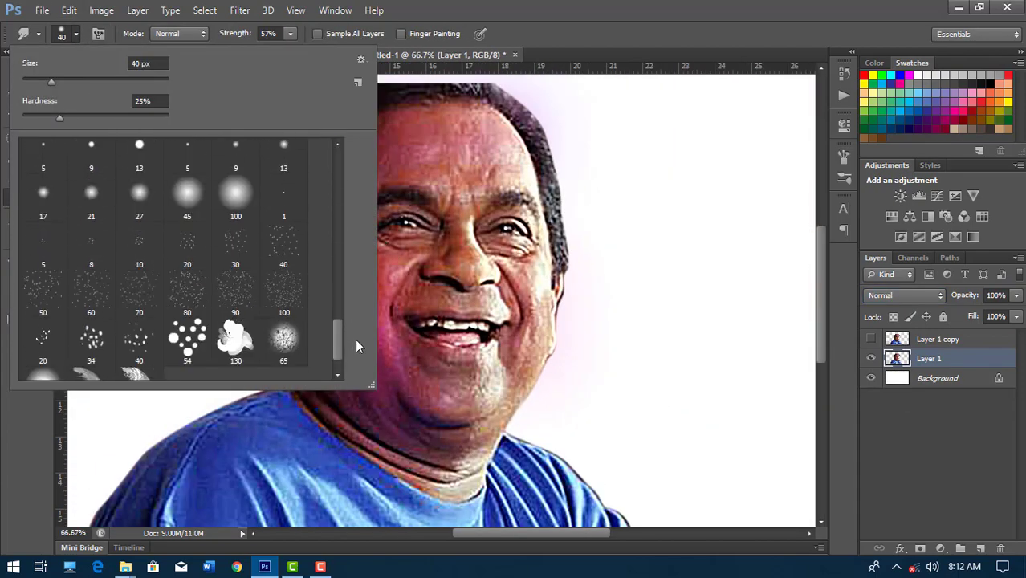
pyautogui.scroll(-1, 355, 339)
pyautogui.click(285, 305)
pyautogui.press('Return')
pyautogui.hotkey('ctrl', '+')
pyautogui.hotkey('ctrl', '+')
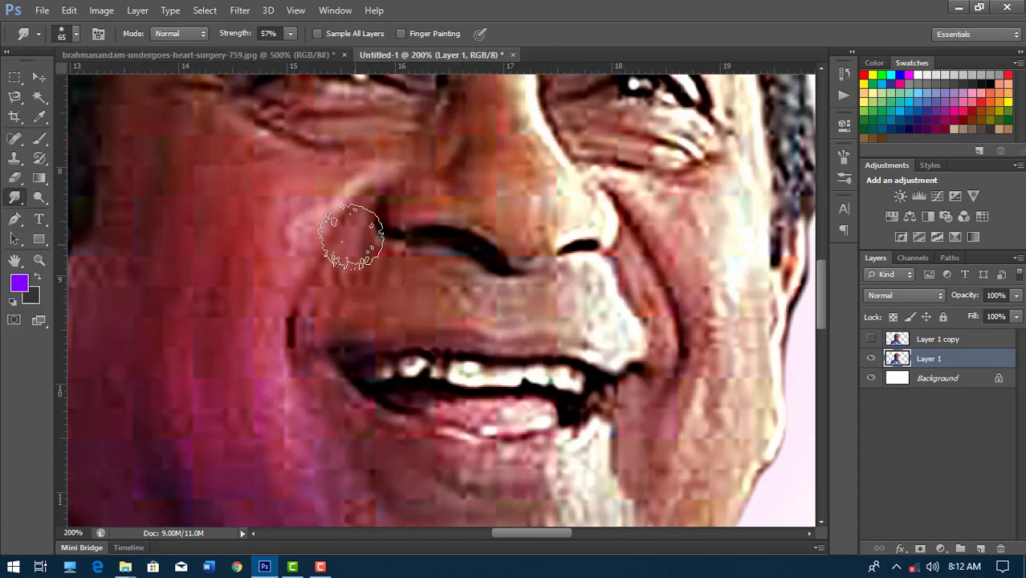
pyautogui.press('[')
pyautogui.press('[')
pyautogui.press('[')
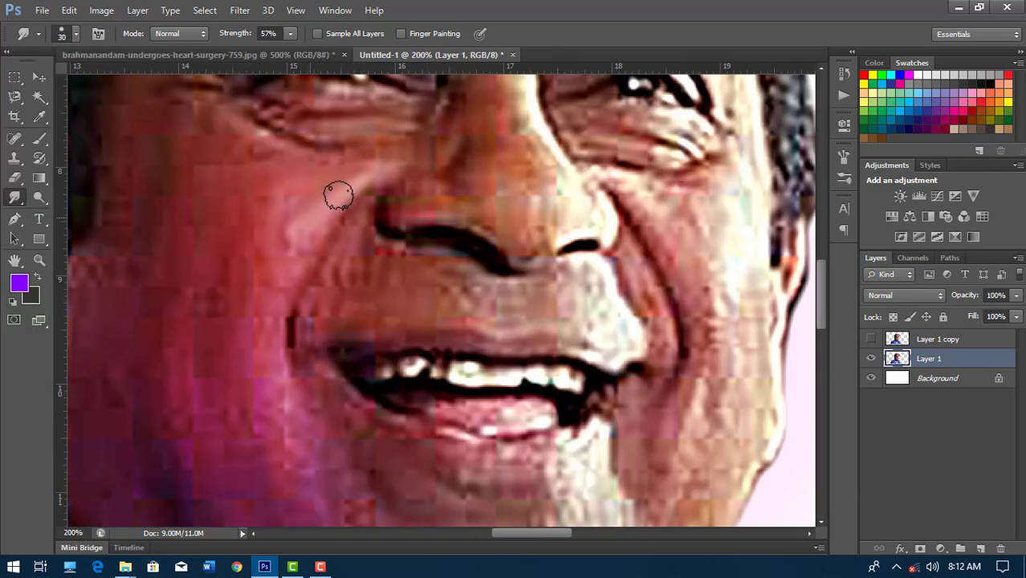
pyautogui.hotkey('ctrl', '+')
pyautogui.press('[')
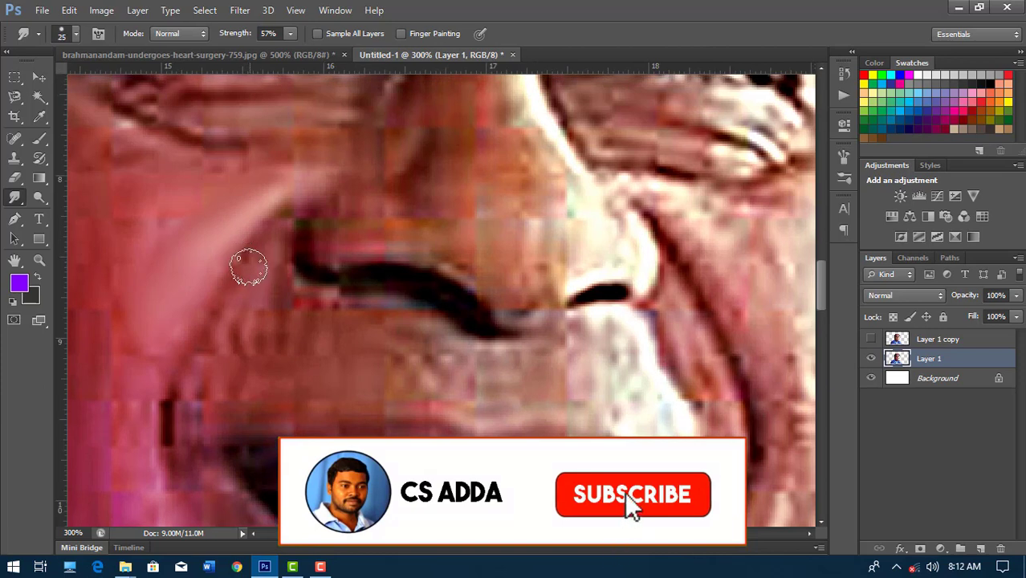
pyautogui.press('[')
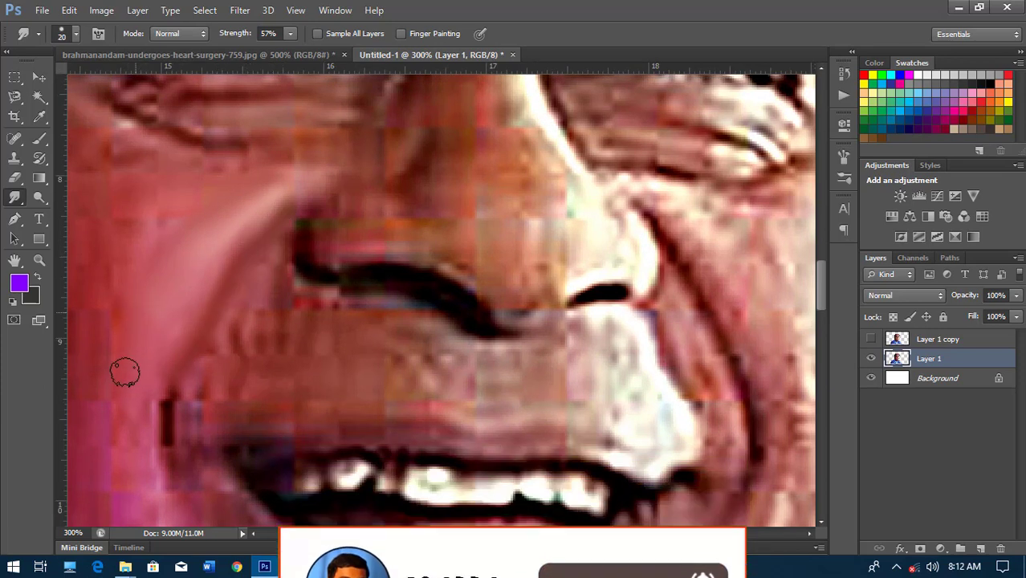
# Smudge the cheek mark, upper-lip stripe, nostril and nose skin into smooth strokes
pyautogui.moveTo(124, 371)
pyautogui.mouseDown()
pyautogui.moveTo(144, 428)
pyautogui.moveTo(183, 394)
pyautogui.mouseUp()
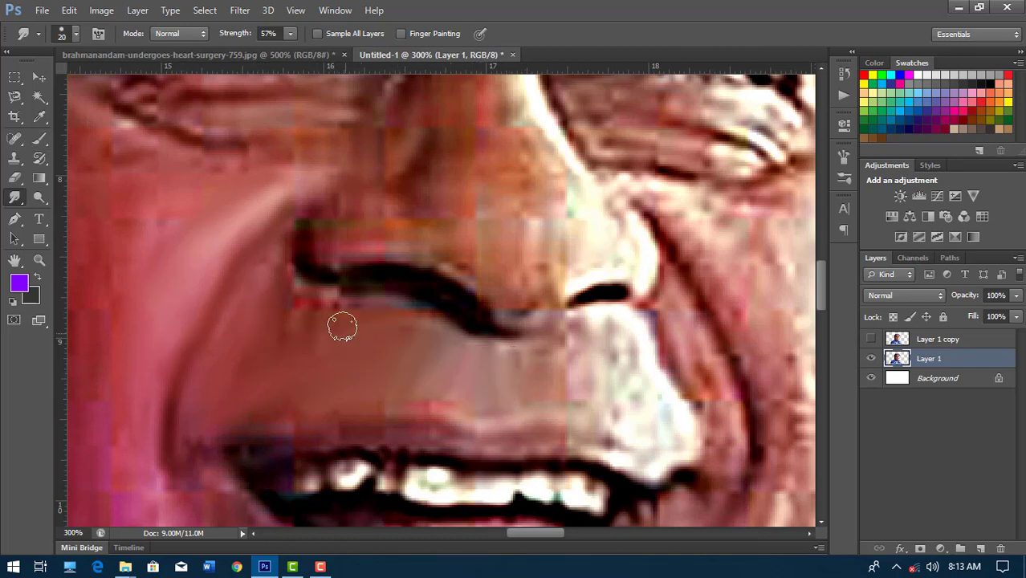
pyautogui.moveTo(342, 326)
pyautogui.mouseDown()
pyautogui.moveTo(308, 296)
pyautogui.moveTo(501, 288)
pyautogui.mouseUp()
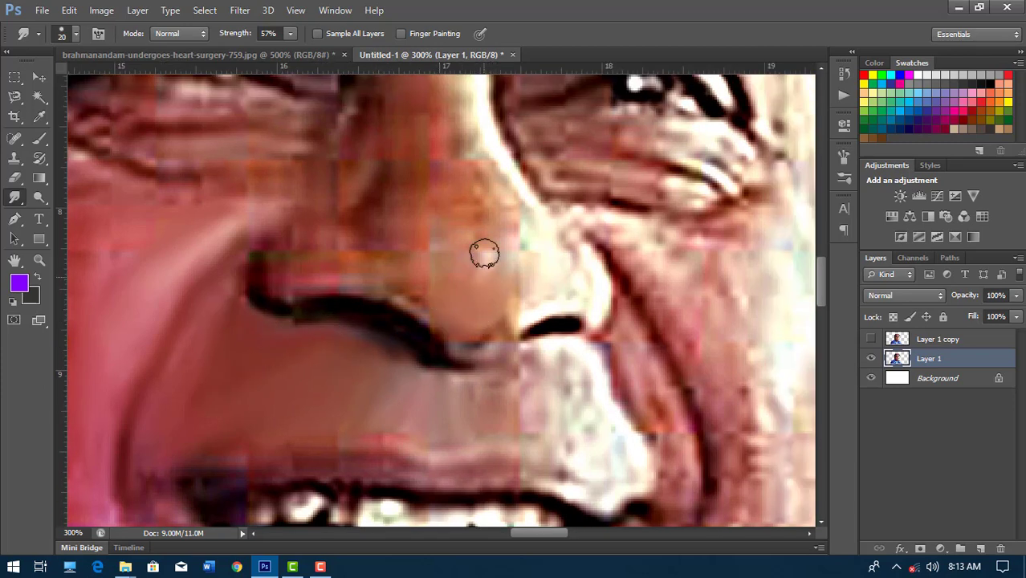
pyautogui.moveTo(484, 254)
pyautogui.mouseDown()
pyautogui.moveTo(530, 296)
pyautogui.moveTo(455, 330)
pyautogui.moveTo(364, 286)
pyautogui.mouseUp()
pyautogui.moveTo(293, 294)
pyautogui.mouseDown()
pyautogui.moveTo(266, 242)
pyautogui.moveTo(348, 256)
pyautogui.mouseUp()
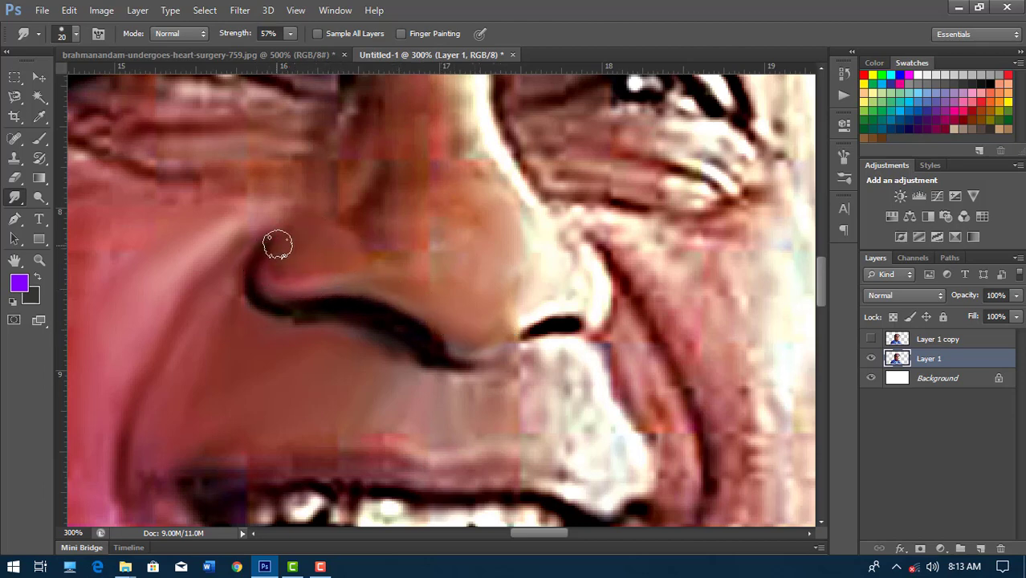
pyautogui.moveTo(280, 200)
pyautogui.mouseDown()
pyautogui.moveTo(232, 220)
pyautogui.moveTo(304, 199)
pyautogui.mouseUp()
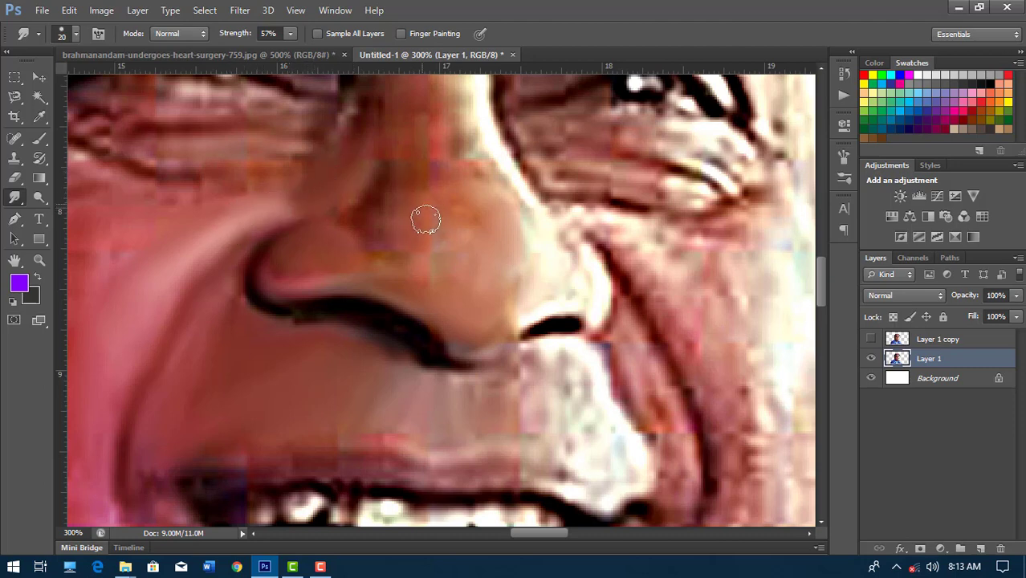
pyautogui.moveTo(426, 219)
pyautogui.mouseDown()
pyautogui.moveTo(383, 227)
pyautogui.moveTo(424, 174)
pyautogui.moveTo(424, 268)
pyautogui.mouseUp()
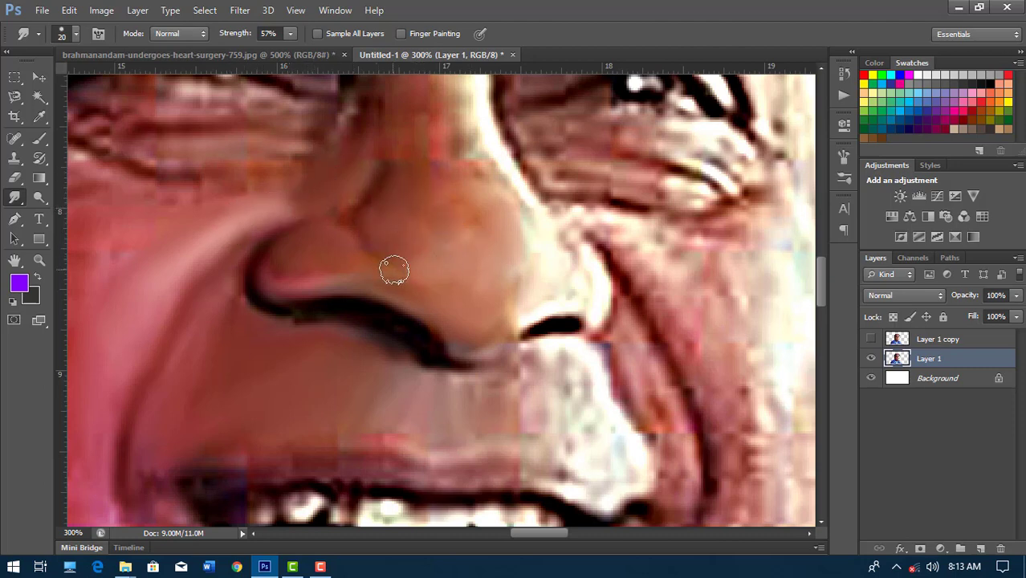
pyautogui.moveTo(458, 298); pyautogui.dragTo(409, 301)
pyautogui.moveTo(487, 255); pyautogui.dragTo(470, 312)
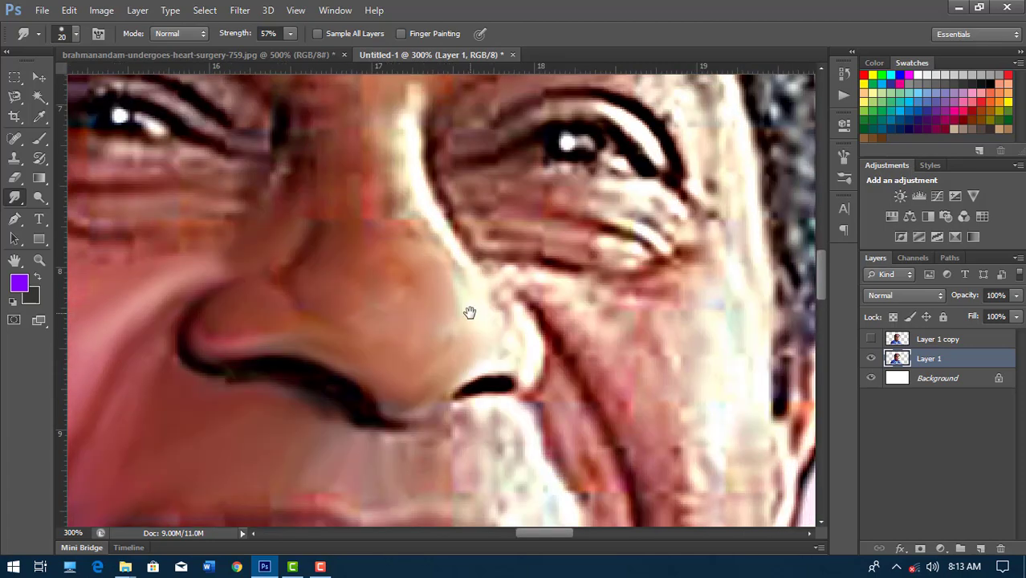
pyautogui.moveTo(420, 204)
pyautogui.mouseDown()
pyautogui.moveTo(453, 291)
pyautogui.moveTo(366, 171)
pyautogui.moveTo(380, 246)
pyautogui.mouseUp()
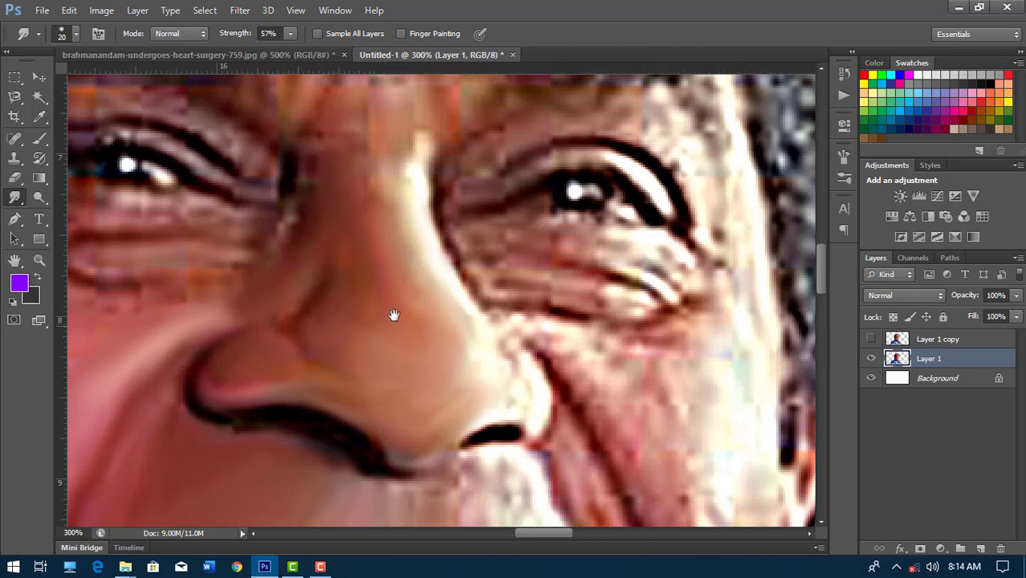
# Smudge the skin beside the mouth corner and above the upper lip smooth
pyautogui.moveTo(530, 381); pyautogui.dragTo(474, 363)
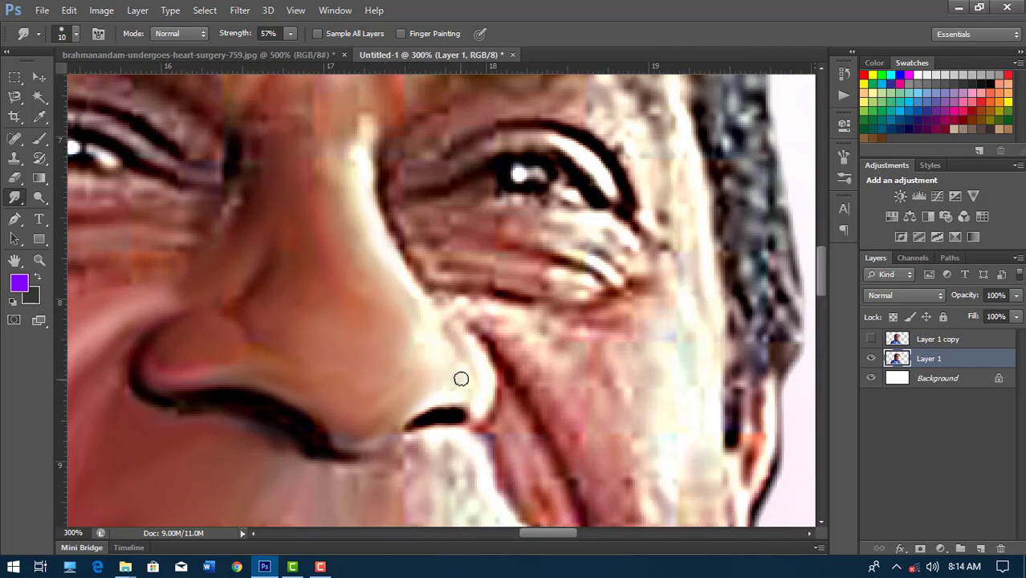
pyautogui.moveTo(454, 437); pyautogui.dragTo(442, 346)
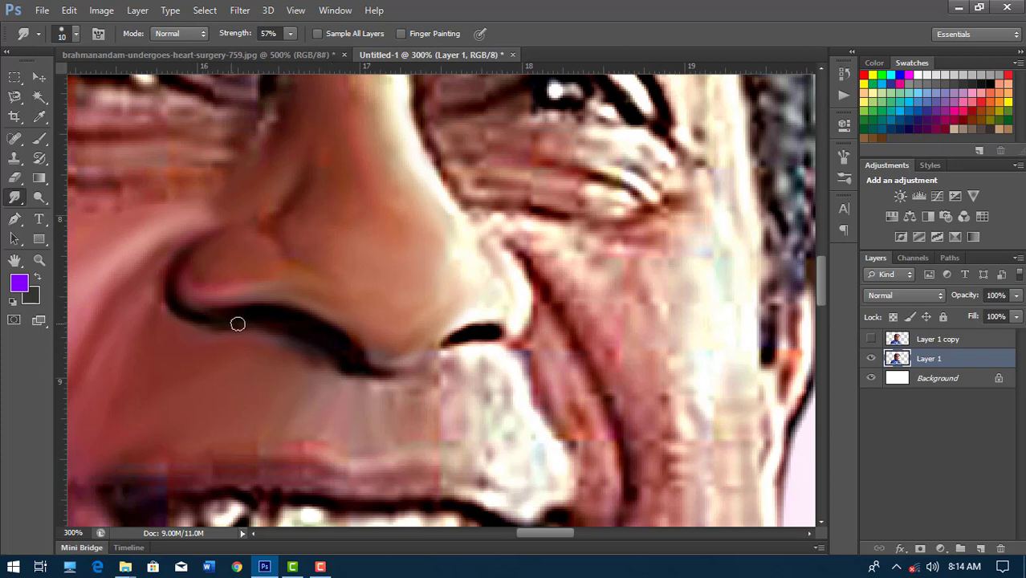
pyautogui.moveTo(238, 324); pyautogui.dragTo(223, 290)
pyautogui.moveTo(460, 330)
pyautogui.mouseDown()
pyautogui.moveTo(484, 386)
pyautogui.moveTo(462, 397)
pyautogui.mouseUp()
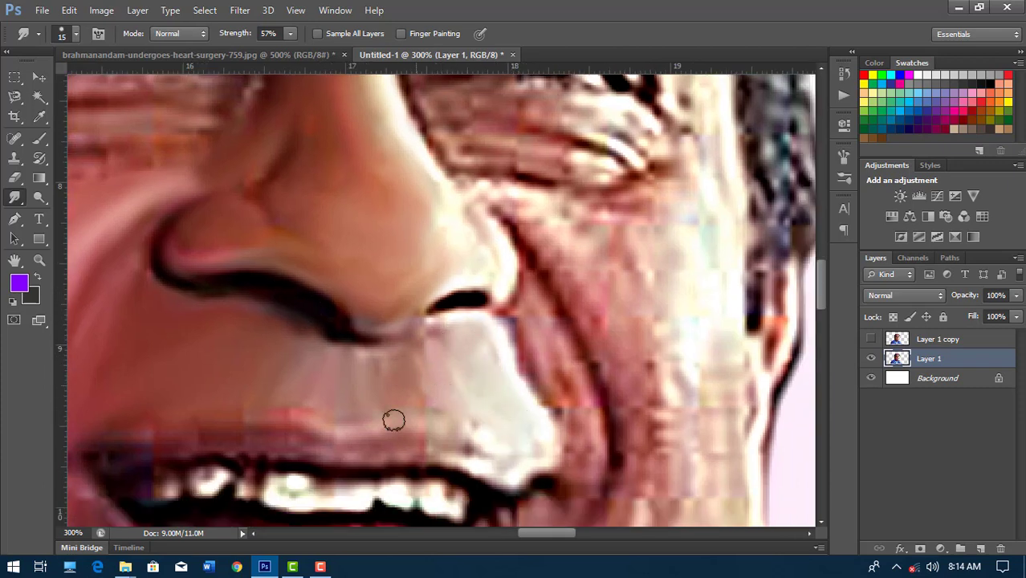
pyautogui.moveTo(236, 448); pyautogui.dragTo(378, 397)
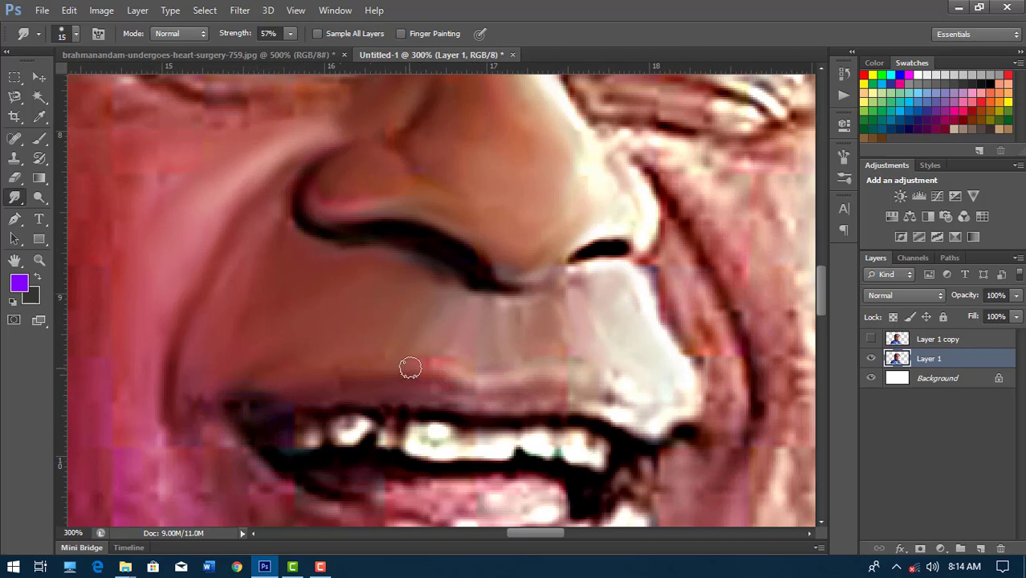
pyautogui.moveTo(472, 383); pyautogui.dragTo(630, 391)
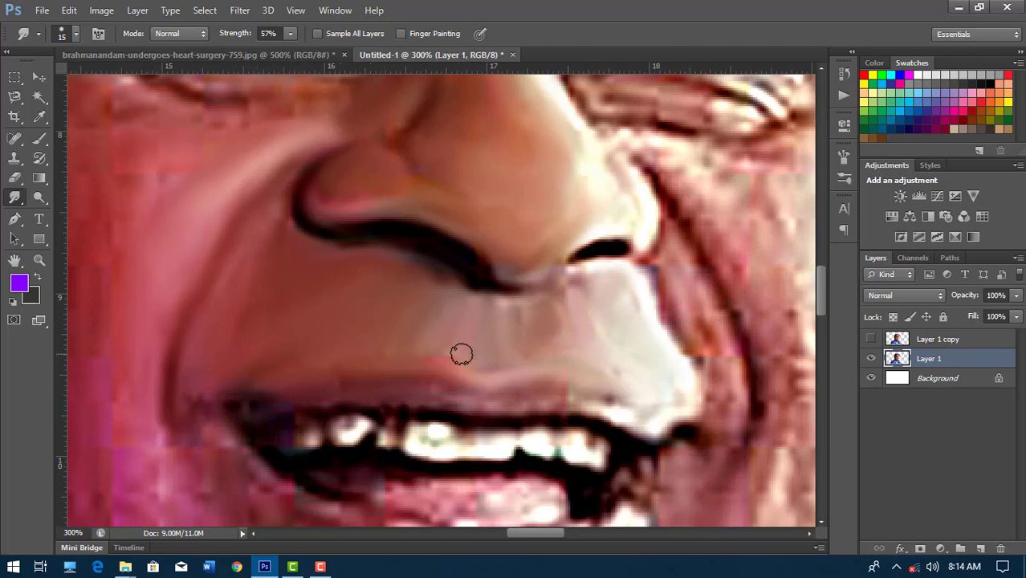
pyautogui.moveTo(591, 325); pyautogui.dragTo(489, 342)
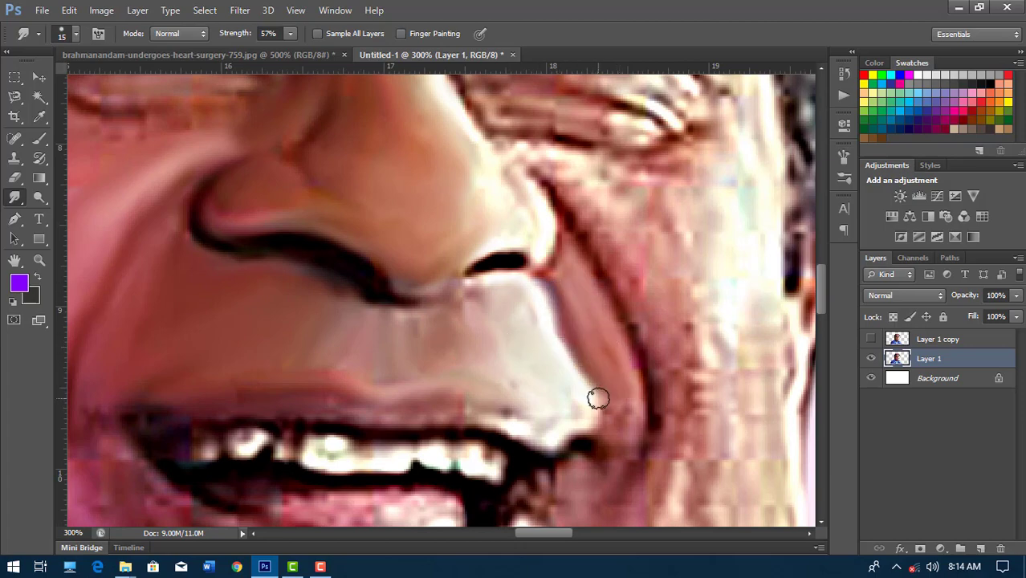
# Soften the nose-bridge highlight and the cheek creases beside the nose and mouth corner
pyautogui.scroll(1, 550, 363)
pyautogui.scroll(2, 562, 305)
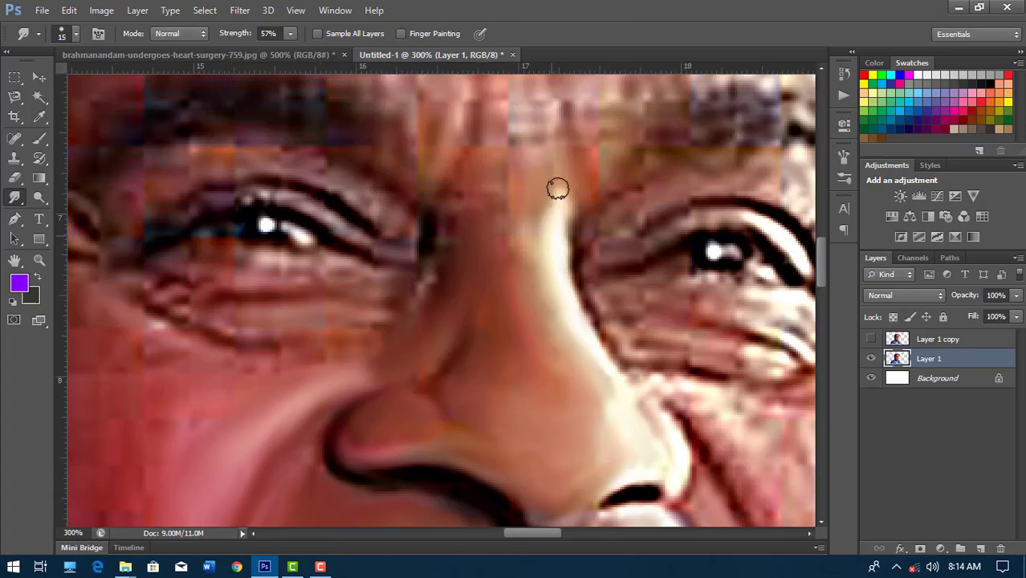
pyautogui.moveTo(558, 188); pyautogui.dragTo(516, 246)
pyautogui.scroll(1, 507, 179)
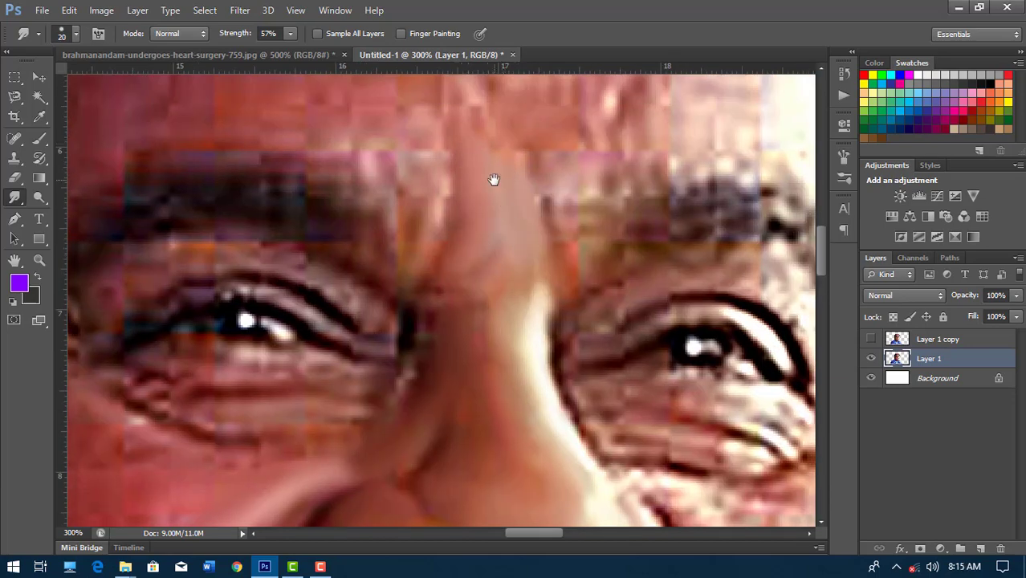
pyautogui.scroll(1, 492, 177)
pyautogui.scroll(-1, 484, 201)
pyautogui.scroll(-2, 457, 164)
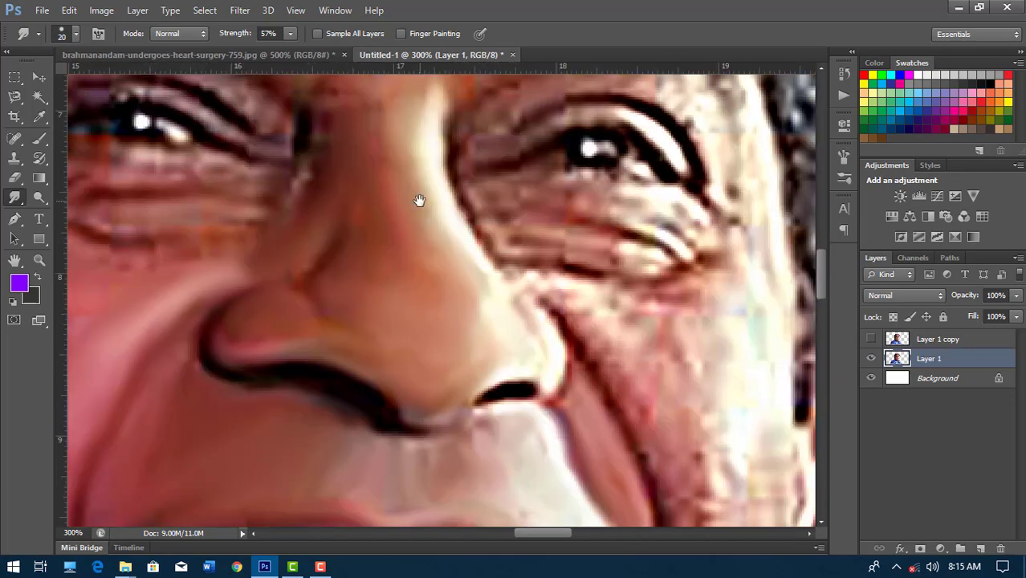
pyautogui.hscroll(2, 419, 202)
pyautogui.scroll(-1, 419, 202)
pyautogui.moveTo(479, 225); pyautogui.dragTo(506, 283)
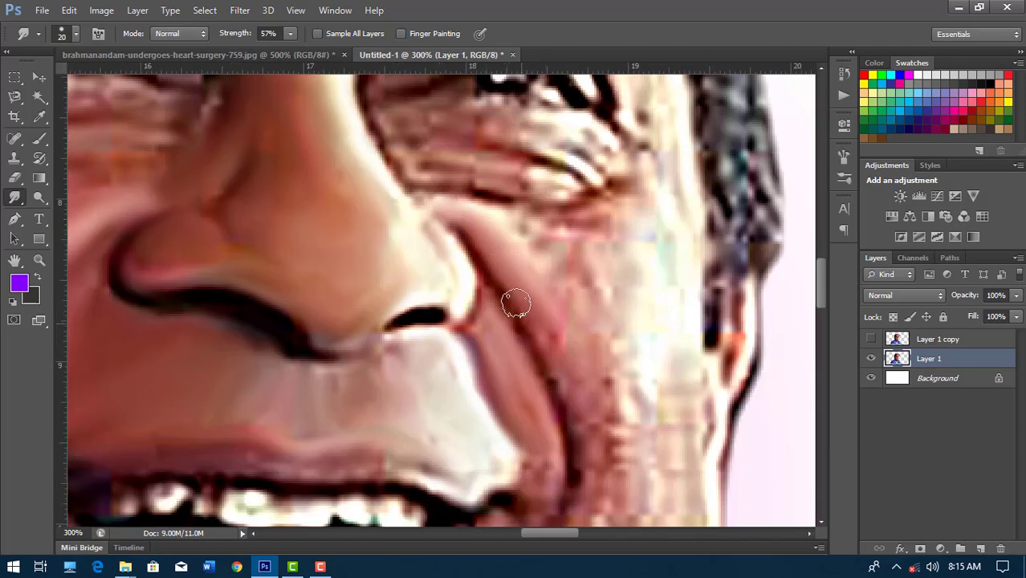
pyautogui.scroll(-1, 562, 313)
pyautogui.scroll(-1, 595, 305)
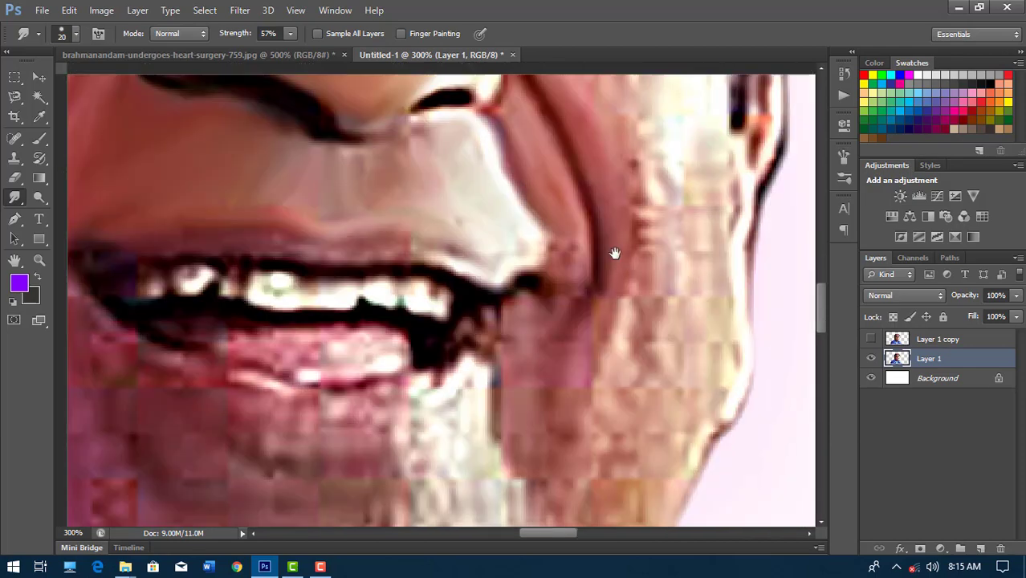
pyautogui.moveTo(579, 246)
pyautogui.mouseDown()
pyautogui.moveTo(554, 319)
pyautogui.moveTo(595, 279)
pyautogui.moveTo(627, 290)
pyautogui.moveTo(638, 165)
pyautogui.mouseUp()
# Smooth the wrinkles under the right and left eyes toward the corners and nose
pyautogui.scroll(1, 618, 185)
pyautogui.scroll(1, 586, 192)
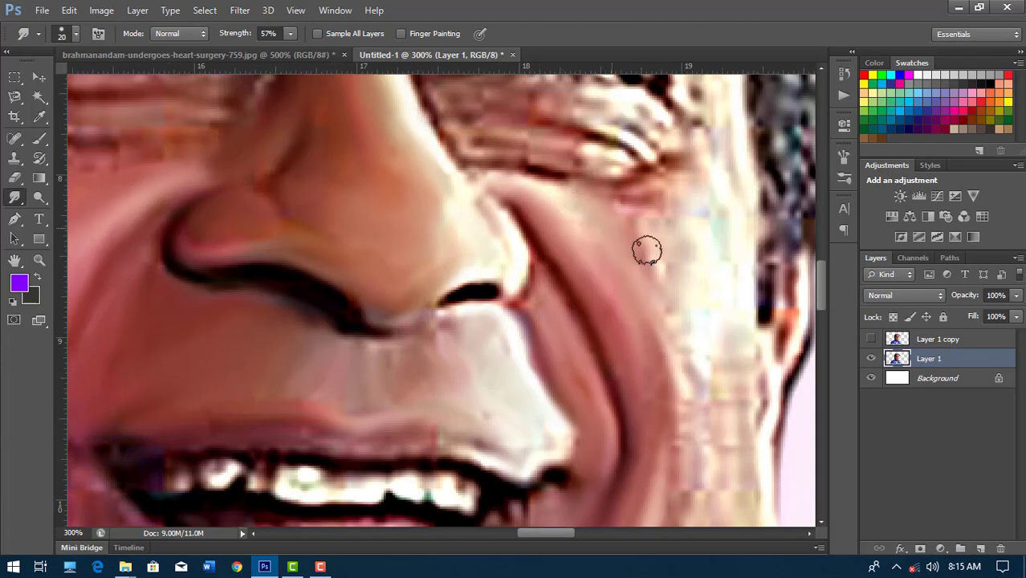
pyautogui.scroll(1, 701, 335)
pyautogui.scroll(1, 626, 275)
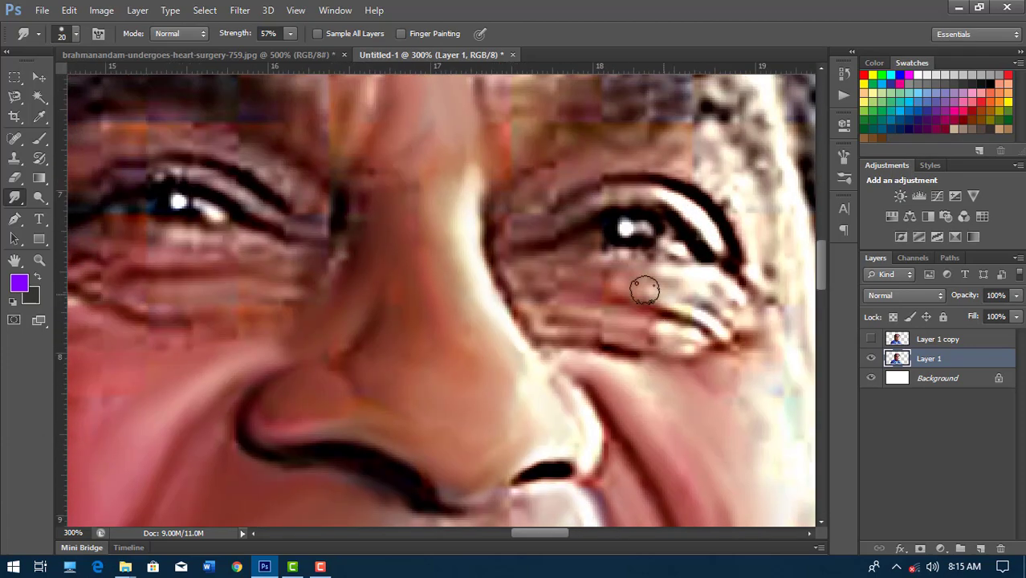
pyautogui.moveTo(731, 332)
pyautogui.mouseDown()
pyautogui.moveTo(676, 341)
pyautogui.moveTo(543, 323)
pyautogui.moveTo(516, 272)
pyautogui.mouseUp()
pyautogui.moveTo(721, 347); pyautogui.dragTo(612, 297)
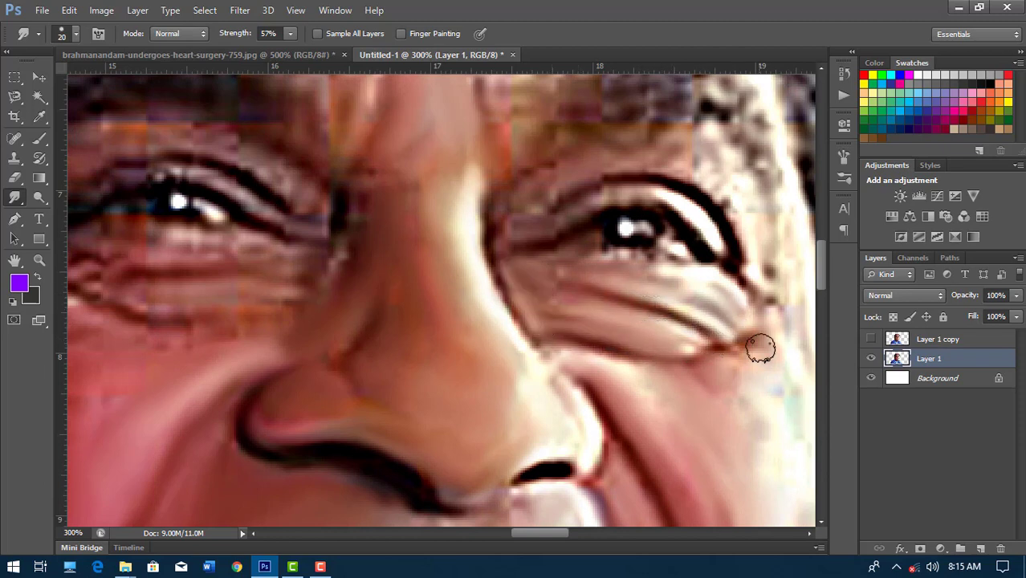
pyautogui.moveTo(760, 348); pyautogui.dragTo(630, 328)
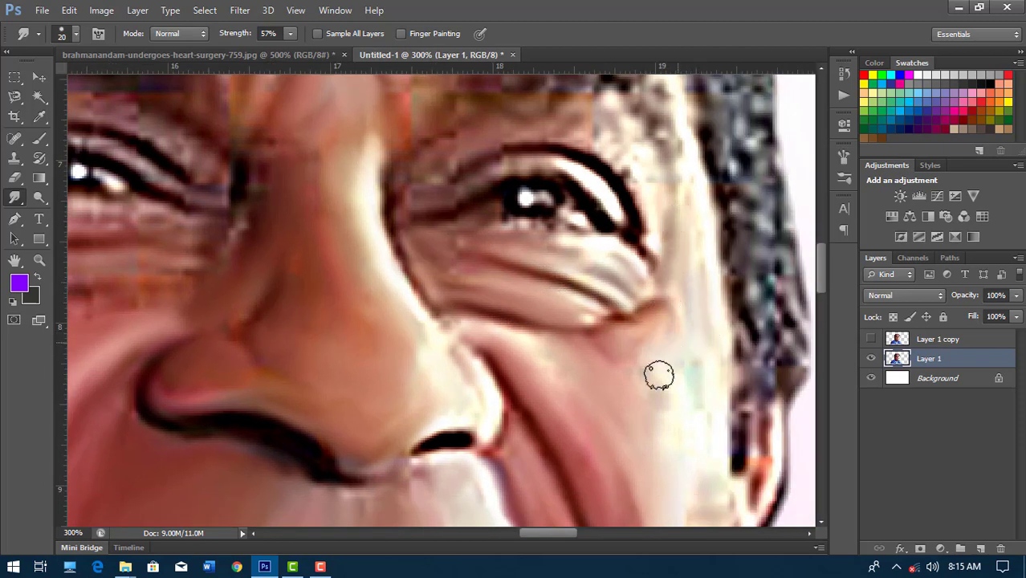
pyautogui.hscroll(-5, 634, 343)
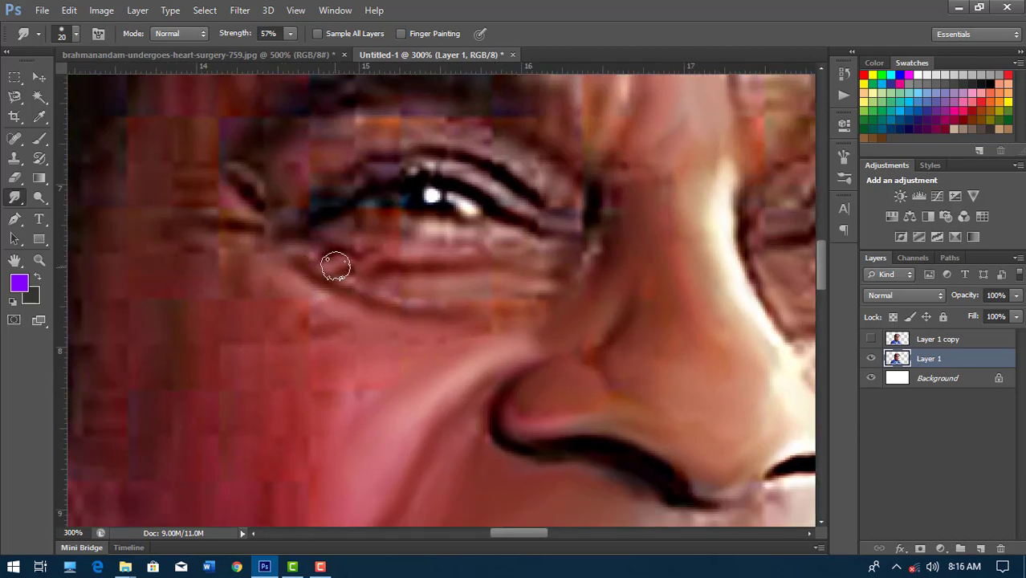
pyautogui.moveTo(336, 266); pyautogui.dragTo(445, 294)
pyautogui.moveTo(412, 250)
pyautogui.mouseDown()
pyautogui.moveTo(550, 263)
pyautogui.moveTo(534, 335)
pyautogui.mouseUp()
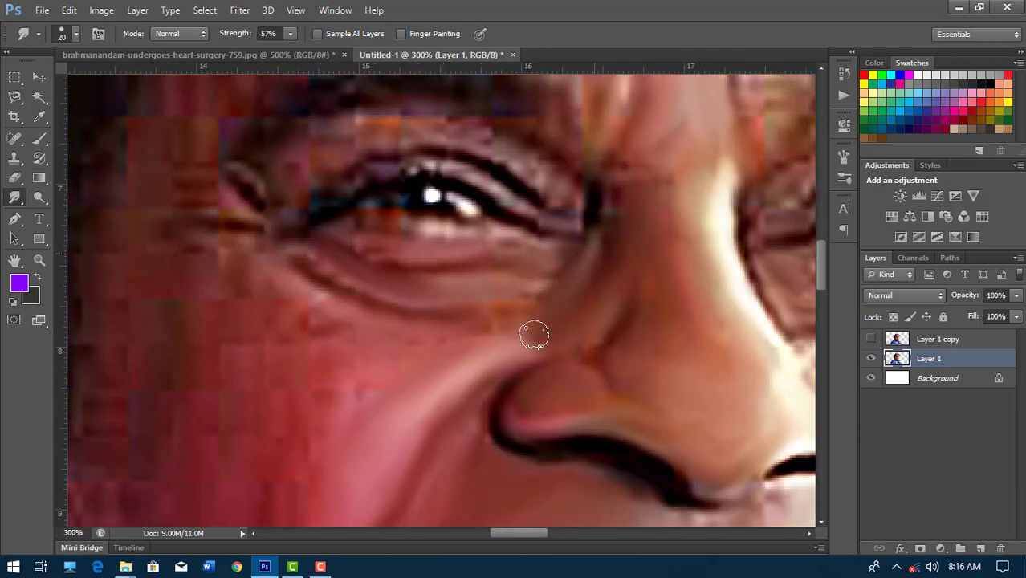
# Smudge the wrinkle at the outer eye corner smooth at 69% strength
pyautogui.moveTo(321, 397); pyautogui.dragTo(413, 326)
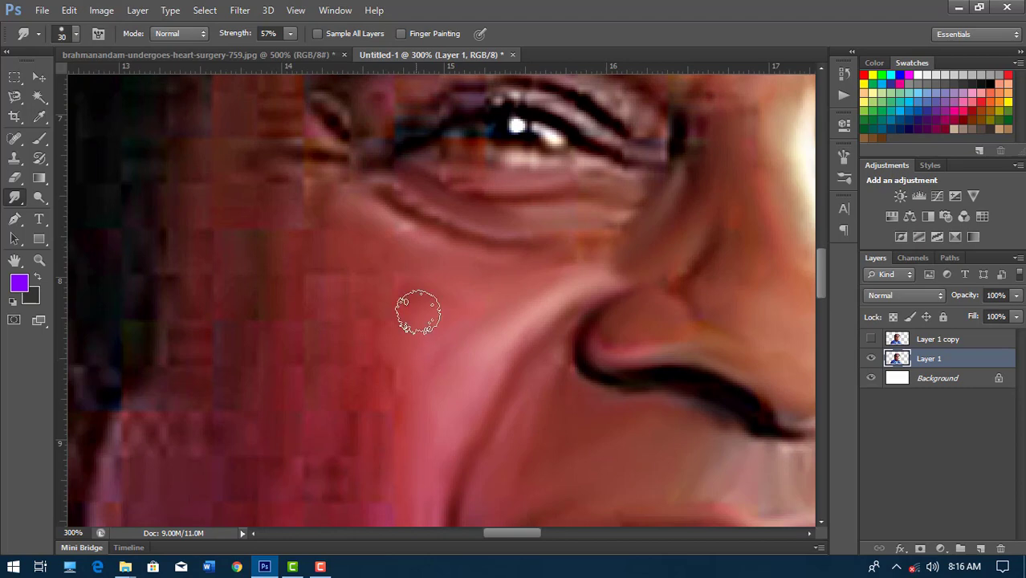
pyautogui.moveTo(370, 397); pyautogui.dragTo(356, 274)
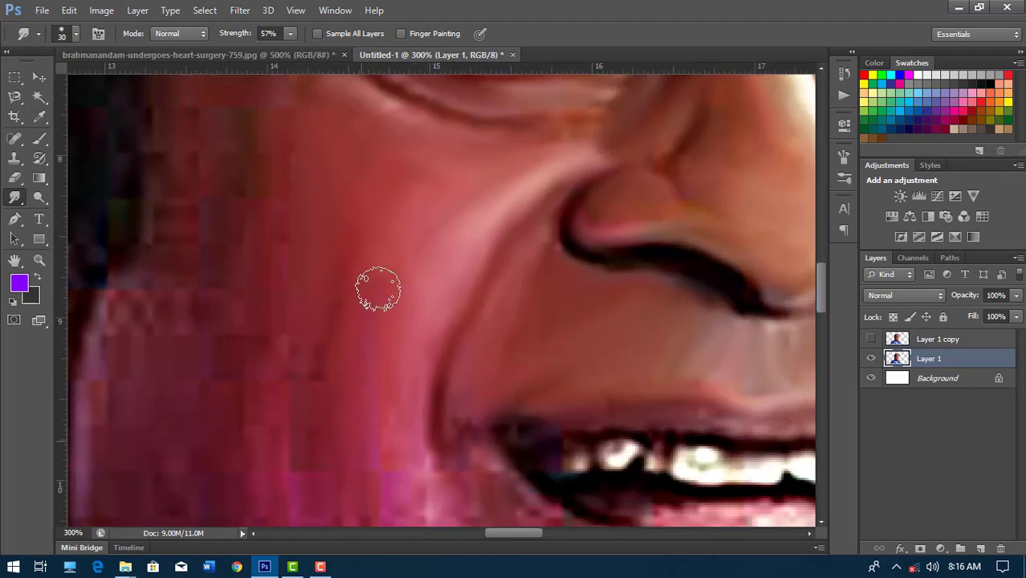
pyautogui.moveTo(390, 458); pyautogui.dragTo(382, 346)
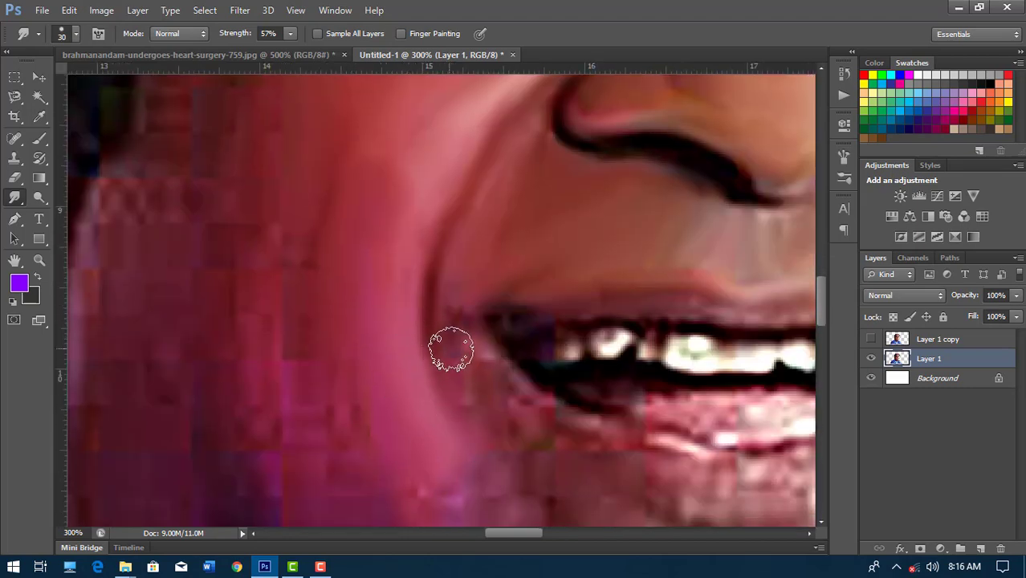
pyautogui.moveTo(450, 349); pyautogui.dragTo(465, 403)
pyautogui.moveTo(355, 344); pyautogui.dragTo(297, 377)
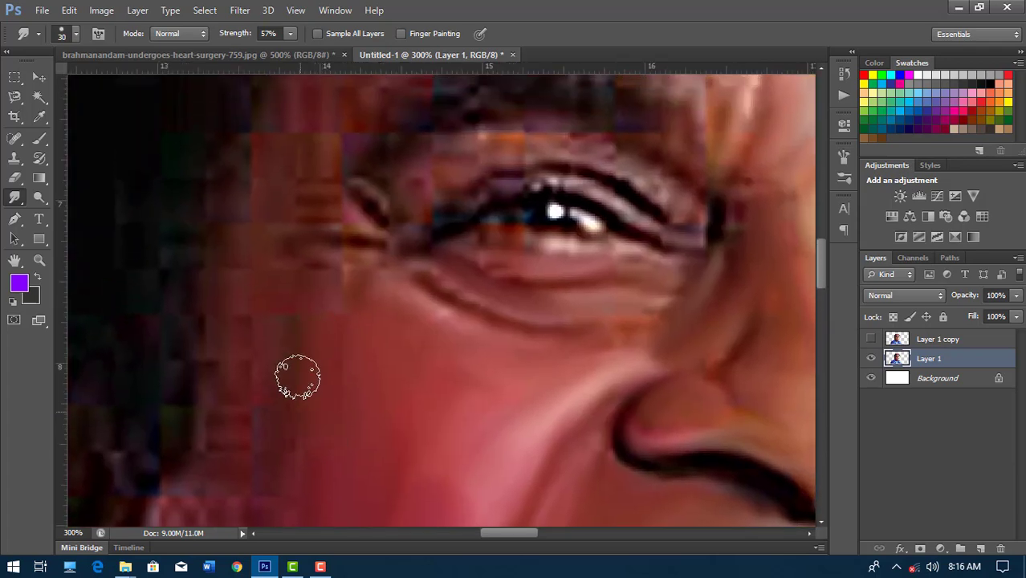
pyautogui.moveTo(377, 224); pyautogui.dragTo(321, 237)
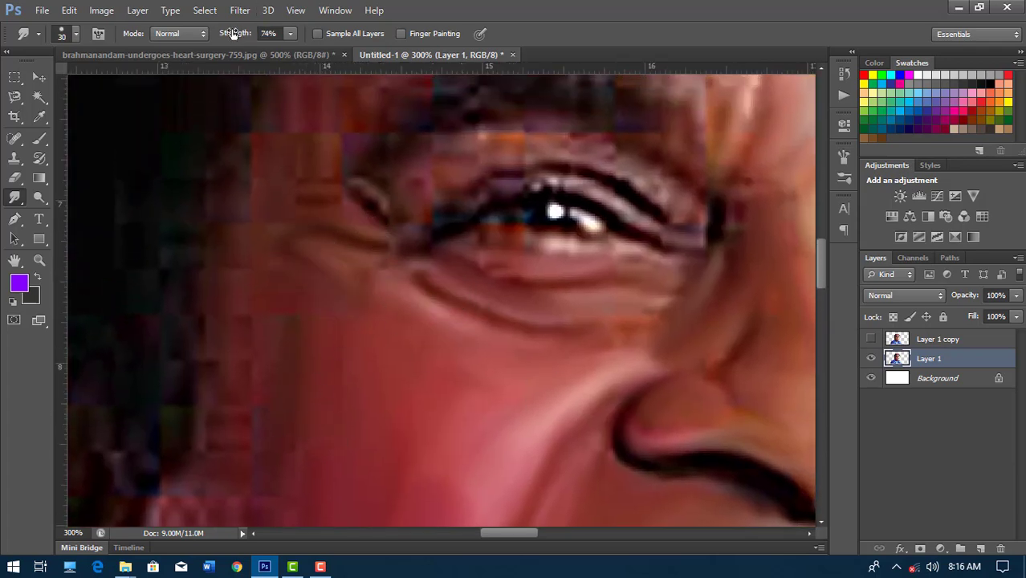
pyautogui.scroll(3, 275, 285)
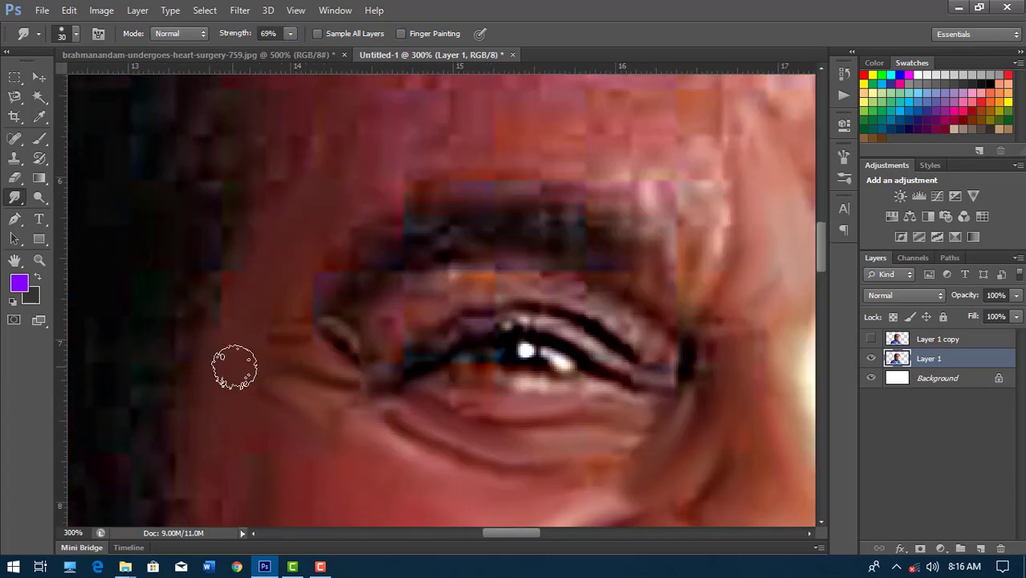
pyautogui.scroll(3, 342, 255)
pyautogui.scroll(-1, 282, 230)
pyautogui.scroll(-3, 282, 230)
# Enlarge the Smudge brush to 40 px and smooth the forehead and skin between the brows
pyautogui.scroll(3, 283, 231)
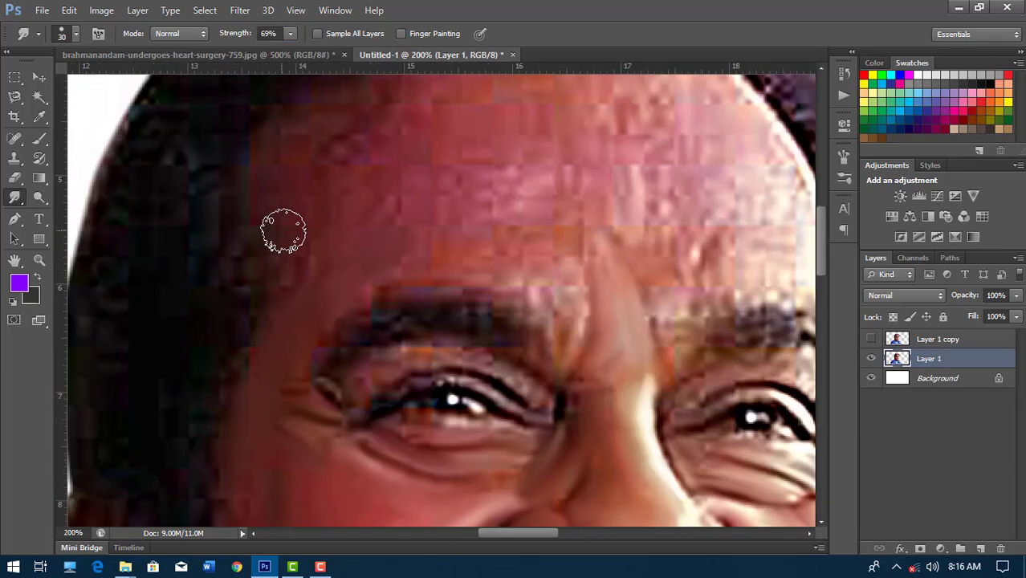
pyautogui.moveTo(504, 255)
pyautogui.mouseDown()
pyautogui.moveTo(562, 301)
pyautogui.moveTo(362, 284)
pyautogui.mouseUp()
pyautogui.scroll(3, 503, 234)
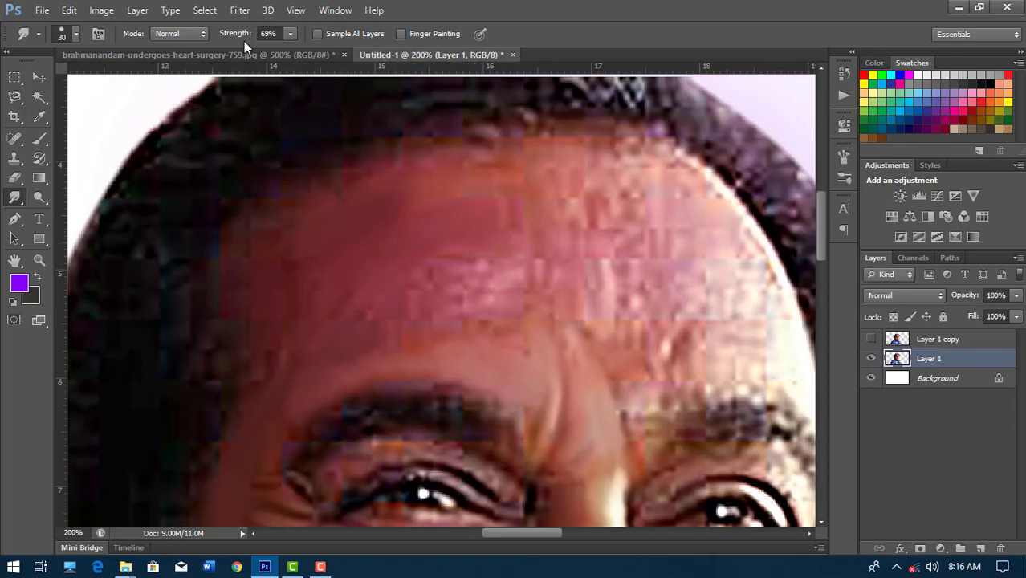
pyautogui.press(']')
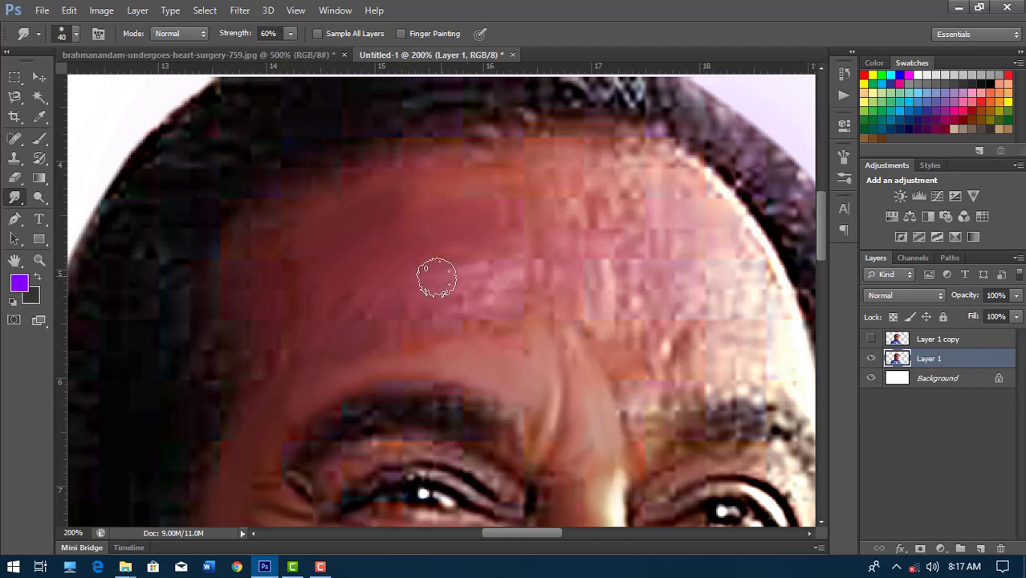
pyautogui.moveTo(436, 271)
pyautogui.mouseDown()
pyautogui.moveTo(394, 324)
pyautogui.moveTo(321, 341)
pyautogui.mouseUp()
pyautogui.moveTo(312, 277)
pyautogui.mouseDown()
pyautogui.moveTo(470, 191)
pyautogui.moveTo(524, 245)
pyautogui.moveTo(481, 318)
pyautogui.moveTo(525, 335)
pyautogui.moveTo(568, 321)
pyautogui.moveTo(628, 266)
pyautogui.moveTo(623, 183)
pyautogui.moveTo(564, 223)
pyautogui.moveTo(701, 217)
pyautogui.moveTo(756, 293)
pyautogui.moveTo(704, 303)
pyautogui.mouseUp()
pyautogui.moveTo(651, 378)
pyautogui.mouseDown()
pyautogui.moveTo(501, 285)
pyautogui.moveTo(515, 225)
pyautogui.moveTo(566, 241)
pyautogui.moveTo(497, 311)
pyautogui.moveTo(524, 270)
pyautogui.mouseUp()
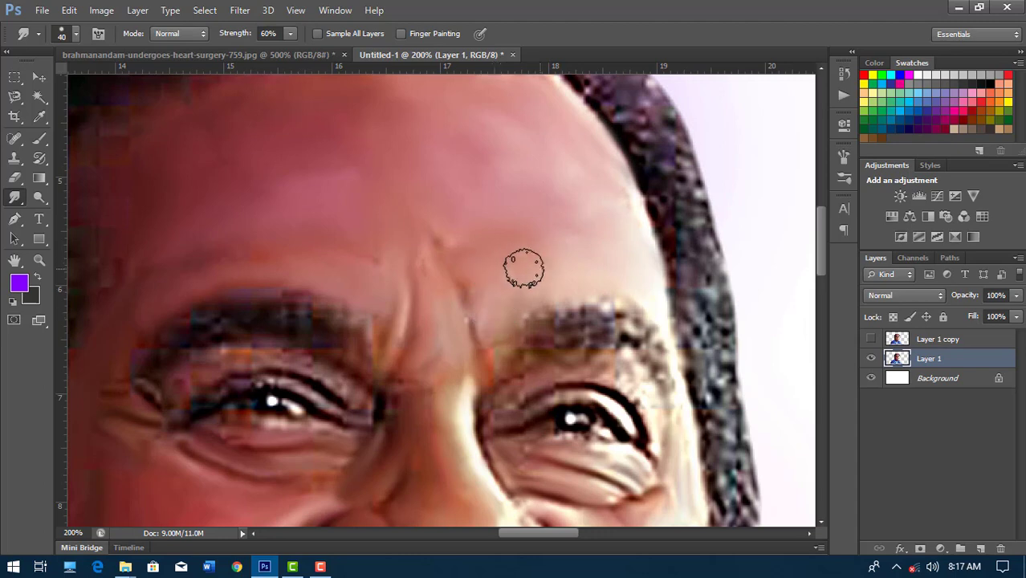
pyautogui.moveTo(471, 174); pyautogui.dragTo(513, 264)
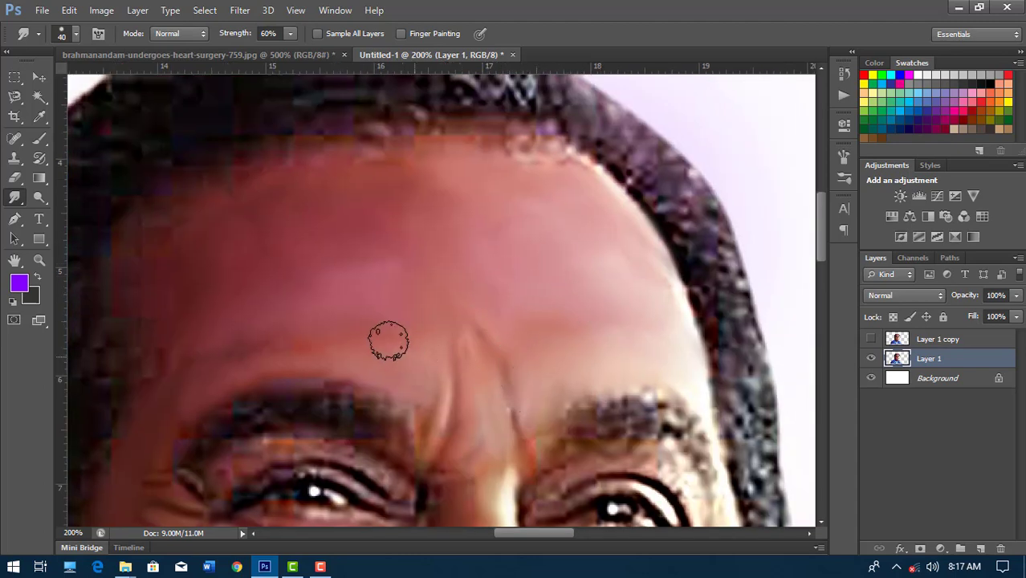
pyautogui.moveTo(363, 319); pyautogui.dragTo(455, 265)
pyautogui.moveTo(598, 234); pyautogui.dragTo(568, 183)
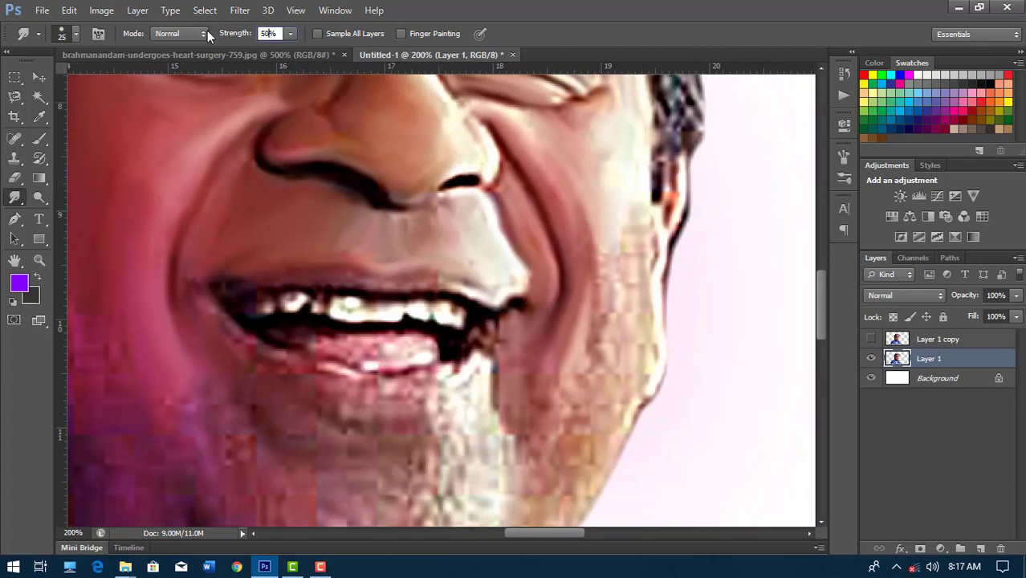
# Smudge the jaw edge contour and the textured chin patches and seam smooth
pyautogui.hotkey('ctrl', '+')
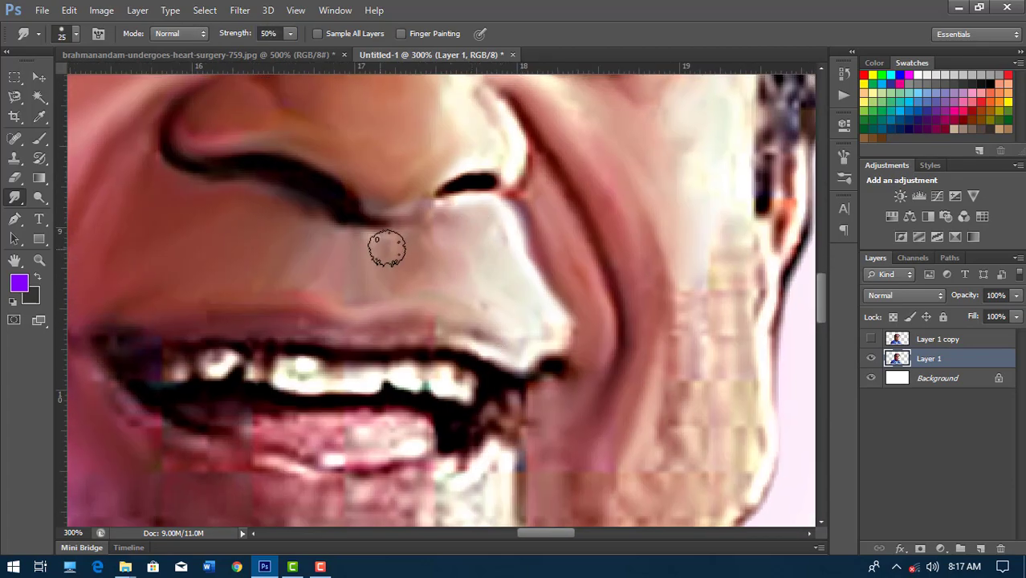
pyautogui.scroll(-2, 664, 179)
pyautogui.hscroll(2, 631, 375)
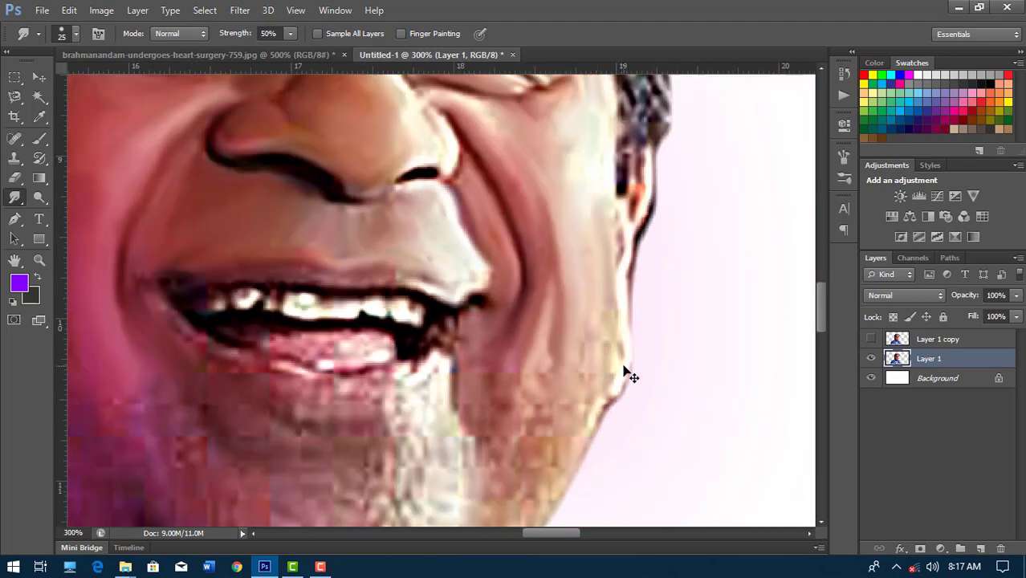
pyautogui.hotkey('ctrl', '-')
pyautogui.moveTo(503, 376)
pyautogui.mouseDown()
pyautogui.moveTo(527, 378)
pyautogui.moveTo(605, 288)
pyautogui.moveTo(579, 404)
pyautogui.mouseUp()
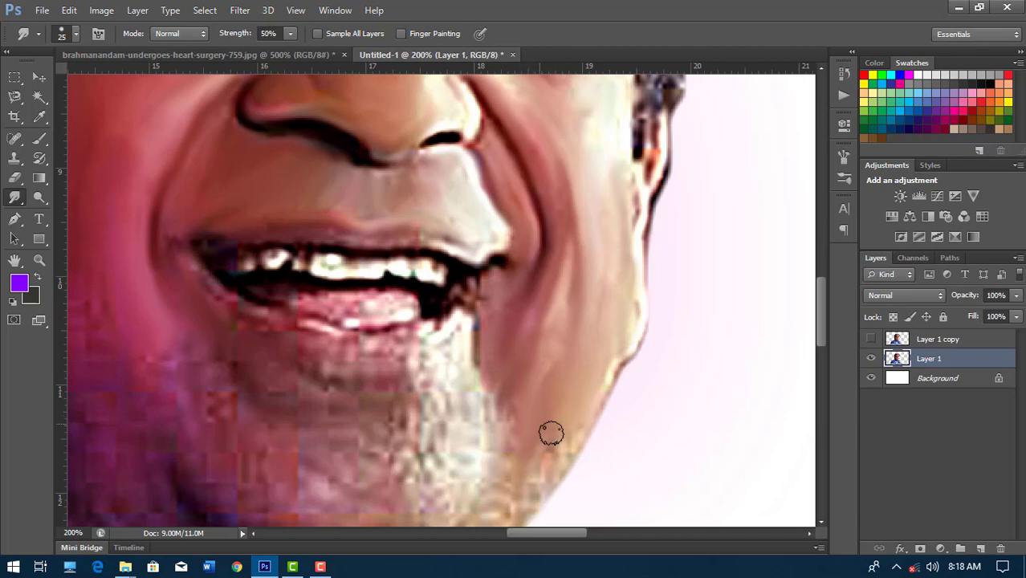
pyautogui.scroll(-3, 554, 422)
pyautogui.hscroll(-2, 554, 421)
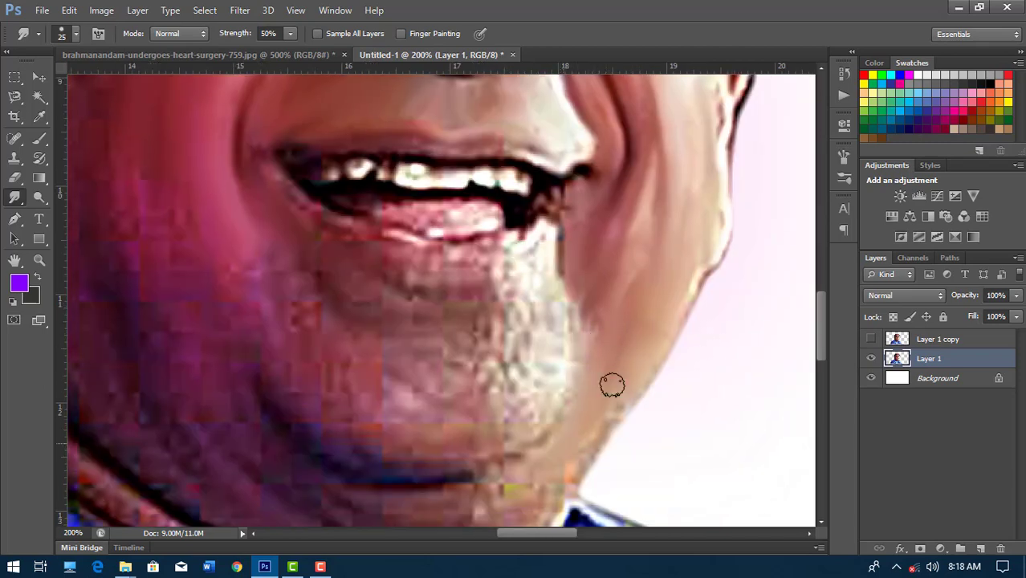
pyautogui.moveTo(554, 332)
pyautogui.mouseDown()
pyautogui.moveTo(541, 376)
pyautogui.moveTo(537, 300)
pyautogui.moveTo(516, 422)
pyautogui.mouseUp()
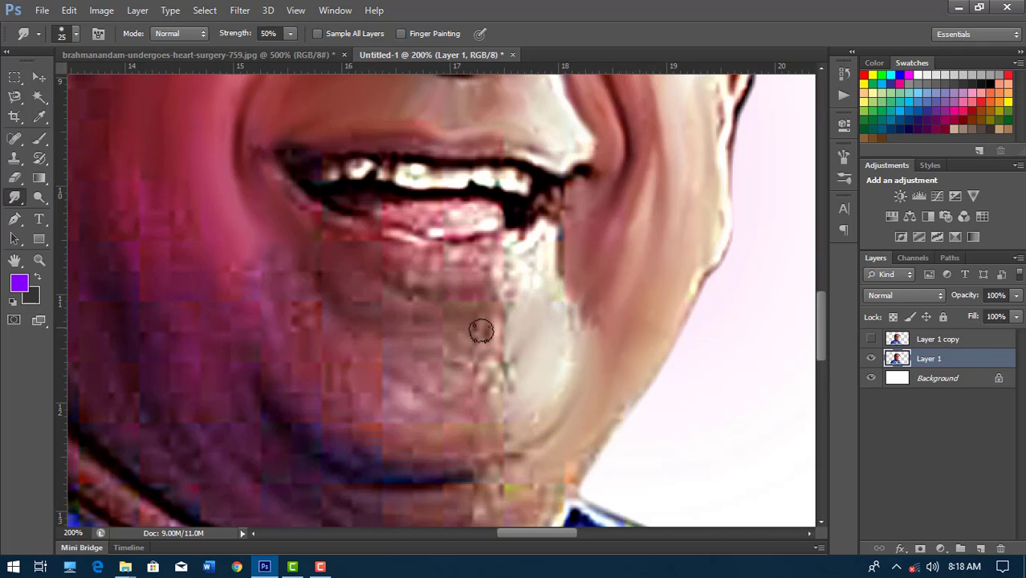
pyautogui.moveTo(482, 331)
pyautogui.mouseDown()
pyautogui.moveTo(479, 368)
pyautogui.moveTo(406, 371)
pyautogui.mouseUp()
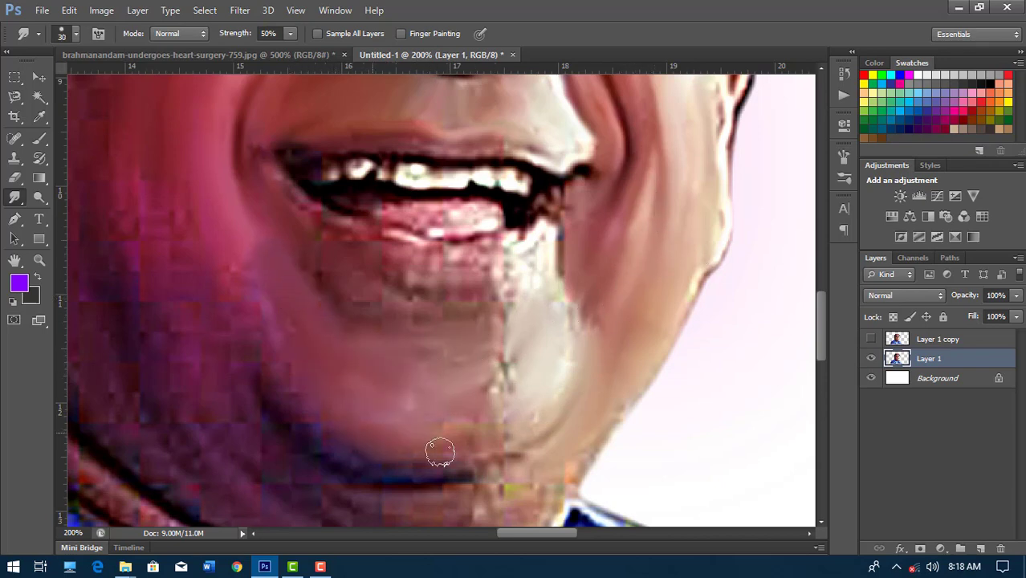
pyautogui.moveTo(440, 449)
pyautogui.mouseDown()
pyautogui.moveTo(481, 408)
pyautogui.moveTo(486, 334)
pyautogui.mouseUp()
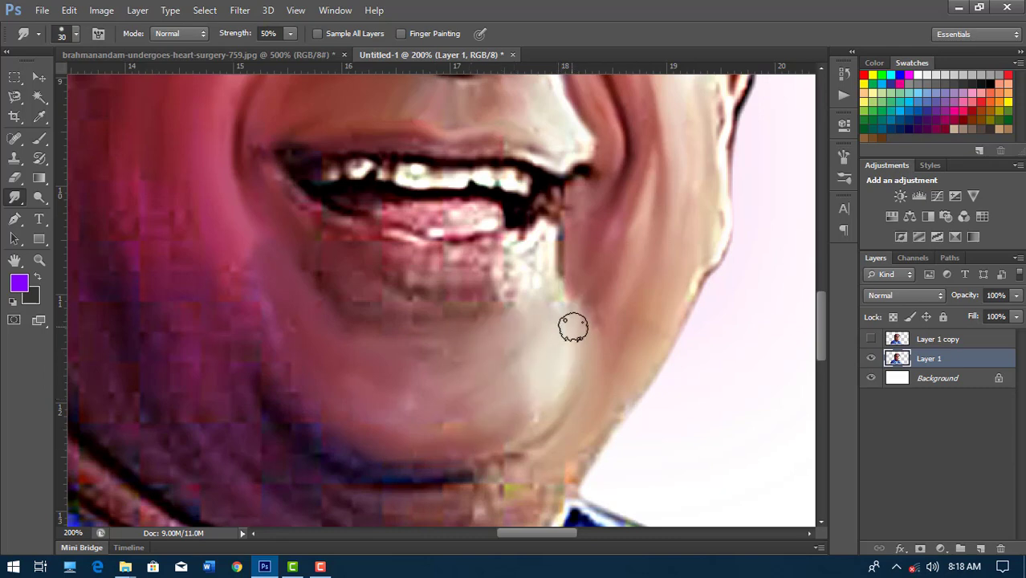
# Smooth the jawline and the blocky neck below the chin at 50% strength
pyautogui.scroll(-2, 486, 310)
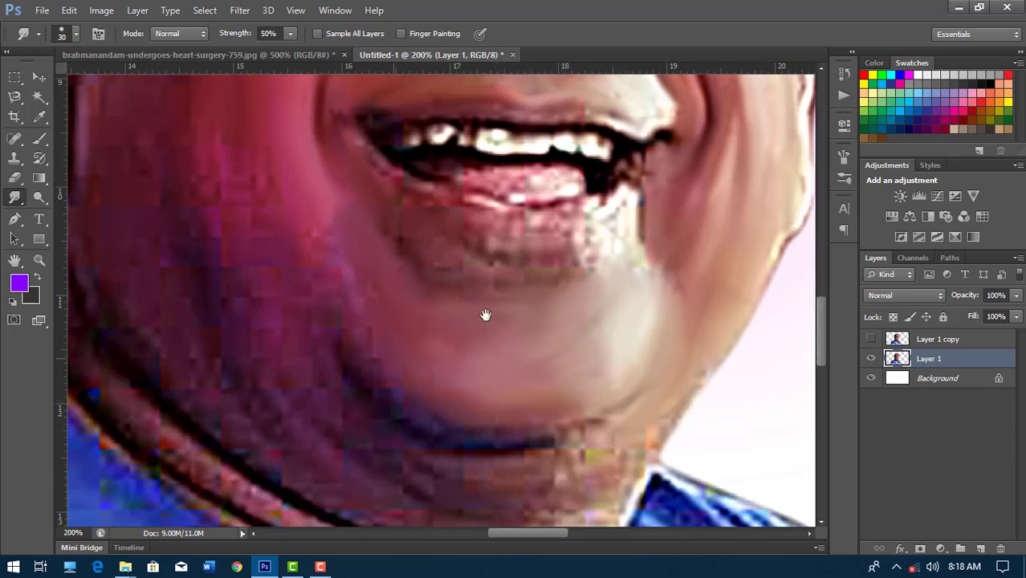
pyautogui.hscroll(-3, 496, 424)
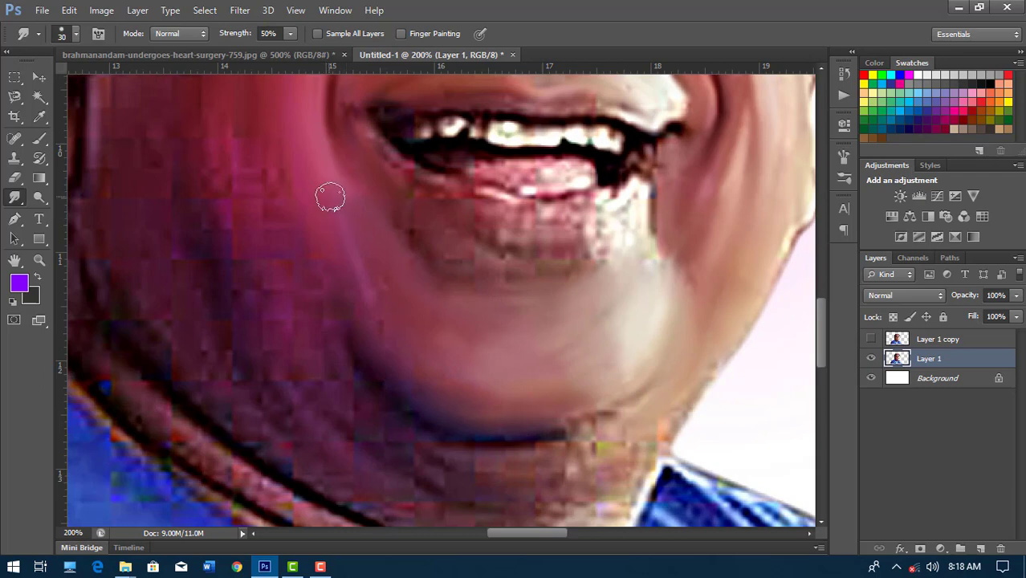
pyautogui.moveTo(466, 397); pyautogui.dragTo(508, 478)
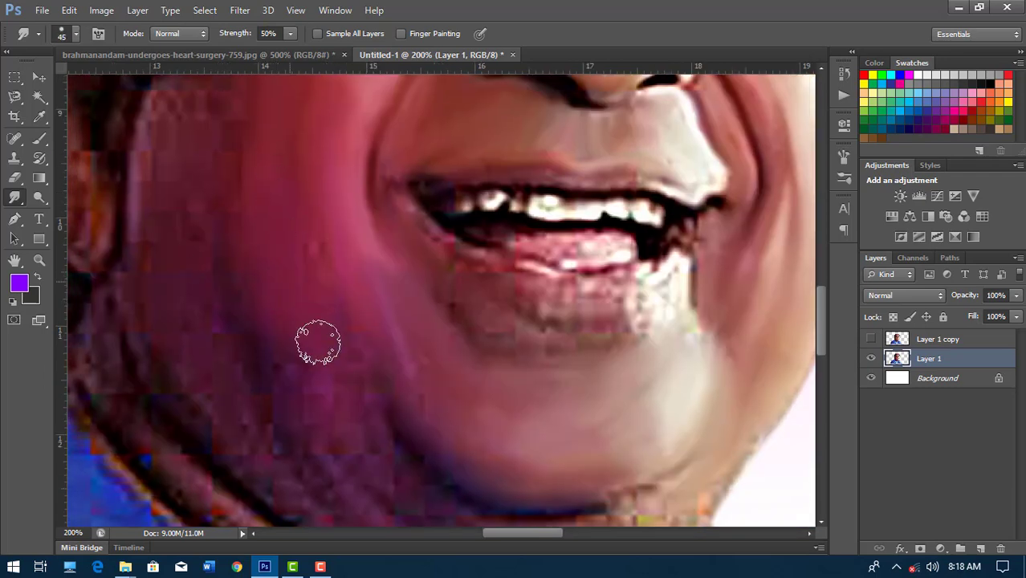
pyautogui.scroll(-3, 348, 366)
pyautogui.hscroll(1, 349, 366)
pyautogui.moveTo(429, 443)
pyautogui.mouseDown()
pyautogui.moveTo(630, 424)
pyautogui.moveTo(584, 406)
pyautogui.mouseUp()
pyautogui.scroll(3, 365, 370)
pyautogui.hscroll(-2, 365, 369)
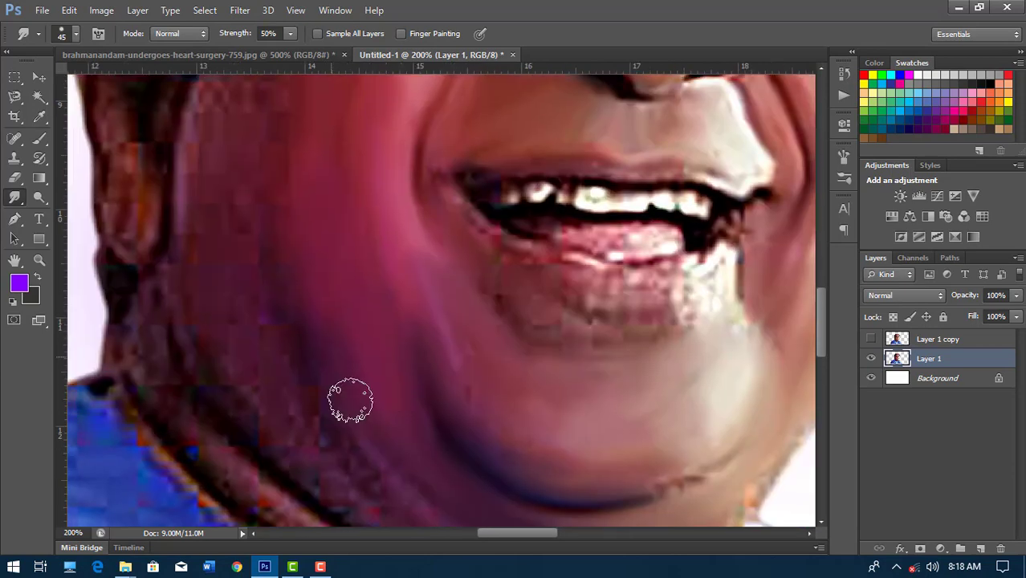
pyautogui.scroll(5, 266, 345)
pyautogui.scroll(-1, 220, 301)
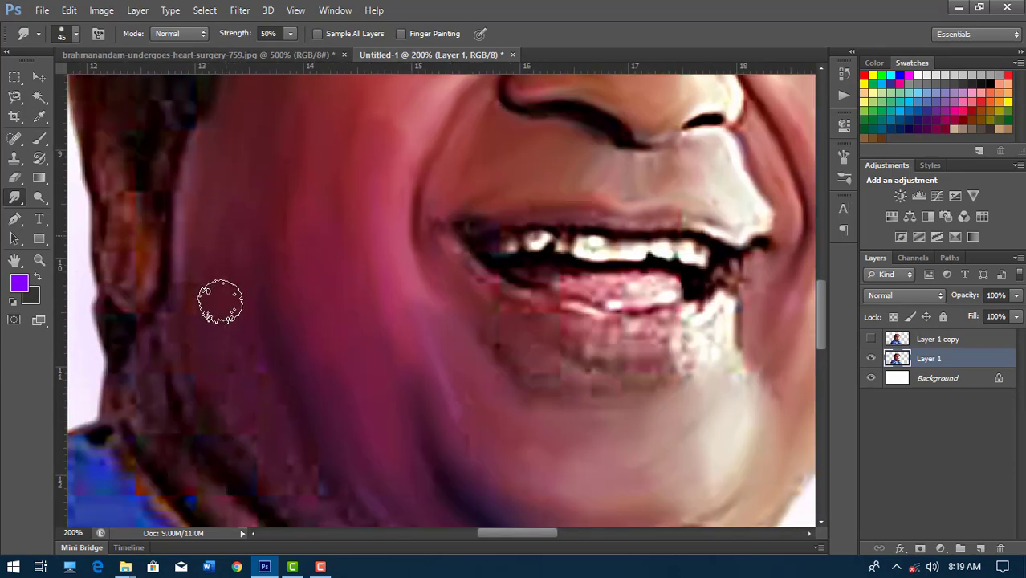
pyautogui.scroll(-3, 225, 309)
pyautogui.scroll(-1, 224, 308)
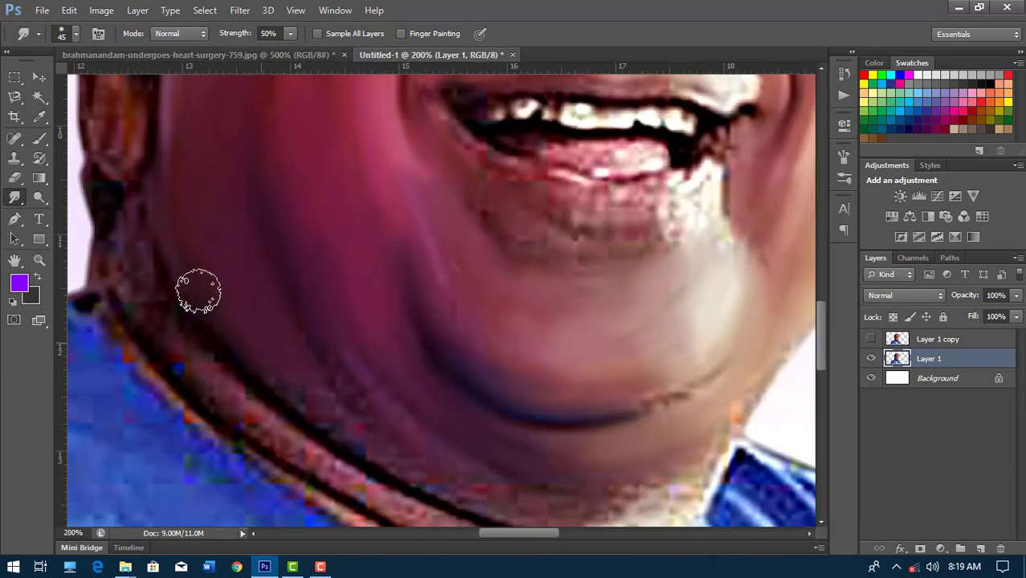
pyautogui.scroll(-5, 273, 362)
pyautogui.hscroll(5, 273, 361)
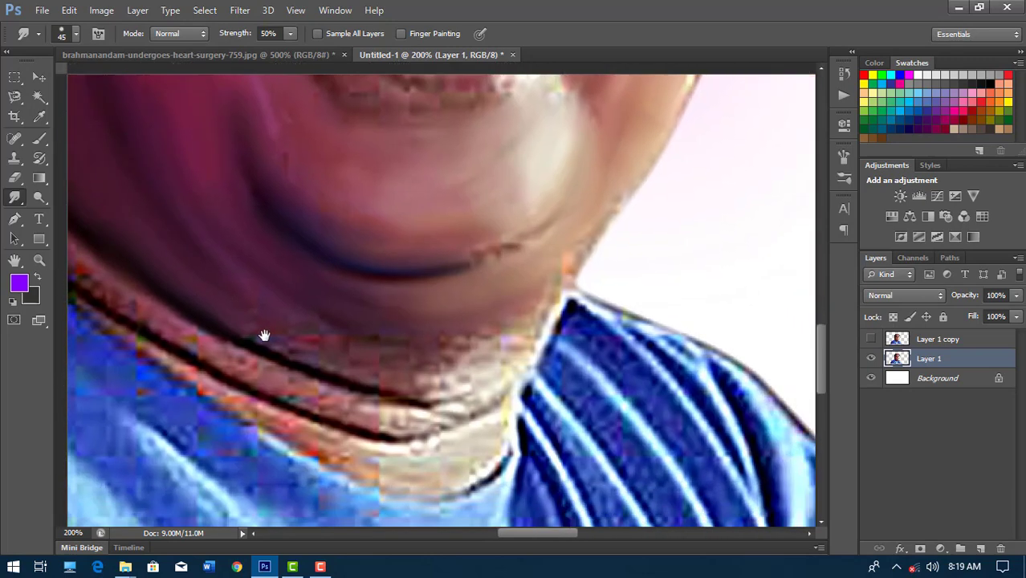
pyautogui.scroll(-1, 433, 384)
pyautogui.hscroll(-3, 434, 384)
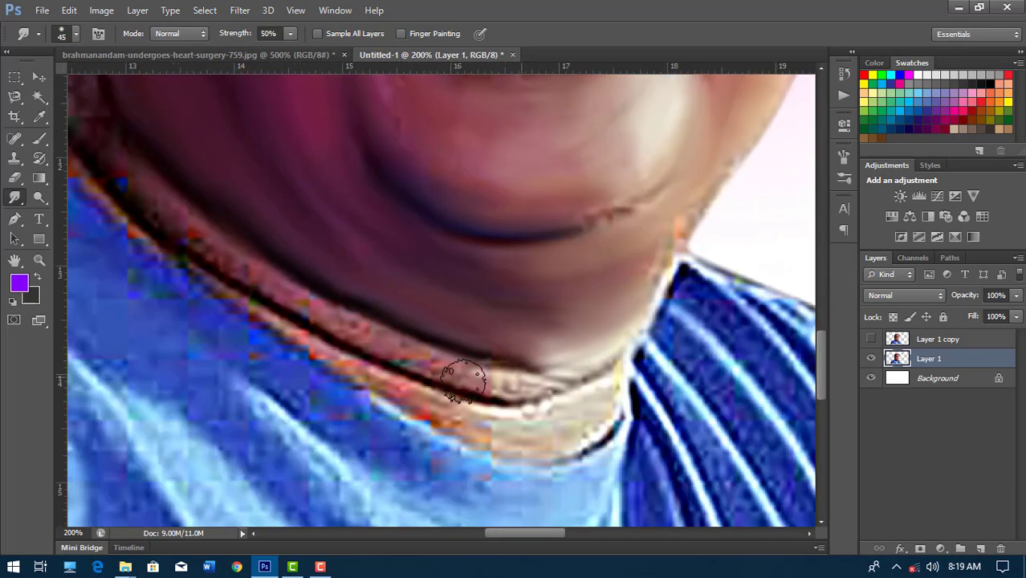
pyautogui.scroll(3, 257, 281)
pyautogui.hscroll(-4, 257, 281)
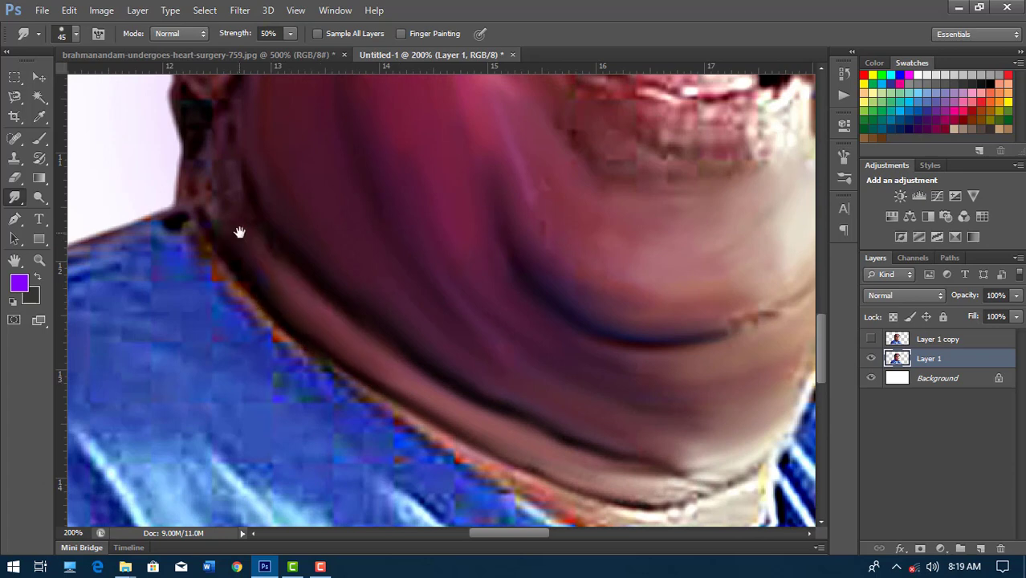
pyautogui.scroll(3, 241, 241)
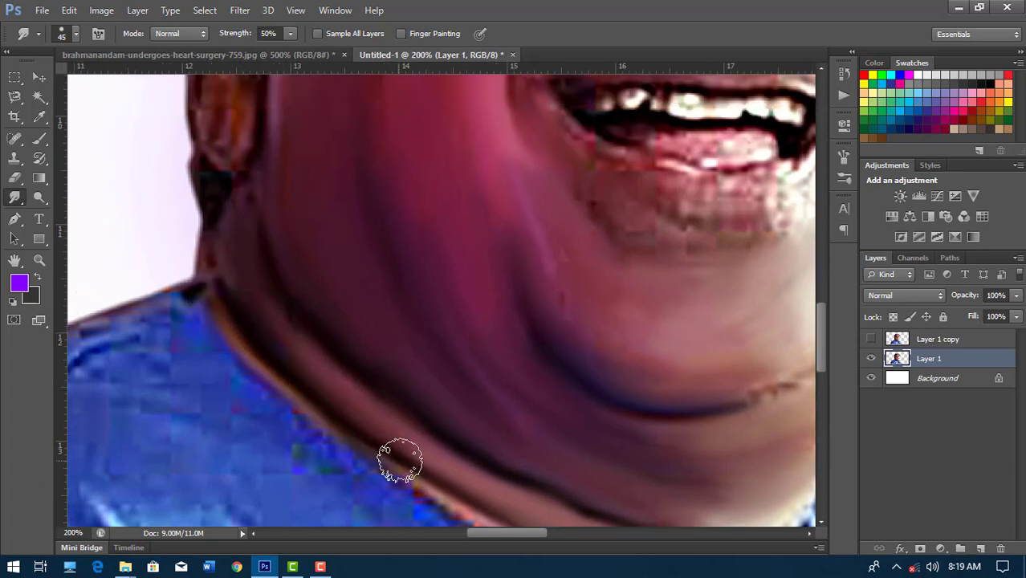
pyautogui.scroll(-5, 398, 434)
pyautogui.hscroll(3, 398, 434)
# Smudge the collar edge along the neck and the jaw edge into flowing strokes
pyautogui.moveTo(502, 436)
pyautogui.mouseDown()
pyautogui.moveTo(637, 430)
pyautogui.moveTo(584, 405)
pyautogui.mouseUp()
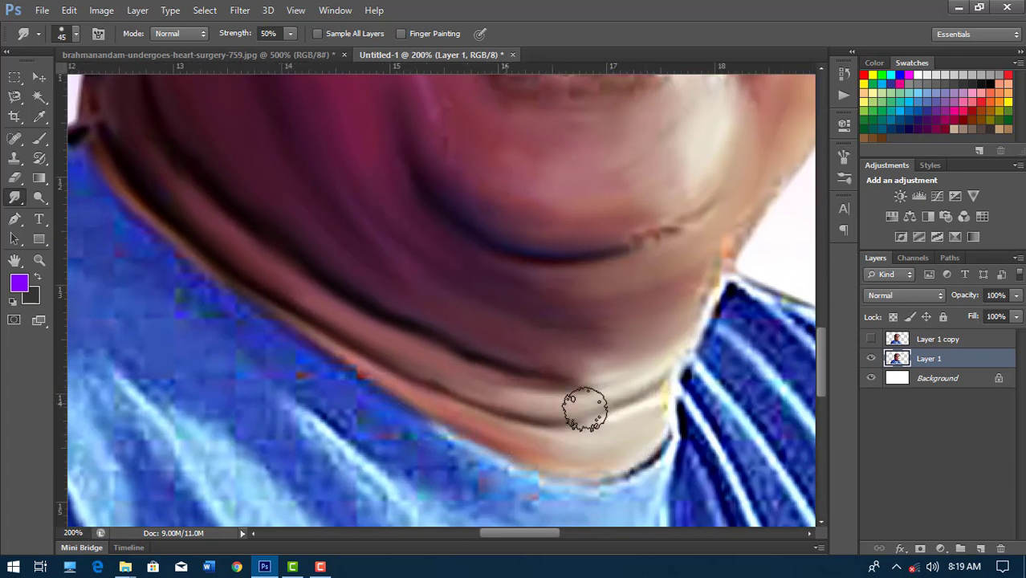
pyautogui.scroll(2, 612, 339)
pyautogui.hscroll(1, 612, 339)
pyautogui.moveTo(612, 339)
pyautogui.mouseDown()
pyautogui.moveTo(626, 304)
pyautogui.moveTo(692, 305)
pyautogui.mouseUp()
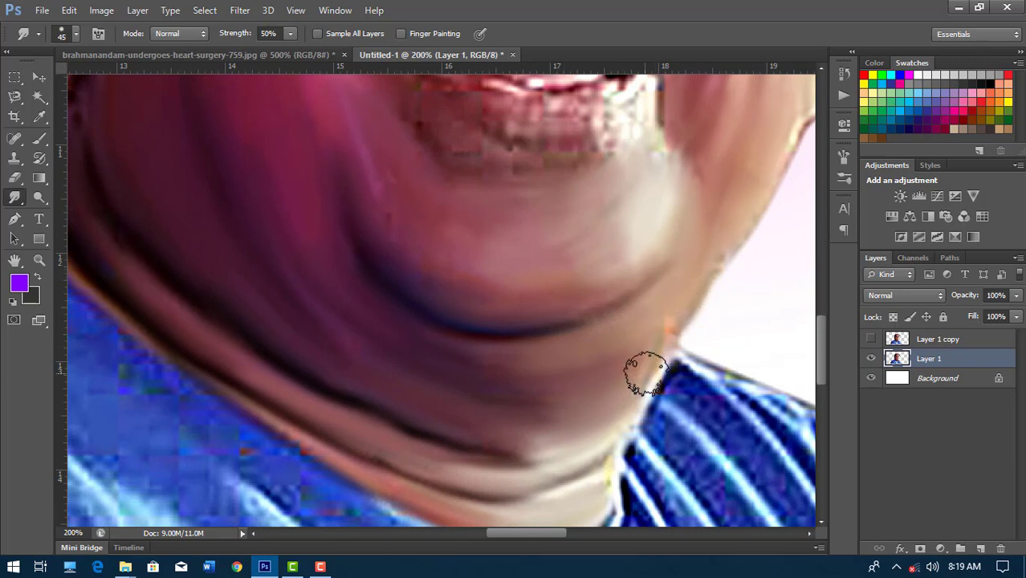
pyautogui.scroll(3, 408, 374)
pyautogui.hscroll(1, 408, 373)
pyautogui.scroll(2, 366, 373)
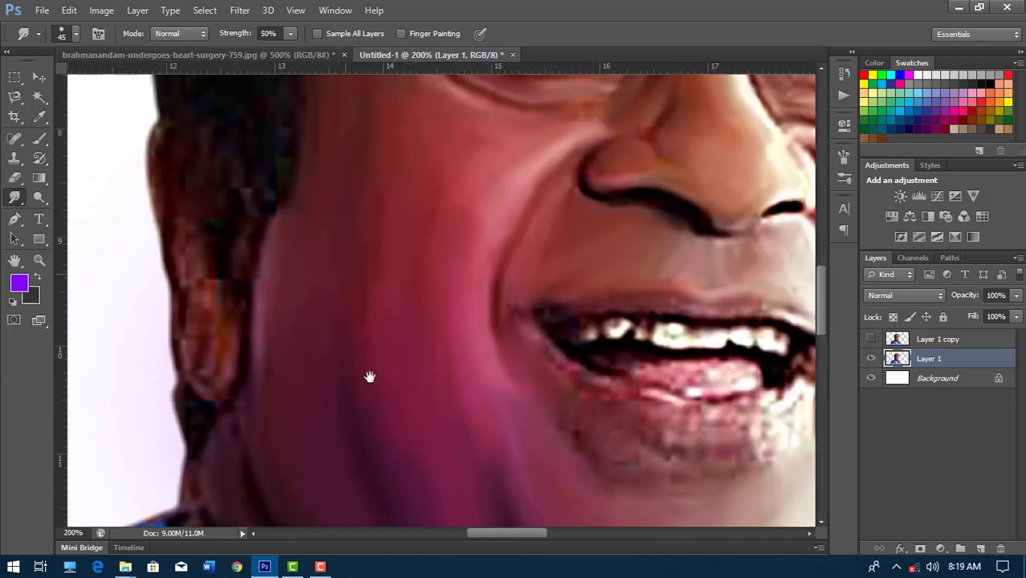
pyautogui.scroll(4, 342, 417)
pyautogui.scroll(2, 341, 417)
pyautogui.hscroll(2, 524, 411)
pyautogui.press('[')
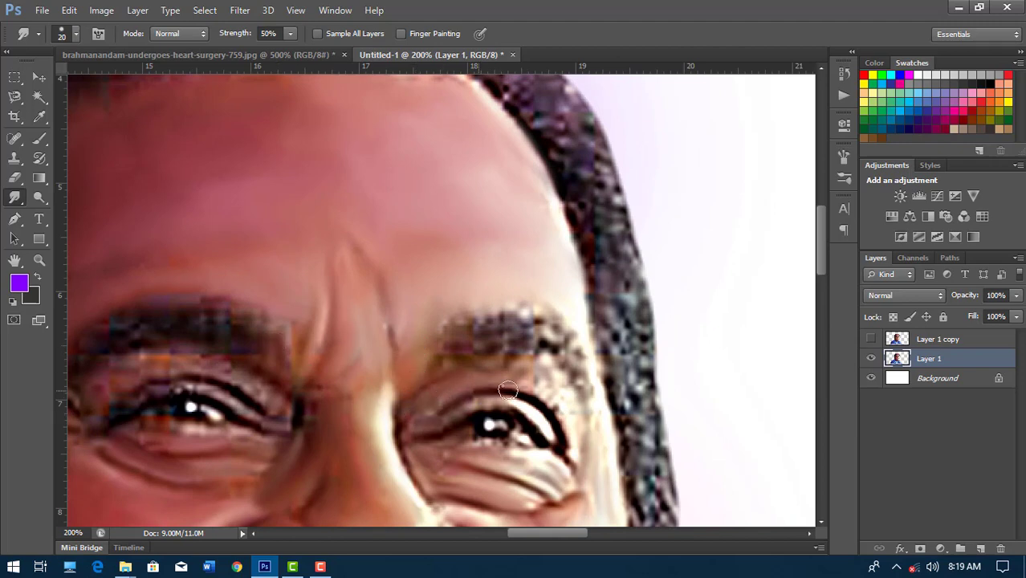
# Zoom in and smudge the upper eyelid line and crease into a soft band
pyautogui.moveTo(508, 391); pyautogui.dragTo(572, 432)
pyautogui.scroll(-1, 570, 367)
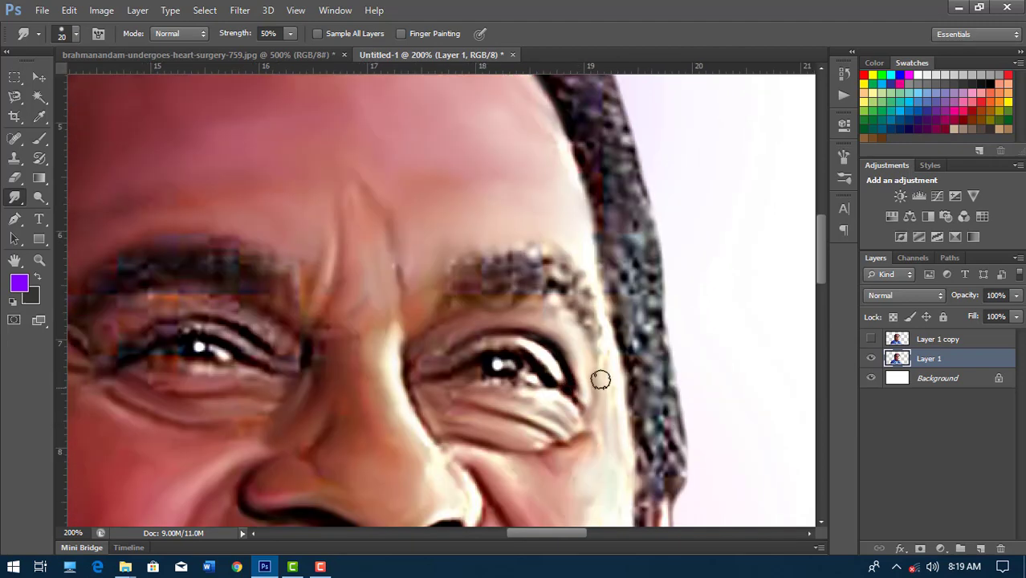
pyautogui.hotkey('ctrl', '+')
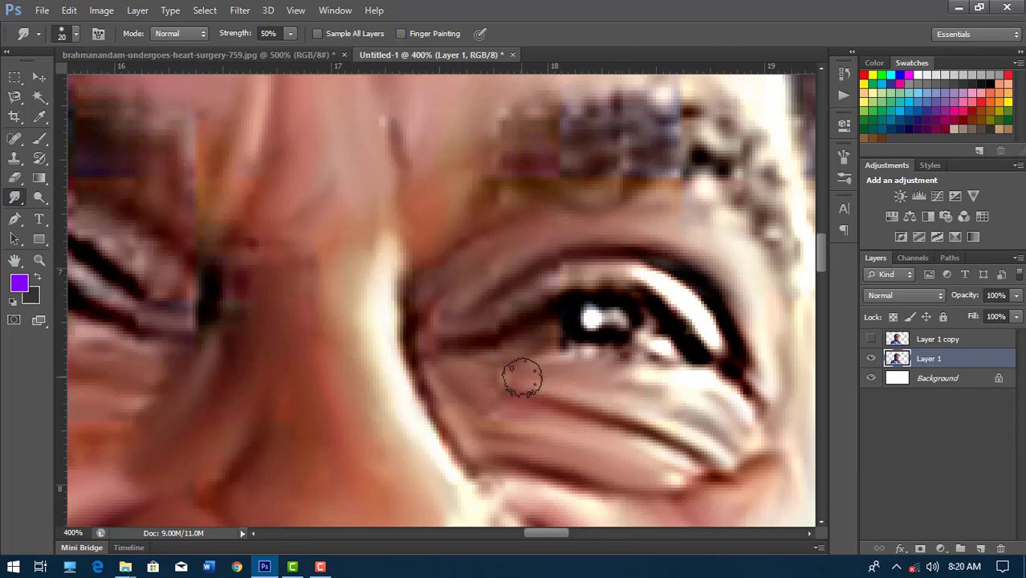
pyautogui.hscroll(-5, 506, 398)
pyautogui.scroll(1, 471, 260)
pyautogui.moveTo(471, 259)
pyautogui.mouseDown()
pyautogui.moveTo(183, 315)
pyautogui.moveTo(477, 241)
pyautogui.moveTo(554, 256)
pyautogui.moveTo(618, 324)
pyautogui.mouseUp()
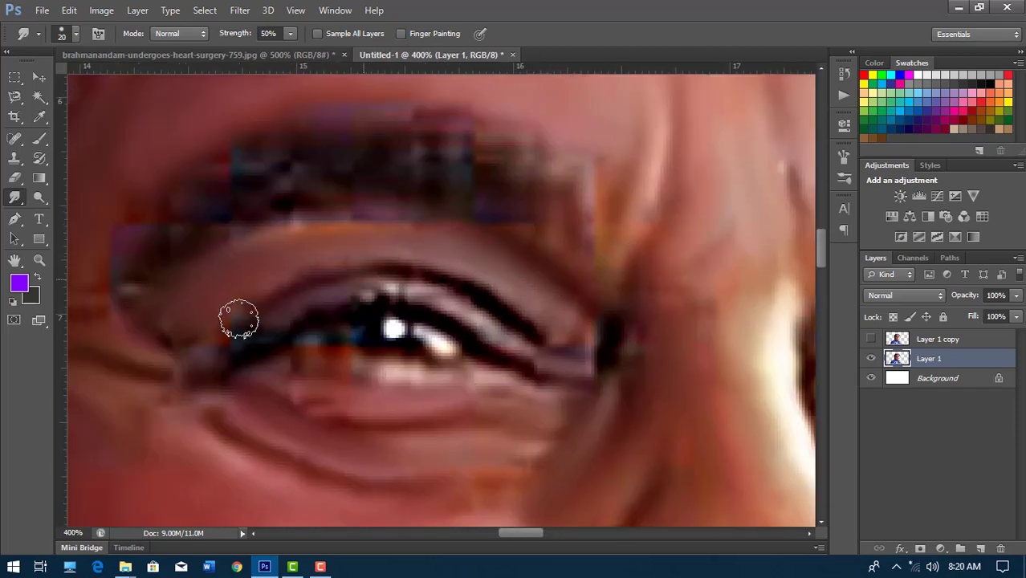
# Smooth the eyebrow and the other eye, then zoom back out to the whole face
pyautogui.moveTo(479, 386); pyautogui.dragTo(587, 296)
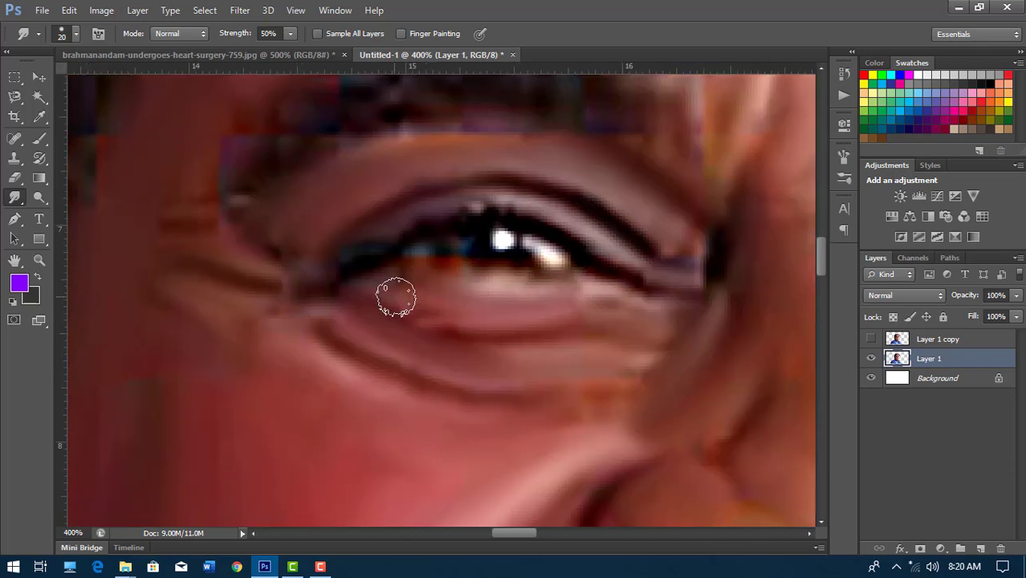
pyautogui.moveTo(279, 234); pyautogui.dragTo(323, 268)
pyautogui.hotkey('ctrl', 'r')
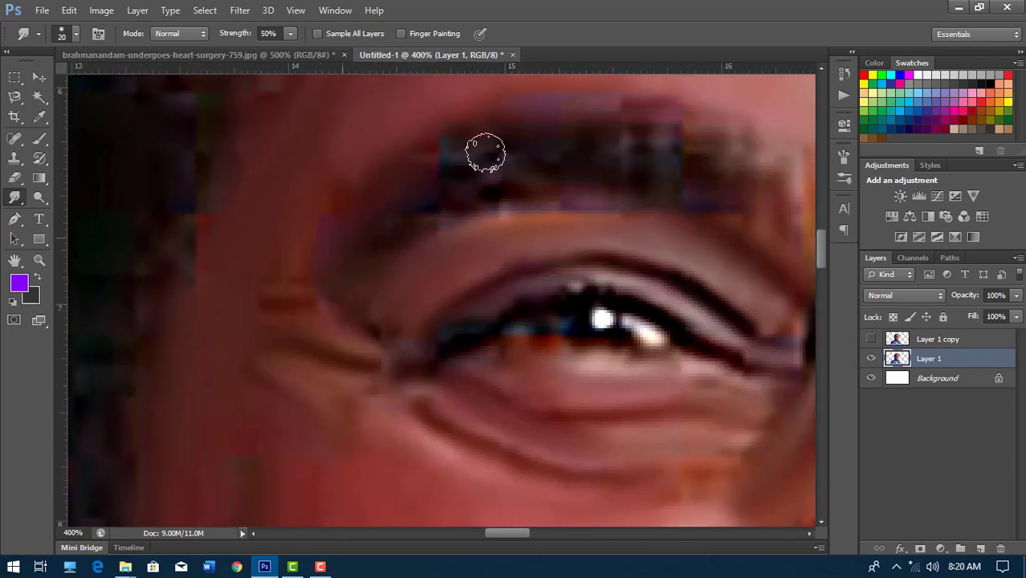
pyautogui.moveTo(537, 133); pyautogui.dragTo(340, 246)
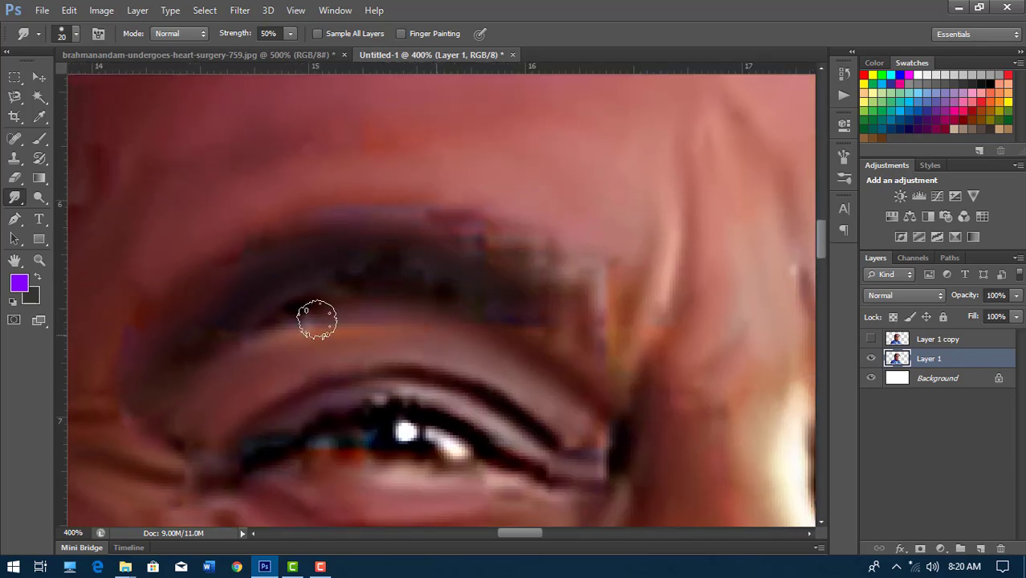
pyautogui.moveTo(777, 339); pyautogui.dragTo(358, 326)
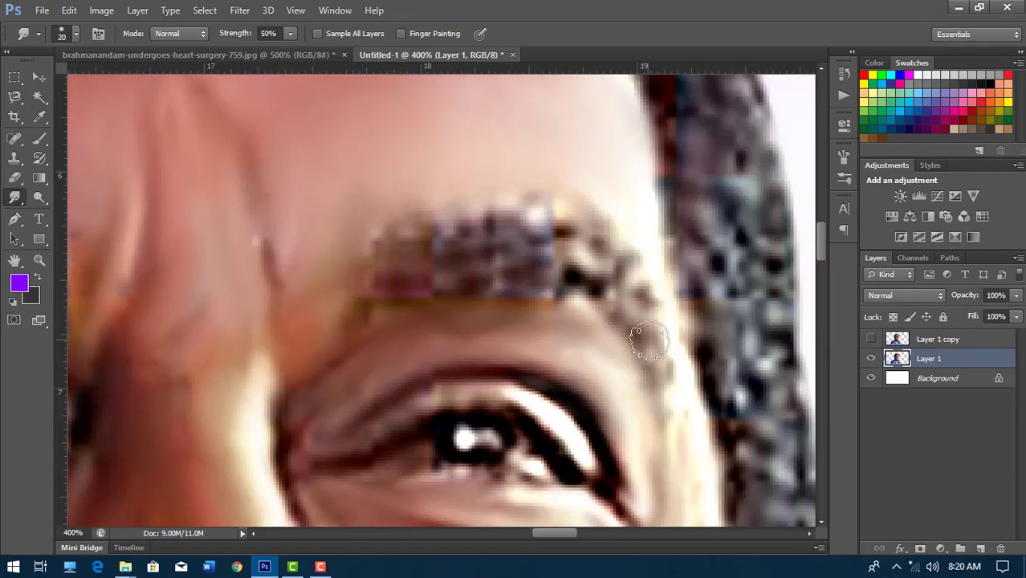
pyautogui.hotkey('ctrl', '-')
pyautogui.hotkey('ctrl', '-')
pyautogui.moveTo(427, 232); pyautogui.dragTo(434, 201)
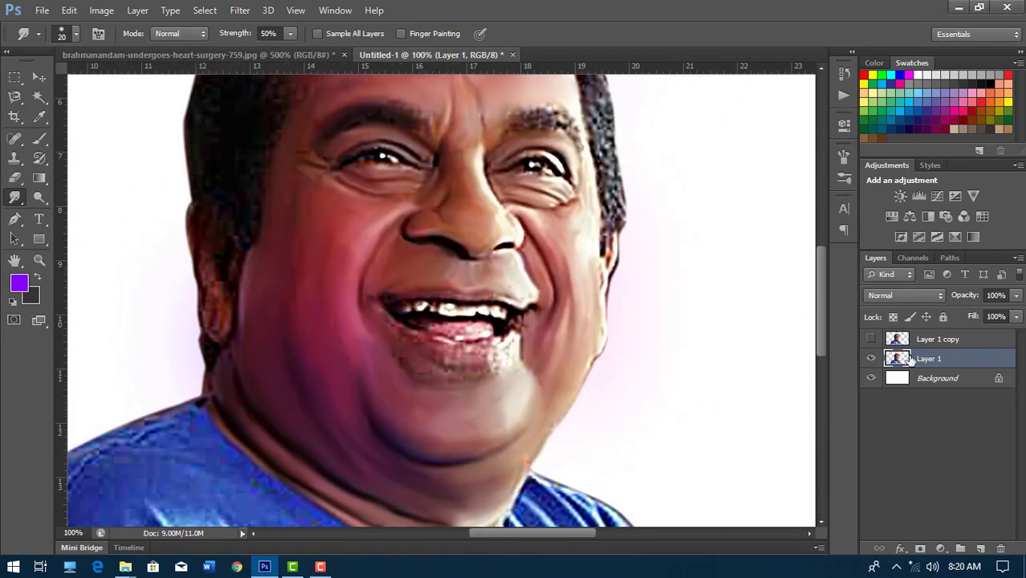
# Zoom to 300% and smudge the left jaw outline and the right-side hair edge
pyautogui.hotkey('ctrl', '+')
pyautogui.hotkey('ctrl', '+')
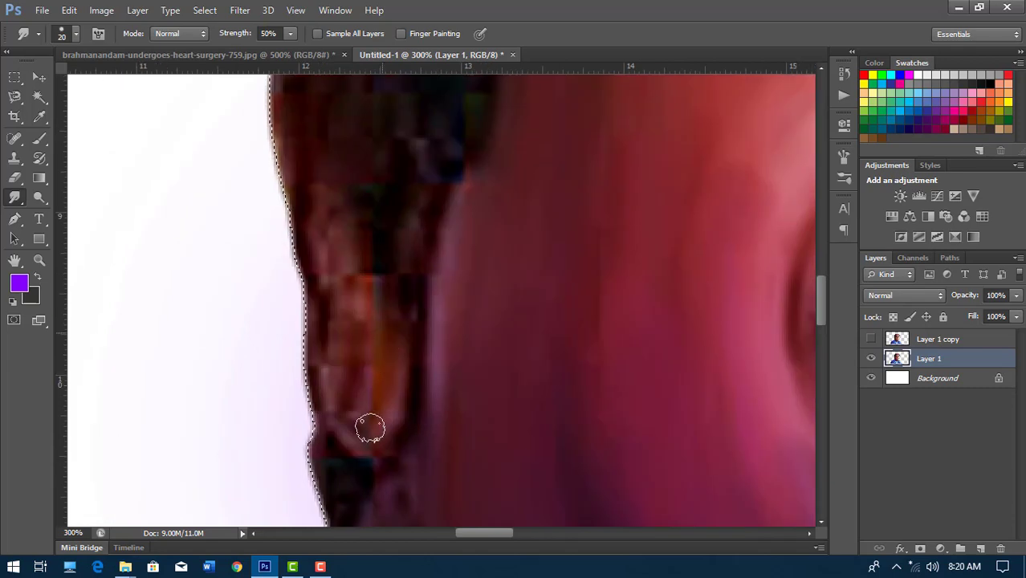
pyautogui.moveTo(370, 429); pyautogui.dragTo(309, 292)
pyautogui.scroll(3, 318, 322)
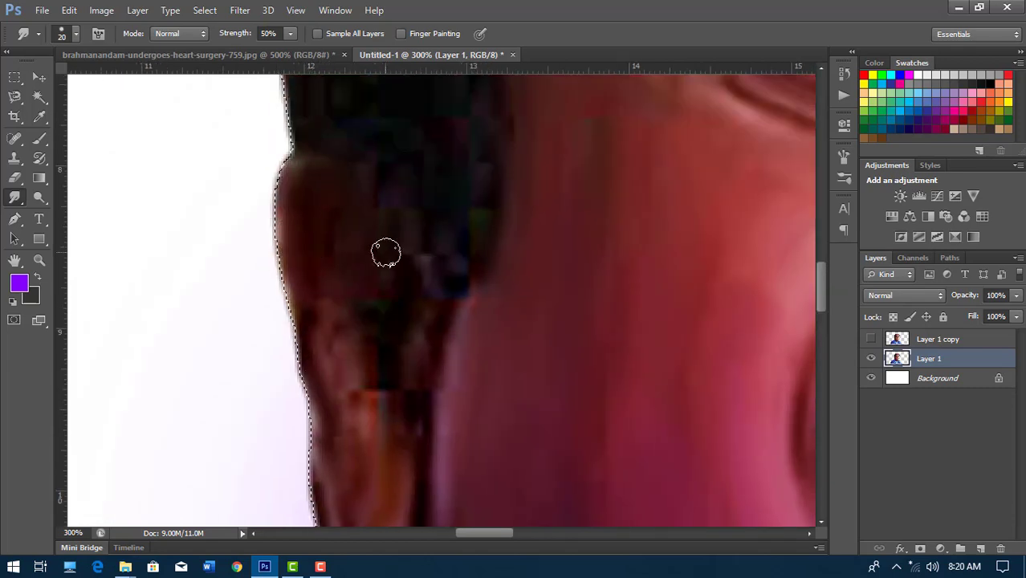
pyautogui.moveTo(386, 253); pyautogui.dragTo(371, 456)
pyautogui.scroll(-2, 366, 362)
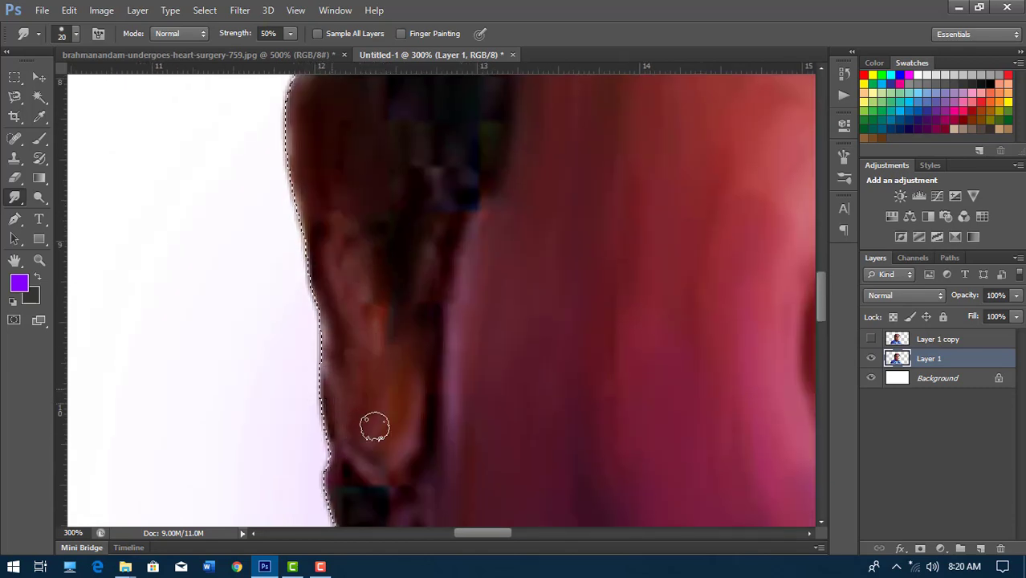
pyautogui.scroll(-3, 378, 289)
pyautogui.moveTo(372, 266); pyautogui.dragTo(195, 375)
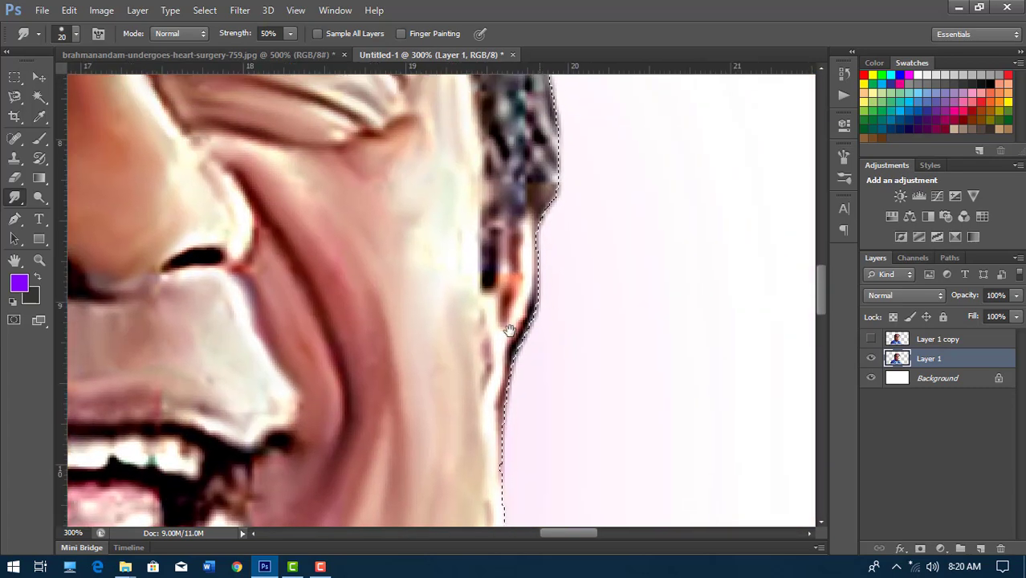
pyautogui.moveTo(530, 201)
pyautogui.mouseDown()
pyautogui.moveTo(510, 298)
pyautogui.moveTo(546, 286)
pyautogui.moveTo(554, 305)
pyautogui.moveTo(618, 326)
pyautogui.mouseUp()
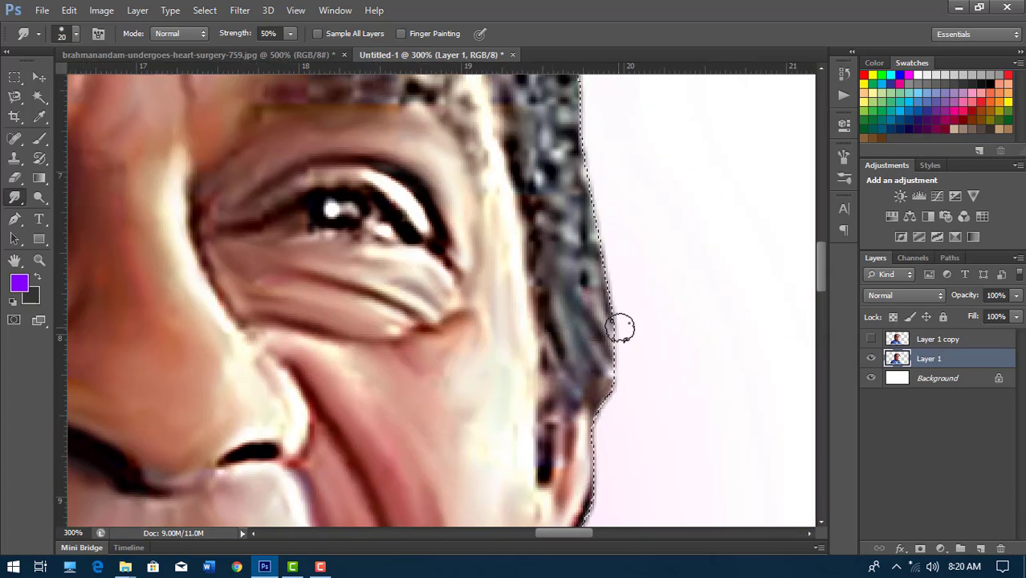
pyautogui.scroll(-2, 618, 326)
pyautogui.scroll(1, 607, 306)
pyautogui.scroll(-1, 498, 359)
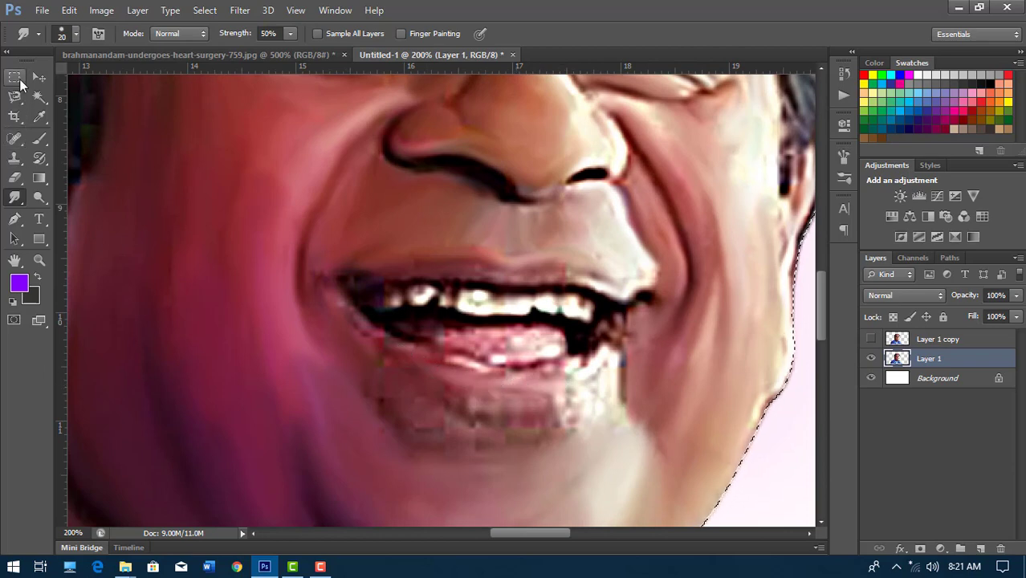
# Trace a curved Pen path around the lower lip
pyautogui.click(16, 79)
pyautogui.click(15, 219)
pyautogui.click(342, 285)
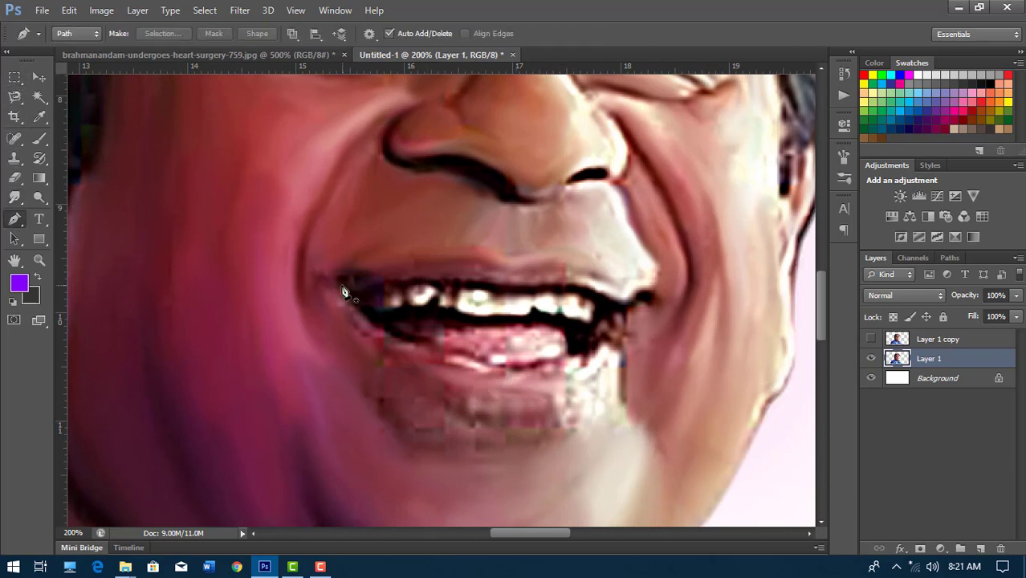
pyautogui.moveTo(482, 362); pyautogui.dragTo(588, 371)
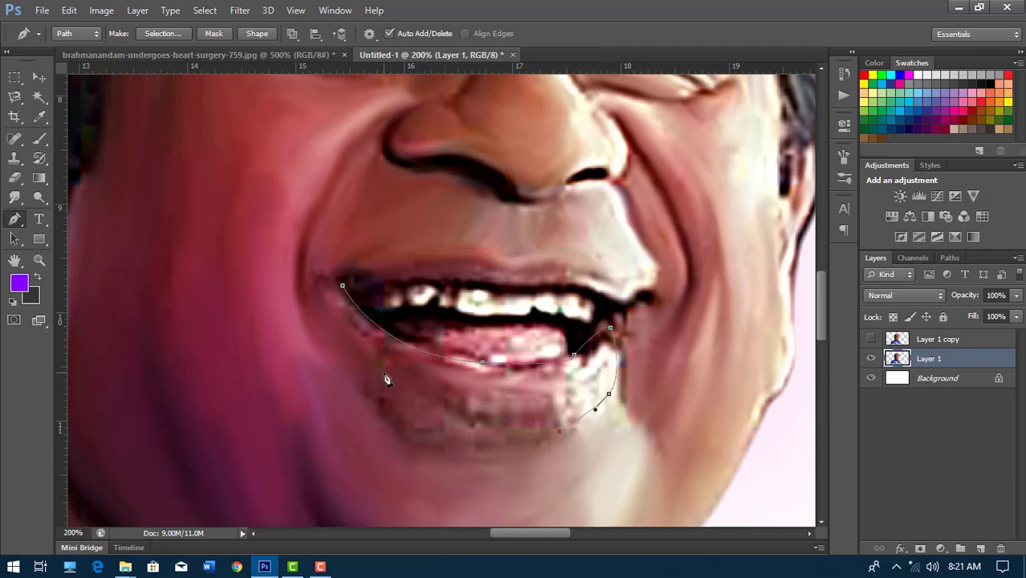
pyautogui.moveTo(319, 302); pyautogui.dragTo(345, 305)
pyautogui.moveTo(383, 379); pyautogui.dragTo(359, 369)
pyautogui.moveTo(393, 438)
pyautogui.mouseDown()
pyautogui.moveTo(365, 440)
pyautogui.moveTo(377, 443)
pyautogui.mouseUp()
# Convert the lip path into a selection and add a new empty Layer 2 above Layer 1
pyautogui.rightClick(393, 322)
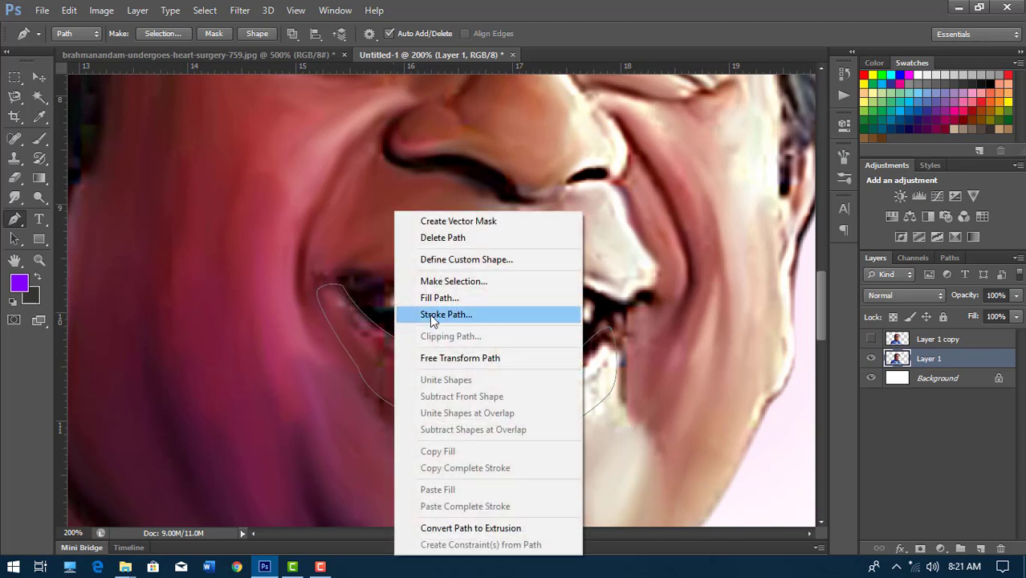
pyautogui.click(441, 281)
pyautogui.press('Return')
pyautogui.hotkey('ctrl', 'shift', 'alt', 'n')
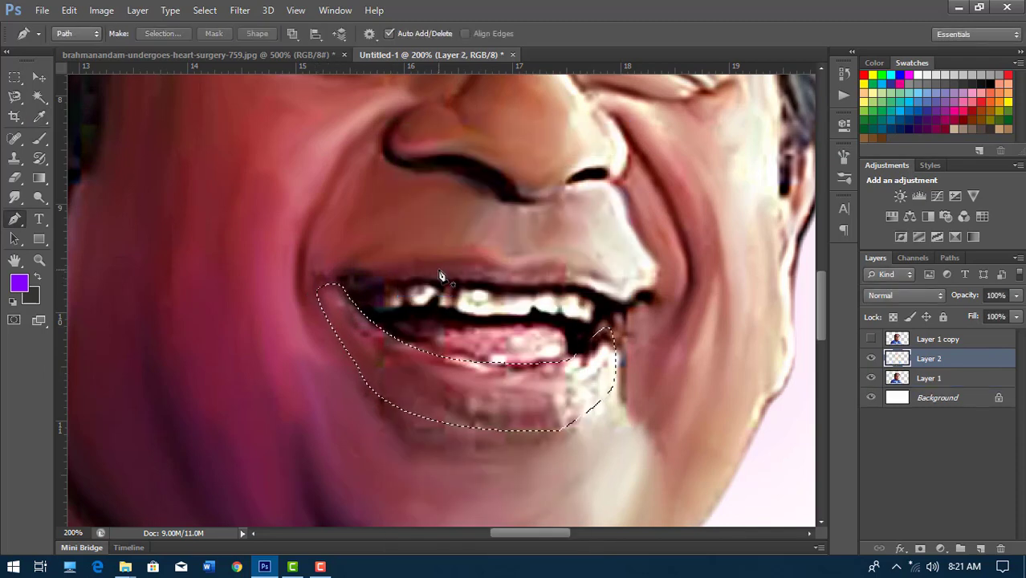
# Fill the lip selection with red paint using an enlarged brush
pyautogui.click(981, 98)
pyautogui.press('b')
pyautogui.click(601, 384)
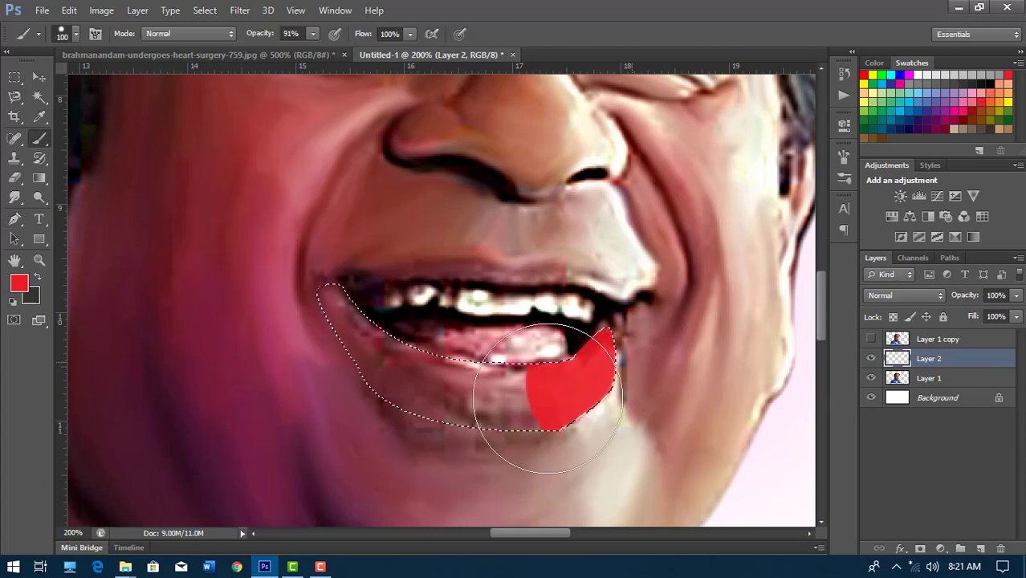
pyautogui.moveTo(548, 400); pyautogui.dragTo(353, 337)
# Deselect and apply a 4.8-pixel Gaussian Blur to the red lip colour
pyautogui.click(240, 9)
pyautogui.moveTo(247, 162)
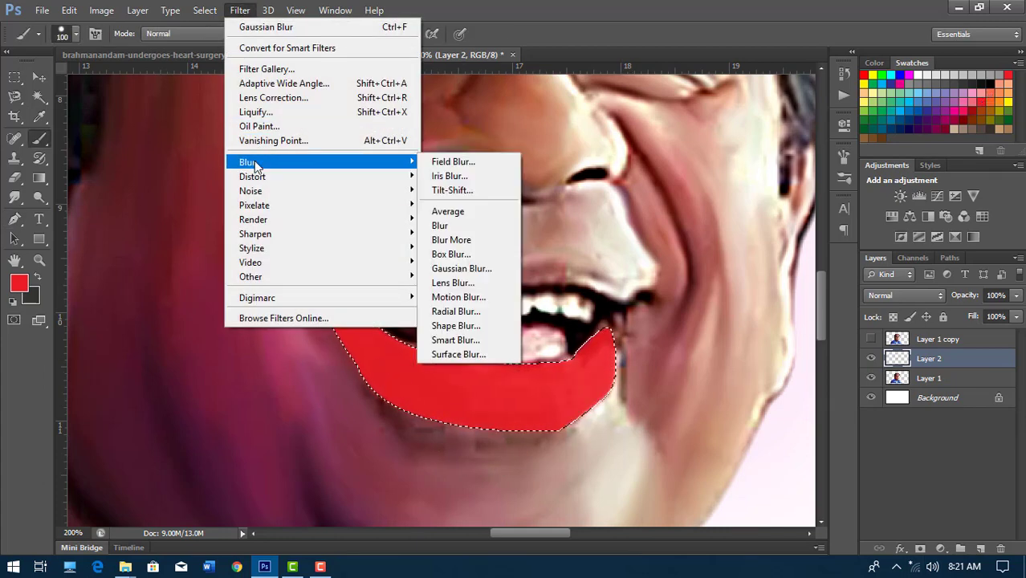
pyautogui.press('Escape')
pyautogui.press('m')
pyautogui.hotkey('ctrl', 'd')
pyautogui.click(240, 9)
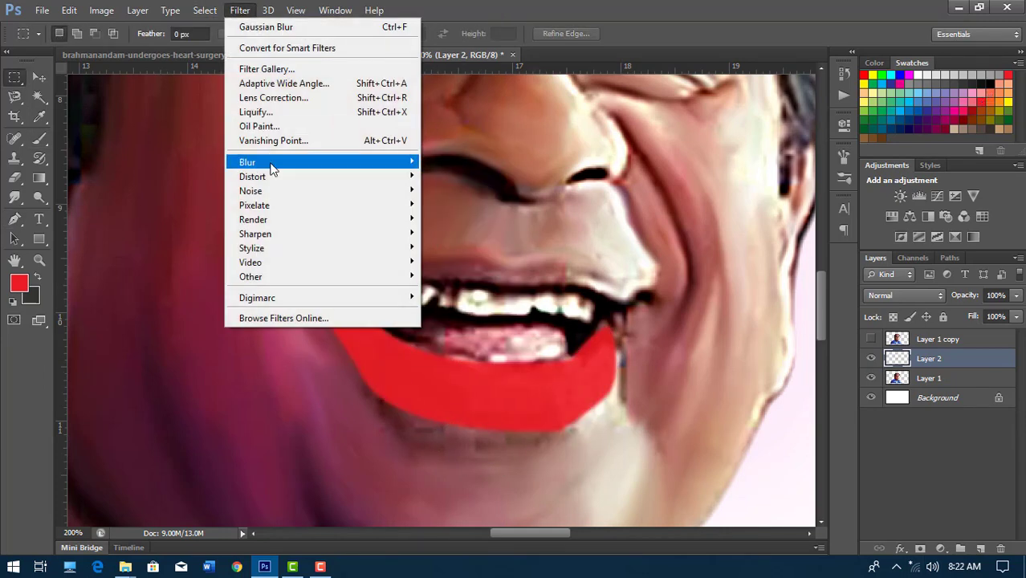
pyautogui.click(459, 261)
pyautogui.moveTo(744, 305); pyautogui.dragTo(706, 303)
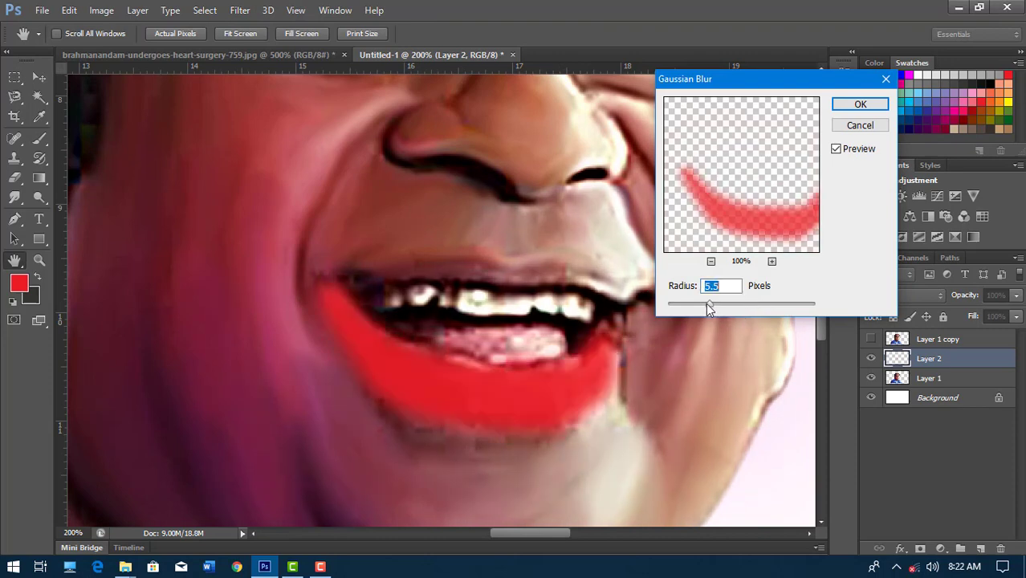
pyautogui.click(860, 104)
# Set the lip layer to Overlay at about half opacity and merge it into Layer 1
pyautogui.click(901, 296)
pyautogui.click(883, 184)
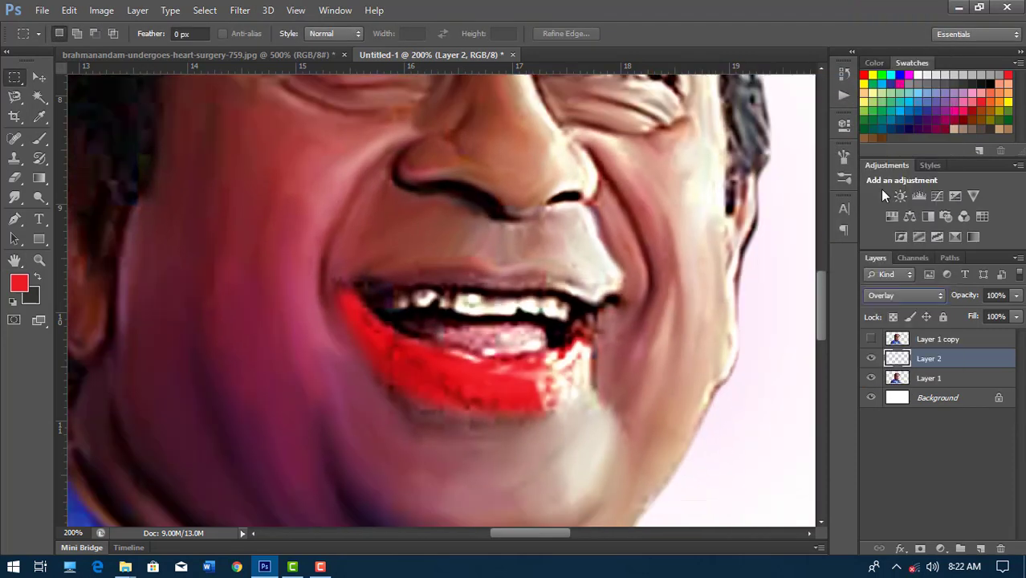
pyautogui.hotkey('ctrl', '-')
pyautogui.hotkey('ctrl', '-')
pyautogui.hotkey('ctrl', '-')
pyautogui.moveTo(966, 296); pyautogui.dragTo(934, 297)
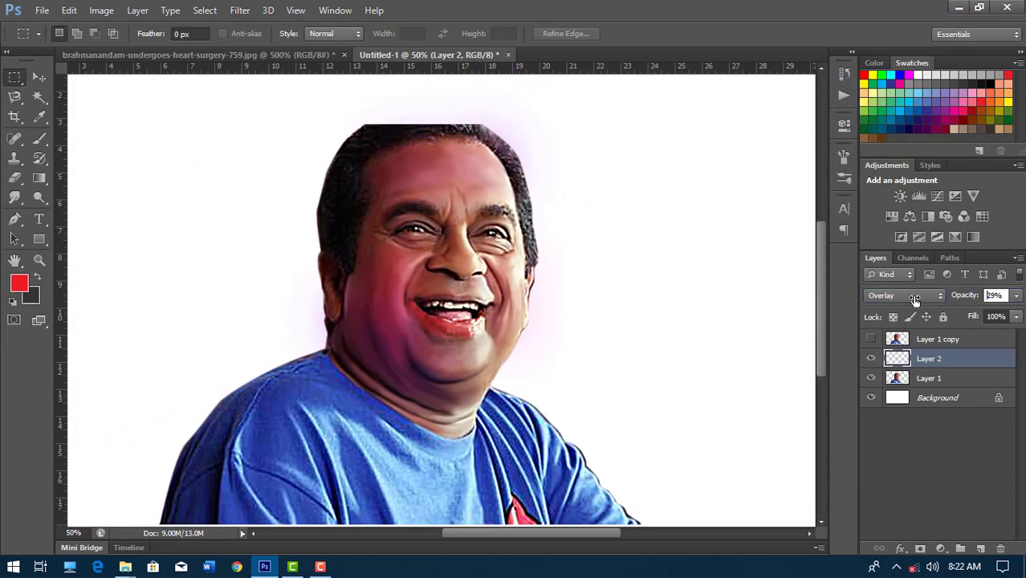
pyautogui.hotkey('ctrl', 'e')
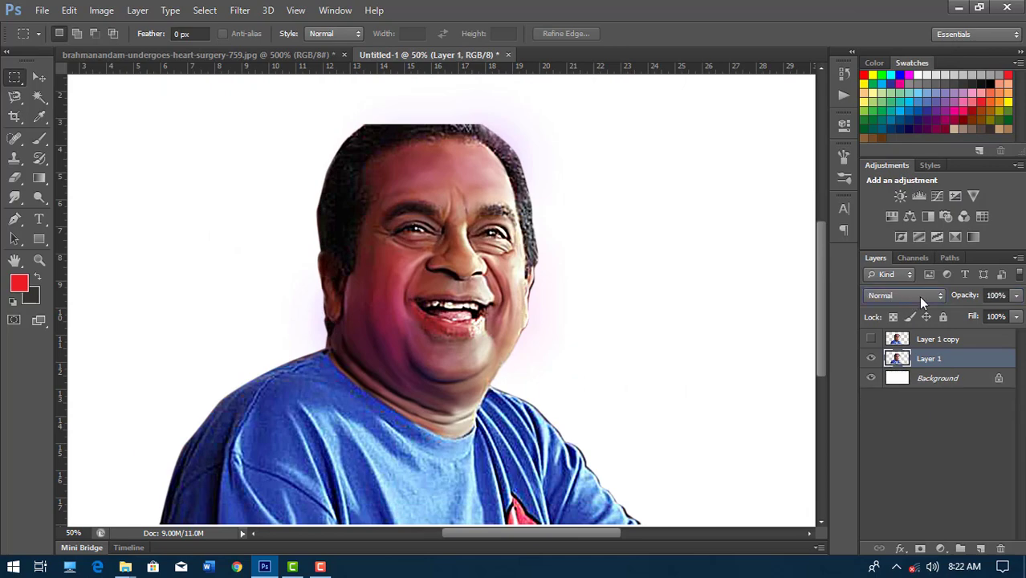
pyautogui.hotkey('ctrl', '+')
pyautogui.hotkey('ctrl', '+')
# Paint a fine white highlight along the lower lip
pyautogui.click(40, 141)
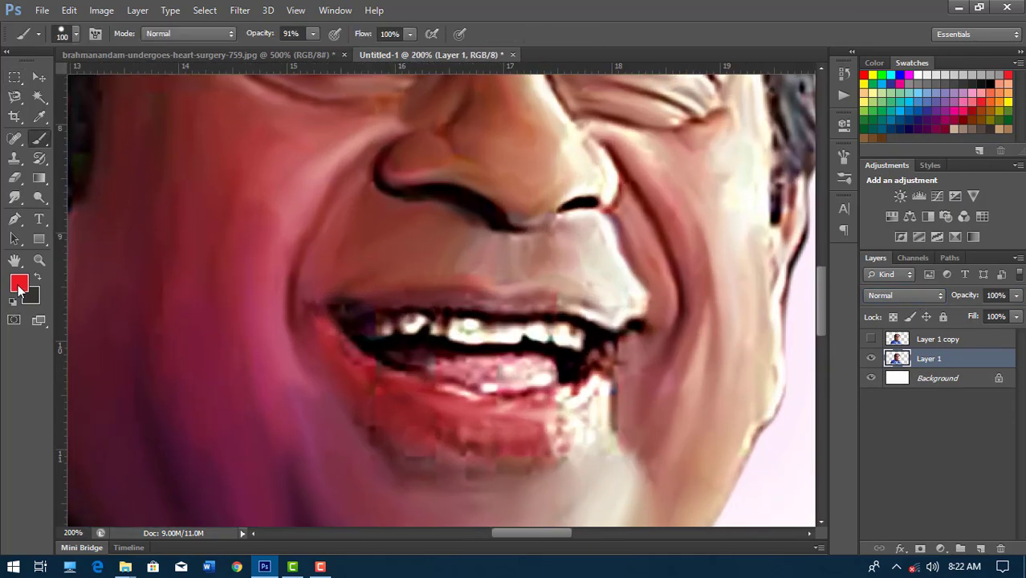
pyautogui.click(18, 283)
pyautogui.click(546, 239)
pyautogui.click(874, 232)
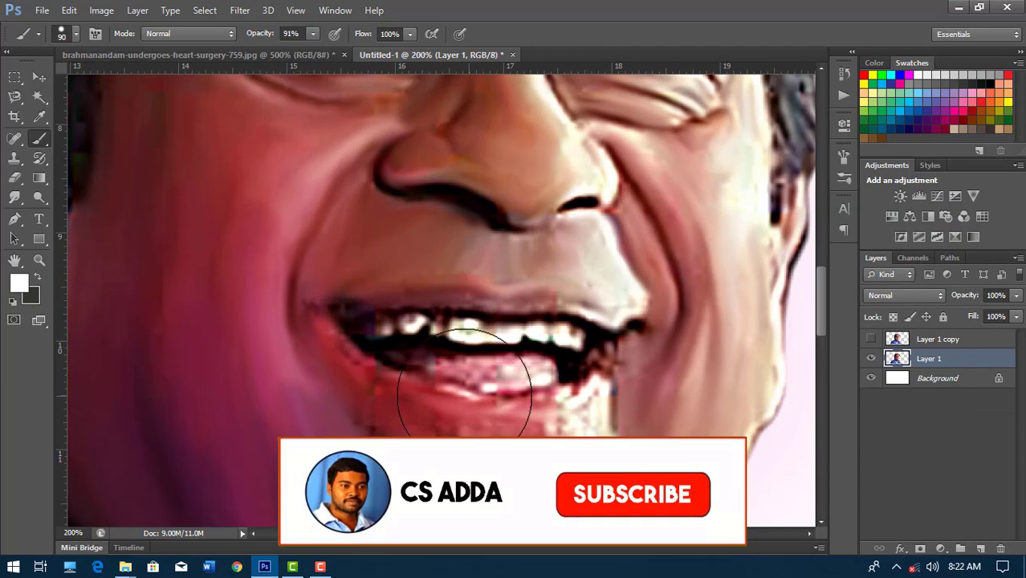
pyautogui.press('[')
pyautogui.press('[')
pyautogui.press('[')
pyautogui.click(548, 421)
pyautogui.moveTo(397, 391); pyautogui.dragTo(426, 412)
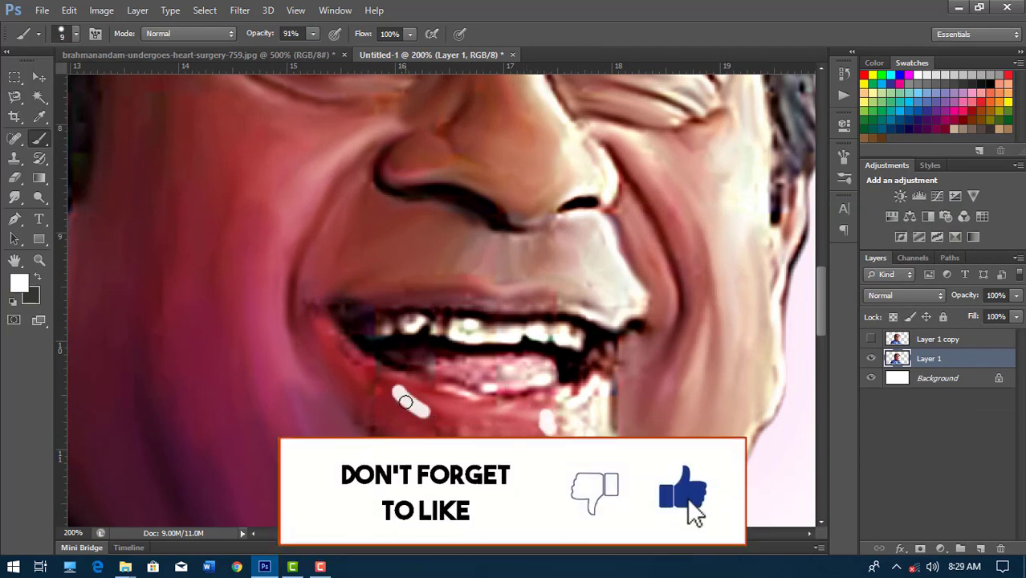
# Undo the extra lip stroke and smudge the white highlight into the lip and chin
pyautogui.hotkey('ctrl', '+')
pyautogui.scroll(-3, 388, 405)
pyautogui.moveTo(338, 373); pyautogui.dragTo(388, 404)
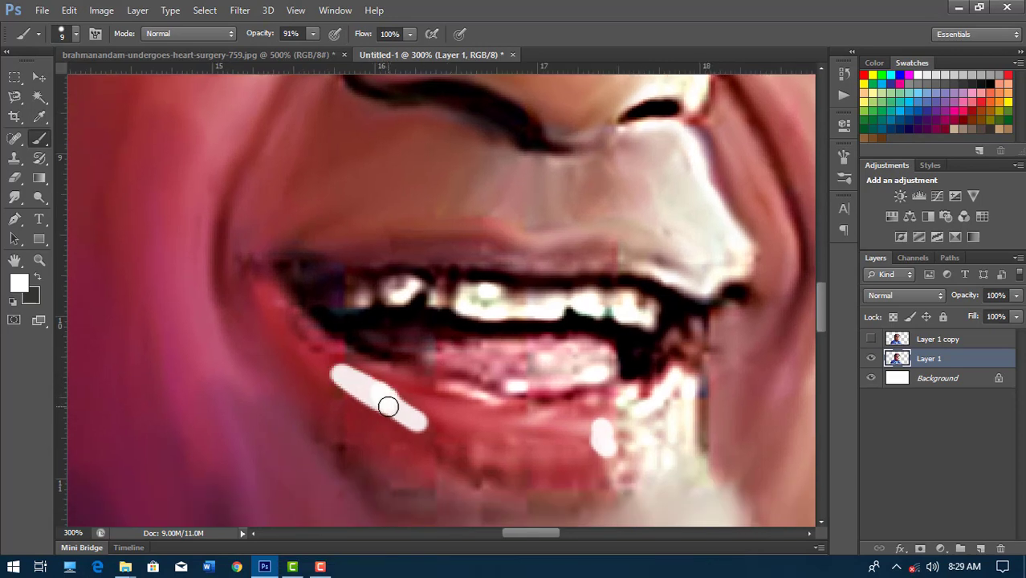
pyautogui.hotkey('ctrl', 'z')
pyautogui.click(16, 198)
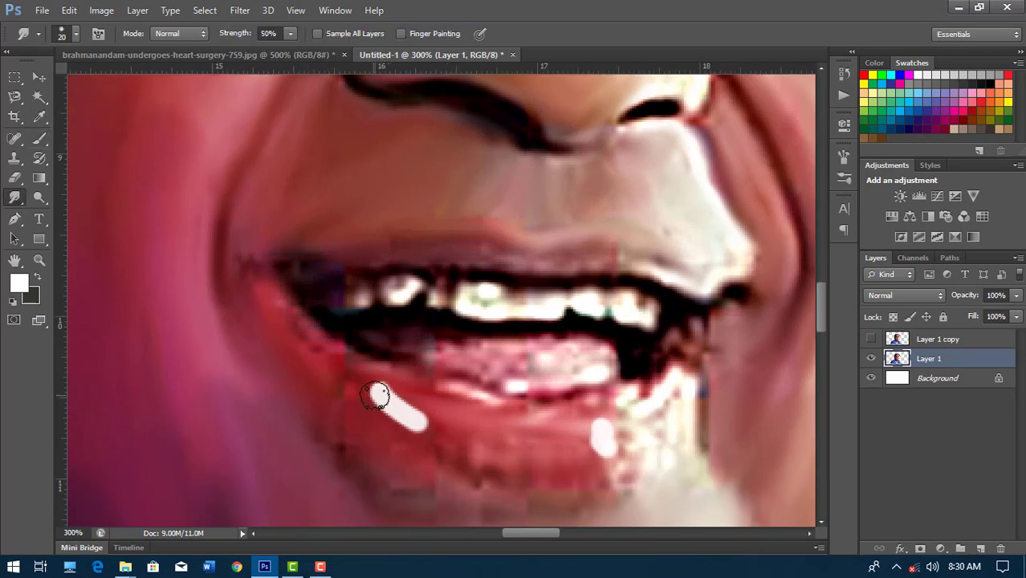
pyautogui.moveTo(376, 395)
pyautogui.mouseDown()
pyautogui.moveTo(344, 378)
pyautogui.moveTo(459, 432)
pyautogui.mouseUp()
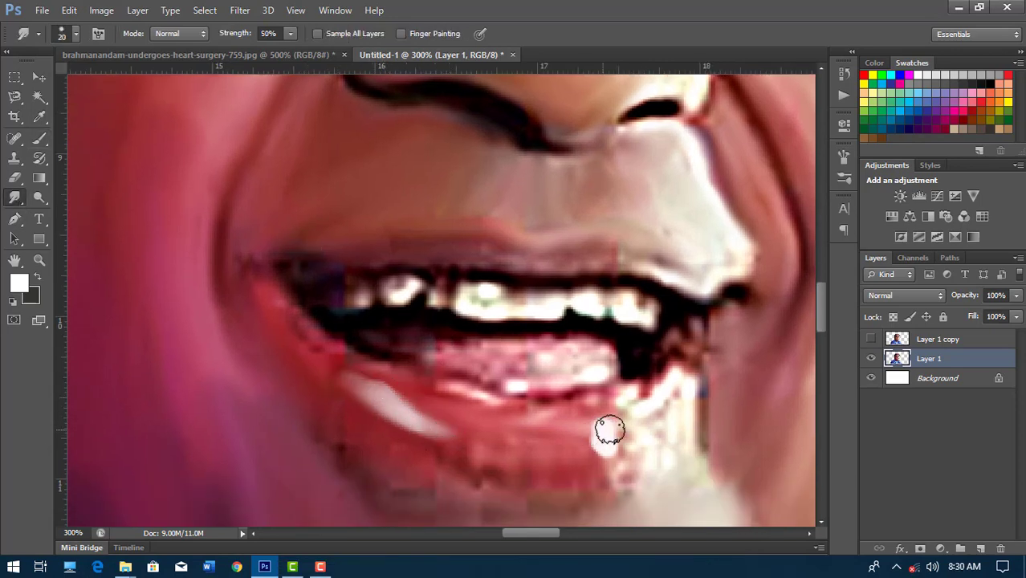
pyautogui.moveTo(609, 431)
pyautogui.mouseDown()
pyautogui.moveTo(623, 437)
pyautogui.moveTo(596, 447)
pyautogui.moveTo(642, 415)
pyautogui.moveTo(630, 372)
pyautogui.mouseUp()
pyautogui.moveTo(345, 423); pyautogui.dragTo(402, 398)
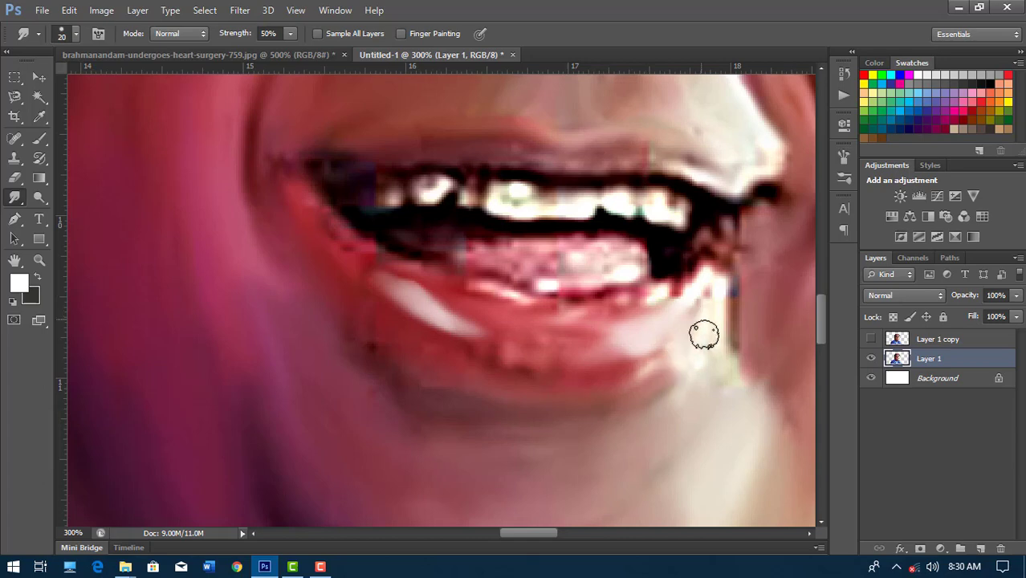
# Smudge the lower lip edge and tongue area smooth
pyautogui.moveTo(682, 336); pyautogui.dragTo(664, 370)
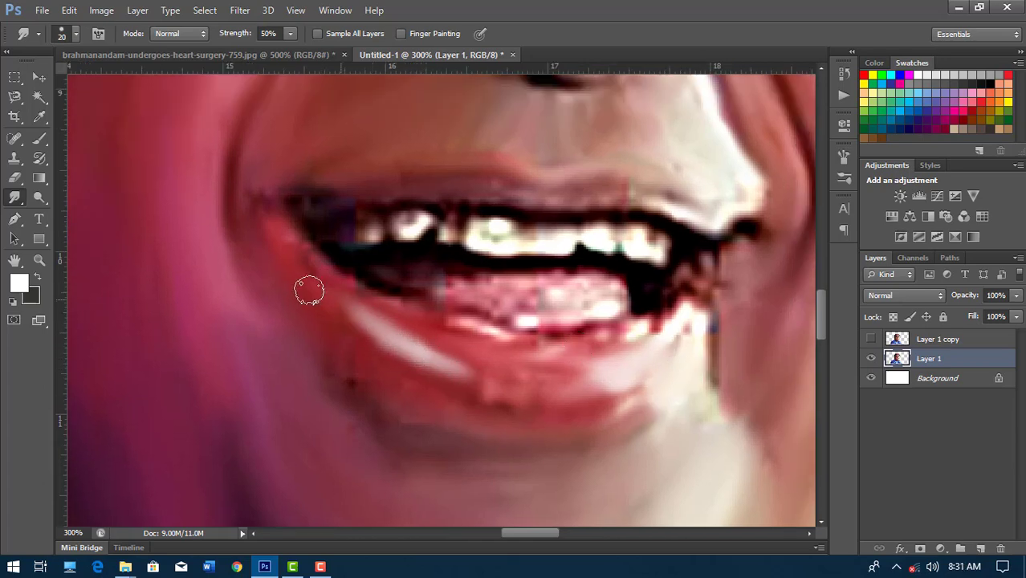
pyautogui.moveTo(358, 347); pyautogui.dragTo(424, 301)
pyautogui.moveTo(580, 332); pyautogui.dragTo(435, 335)
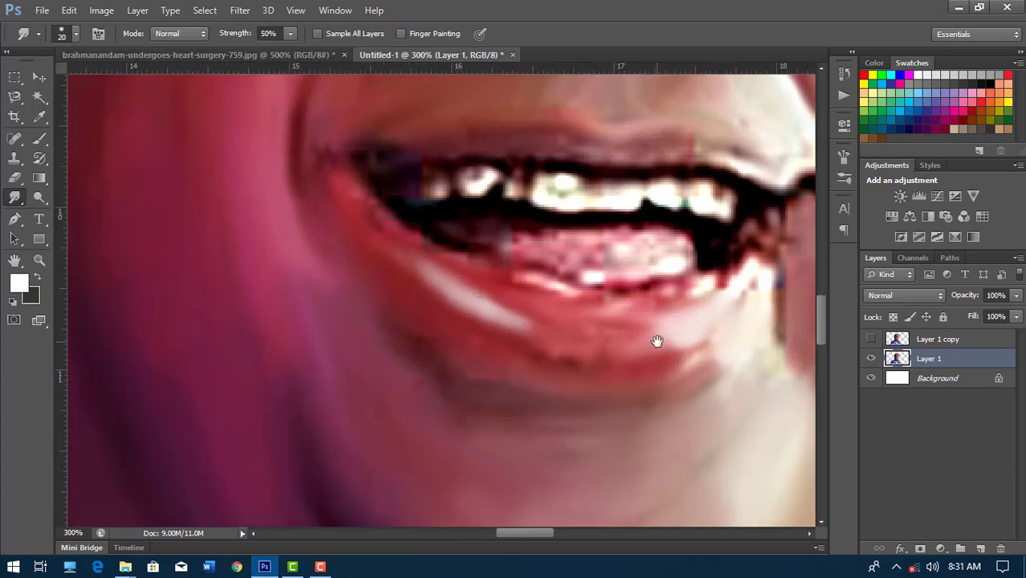
pyautogui.moveTo(657, 341); pyautogui.dragTo(580, 374)
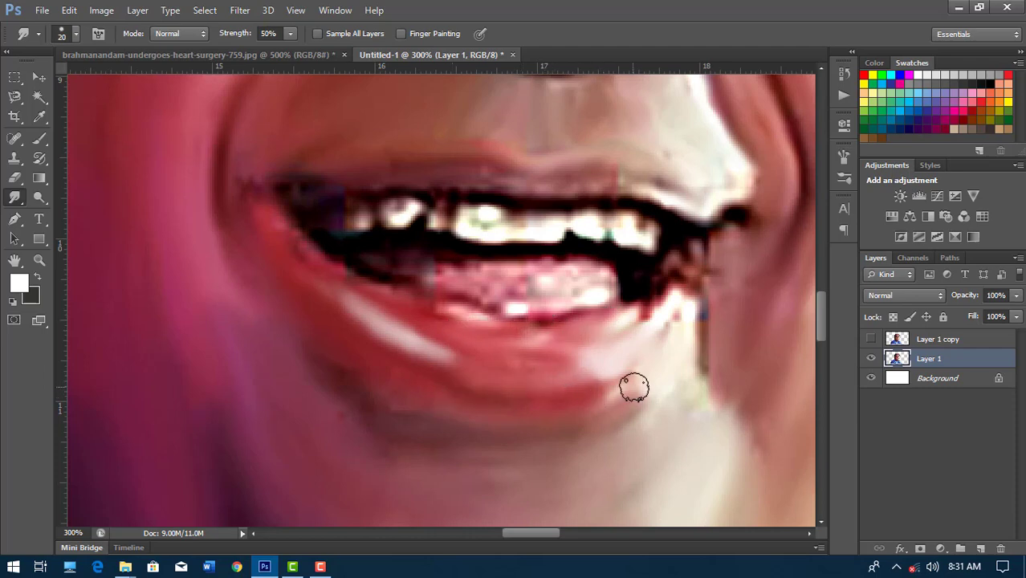
pyautogui.moveTo(696, 315); pyautogui.dragTo(735, 324)
pyautogui.moveTo(619, 284)
pyautogui.mouseDown()
pyautogui.moveTo(508, 284)
pyautogui.moveTo(519, 275)
pyautogui.moveTo(620, 295)
pyautogui.moveTo(458, 287)
pyautogui.moveTo(532, 310)
pyautogui.moveTo(641, 288)
pyautogui.mouseUp()
# Soften the upper lip line and upper teeth highlights, then zoom out to 200%
pyautogui.moveTo(648, 191); pyautogui.dragTo(533, 197)
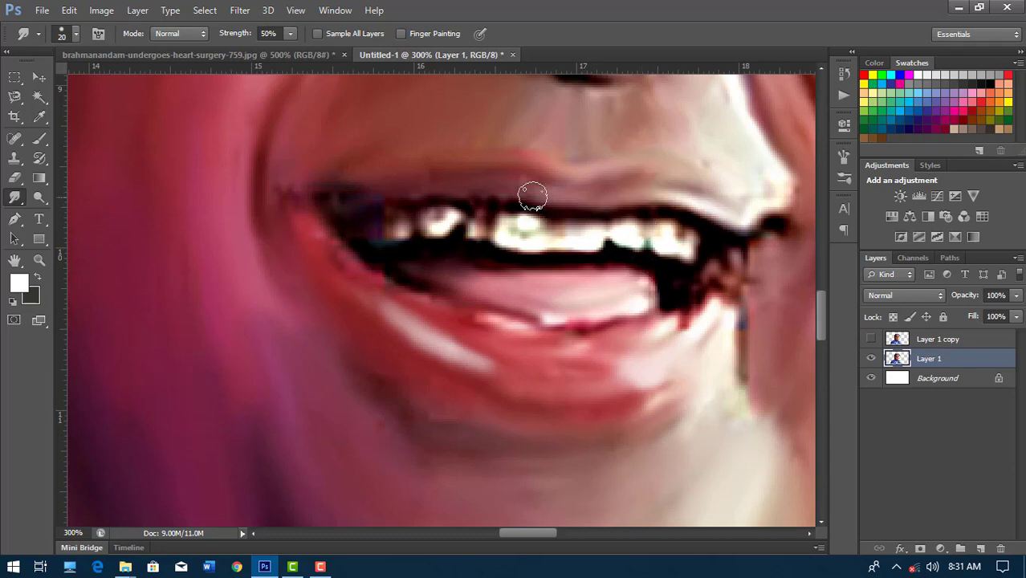
pyautogui.moveTo(346, 194); pyautogui.dragTo(579, 235)
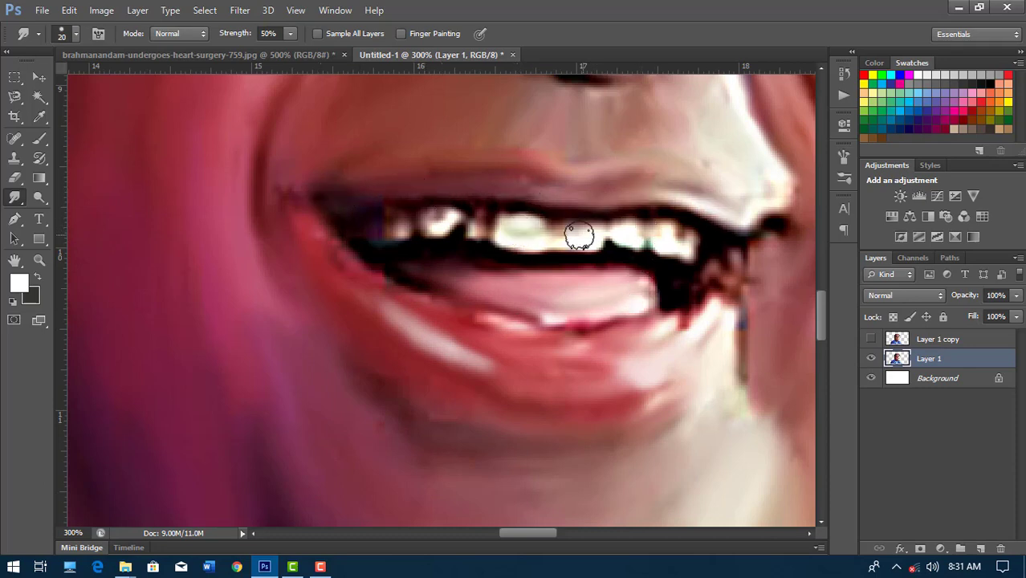
pyautogui.moveTo(778, 387); pyautogui.dragTo(576, 351)
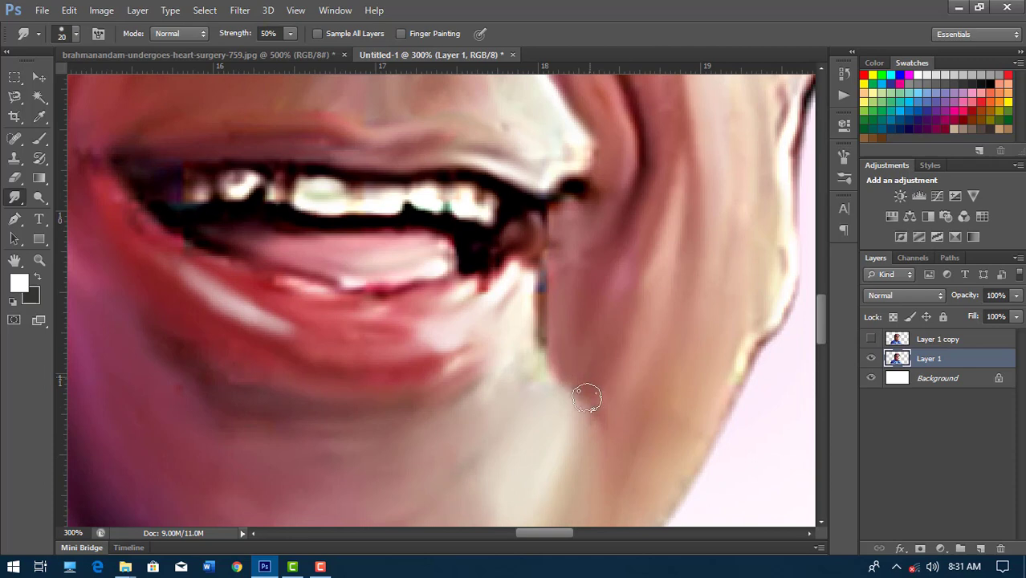
pyautogui.hotkey('ctrl', '-')
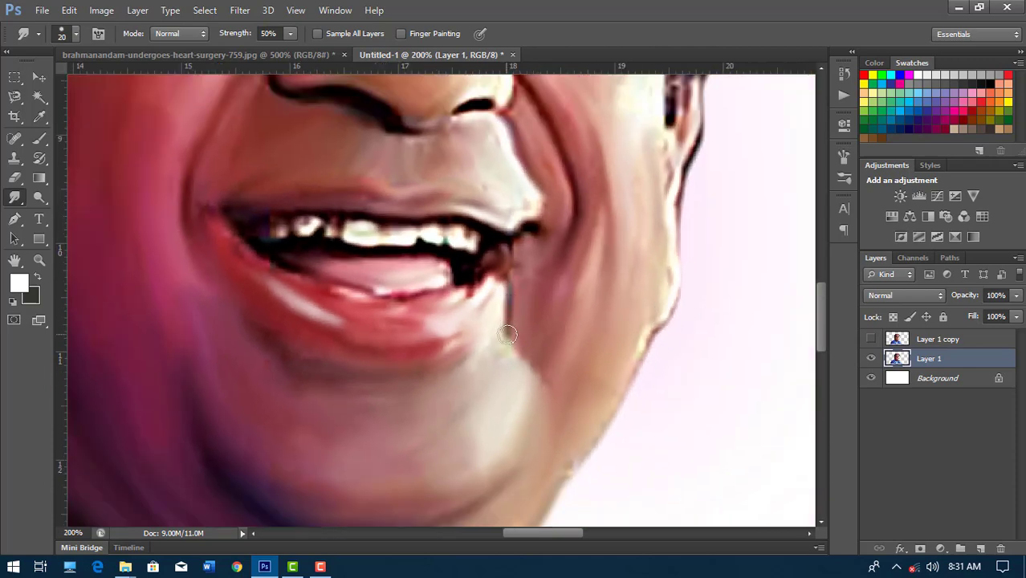
pyautogui.moveTo(514, 335); pyautogui.dragTo(683, 378)
# Smudge the white chin stroke into the surrounding skin
pyautogui.moveTo(552, 383); pyautogui.dragTo(560, 363)
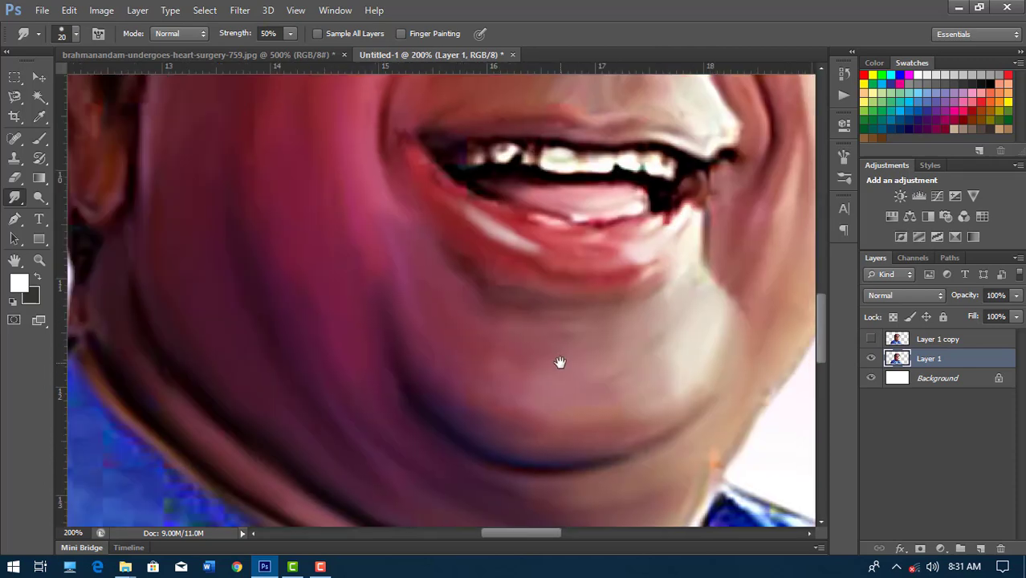
pyautogui.click(38, 142)
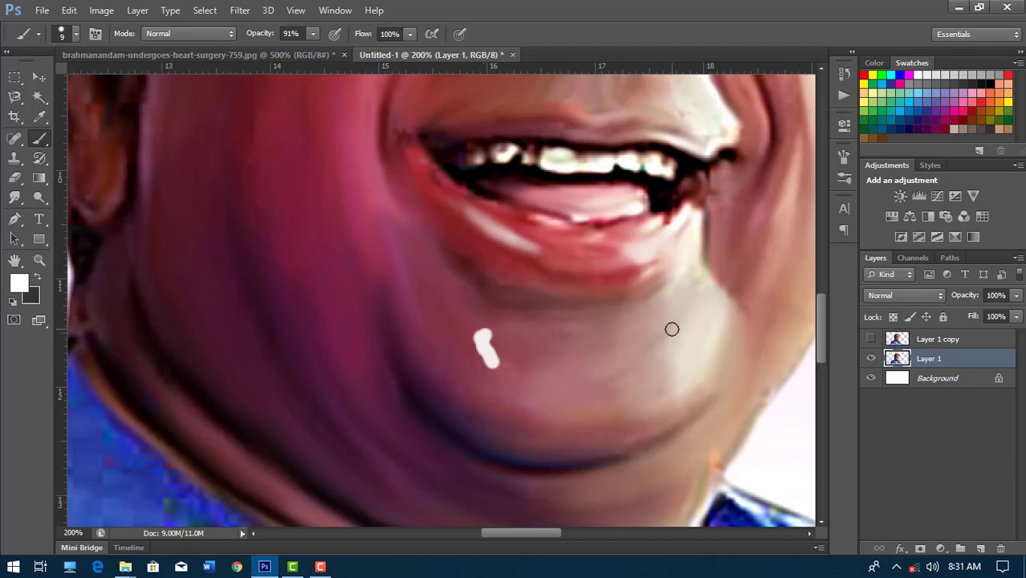
pyautogui.click(14, 198)
pyautogui.moveTo(454, 330); pyautogui.dragTo(498, 370)
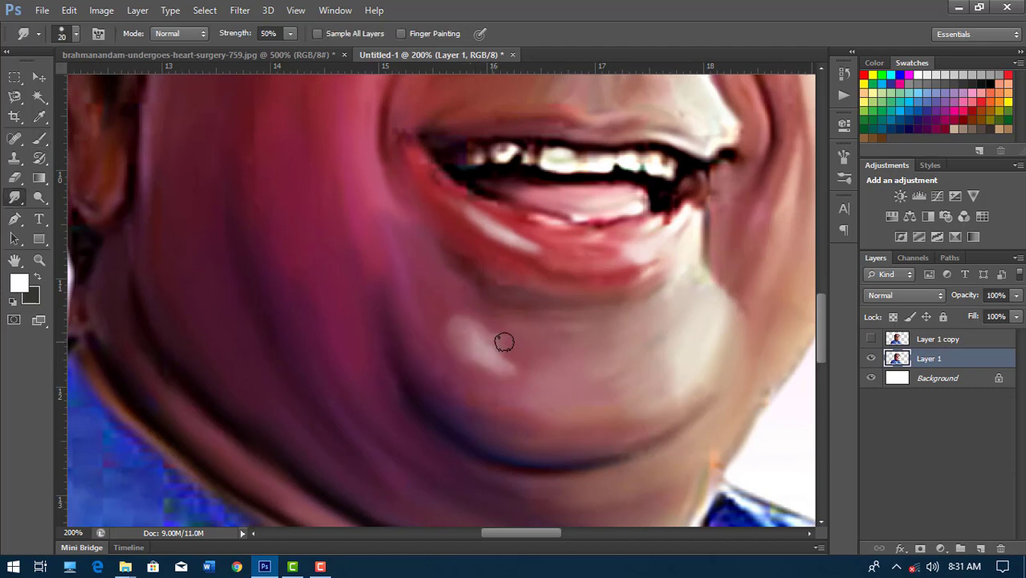
pyautogui.moveTo(612, 419)
pyautogui.mouseDown()
pyautogui.moveTo(567, 383)
pyautogui.moveTo(576, 389)
pyautogui.mouseUp()
# Paint three white highlight strokes down the left cheek
pyautogui.press('b')
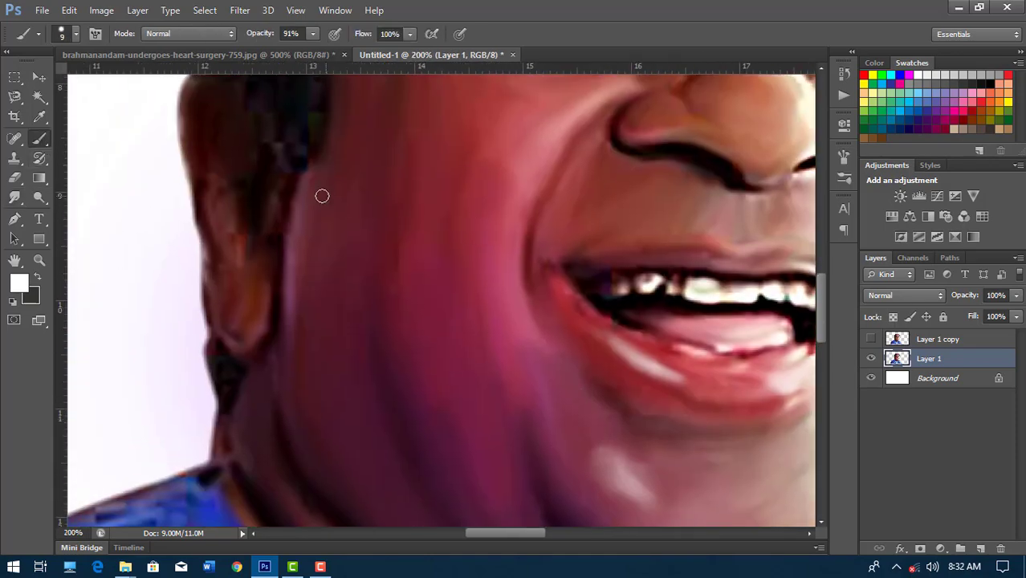
pyautogui.moveTo(296, 245); pyautogui.dragTo(291, 309)
pyautogui.moveTo(400, 230); pyautogui.dragTo(387, 287)
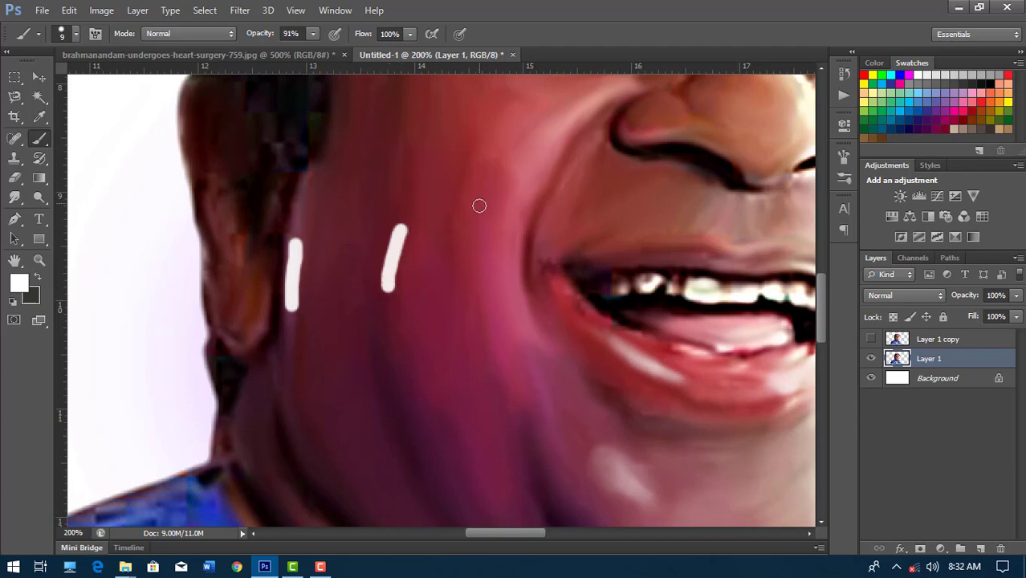
pyautogui.moveTo(479, 202); pyautogui.dragTo(473, 254)
# Smudge the cheek highlights into soft streaks running down toward the jaw
pyautogui.press('r')
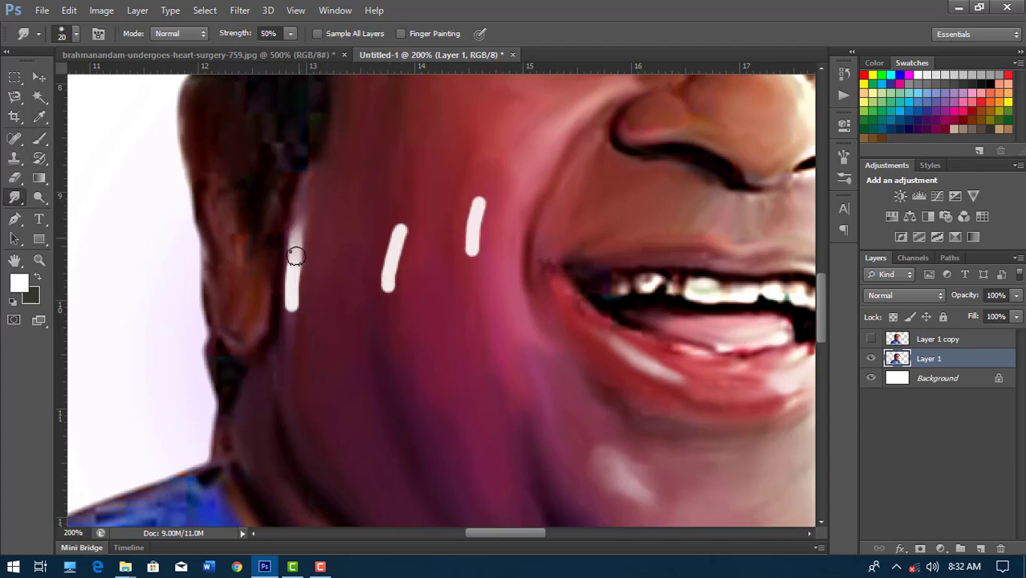
pyautogui.moveTo(296, 255); pyautogui.dragTo(299, 199)
pyautogui.moveTo(292, 264); pyautogui.dragTo(294, 342)
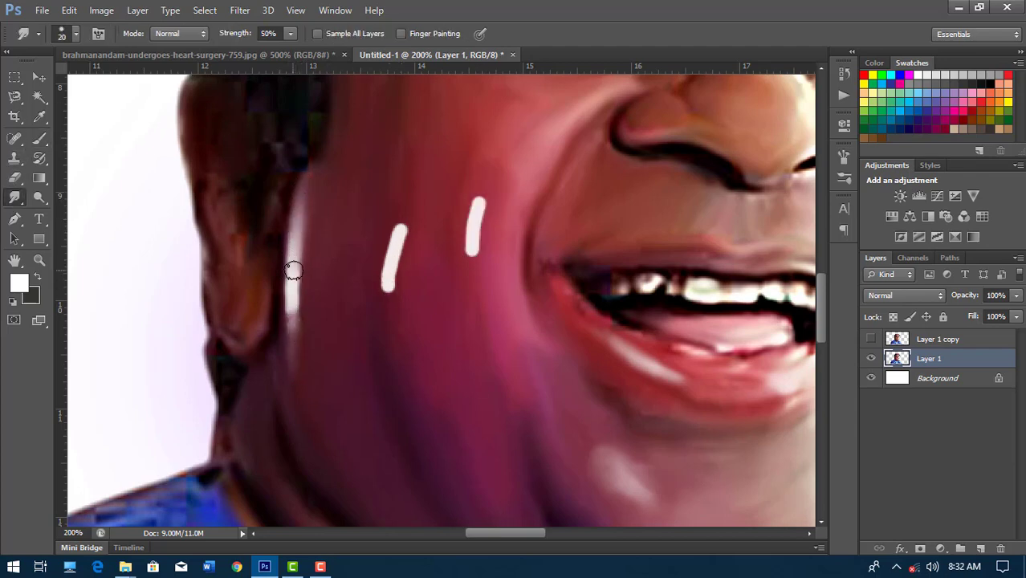
pyautogui.moveTo(293, 270)
pyautogui.mouseDown()
pyautogui.moveTo(294, 353)
pyautogui.moveTo(298, 257)
pyautogui.moveTo(291, 300)
pyautogui.mouseUp()
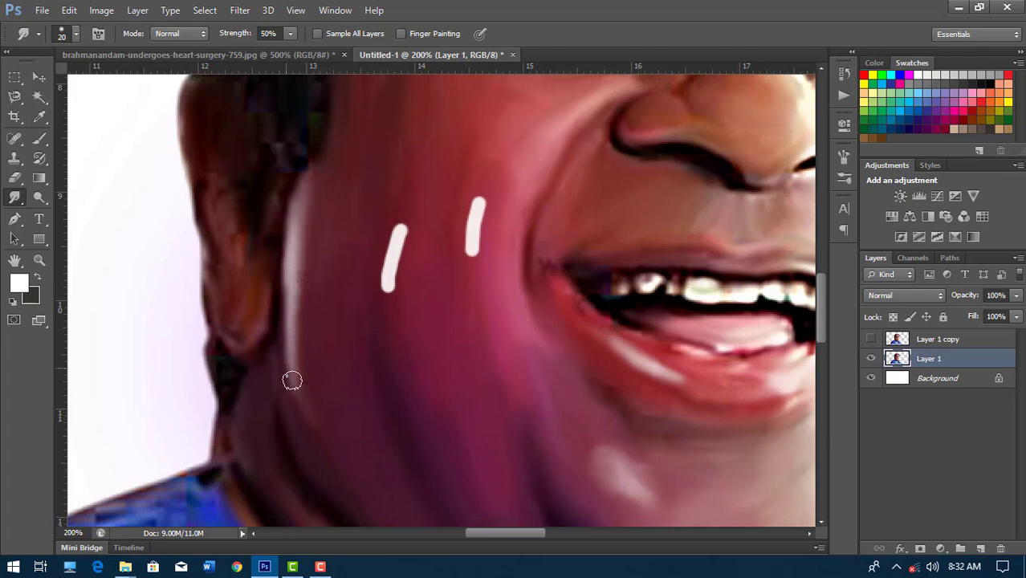
pyautogui.scroll(-4, 345, 460)
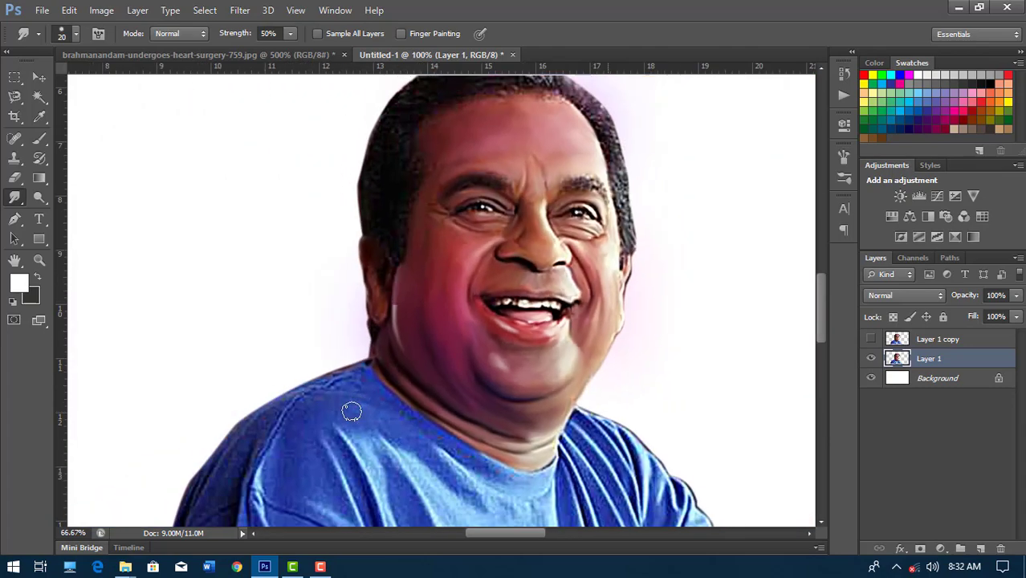
pyautogui.scroll(4, 351, 407)
pyautogui.press(']')
pyautogui.moveTo(377, 353)
pyautogui.mouseDown()
pyautogui.moveTo(379, 314)
pyautogui.moveTo(384, 332)
pyautogui.moveTo(355, 218)
pyautogui.moveTo(386, 417)
pyautogui.mouseUp()
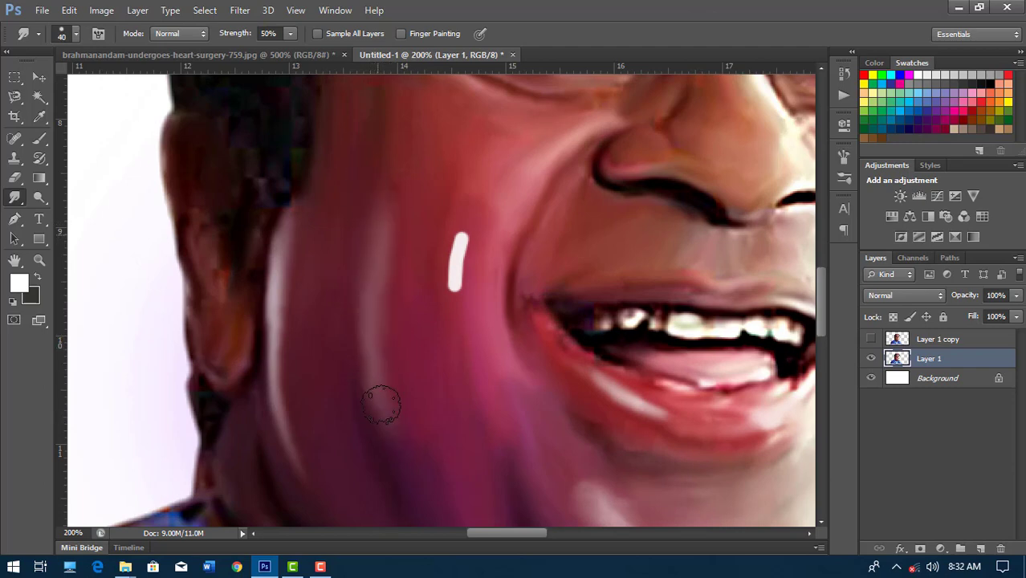
pyautogui.moveTo(456, 274)
pyautogui.mouseDown()
pyautogui.moveTo(465, 347)
pyautogui.moveTo(476, 190)
pyautogui.moveTo(447, 312)
pyautogui.mouseUp()
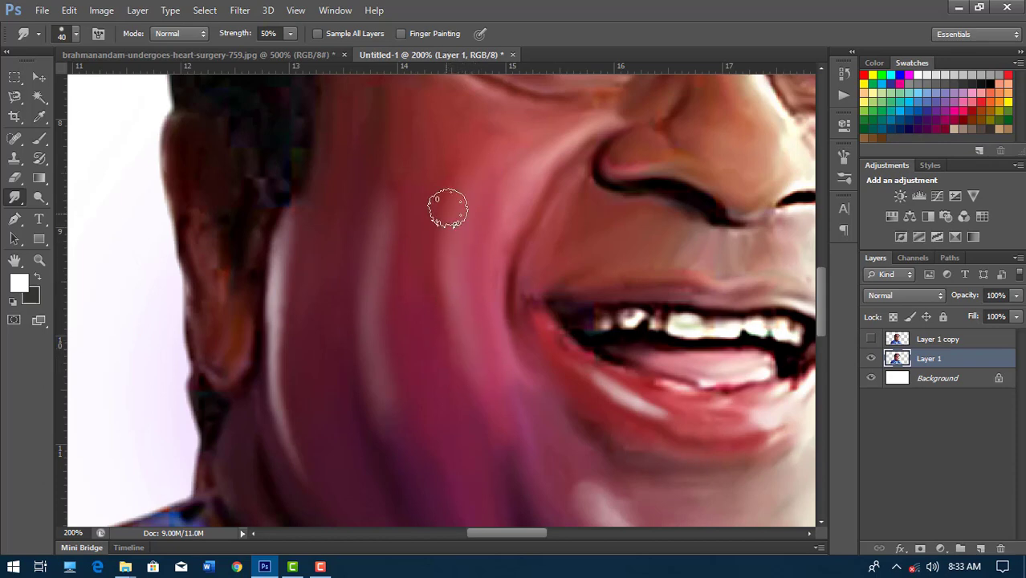
# Zoom in close on the eyes and shrink the Smudge brush to 9 px
pyautogui.hotkey('ctrl', '-')
pyautogui.hotkey('ctrl', '-')
pyautogui.hotkey('ctrl', '+')
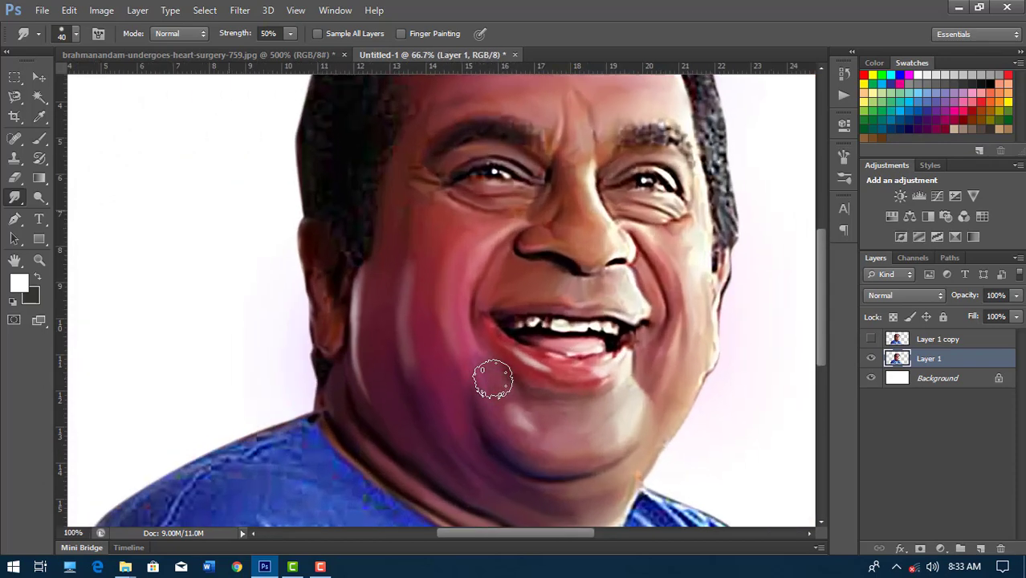
pyautogui.hotkey('ctrl', '+')
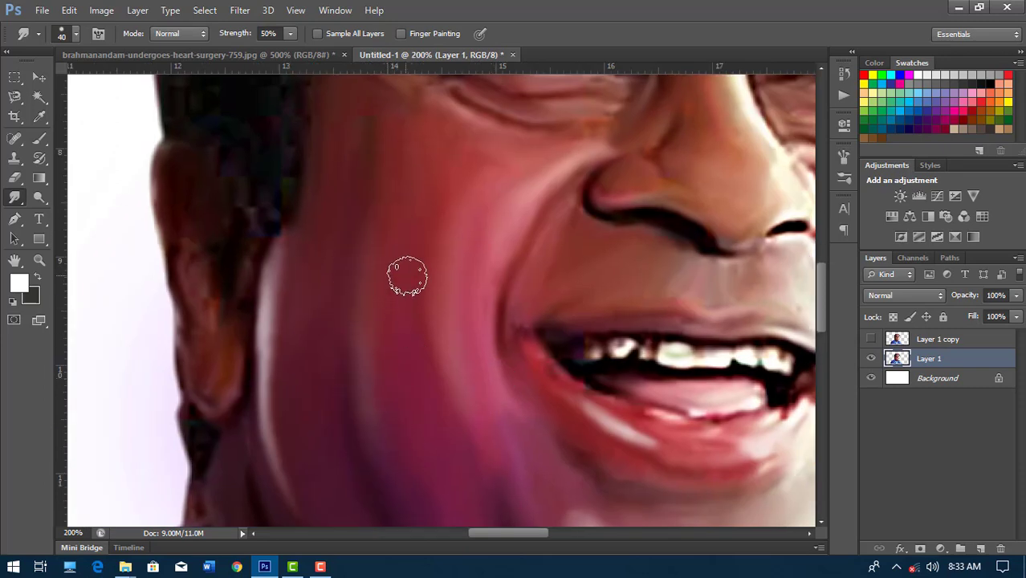
pyautogui.moveTo(419, 274)
pyautogui.mouseDown()
pyautogui.moveTo(493, 413)
pyautogui.moveTo(472, 363)
pyautogui.moveTo(449, 366)
pyautogui.mouseUp()
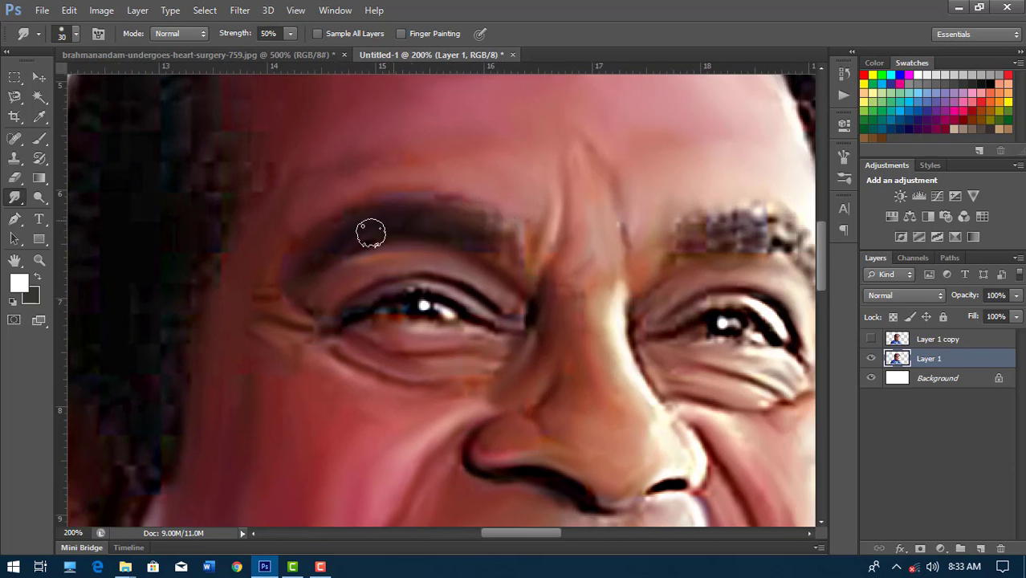
pyautogui.moveTo(371, 233); pyautogui.dragTo(233, 258)
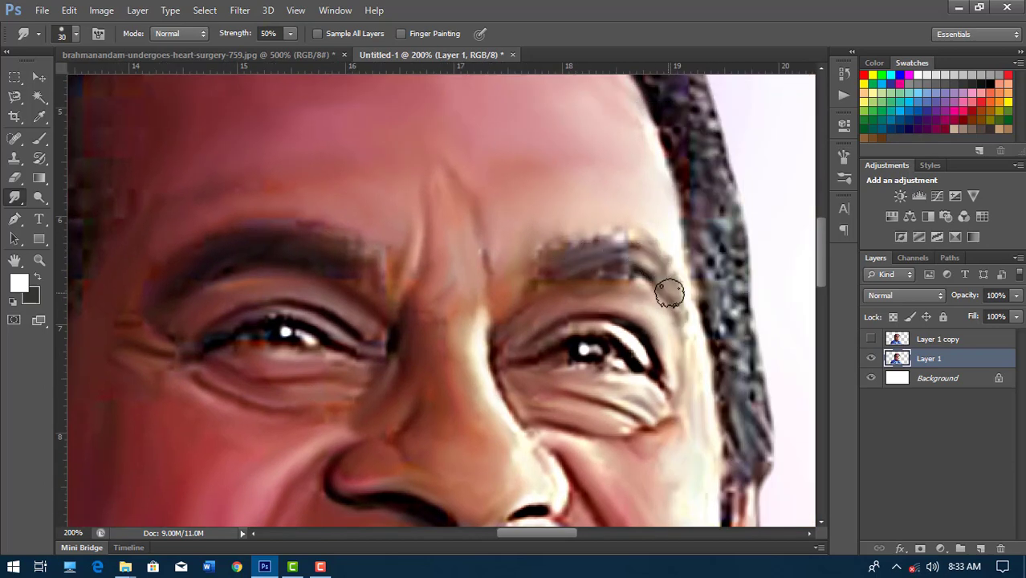
pyautogui.moveTo(515, 263); pyautogui.dragTo(580, 238)
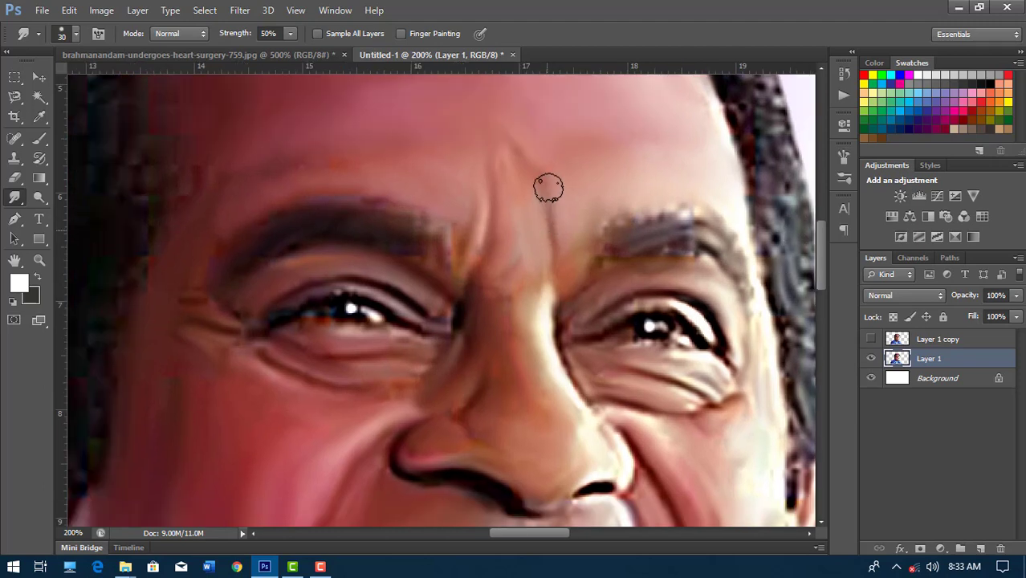
pyautogui.hotkey('ctrl', '+')
pyautogui.hotkey('ctrl', '+')
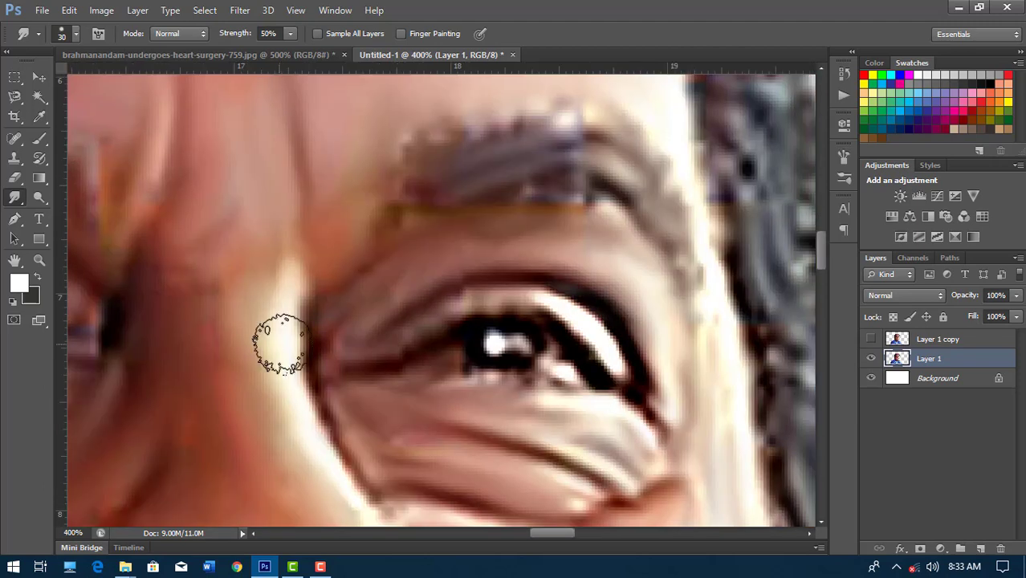
pyautogui.press('[')
pyautogui.press('[')
pyautogui.press('[')
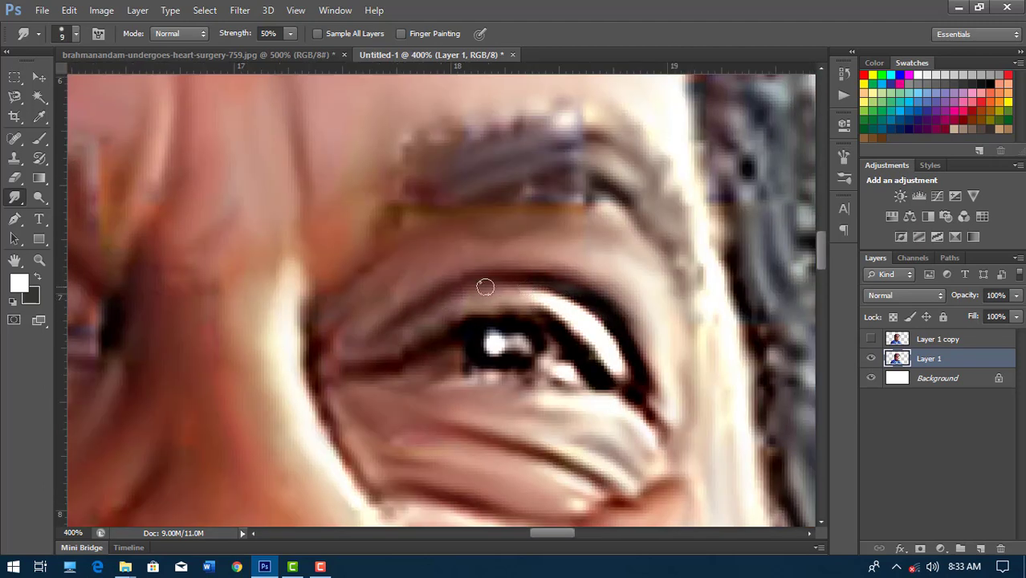
# Smudge the skin around the nose smoother and bring up the Brush Preset picker
pyautogui.hscroll(-5, 328, 257)
pyautogui.scroll(-1, 544, 162)
pyautogui.scroll(-1, 430, 238)
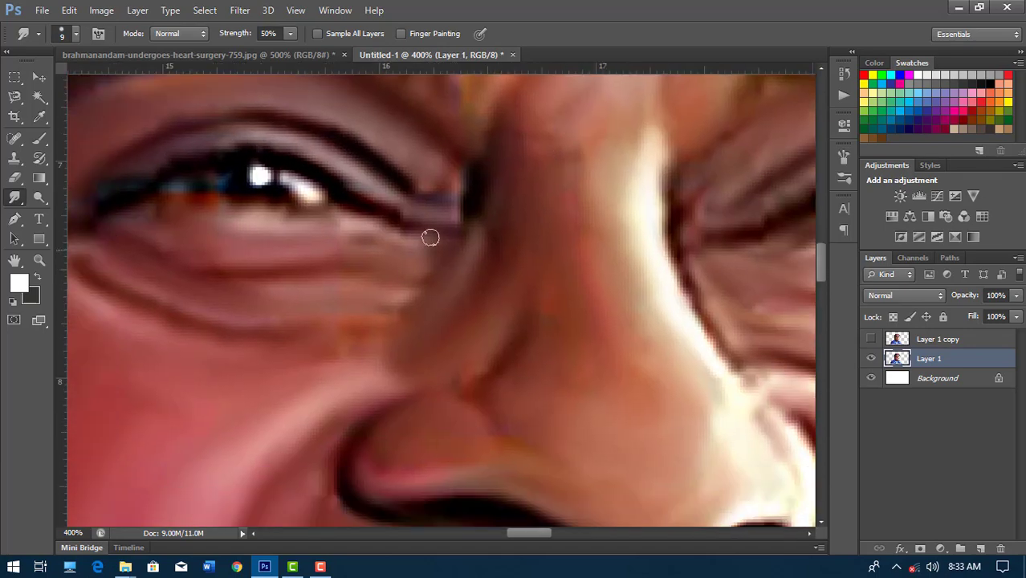
pyautogui.hscroll(3, 686, 297)
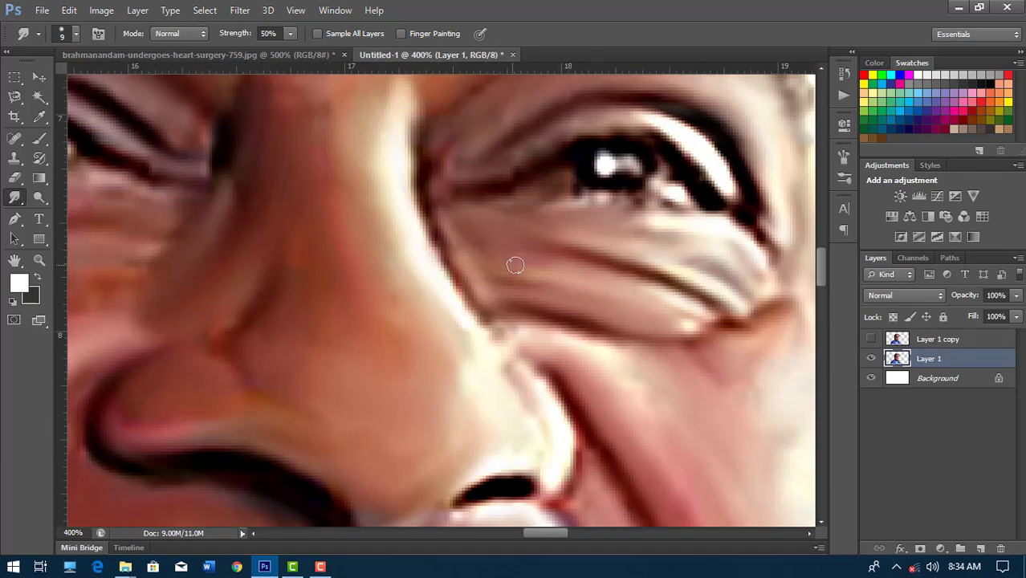
pyautogui.moveTo(494, 343); pyautogui.dragTo(503, 368)
pyautogui.scroll(-3, 503, 369)
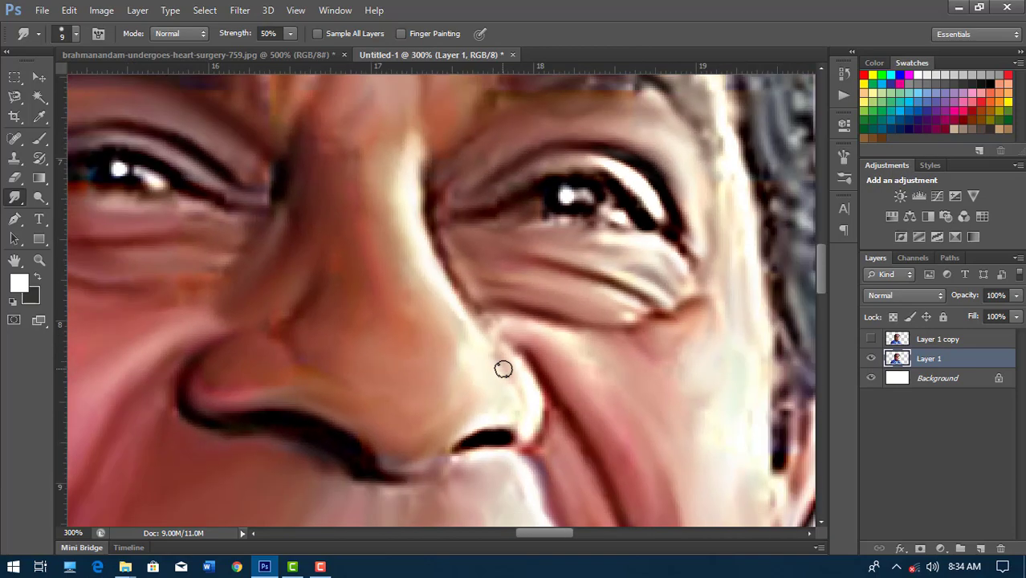
pyautogui.scroll(-1, 572, 359)
pyautogui.scroll(-1, 572, 359)
pyautogui.scroll(-1, 572, 359)
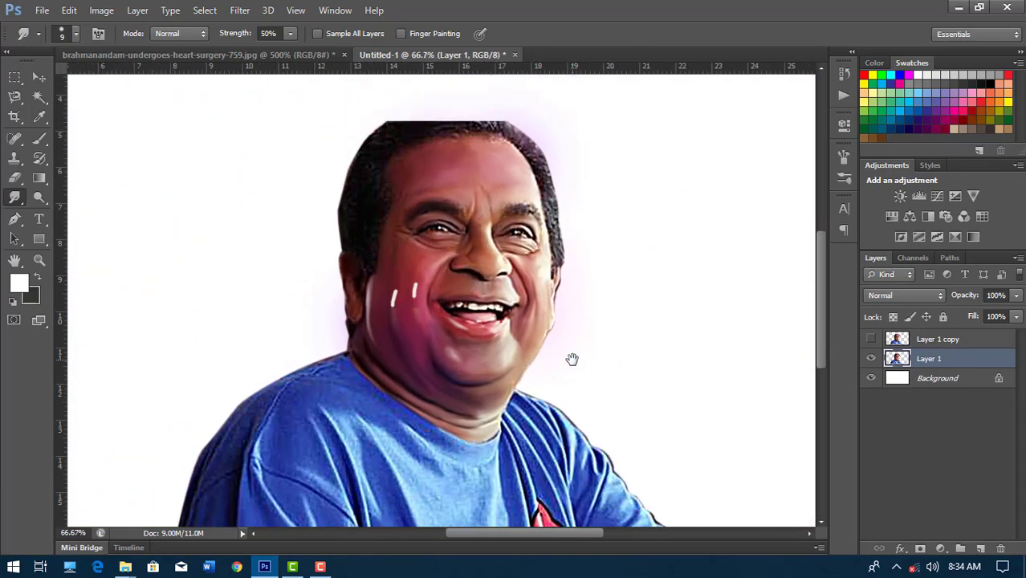
pyautogui.click(74, 30)
# Choose the scattered-dots brush preset and reduce its size to 30
pyautogui.moveTo(340, 179); pyautogui.dragTo(352, 349)
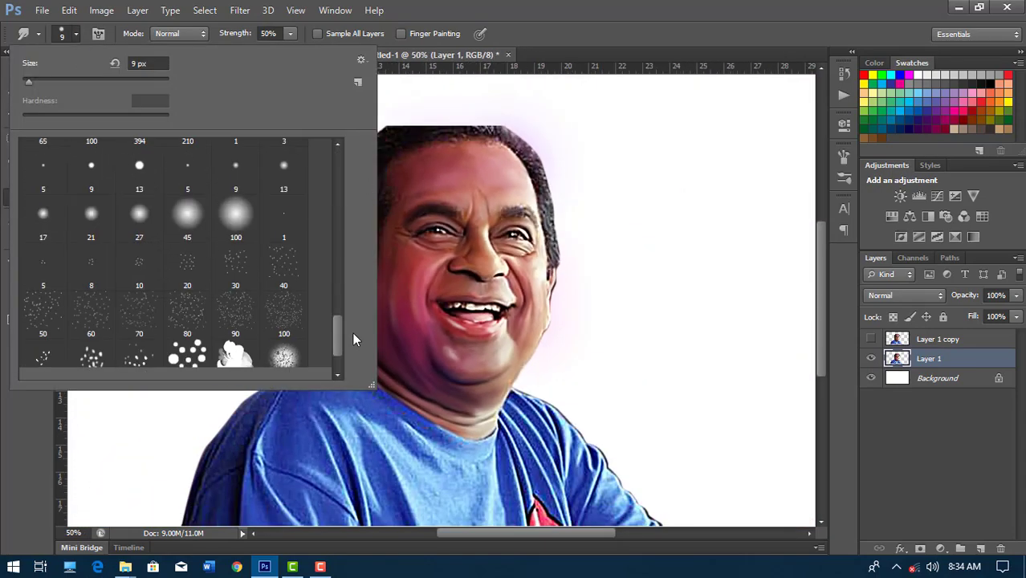
pyautogui.doubleClick(207, 312)
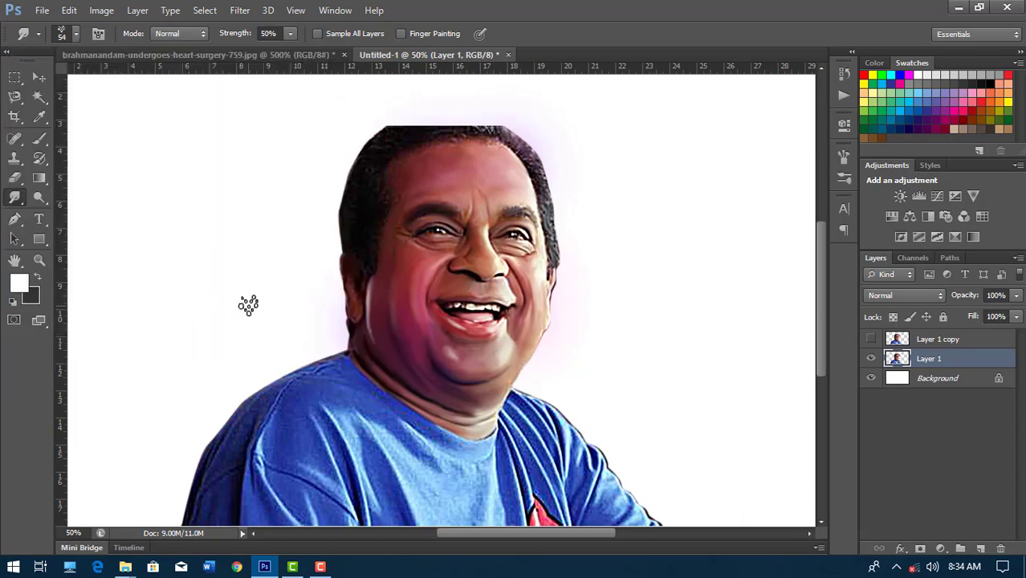
pyautogui.scroll(3, 514, 377)
pyautogui.scroll(1, 518, 385)
pyautogui.scroll(-3, 504, 394)
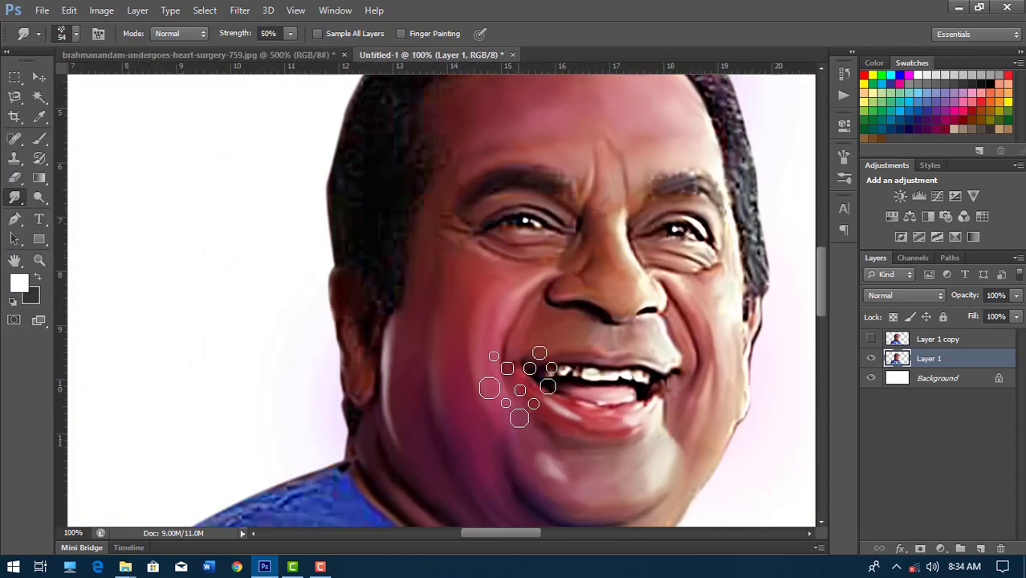
pyautogui.press('[')
pyautogui.press('[')
pyautogui.press('[')
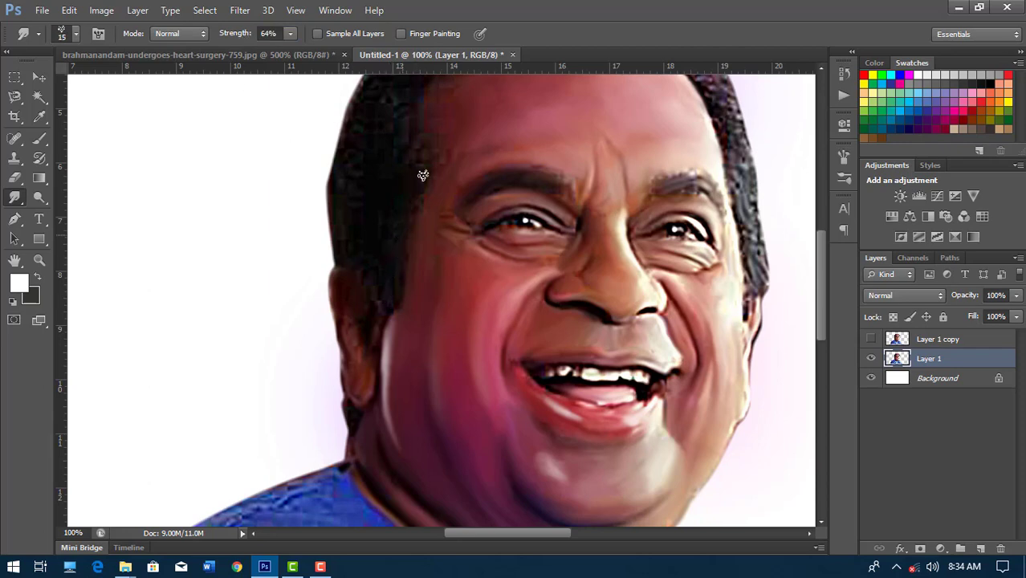
pyautogui.scroll(2, 412, 181)
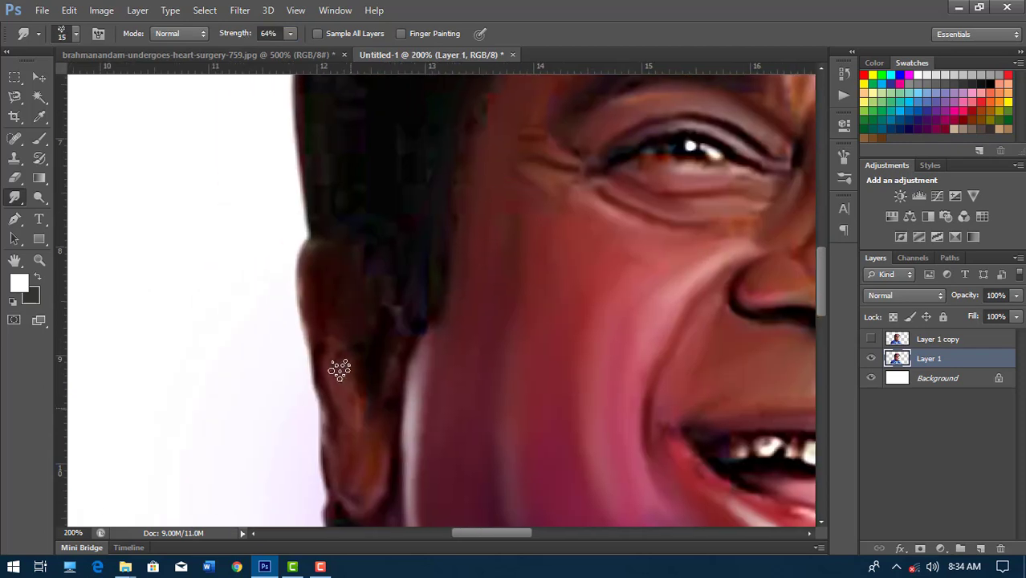
# Smudge the left and top hair edges upward into strands
pyautogui.moveTo(402, 228); pyautogui.dragTo(362, 392)
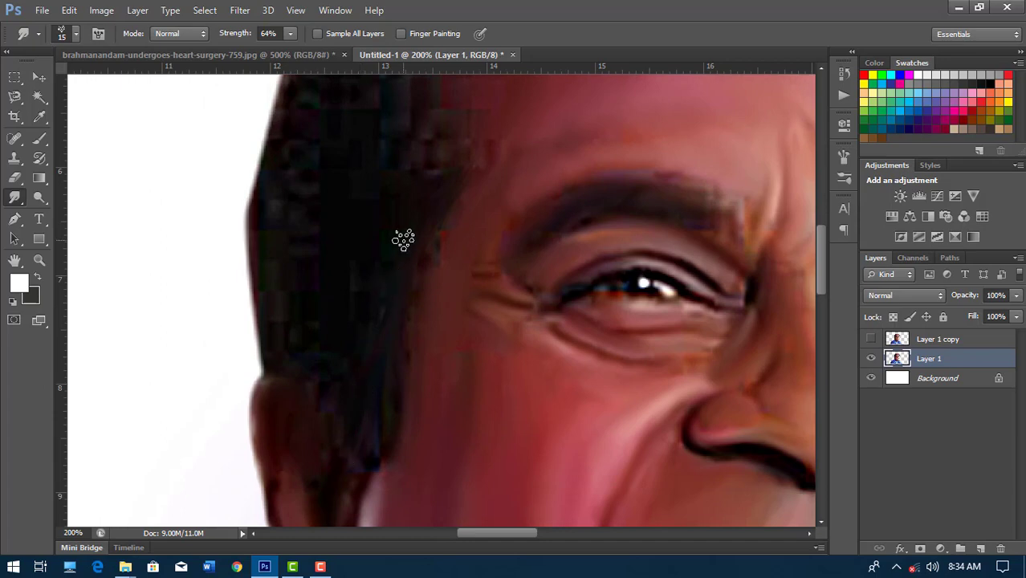
pyautogui.scroll(-2, 404, 240)
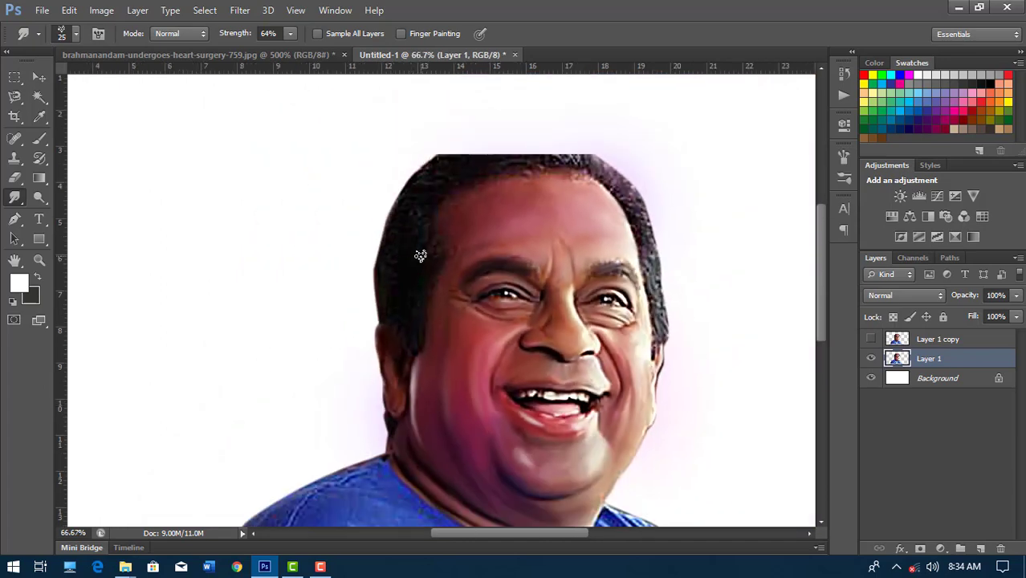
pyautogui.scroll(1, 420, 256)
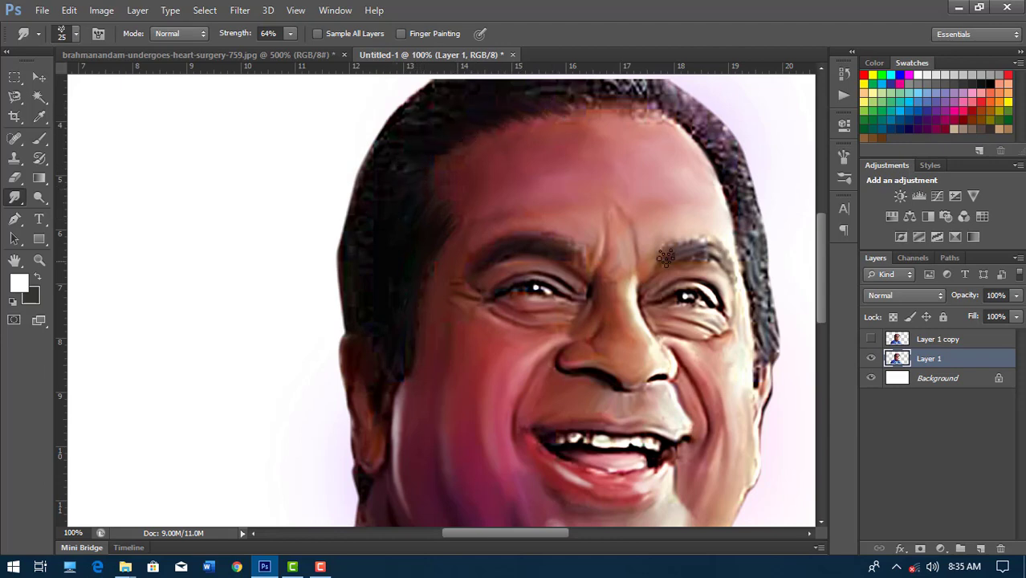
pyautogui.moveTo(403, 386); pyautogui.dragTo(429, 434)
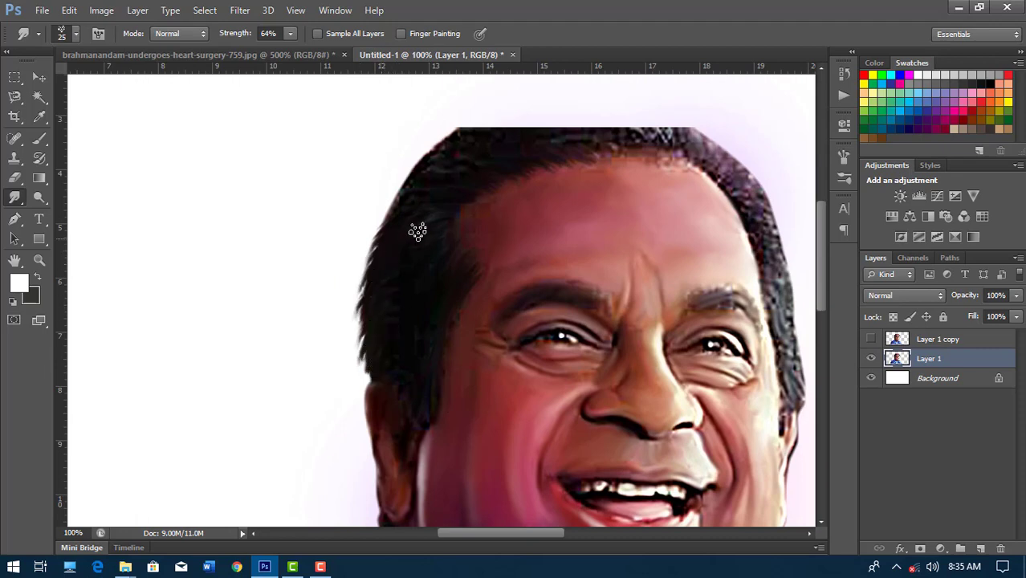
pyautogui.moveTo(418, 232); pyautogui.dragTo(371, 298)
pyautogui.moveTo(364, 239); pyautogui.dragTo(333, 285)
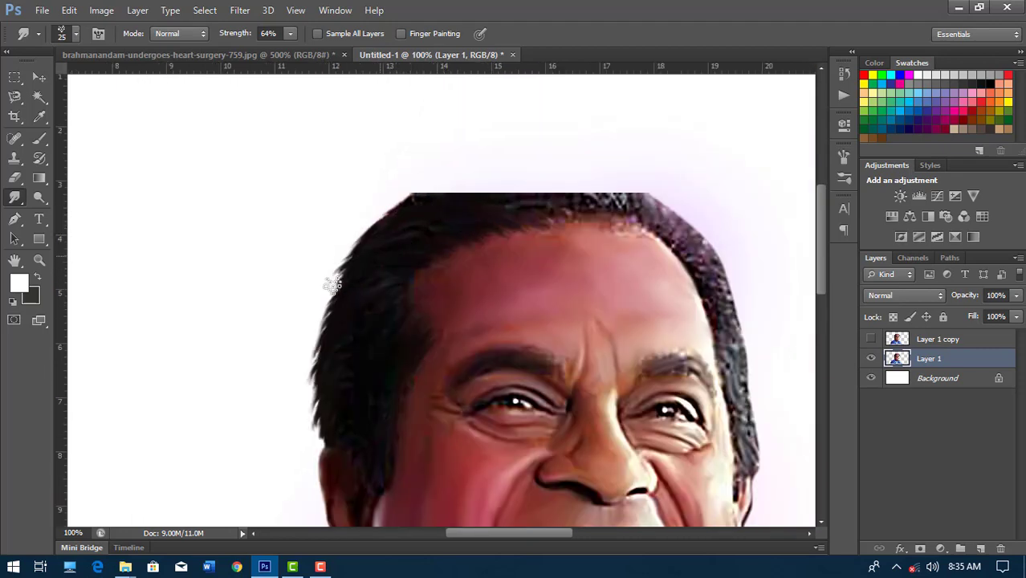
pyautogui.moveTo(494, 209)
pyautogui.mouseDown()
pyautogui.moveTo(459, 178)
pyautogui.moveTo(577, 211)
pyautogui.moveTo(572, 189)
pyautogui.moveTo(619, 195)
pyautogui.moveTo(579, 163)
pyautogui.moveTo(548, 158)
pyautogui.moveTo(550, 195)
pyautogui.moveTo(562, 183)
pyautogui.moveTo(479, 178)
pyautogui.mouseUp()
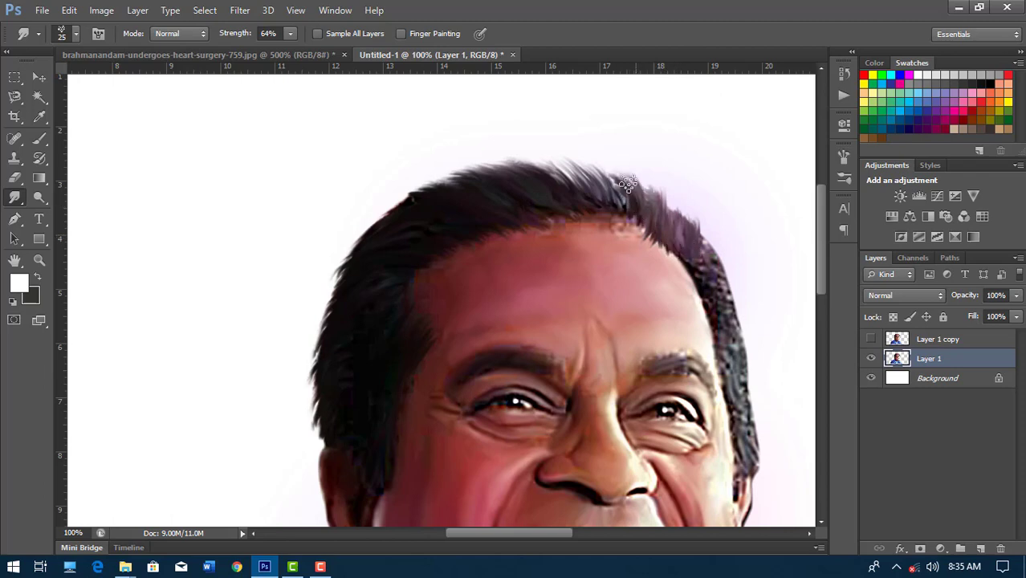
pyautogui.moveTo(628, 184)
pyautogui.mouseDown()
pyautogui.moveTo(592, 161)
pyautogui.moveTo(550, 164)
pyautogui.mouseUp()
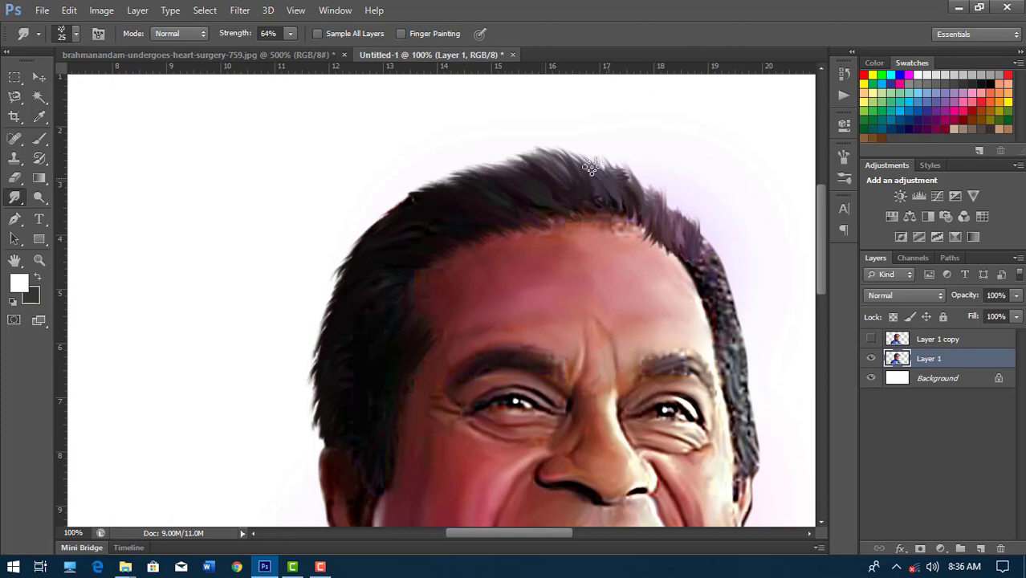
pyautogui.hotkey('ctrl', '+')
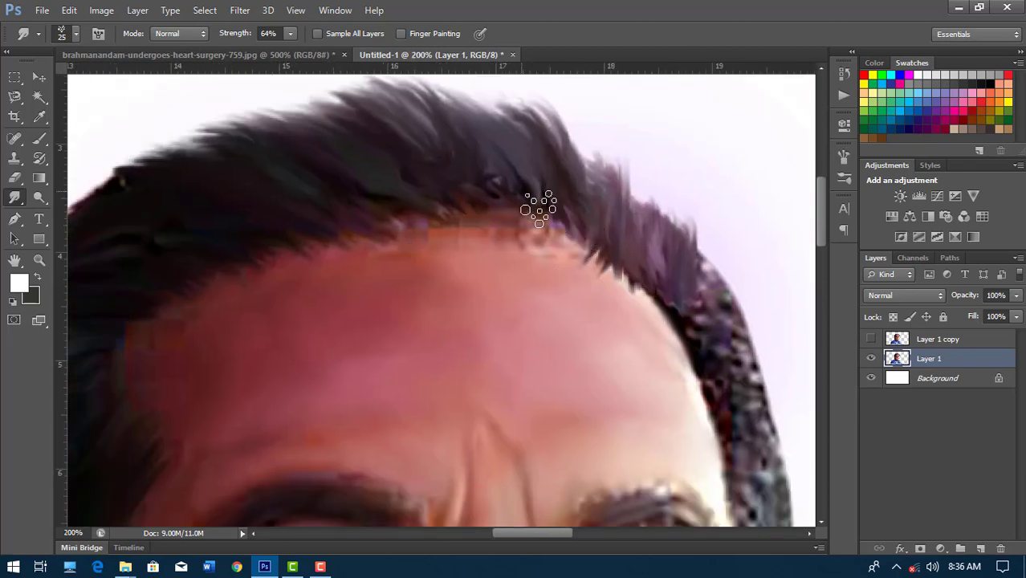
# Smudge the hairline and right-side hair into darker, smeared strands
pyautogui.moveTo(488, 212); pyautogui.dragTo(450, 229)
pyautogui.moveTo(584, 239); pyautogui.dragTo(550, 222)
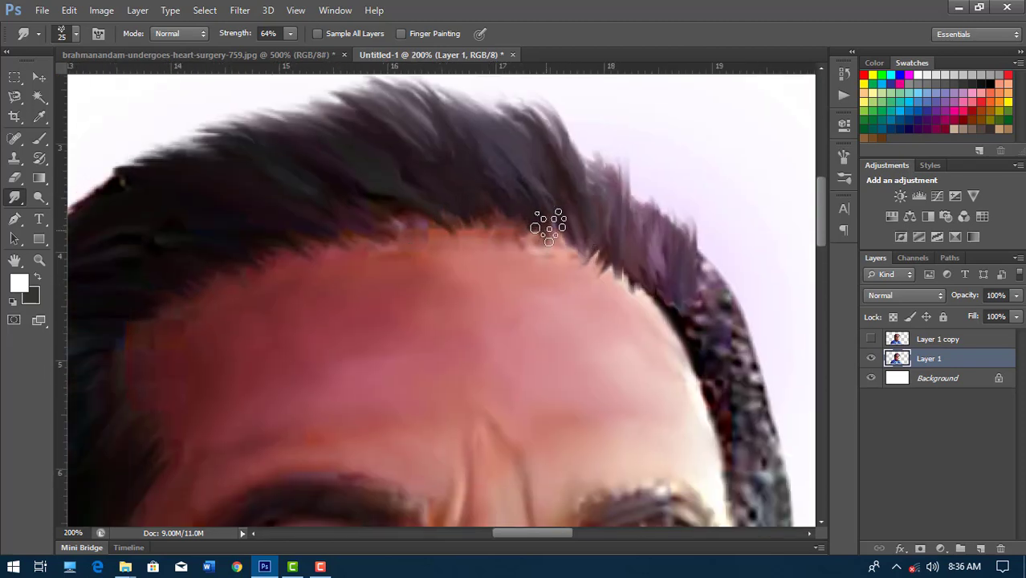
pyautogui.moveTo(703, 341); pyautogui.dragTo(688, 309)
pyautogui.moveTo(722, 394)
pyautogui.mouseDown()
pyautogui.moveTo(650, 193)
pyautogui.moveTo(500, 110)
pyautogui.moveTo(554, 153)
pyautogui.moveTo(436, 161)
pyautogui.moveTo(259, 211)
pyautogui.moveTo(221, 232)
pyautogui.mouseUp()
pyautogui.moveTo(275, 240)
pyautogui.mouseDown()
pyautogui.moveTo(359, 194)
pyautogui.moveTo(236, 217)
pyautogui.moveTo(177, 306)
pyautogui.mouseUp()
pyautogui.moveTo(526, 215); pyautogui.dragTo(325, 183)
pyautogui.moveTo(709, 283); pyautogui.dragTo(563, 240)
# Smudge and darken the right hair edge beside the eye, then view the whole face
pyautogui.moveTo(546, 193)
pyautogui.mouseDown()
pyautogui.moveTo(556, 280)
pyautogui.moveTo(584, 304)
pyautogui.moveTo(561, 336)
pyautogui.moveTo(549, 304)
pyautogui.mouseUp()
pyautogui.moveTo(567, 362)
pyautogui.mouseDown()
pyautogui.moveTo(550, 252)
pyautogui.moveTo(583, 343)
pyautogui.moveTo(586, 433)
pyautogui.mouseUp()
pyautogui.moveTo(592, 410)
pyautogui.mouseDown()
pyautogui.moveTo(574, 301)
pyautogui.moveTo(607, 412)
pyautogui.moveTo(591, 320)
pyautogui.mouseUp()
pyautogui.moveTo(571, 162); pyautogui.dragTo(602, 250)
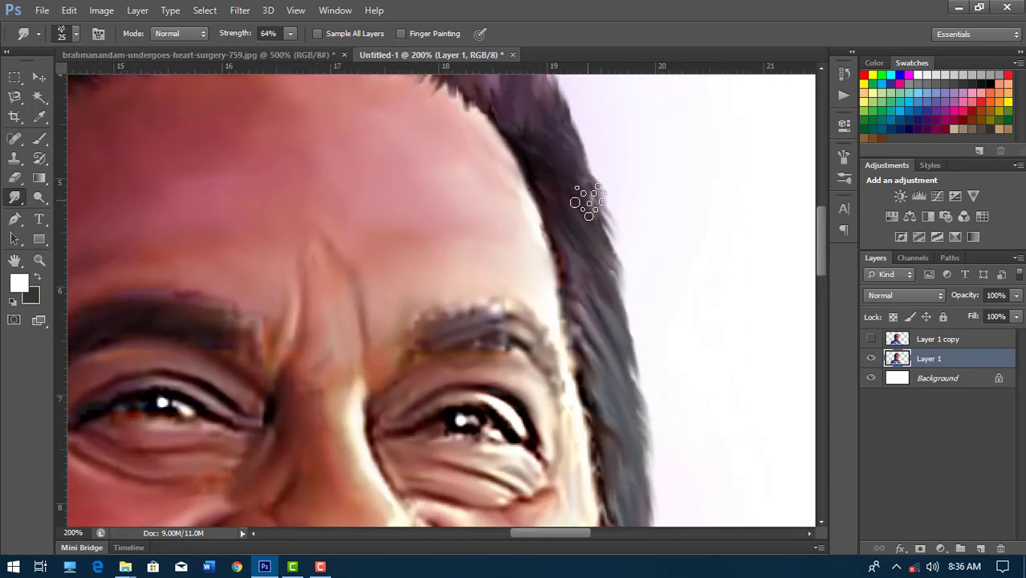
pyautogui.hotkey('ctrl', '-')
pyautogui.hotkey('ctrl', '-')
pyautogui.hotkey('ctrl', 'r')
pyautogui.moveTo(542, 310); pyautogui.dragTo(590, 254)
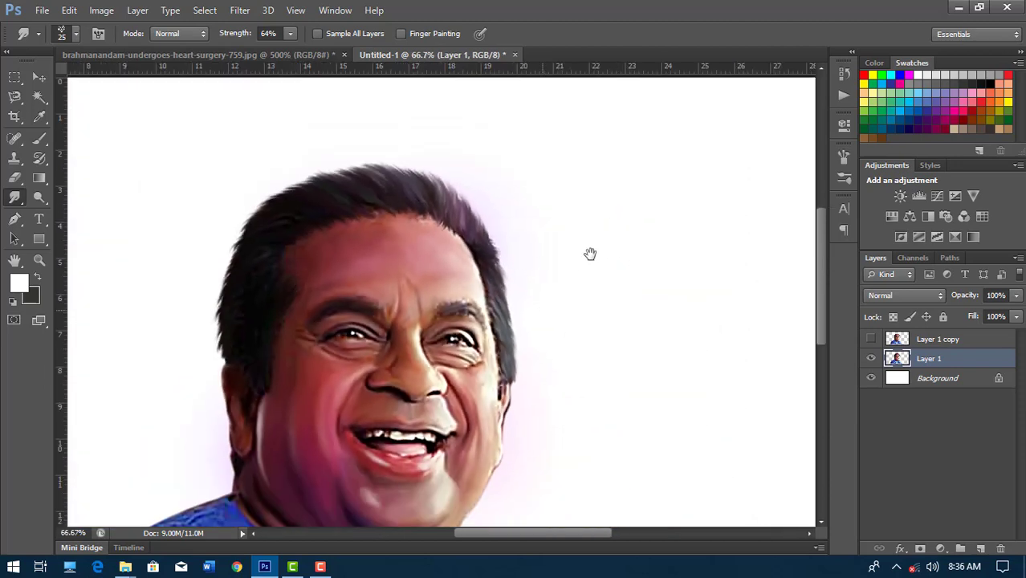
# Brighten the forehead with Dodge, then load the scattered 40 px Smudge brush preset
pyautogui.press('o')
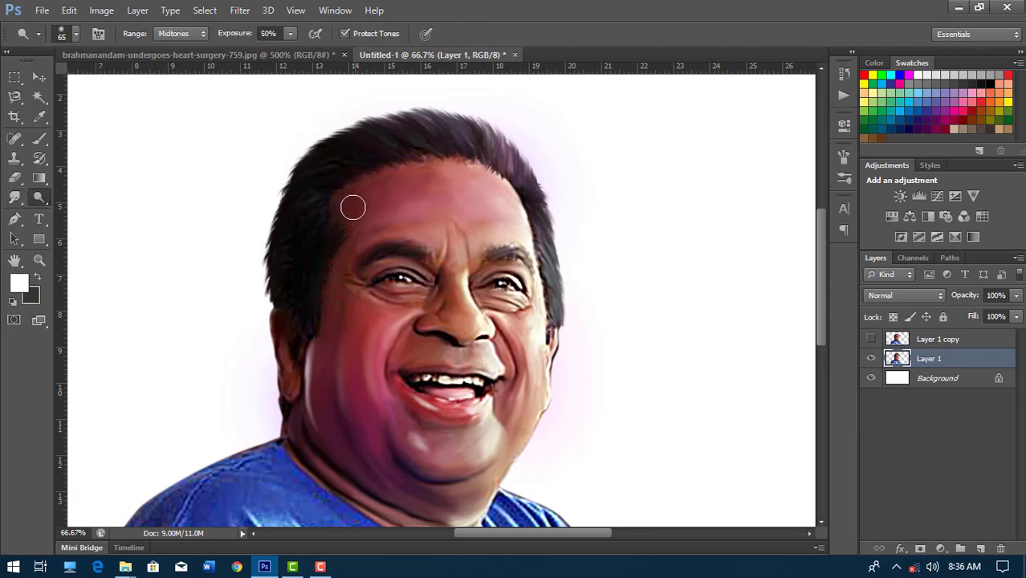
pyautogui.moveTo(371, 199); pyautogui.dragTo(343, 236)
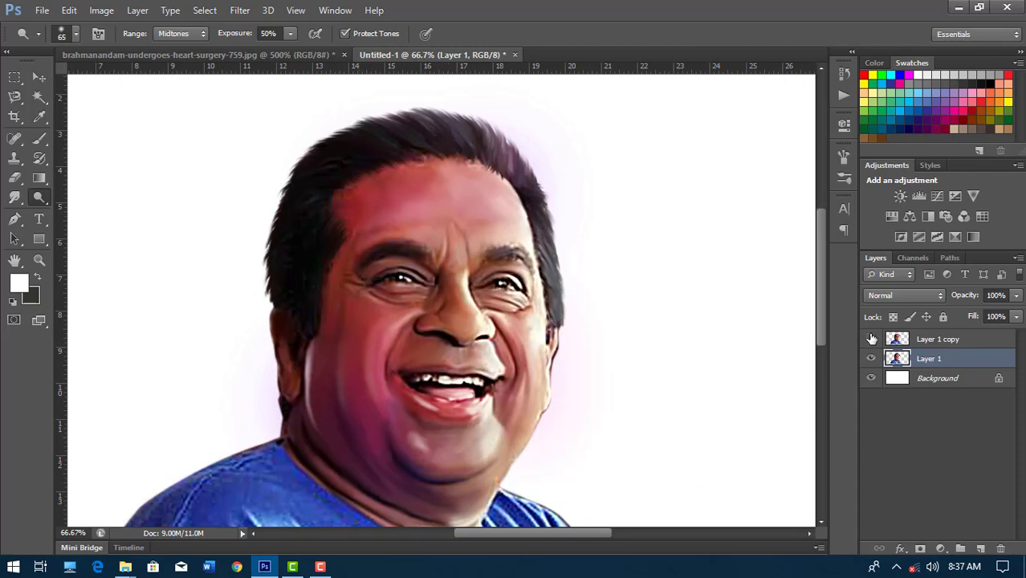
pyautogui.hotkey('ctrl', '+')
pyautogui.click(14, 198)
pyautogui.click(76, 33)
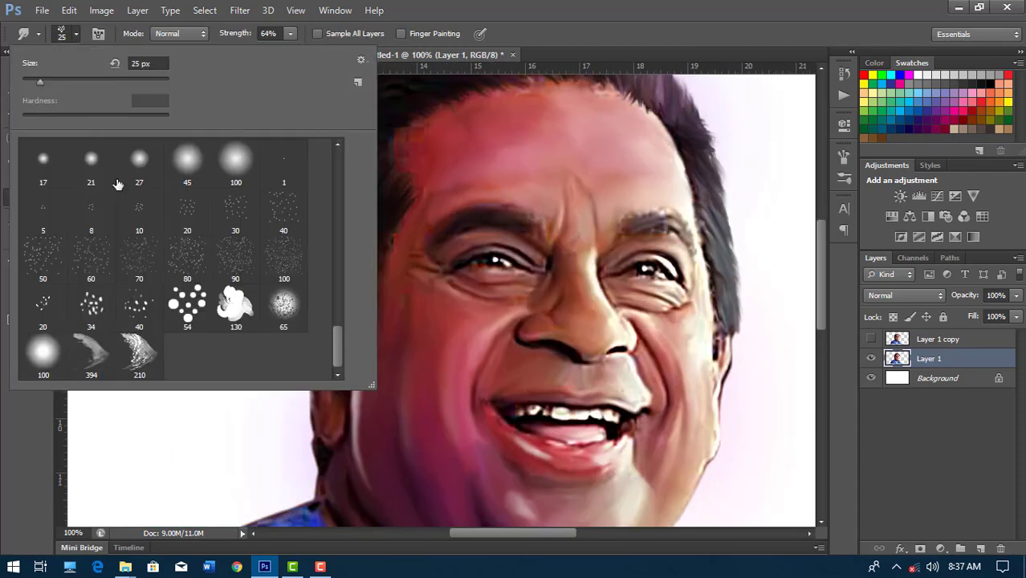
pyautogui.doubleClick(139, 308)
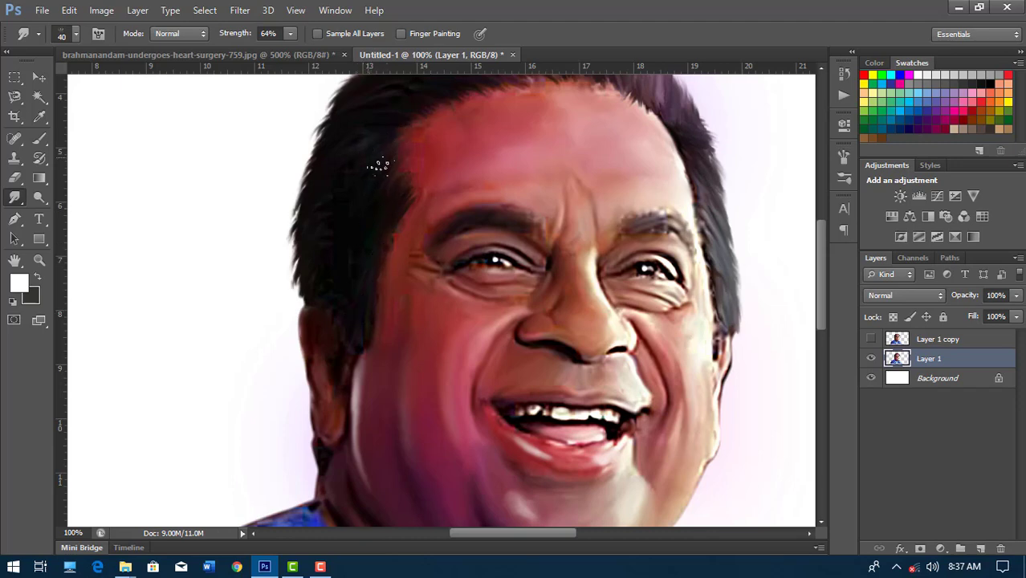
# Add a new empty layer for the hair highlights and switch to the Pen tool
pyautogui.hotkey('ctrl', '-')
pyautogui.click(981, 549)
pyautogui.press('p')
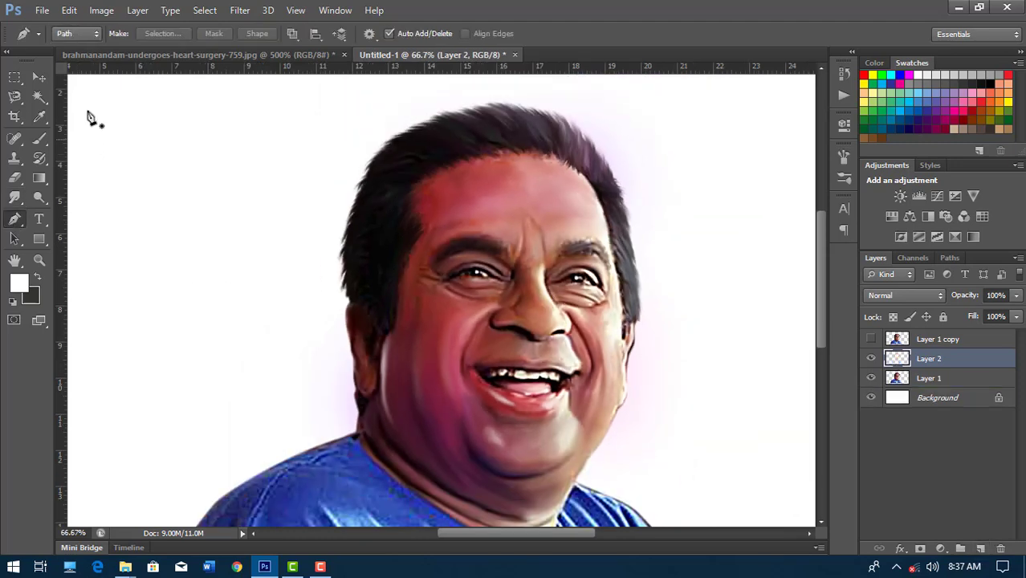
pyautogui.press('b')
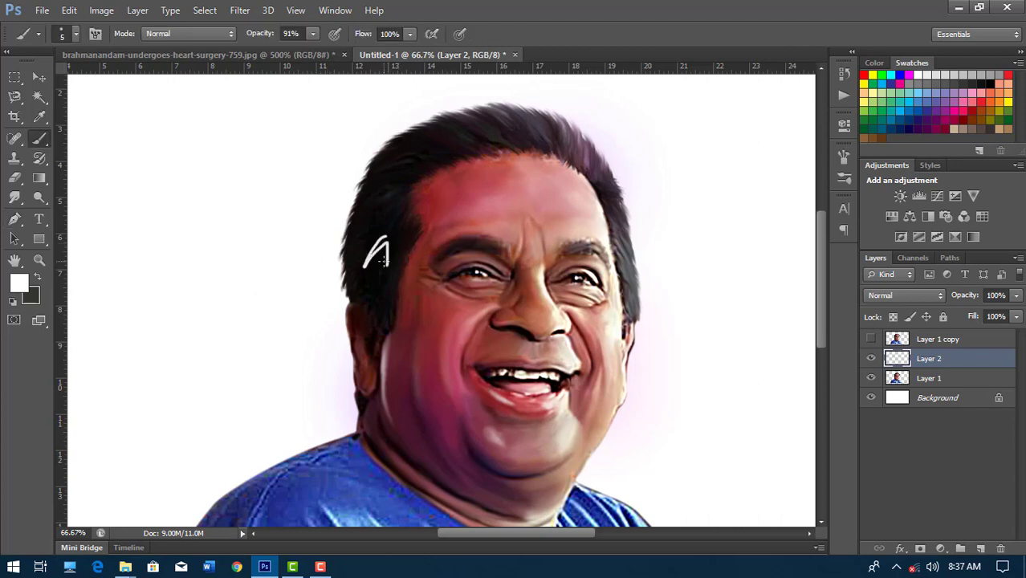
pyautogui.press('p')
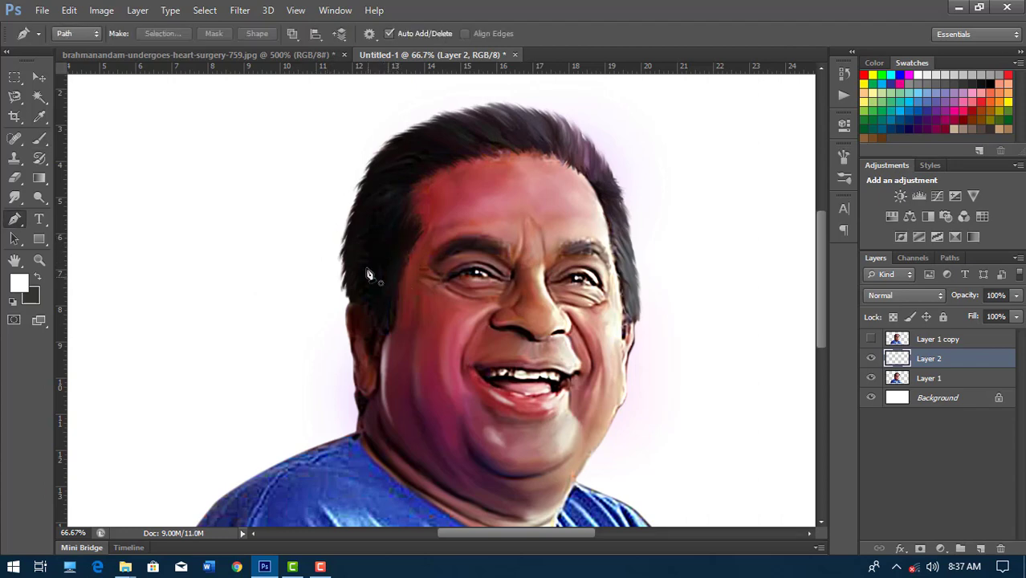
# Draw the first two curved hair-strand paths and stroke them in white
pyautogui.click(403, 202)
pyautogui.rightClick(426, 257)
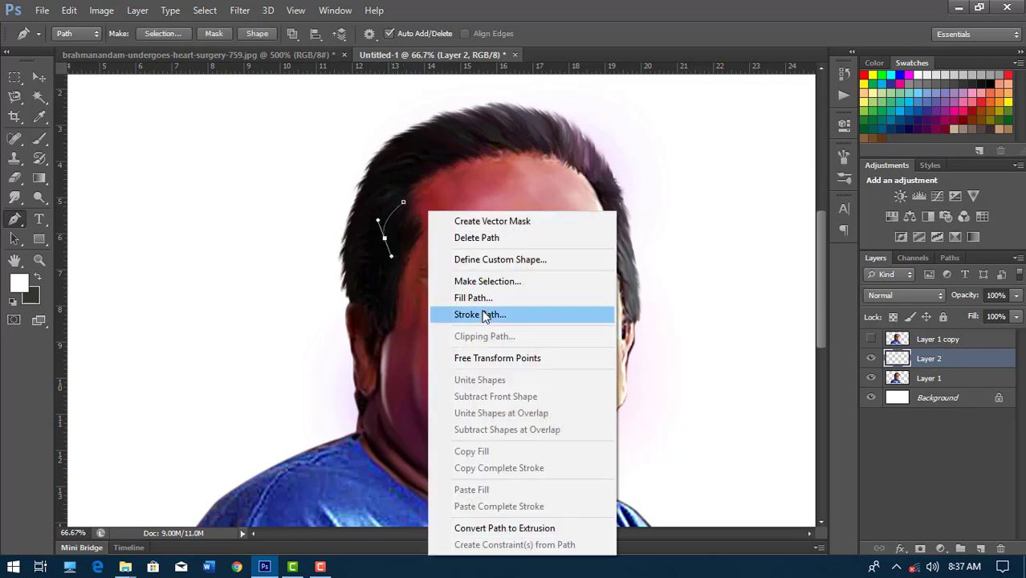
pyautogui.click(500, 314)
pyautogui.click(612, 188)
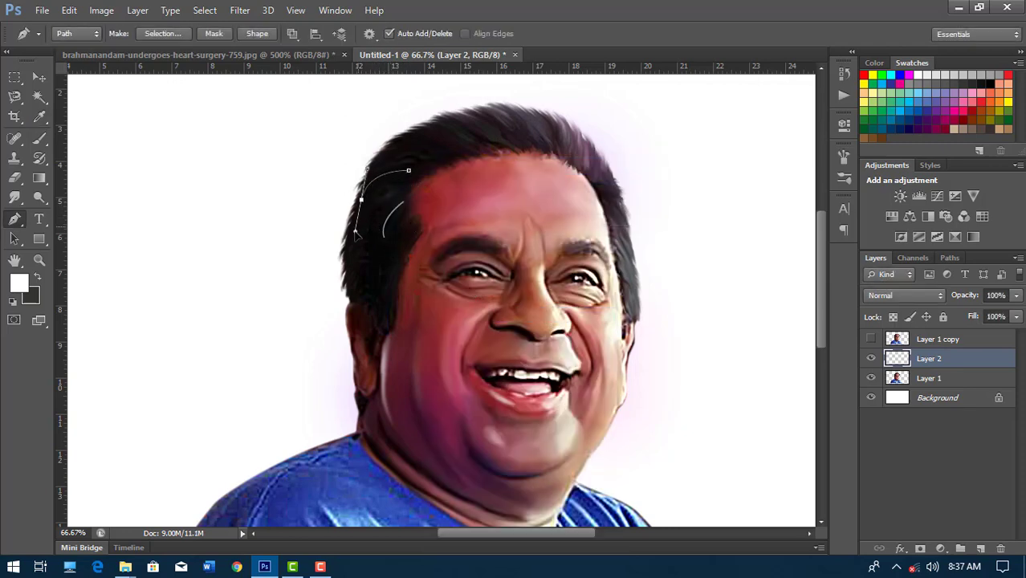
pyautogui.rightClick(401, 211)
pyautogui.click(455, 314)
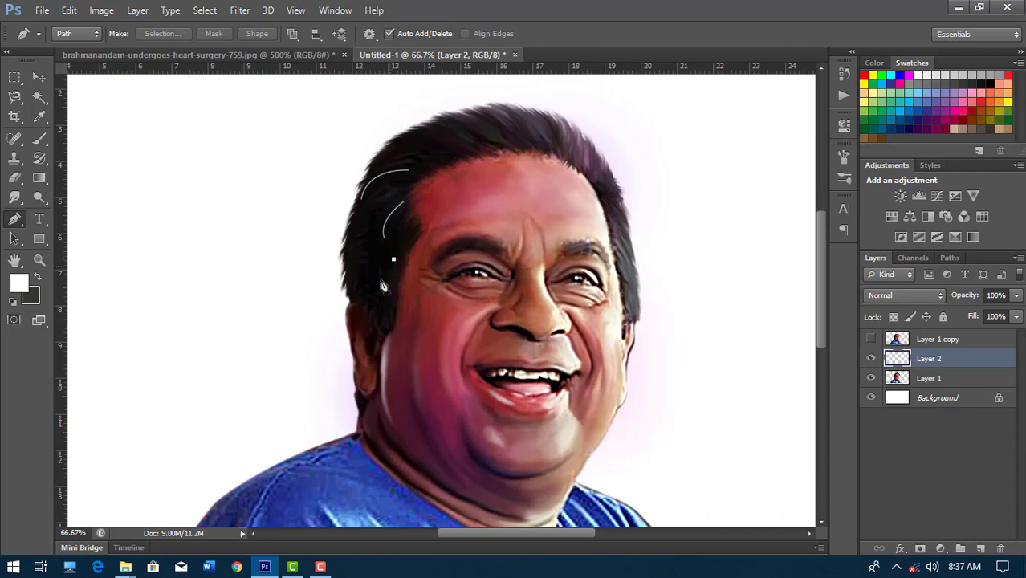
pyautogui.click(381, 297)
pyautogui.rightClick(406, 211)
pyautogui.click(441, 314)
# Stroke three more curved strand paths in white across the top and left of the hair
pyautogui.click(477, 142)
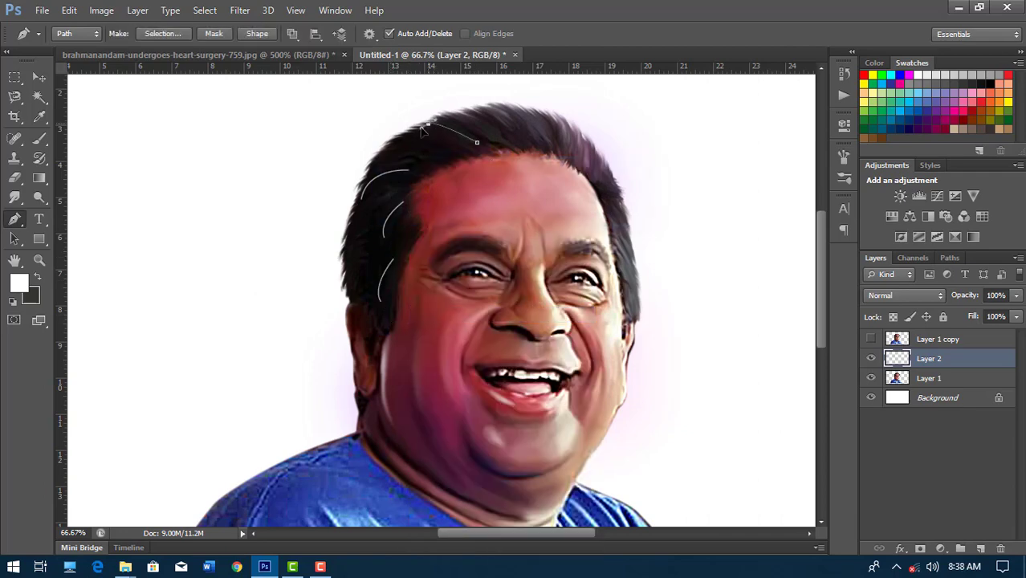
pyautogui.moveTo(433, 120); pyautogui.dragTo(406, 141)
pyautogui.rightClick(458, 159)
pyautogui.click(511, 262)
pyautogui.click(448, 150)
pyautogui.rightClick(438, 169)
pyautogui.click(478, 271)
pyautogui.click(372, 219)
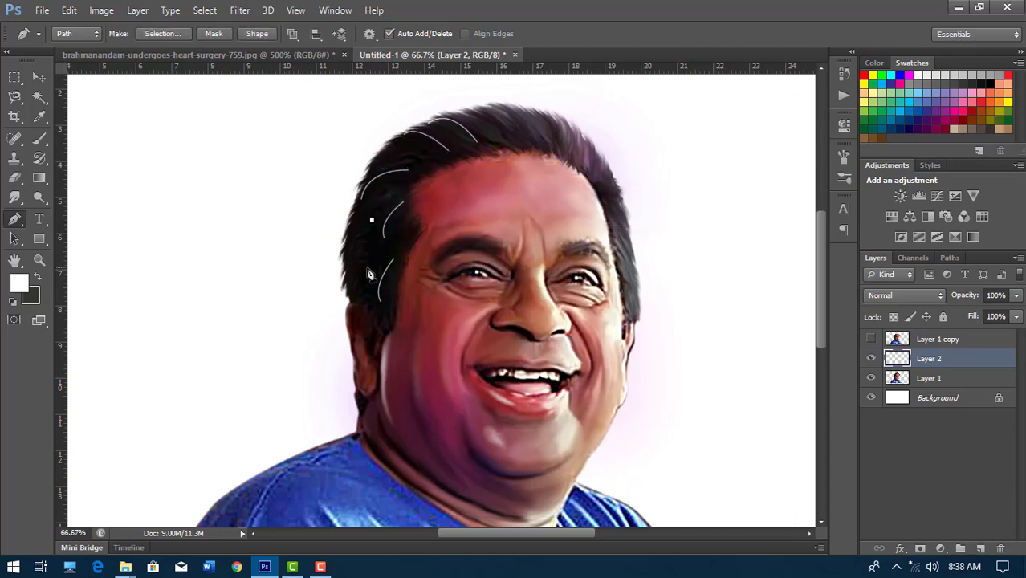
pyautogui.rightClick(393, 322)
pyautogui.click(459, 315)
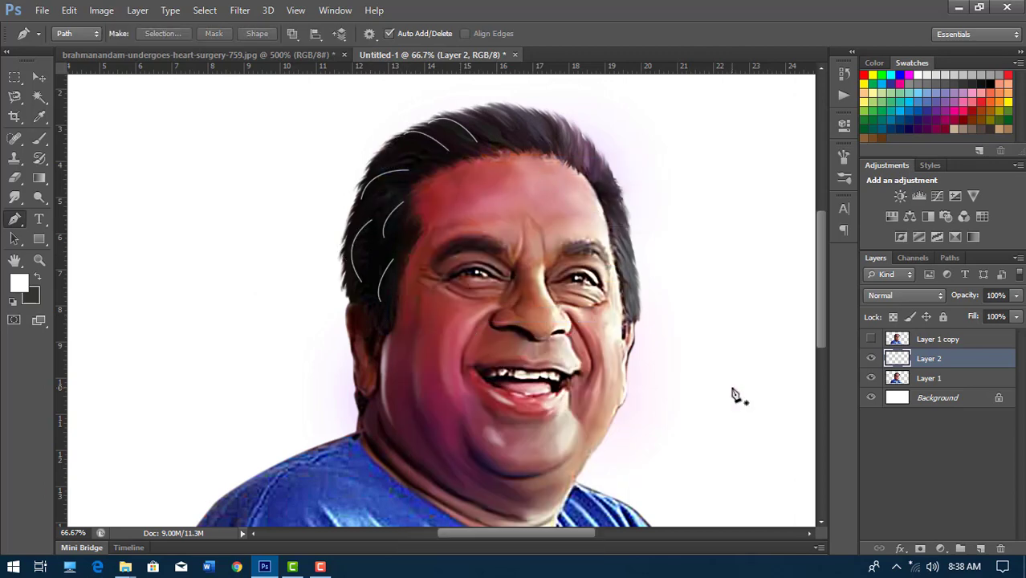
# Keep a hidden backup copy, slightly Gaussian-blur the strands on Layer 2, and merge into Layer 1
pyautogui.hotkey('ctrl', 'j')
pyautogui.click(871, 358)
pyautogui.click(962, 378)
pyautogui.click(240, 10)
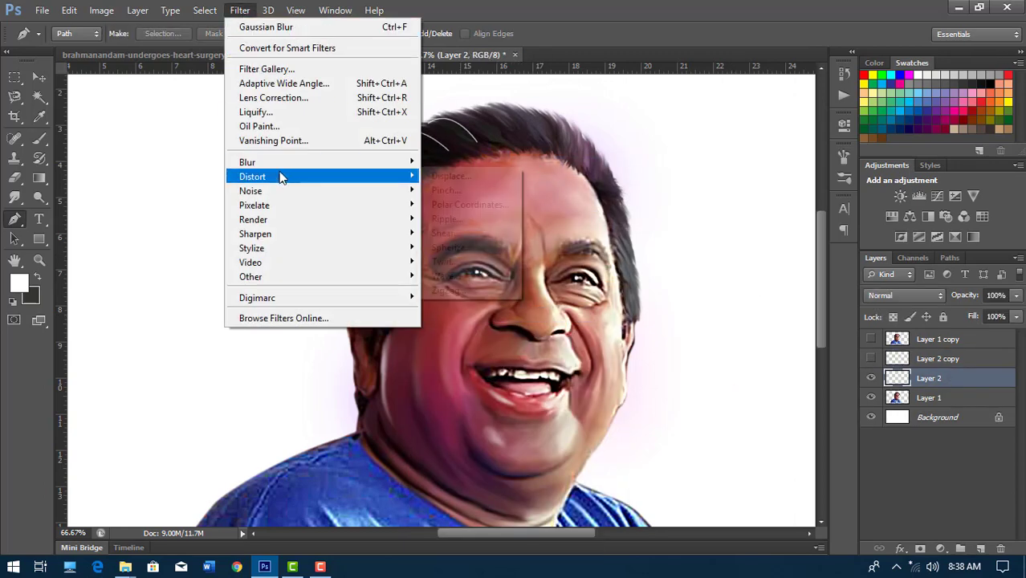
pyautogui.click(485, 267)
pyautogui.moveTo(697, 304); pyautogui.dragTo(681, 304)
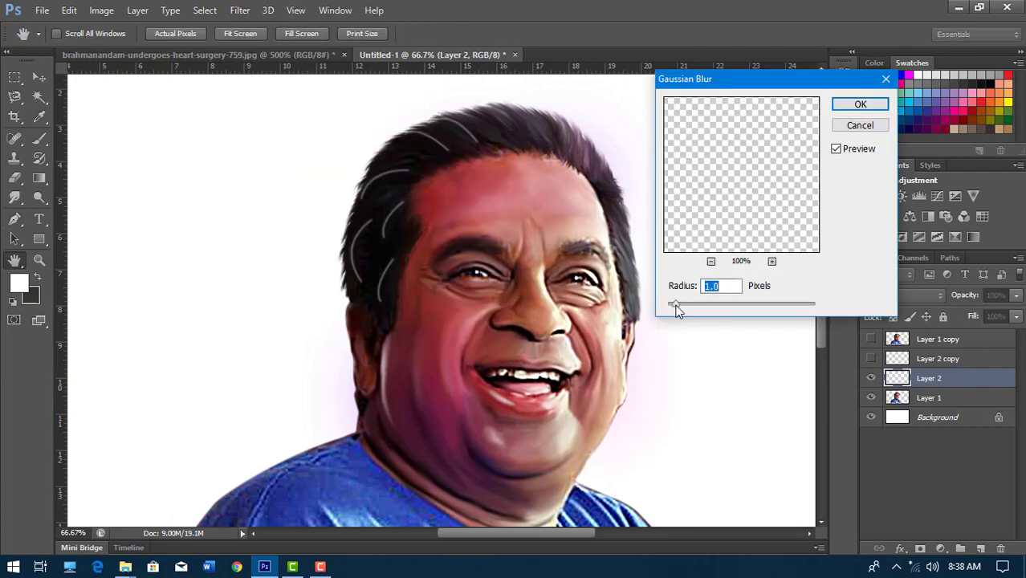
pyautogui.click(852, 107)
pyautogui.hotkey('ctrl', 'e')
pyautogui.hotkey('ctrl', '+')
# Zoom in on the hair beside the eye and pick the scattered 20 brush preset
pyautogui.press('r')
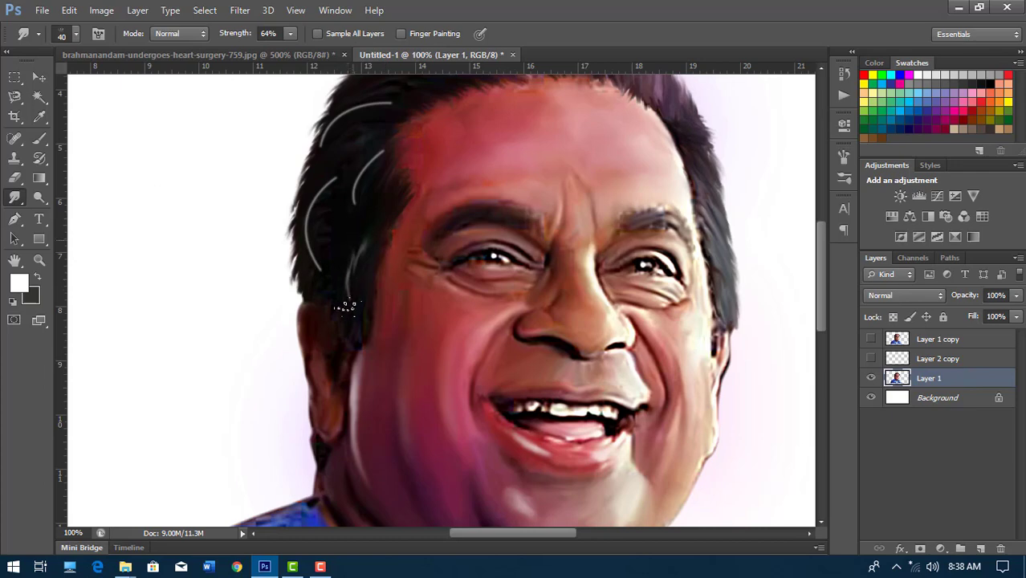
pyautogui.hotkey('ctrl', '+')
pyautogui.moveTo(332, 223); pyautogui.dragTo(401, 250)
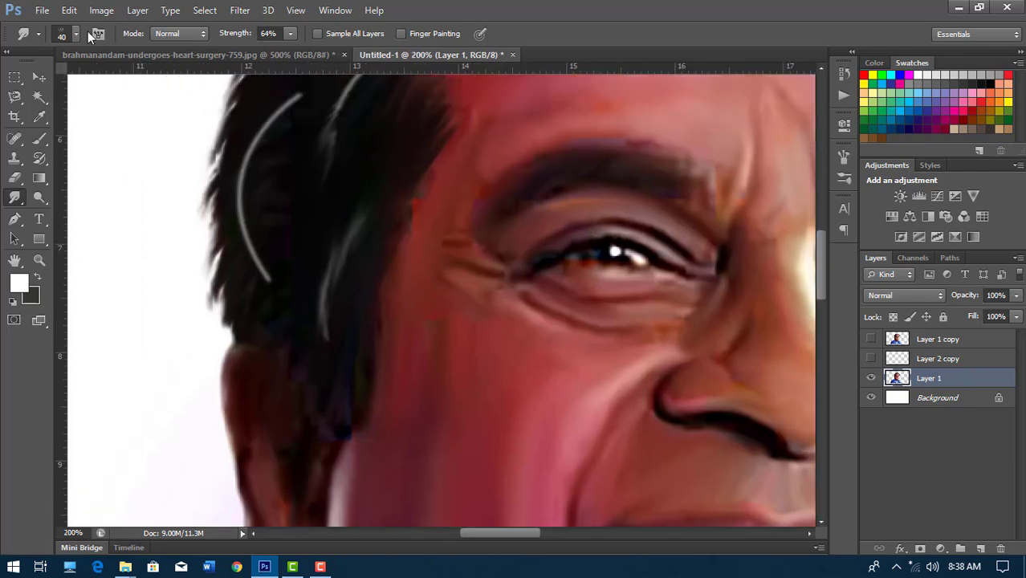
pyautogui.click(74, 33)
pyautogui.doubleClick(43, 353)
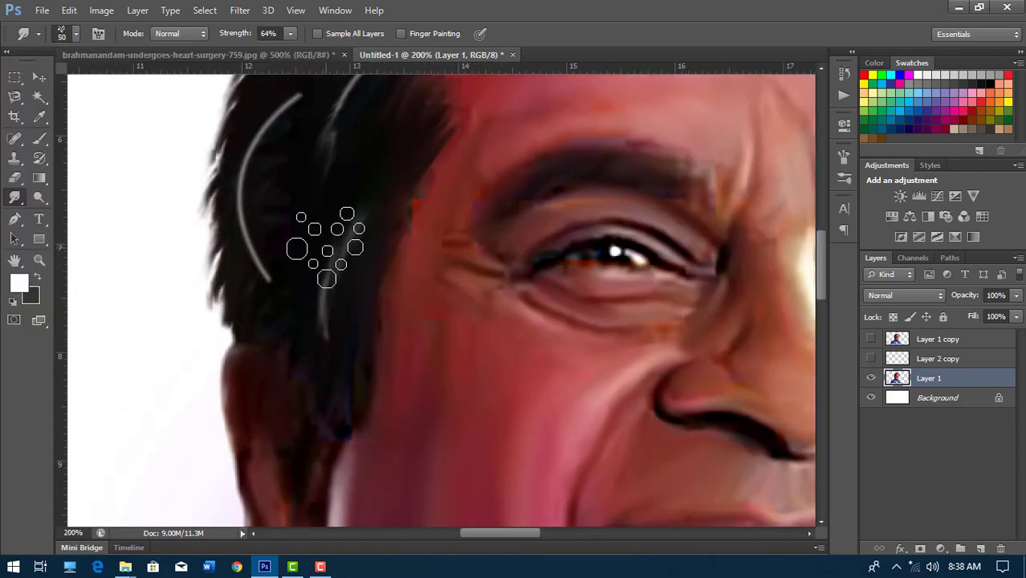
# Smudge the white strands into grey streaks blending with the dark hair and hairline
pyautogui.moveTo(329, 311)
pyautogui.mouseDown()
pyautogui.moveTo(390, 155)
pyautogui.moveTo(337, 247)
pyautogui.moveTo(245, 305)
pyautogui.moveTo(280, 169)
pyautogui.moveTo(288, 297)
pyautogui.mouseUp()
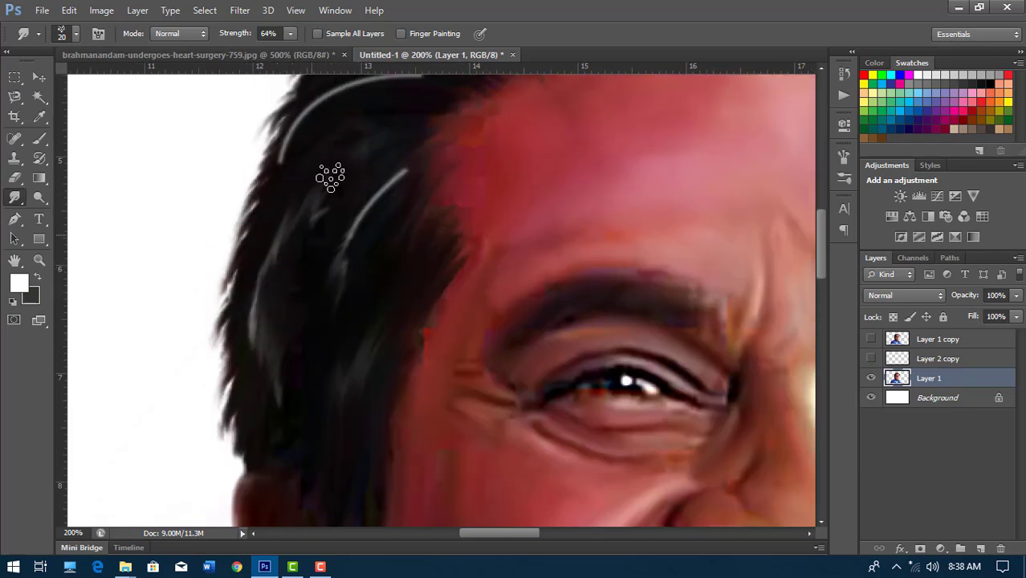
pyautogui.moveTo(293, 239); pyautogui.dragTo(257, 332)
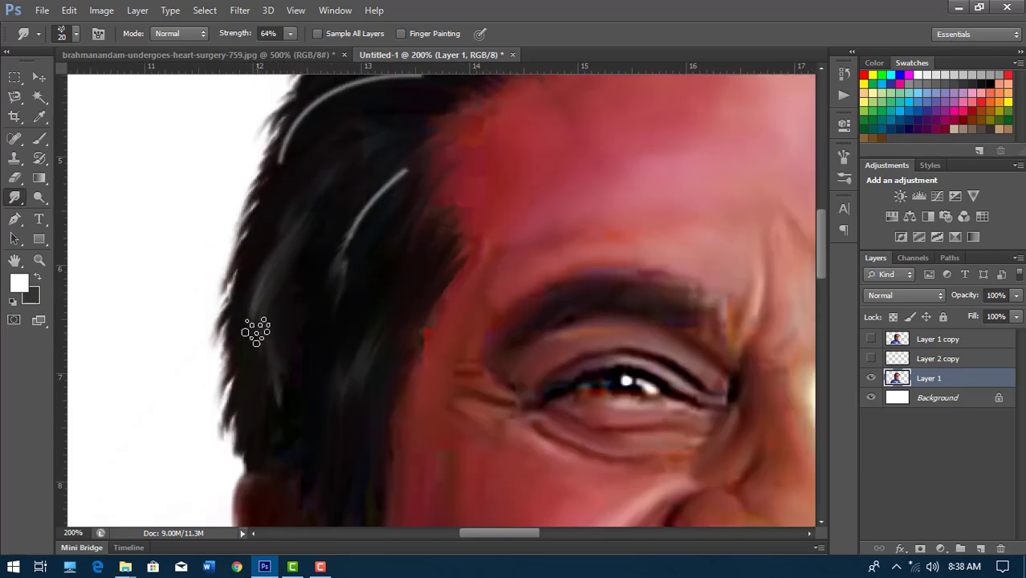
pyautogui.moveTo(357, 245); pyautogui.dragTo(342, 306)
pyautogui.moveTo(374, 176); pyautogui.dragTo(355, 284)
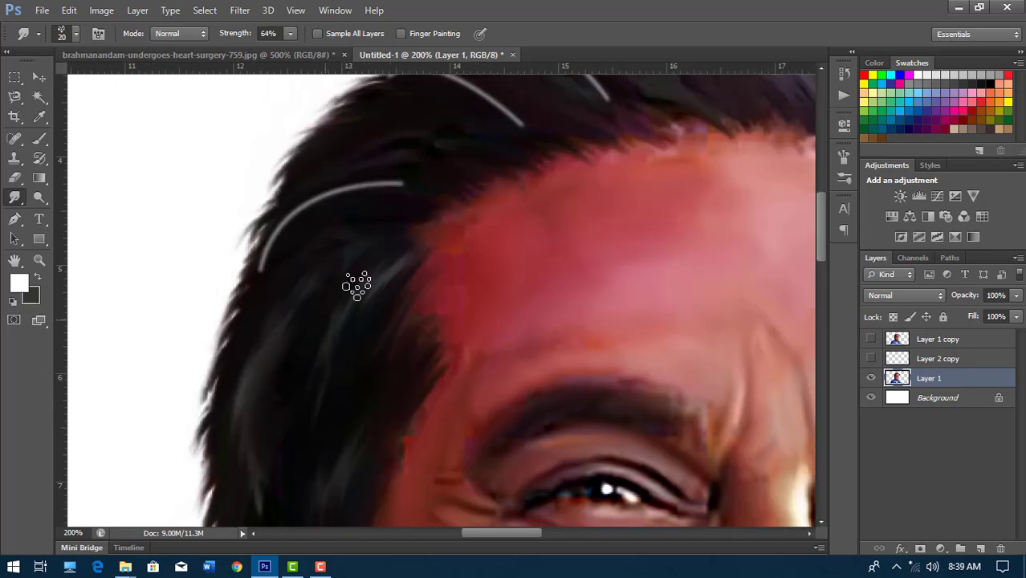
pyautogui.moveTo(316, 207)
pyautogui.mouseDown()
pyautogui.moveTo(460, 188)
pyautogui.moveTo(418, 240)
pyautogui.mouseUp()
pyautogui.moveTo(436, 156); pyautogui.dragTo(471, 189)
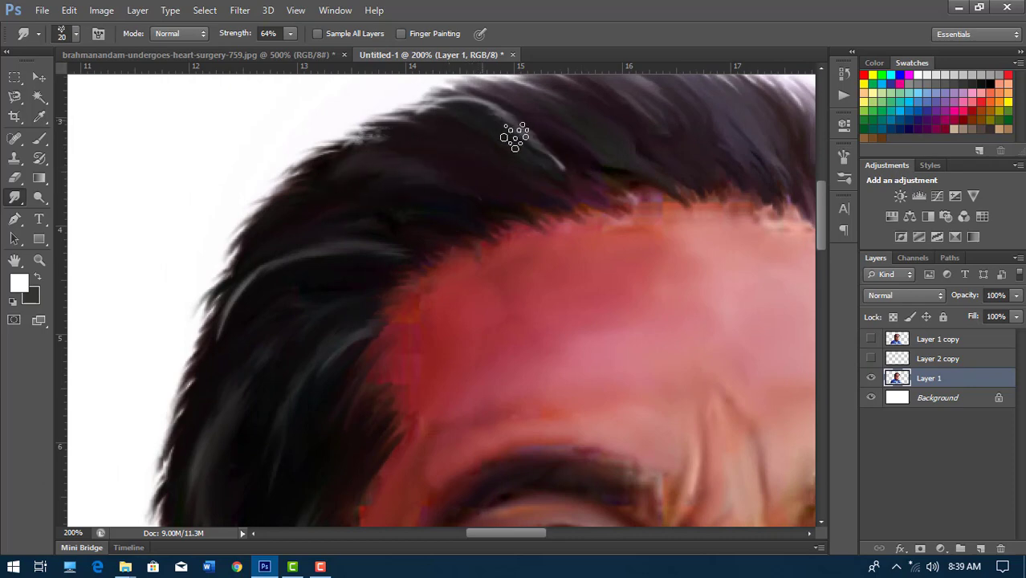
pyautogui.moveTo(437, 95)
pyautogui.mouseDown()
pyautogui.moveTo(566, 167)
pyautogui.moveTo(417, 156)
pyautogui.mouseUp()
# Set the brush size to 65, then shrink it to 25
pyautogui.click(64, 35)
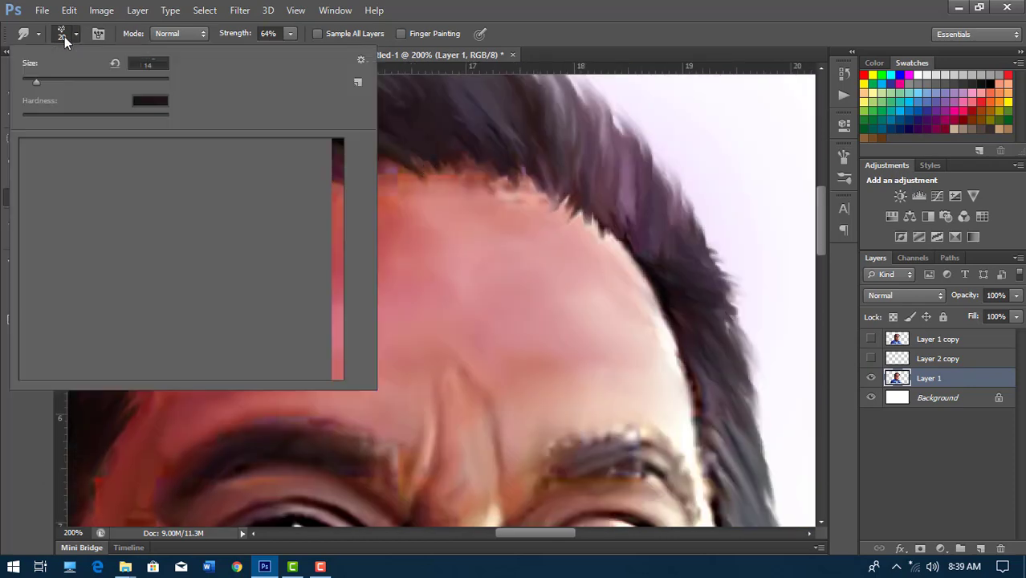
pyautogui.write('65')
pyautogui.press('Return')
pyautogui.press('[')
pyautogui.press('[')
pyautogui.press('[')
pyautogui.press('[')
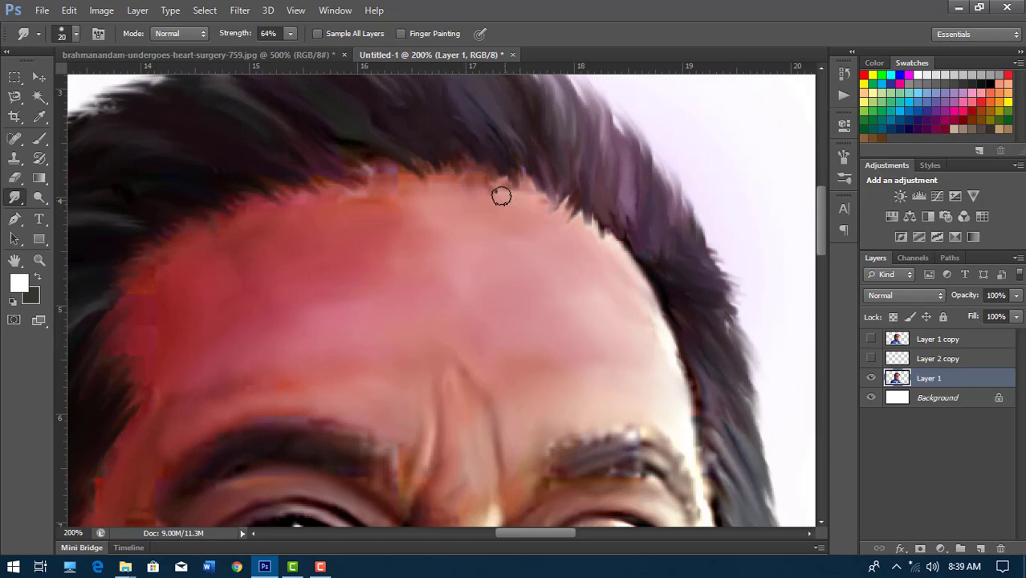
pyautogui.hotkey('ctrl', '-')
pyautogui.hotkey('ctrl', '-')
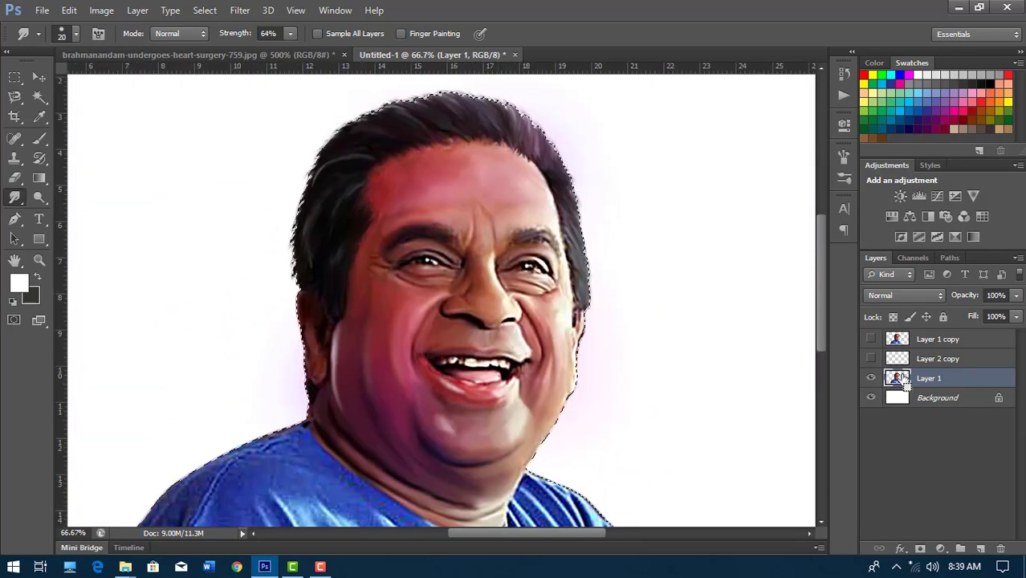
# Load the figure selection, add a new Layer 2, and set the foreground to bright yellow
pyautogui.hotkey('ctrl', '+')
pyautogui.hotkey('ctrl', '-')
pyautogui.hotkey('ctrl', '-')
pyautogui.click(979, 549)
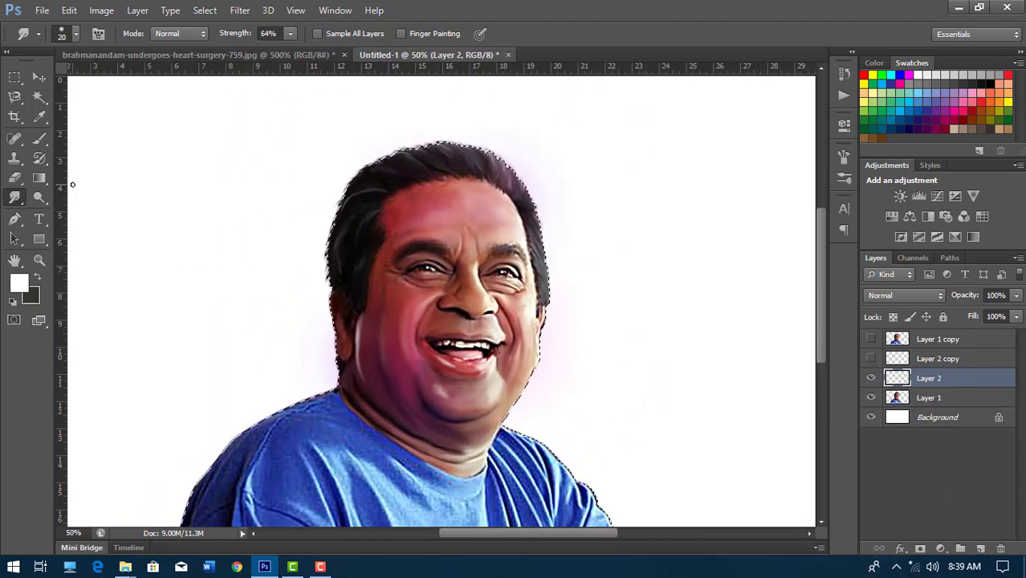
pyautogui.click(18, 283)
pyautogui.click(715, 264)
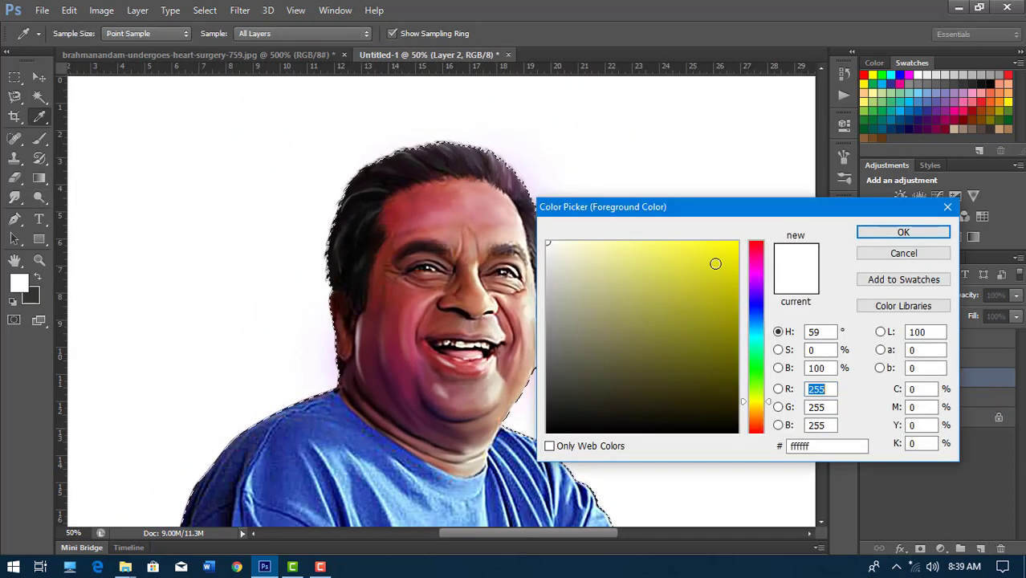
pyautogui.click(905, 232)
# Paint yellow rim light along the face edge and erase the excess near the chin and neck
pyautogui.press('b')
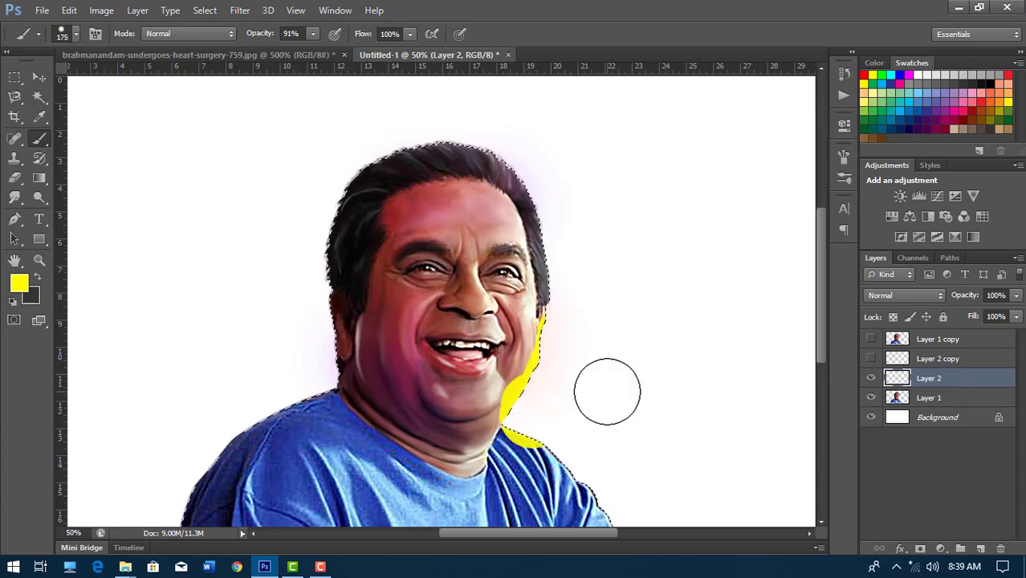
pyautogui.press('e')
pyautogui.click(573, 470)
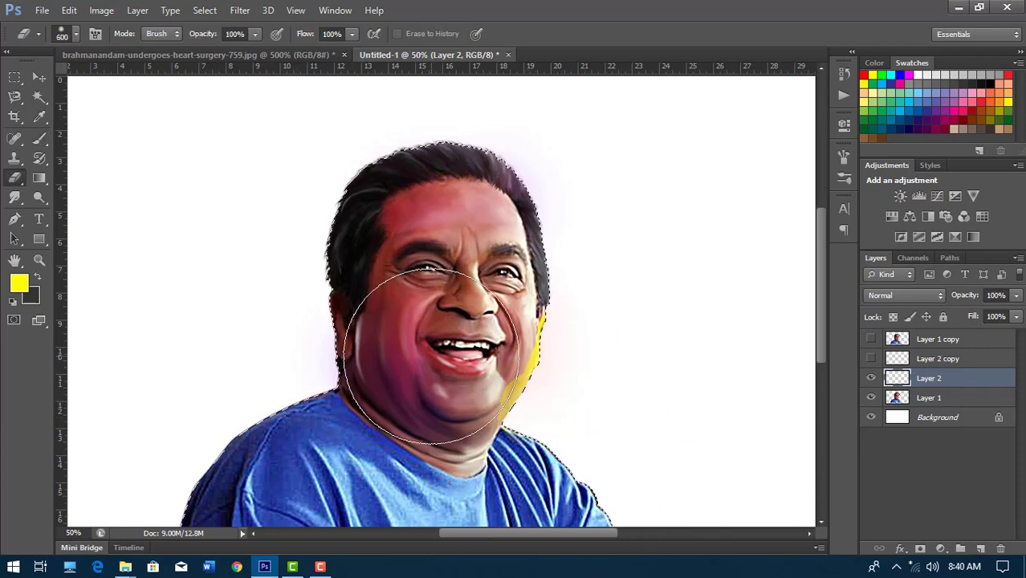
pyautogui.press('b')
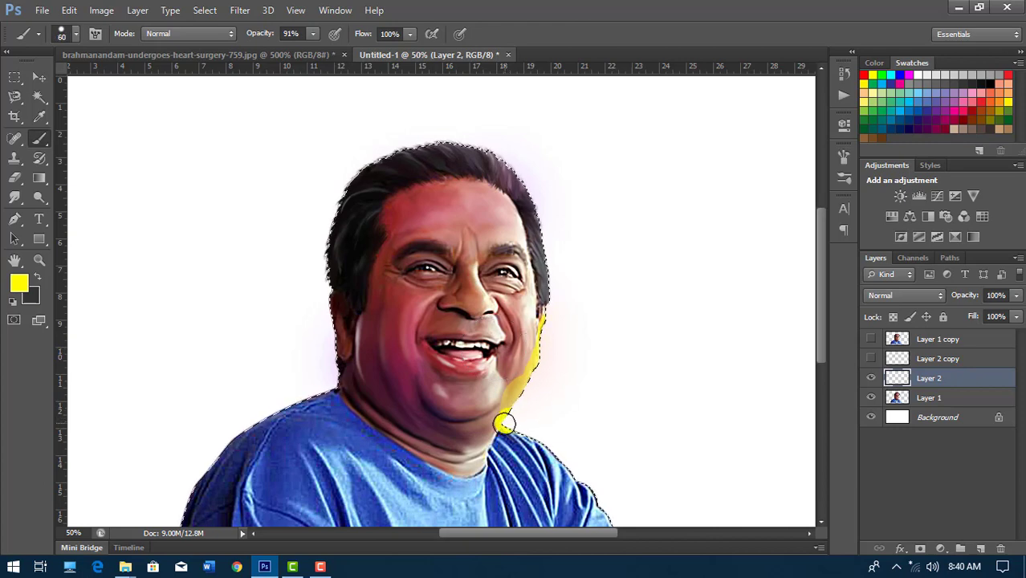
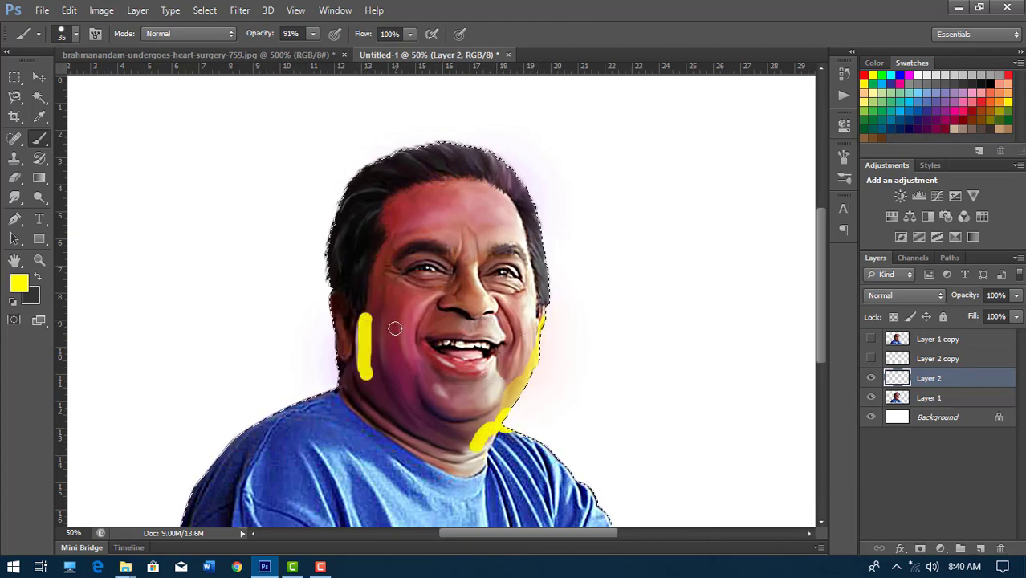
# Apply a 30.5 Gaussian Blur to the yellow layer and blend it as Overlay
pyautogui.click(239, 9)
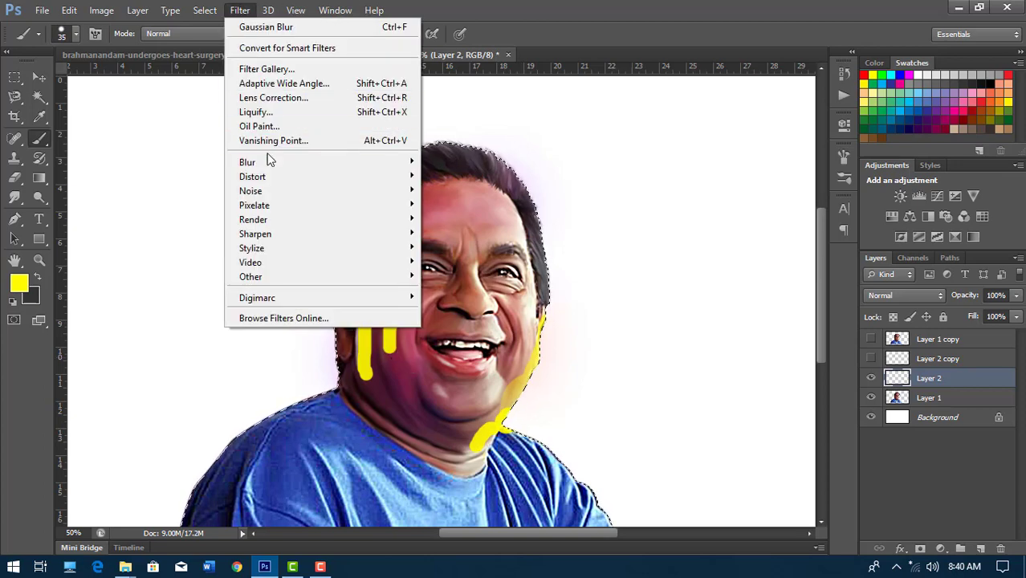
pyautogui.click(476, 266)
pyautogui.moveTo(726, 309); pyautogui.dragTo(740, 311)
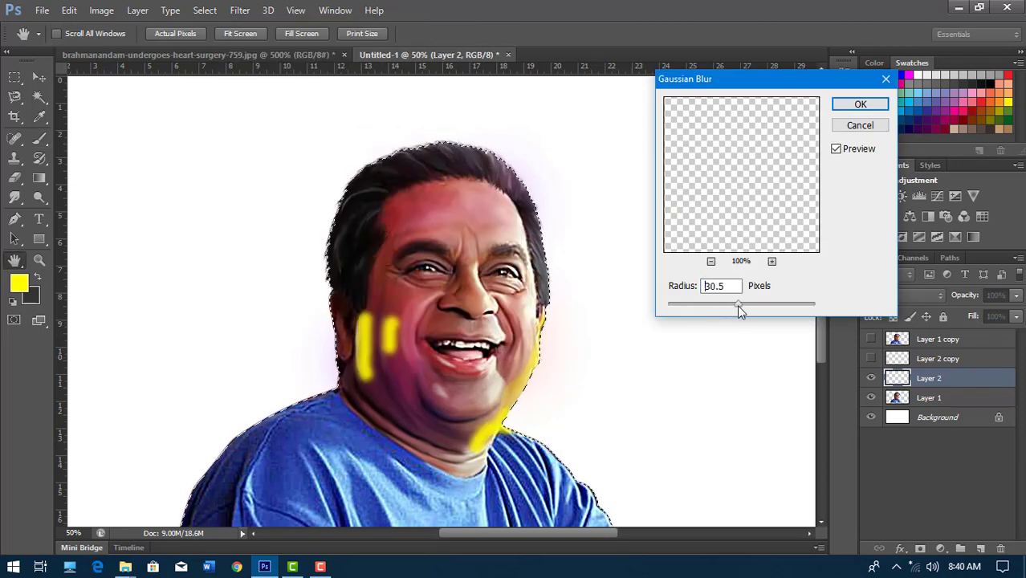
pyautogui.click(860, 103)
pyautogui.click(899, 297)
pyautogui.click(884, 190)
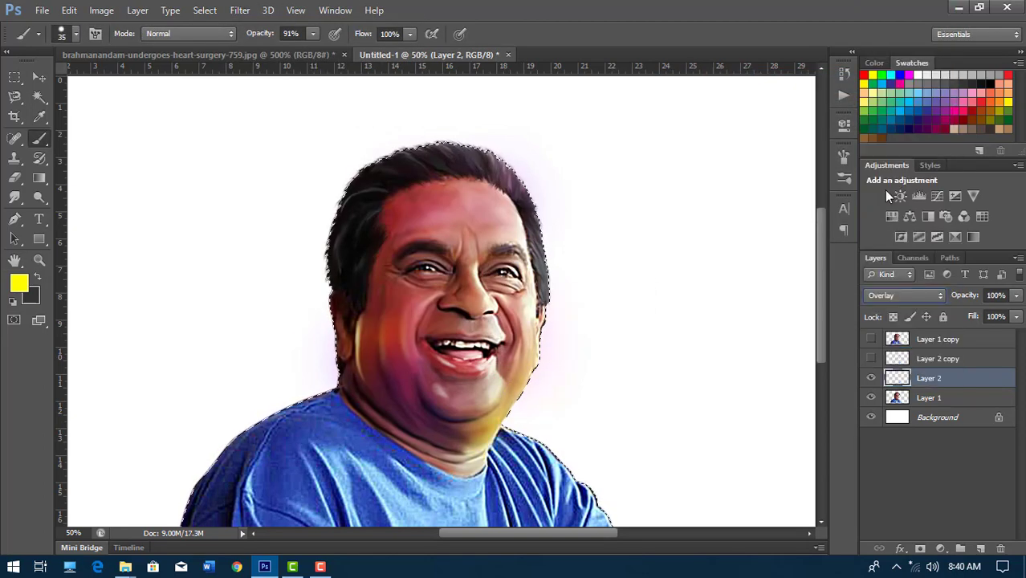
# On a new layer, paint green strokes across the forehead and hair with a 70 px brush
pyautogui.click(19, 283)
pyautogui.click(759, 306)
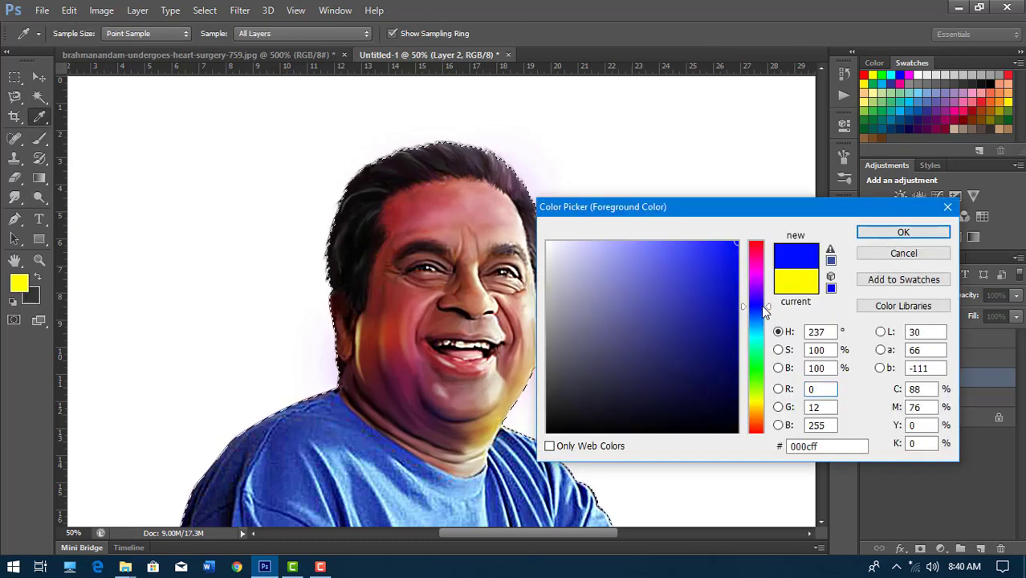
pyautogui.click(877, 234)
pyautogui.click(981, 548)
pyautogui.press('b')
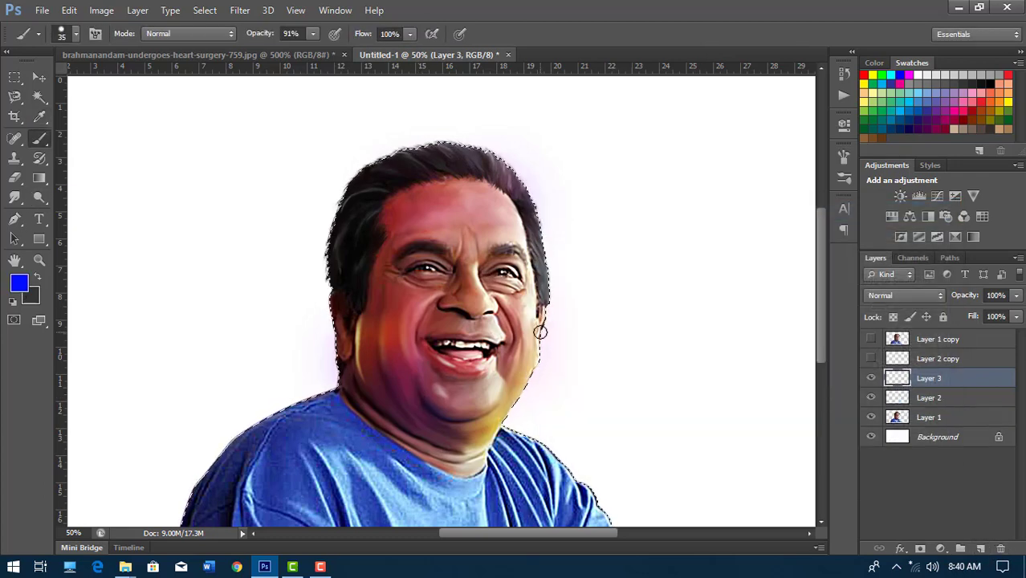
pyautogui.click(19, 283)
pyautogui.click(759, 371)
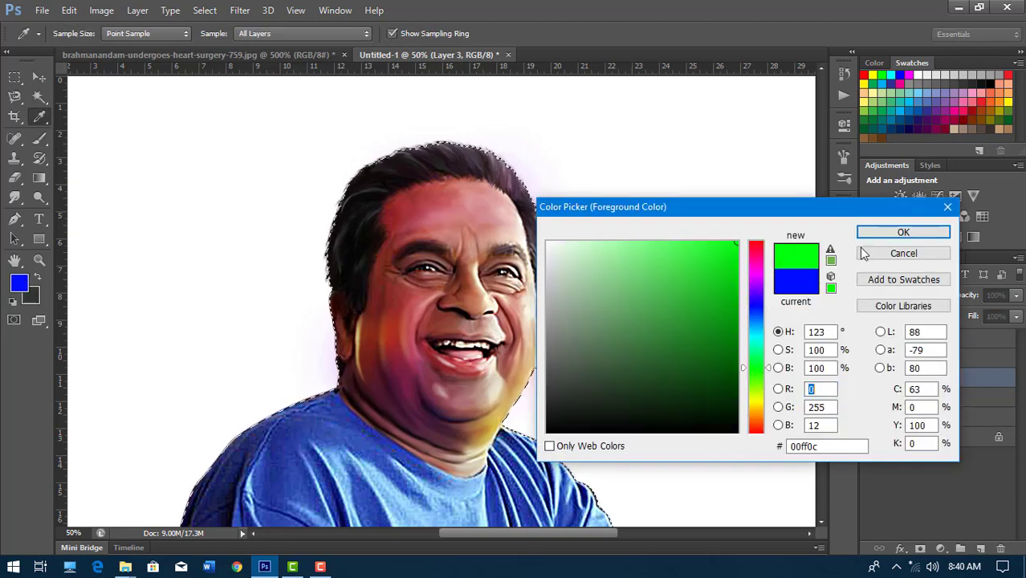
pyautogui.click(877, 234)
pyautogui.press(']')
pyautogui.press(']')
pyautogui.moveTo(423, 205)
pyautogui.mouseDown()
pyautogui.moveTo(416, 213)
pyautogui.moveTo(511, 217)
pyautogui.mouseUp()
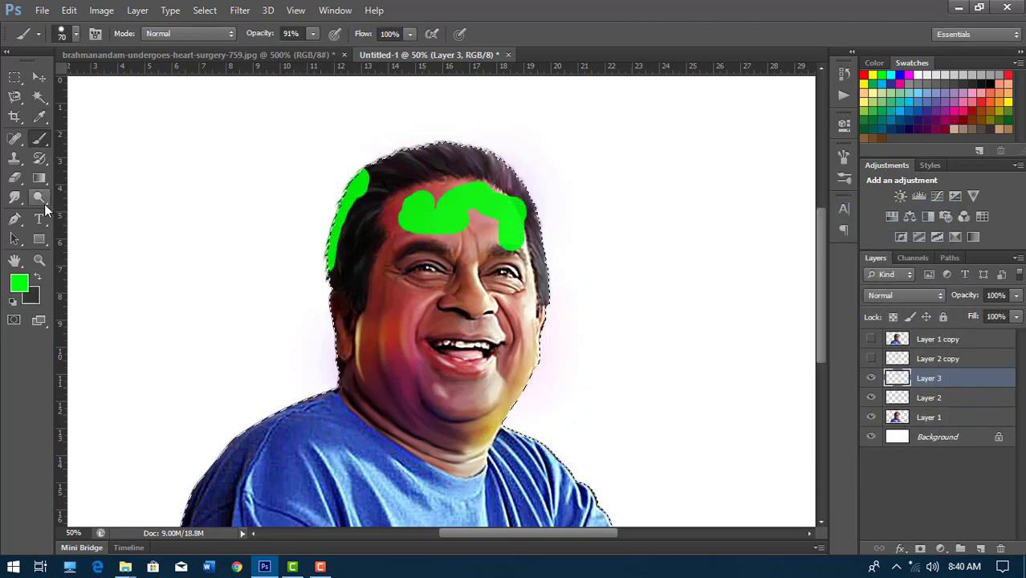
# After trying Color and Screen, set the green layer to Overlay at 42% opacity
pyautogui.click(884, 295)
pyautogui.click(877, 185)
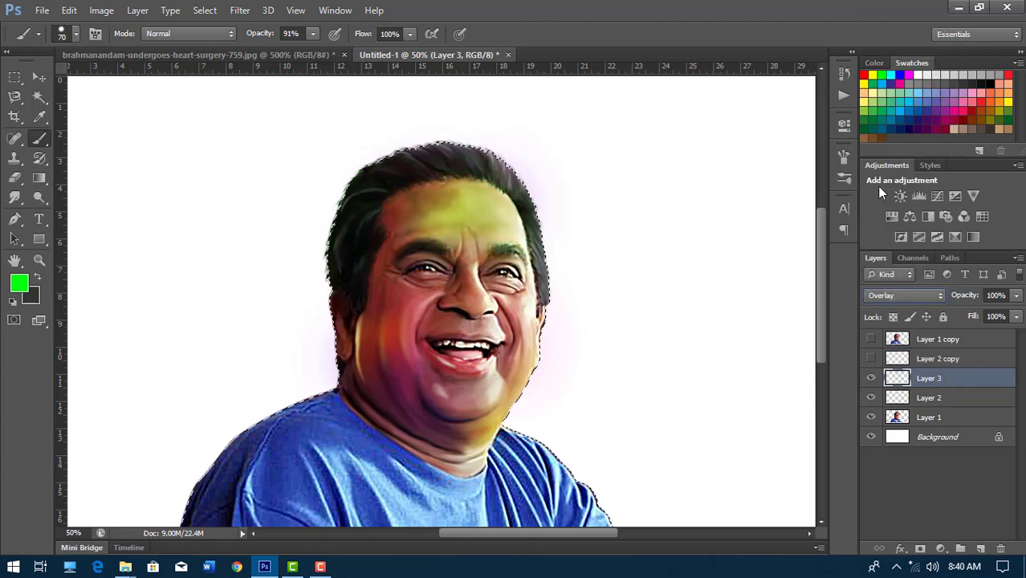
pyautogui.click(905, 297)
pyautogui.click(889, 376)
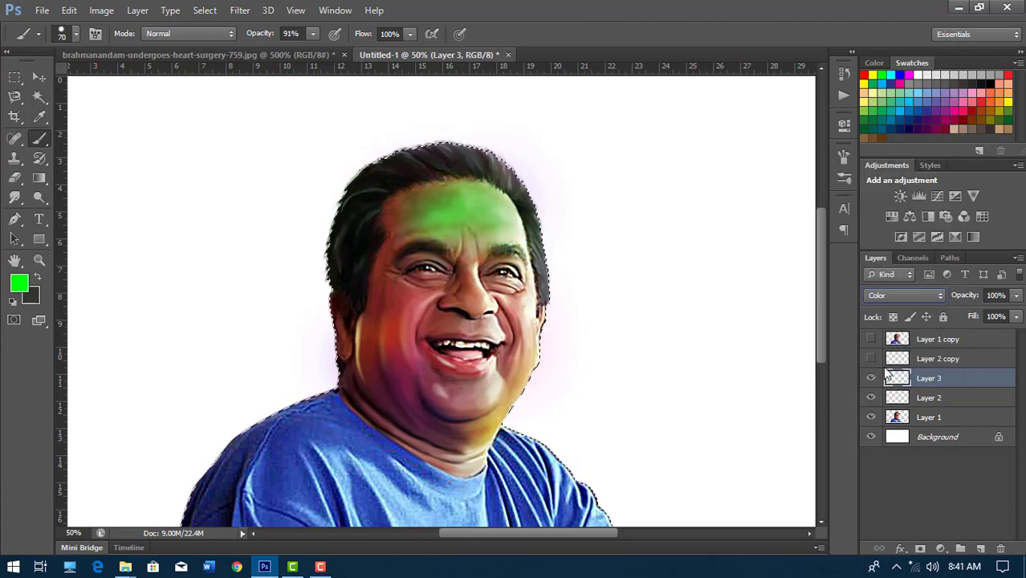
pyautogui.click(903, 296)
pyautogui.click(888, 129)
pyautogui.click(893, 296)
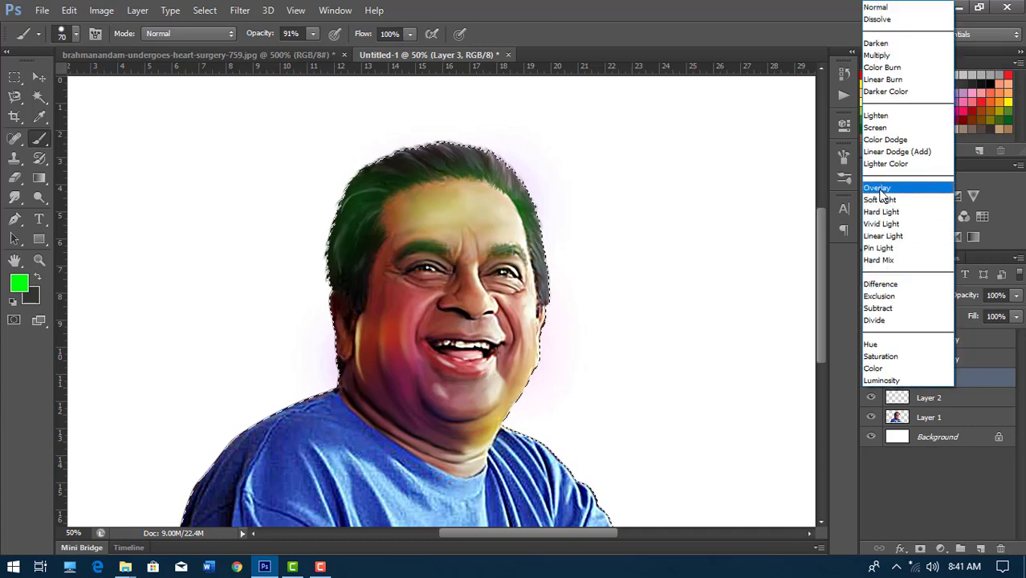
pyautogui.click(877, 188)
pyautogui.moveTo(965, 295); pyautogui.dragTo(921, 299)
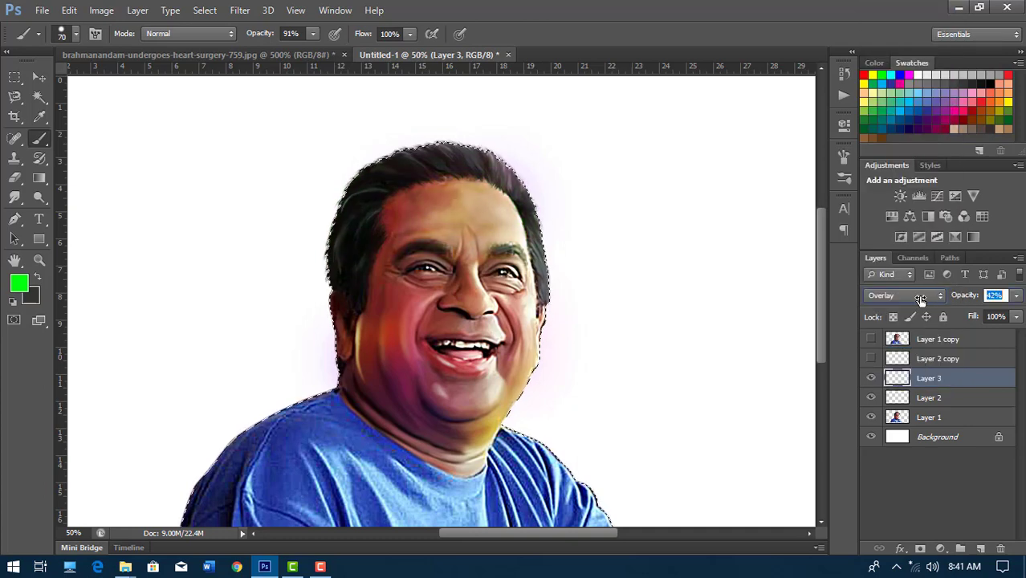
# Clear the selection and make Layer 1 active
pyautogui.click(14, 77)
pyautogui.click(302, 180)
pyautogui.click(967, 419)
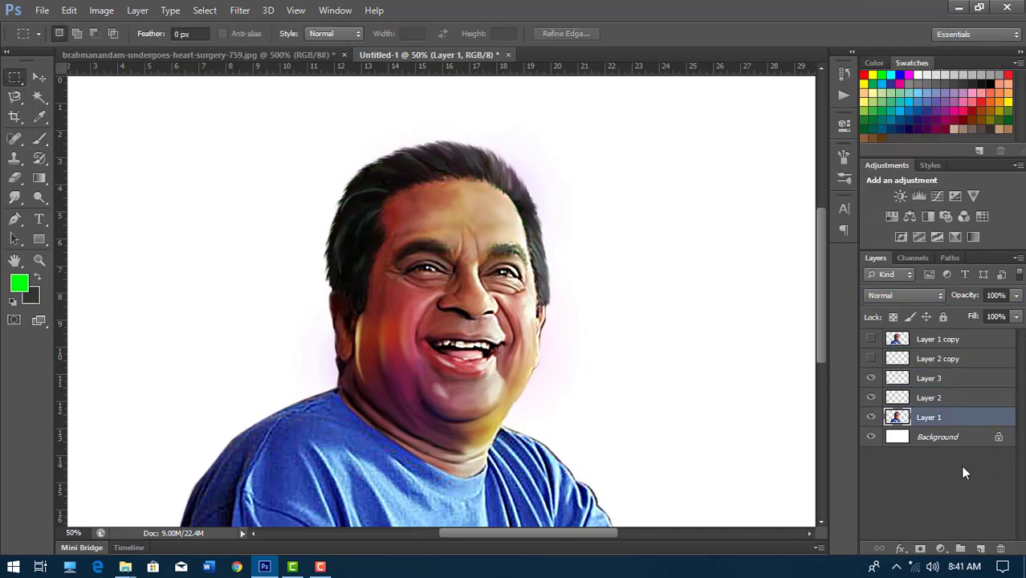
# Add a Curves adjustment, then delete Layer 3, Layer 2 and Layer 2 copy
pyautogui.click(940, 548)
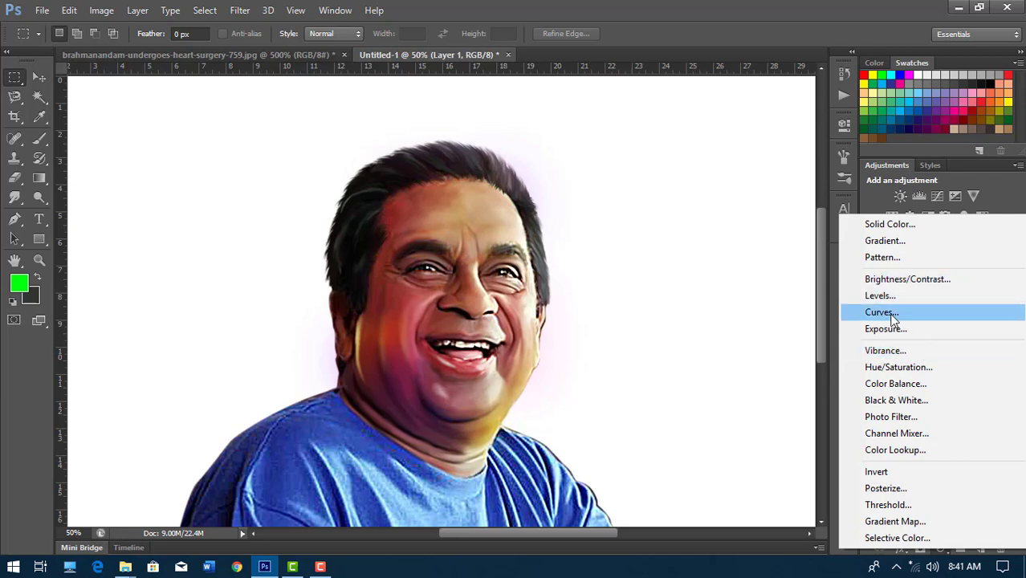
pyautogui.click(894, 314)
pyautogui.moveTo(729, 264); pyautogui.dragTo(784, 188)
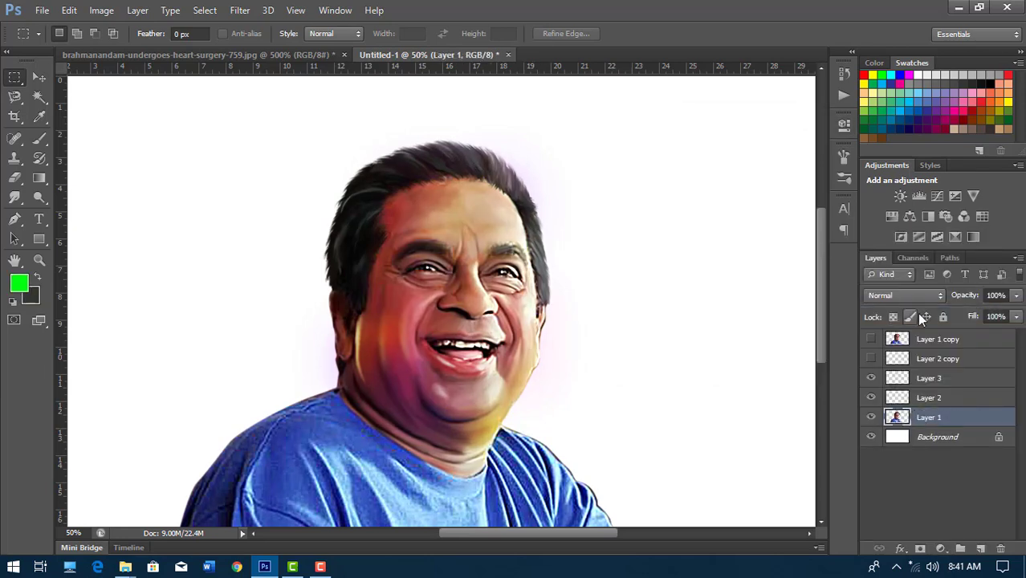
pyautogui.click(884, 397)
pyautogui.press('Delete')
pyautogui.click(884, 379)
pyautogui.press('Delete')
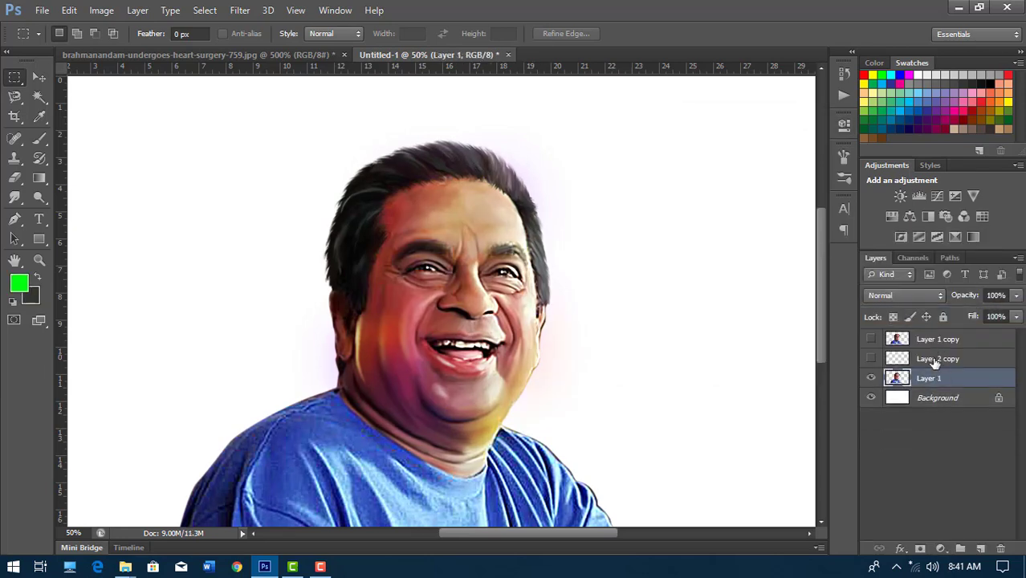
pyautogui.click(936, 363)
pyautogui.press('Delete')
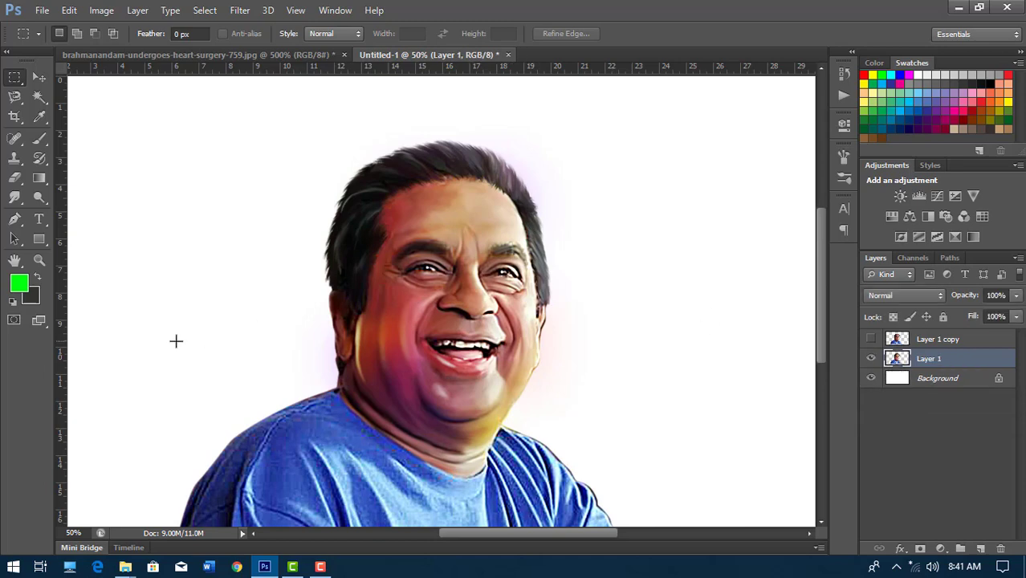
# Choose yellow for the brush and add a new layer for the neck tint
pyautogui.click(20, 285)
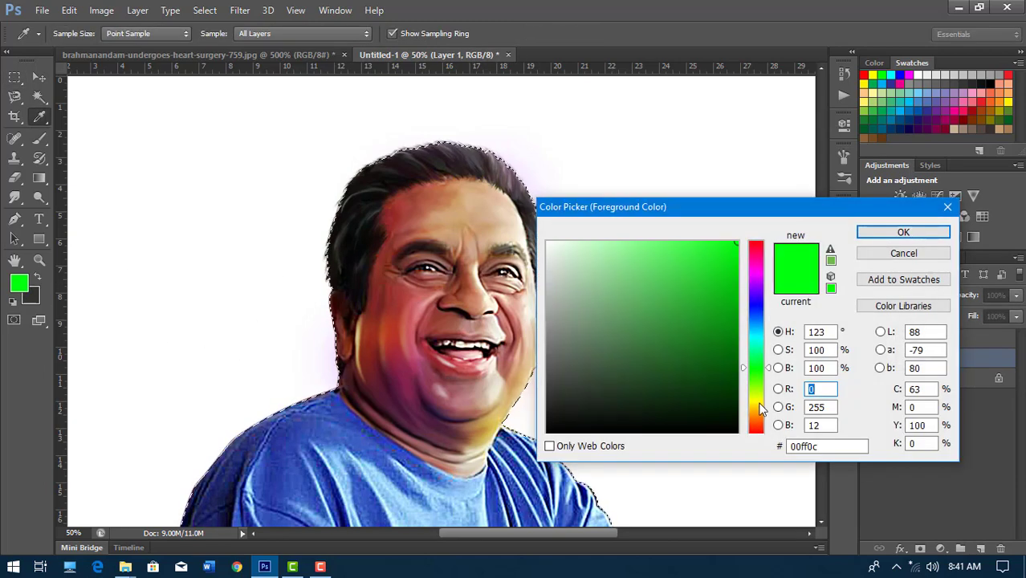
pyautogui.click(759, 413)
pyautogui.click(912, 231)
pyautogui.press('b')
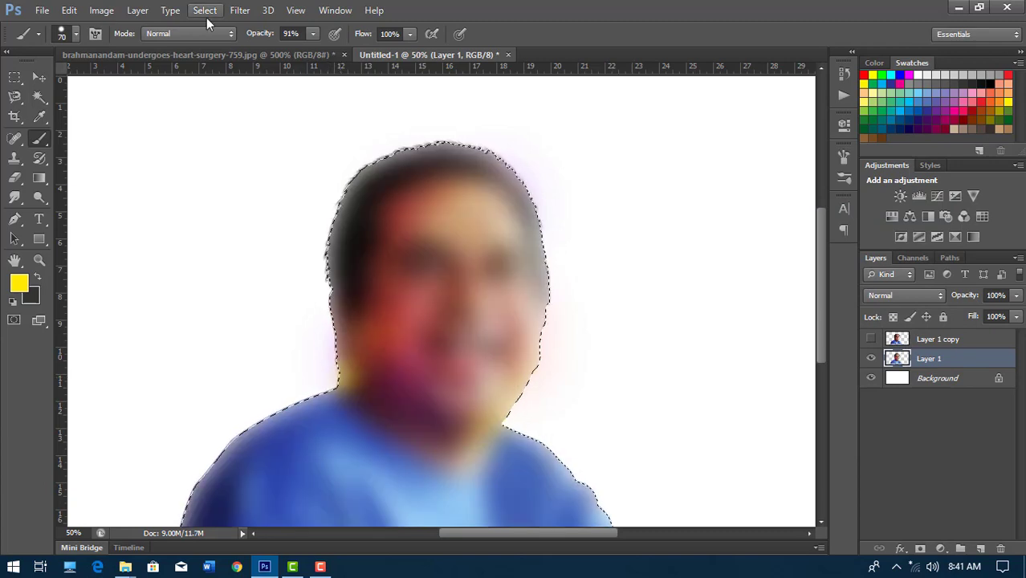
pyautogui.click(982, 551)
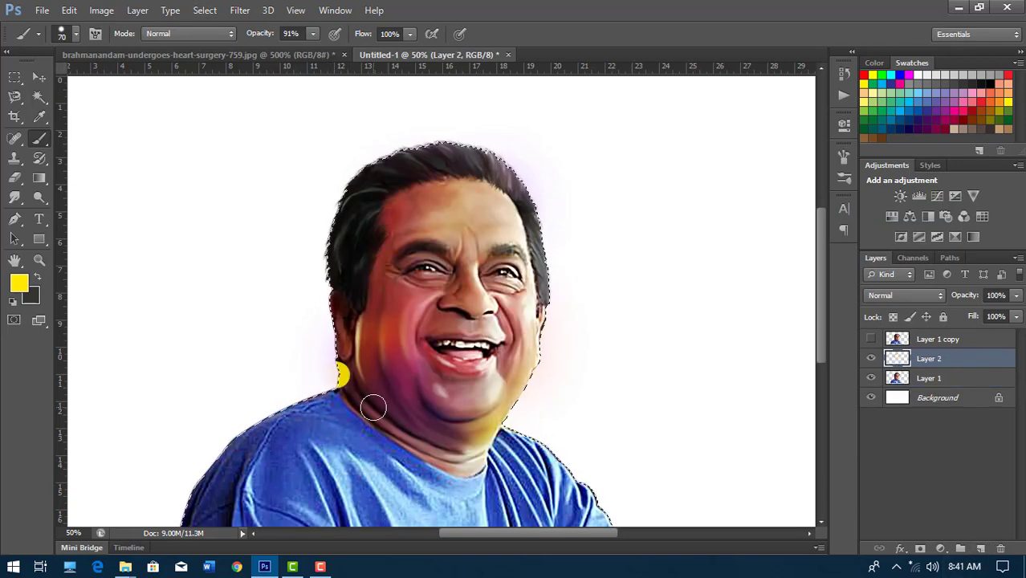
# Gaussian Blur the yellow dab, keep it in Normal mode, and merge it into Layer 1
pyautogui.click(239, 9)
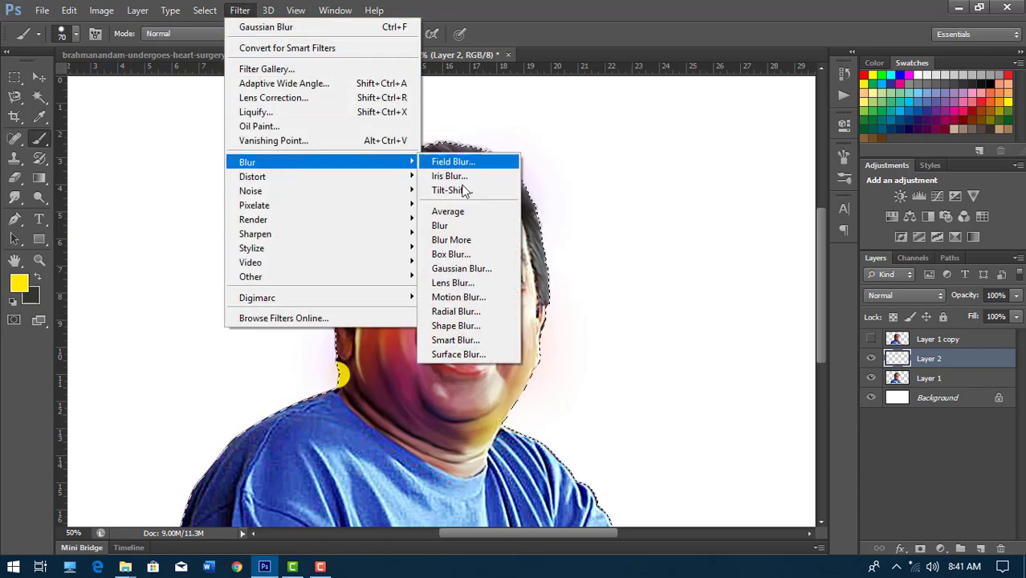
pyautogui.click(470, 287)
pyautogui.moveTo(704, 304); pyautogui.dragTo(720, 305)
pyautogui.click(860, 104)
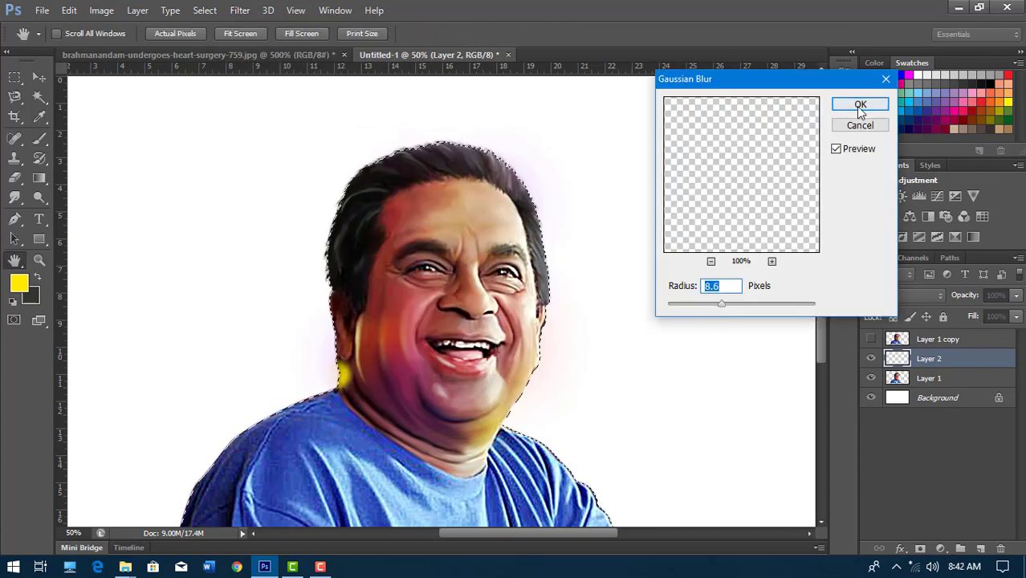
pyautogui.click(924, 295)
pyautogui.click(900, 491)
pyautogui.click(887, 295)
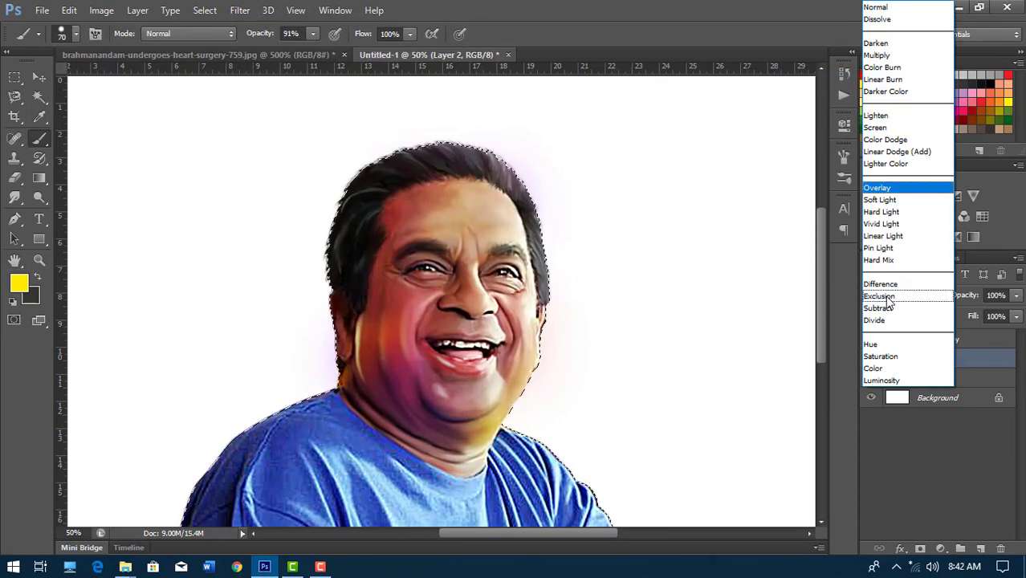
pyautogui.click(887, 8)
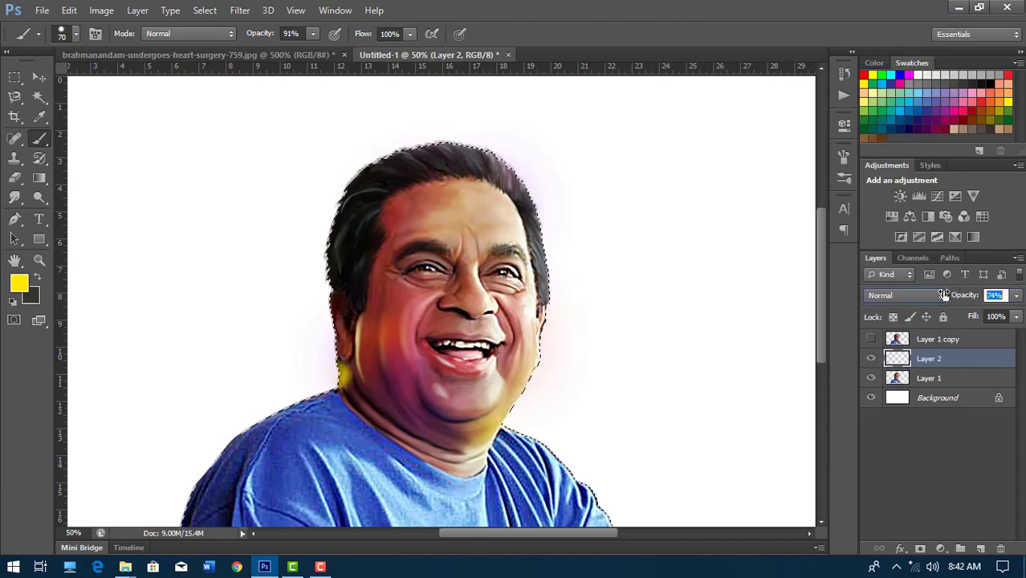
pyautogui.hotkey('ctrl', 'e')
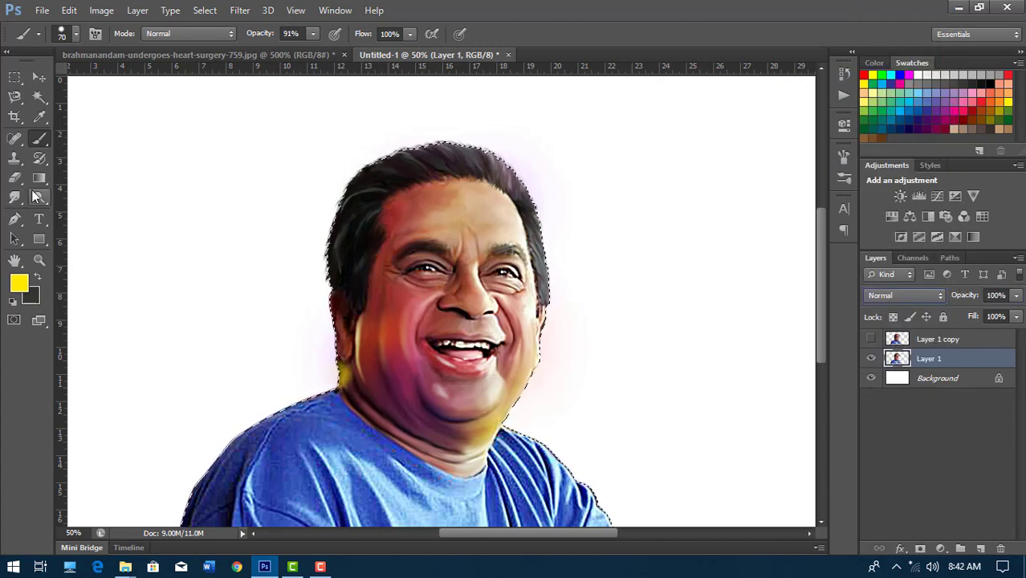
# Smudge the yellow band down along the neck edge with a 35 px smudge brush
pyautogui.hotkey('ctrl', '+')
pyautogui.hotkey('ctrl', '+')
pyautogui.hotkey('ctrl', '+')
pyautogui.scroll(-5, 263, 201)
pyautogui.press('r')
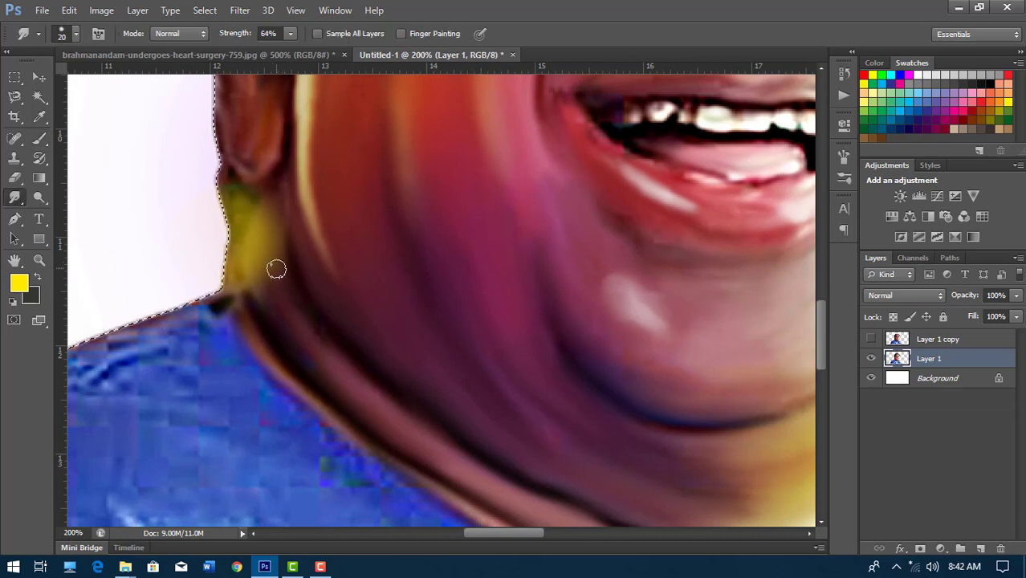
pyautogui.moveTo(273, 270)
pyautogui.mouseDown()
pyautogui.moveTo(293, 339)
pyautogui.moveTo(314, 359)
pyautogui.moveTo(291, 245)
pyautogui.mouseUp()
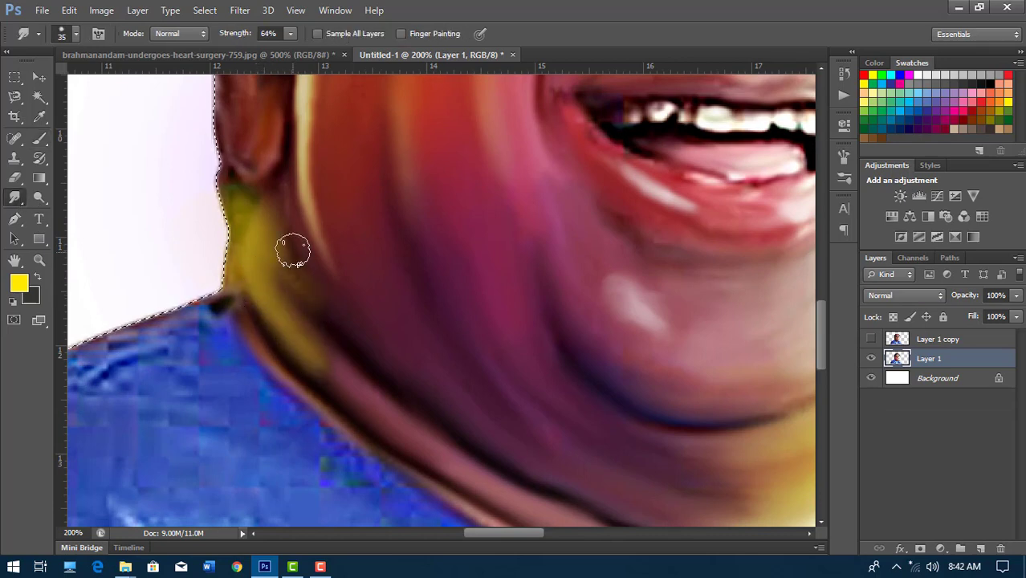
pyautogui.press(']')
pyautogui.moveTo(369, 410)
pyautogui.mouseDown()
pyautogui.moveTo(362, 340)
pyautogui.moveTo(394, 372)
pyautogui.mouseUp()
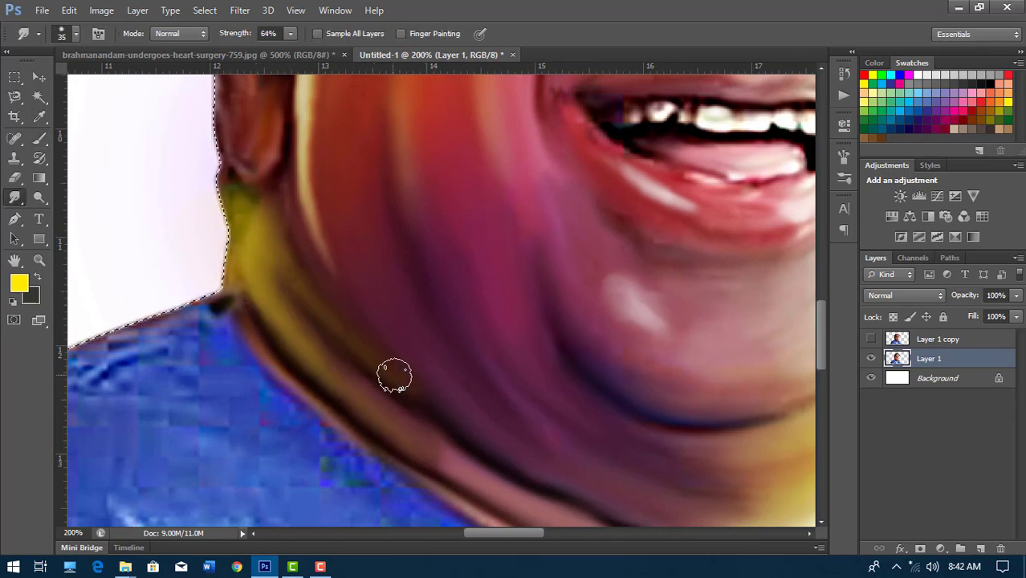
pyautogui.hotkey('ctrl', '-')
pyautogui.moveTo(259, 288); pyautogui.dragTo(252, 344)
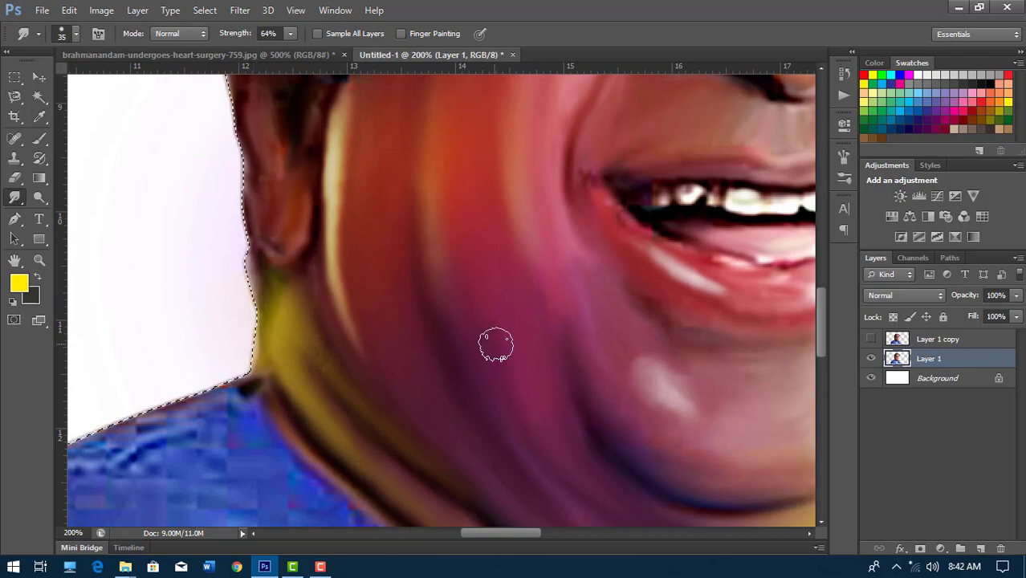
# Reframe the whole face, add an empty Layer 2 above Layer 1, and deselect
pyautogui.hotkey('ctrl', '-')
pyautogui.moveTo(496, 346); pyautogui.dragTo(481, 405)
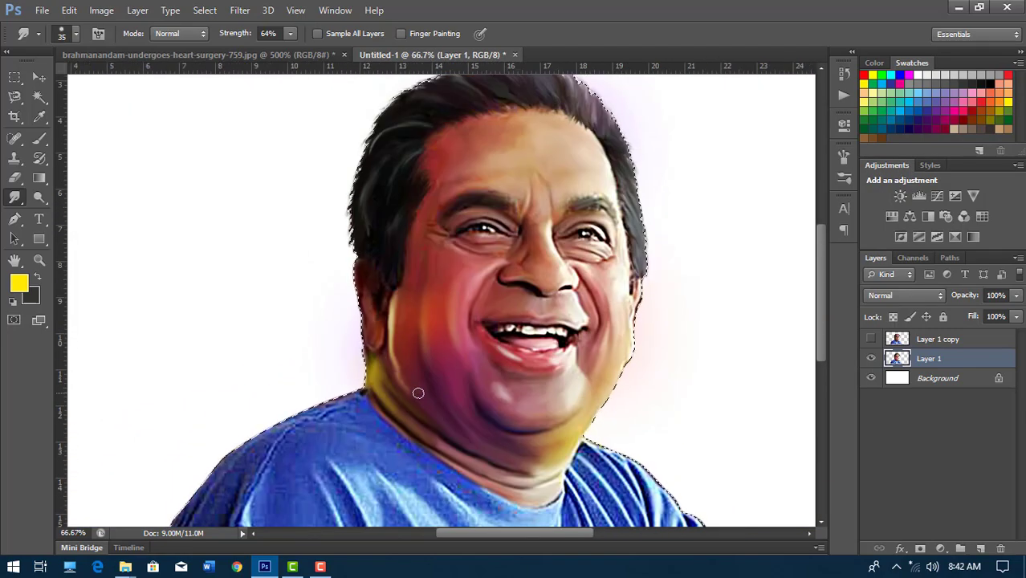
pyautogui.hotkey('ctrl', '+')
pyautogui.hotkey('ctrl', '+')
pyautogui.moveTo(412, 394); pyautogui.dragTo(328, 178)
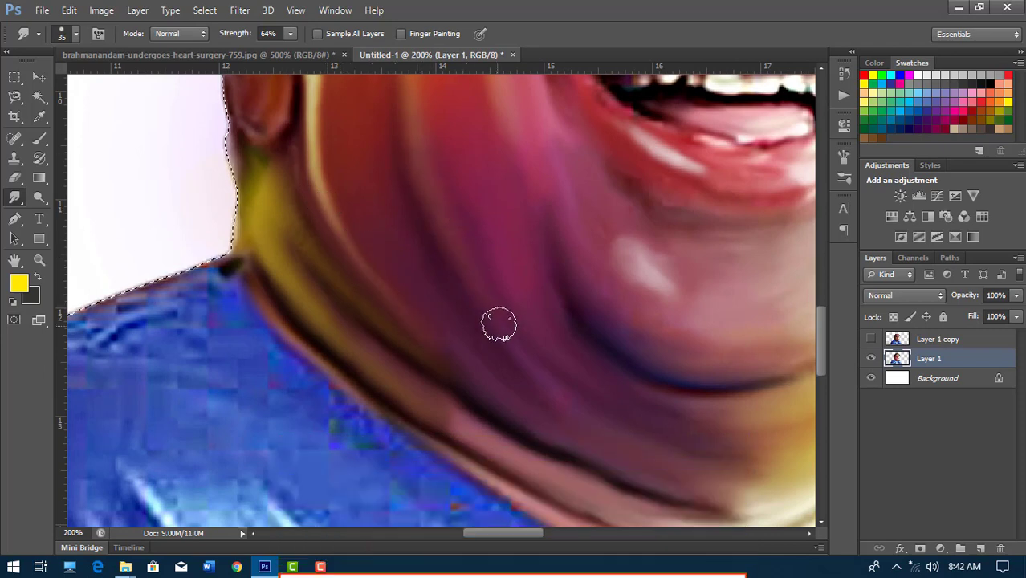
pyautogui.moveTo(508, 111); pyautogui.dragTo(456, 208)
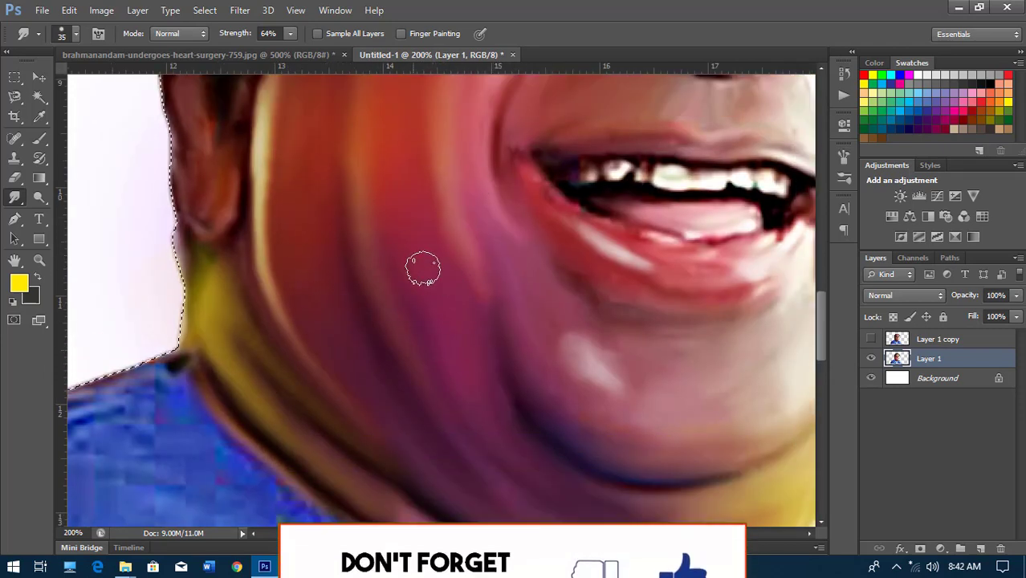
pyautogui.hotkey('ctrl', '-')
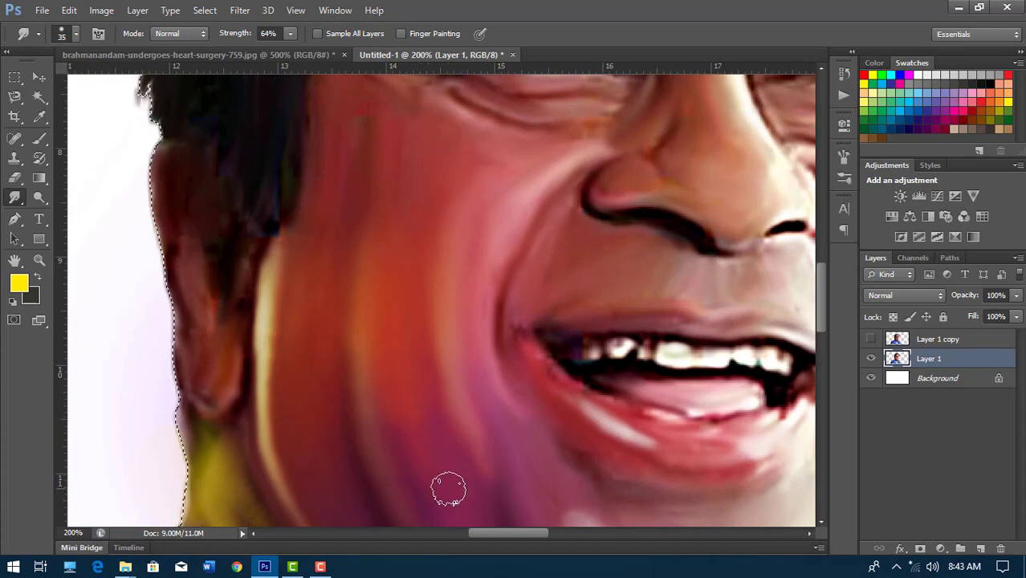
pyautogui.hotkey('ctrl', '-')
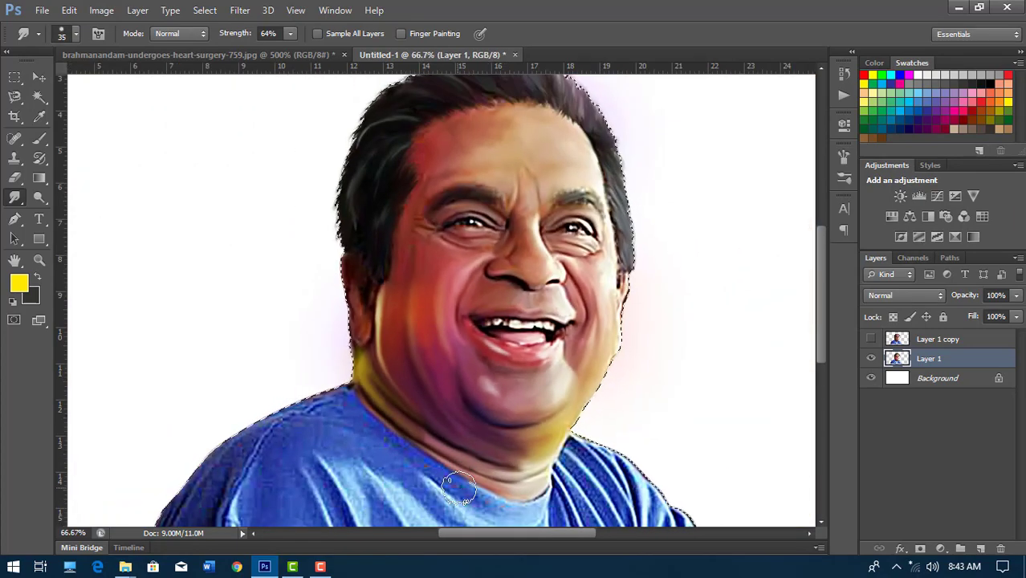
pyautogui.hotkey('ctrl', '+')
pyautogui.hotkey('ctrl', '-')
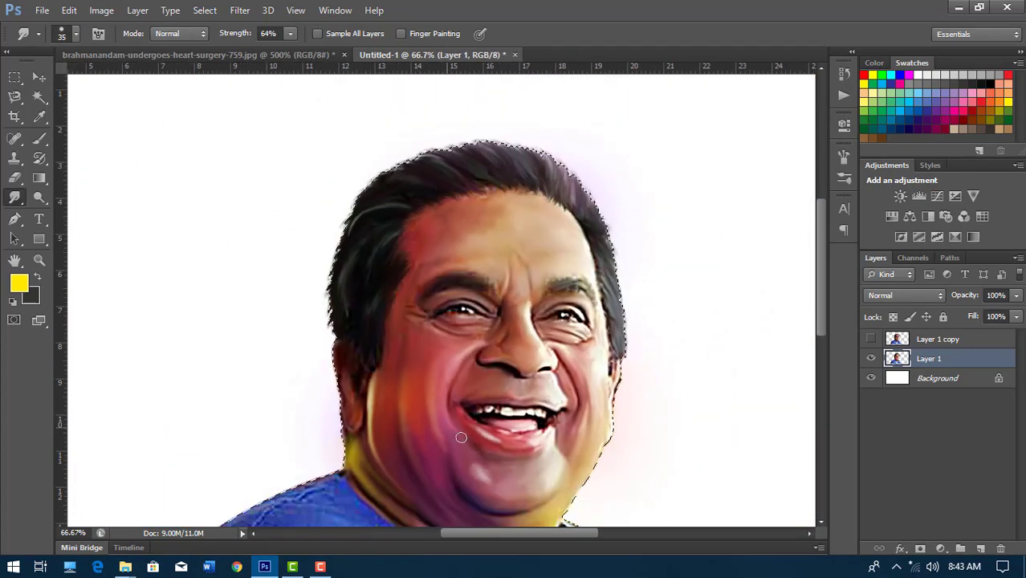
pyautogui.click(981, 548)
pyautogui.hotkey('ctrl', 'd')
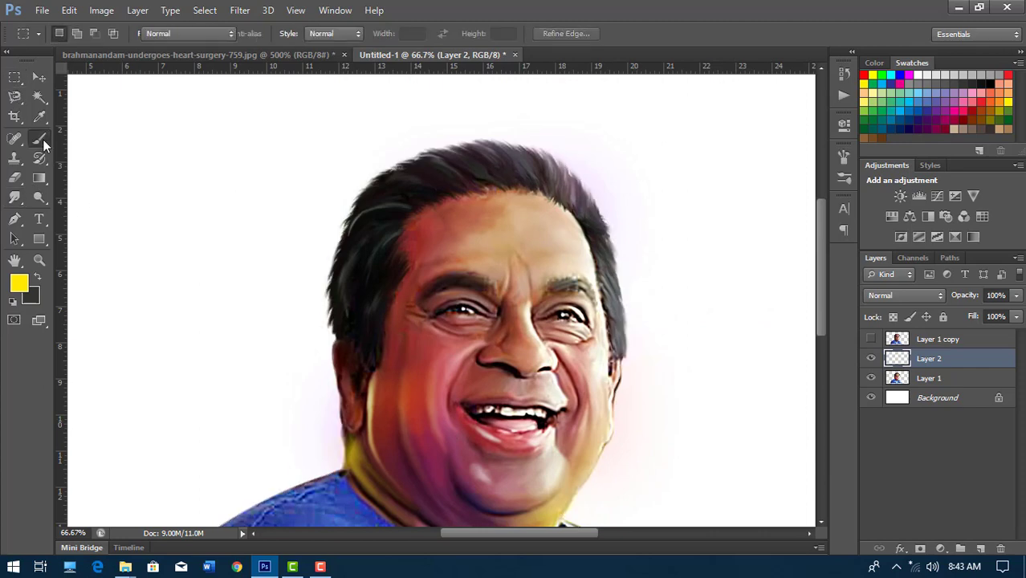
# Paint a cyan stroke over the top of the hair, set it to Overlay, and clip it to Layer 1
pyautogui.click(40, 138)
pyautogui.click(19, 283)
pyautogui.click(883, 233)
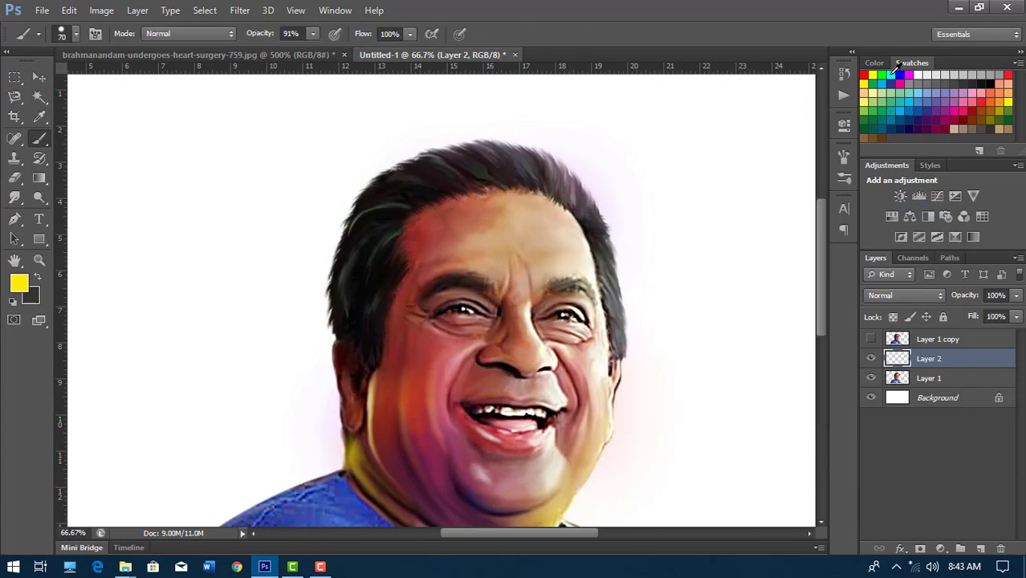
pyautogui.click(891, 74)
pyautogui.moveTo(514, 141); pyautogui.dragTo(351, 225)
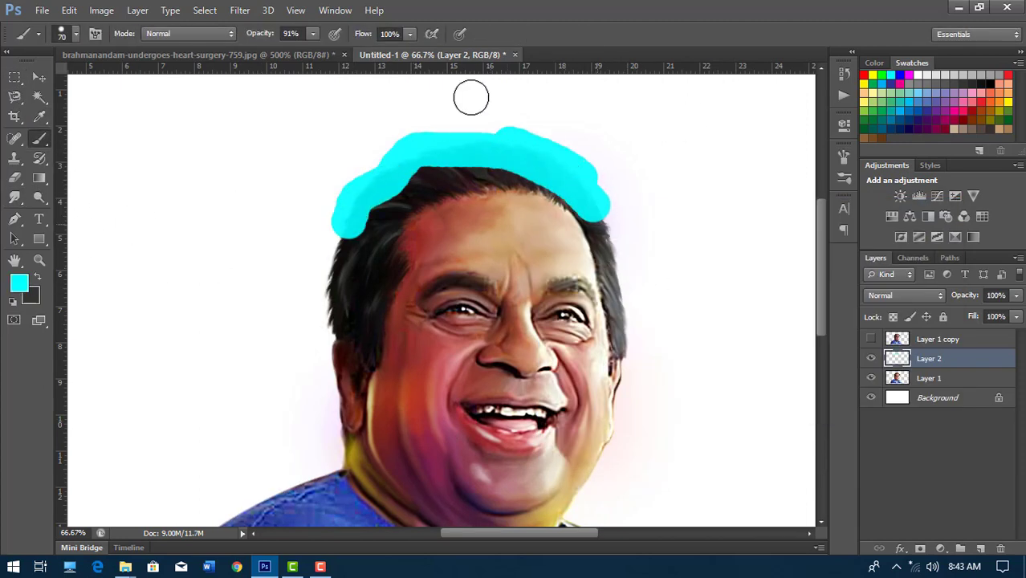
pyautogui.click(890, 295)
pyautogui.click(875, 183)
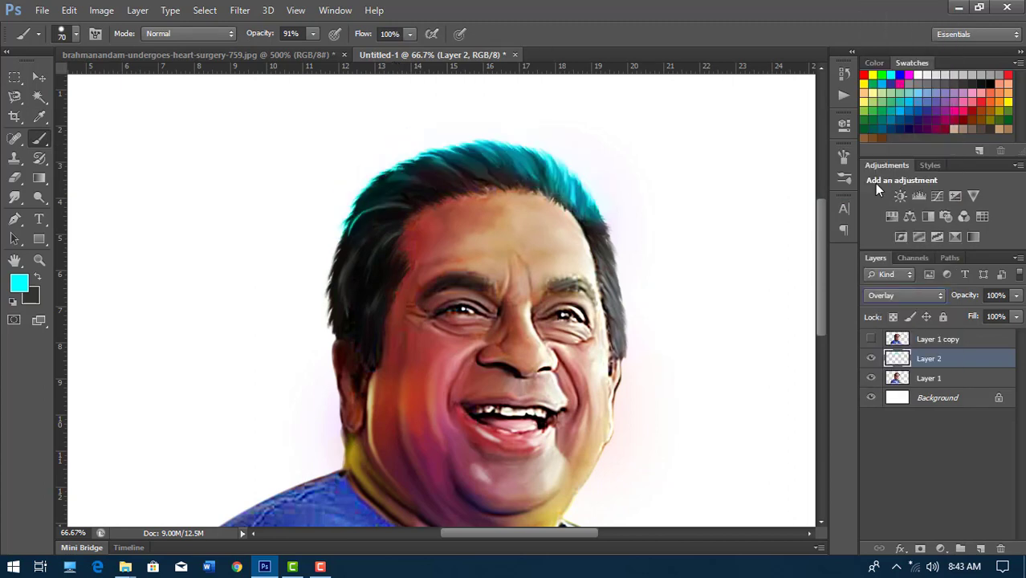
pyautogui.click(959, 378)
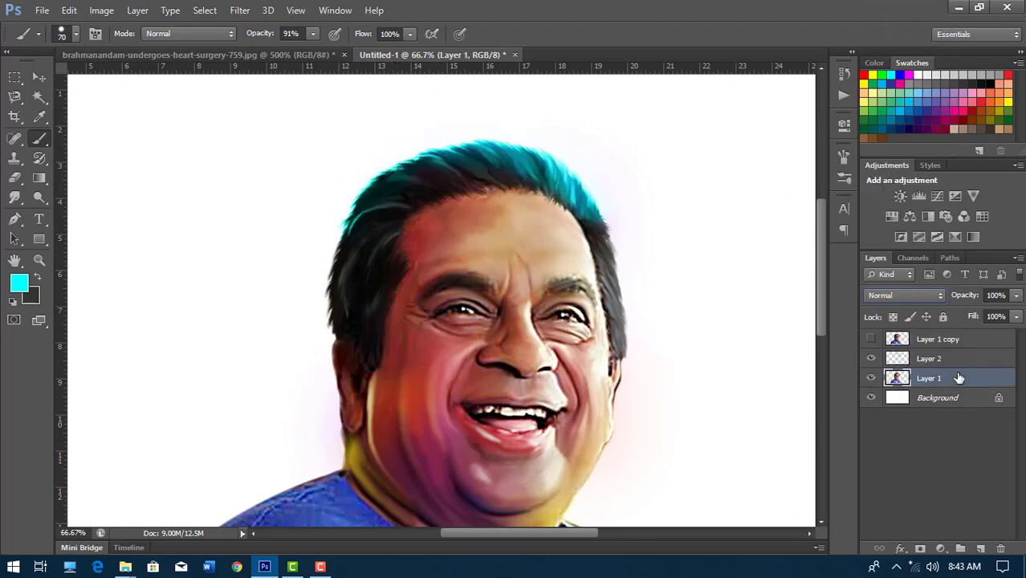
pyautogui.keyDown('alt'); pyautogui.click(953, 362); pyautogui.keyUp('alt')
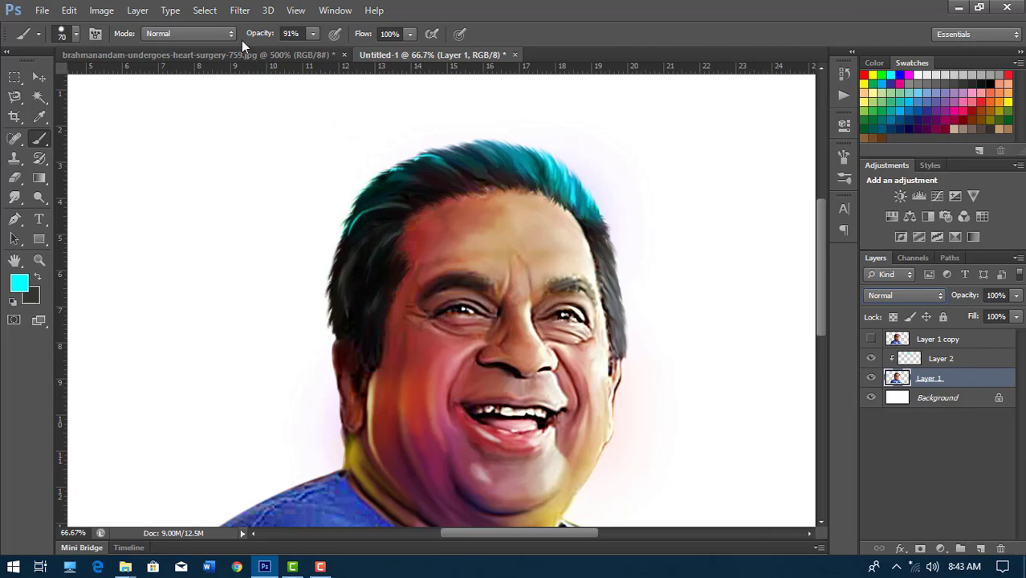
# Blur the cyan layer with an 8.6 px Gaussian Blur, merge it, and add a new layer
pyautogui.click(240, 10)
pyautogui.click(482, 266)
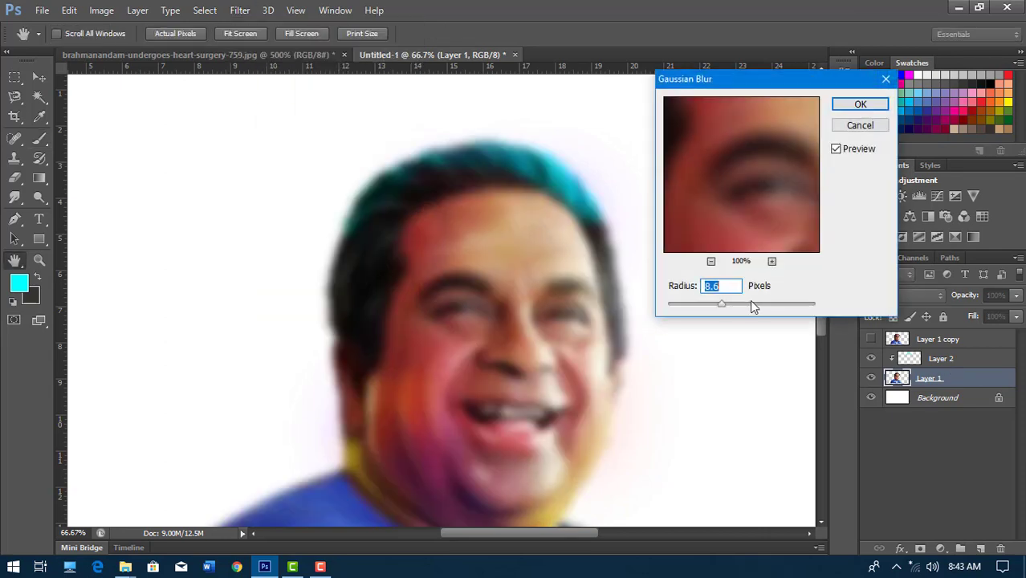
pyautogui.click(860, 125)
pyautogui.click(941, 358)
pyautogui.click(240, 10)
pyautogui.click(472, 265)
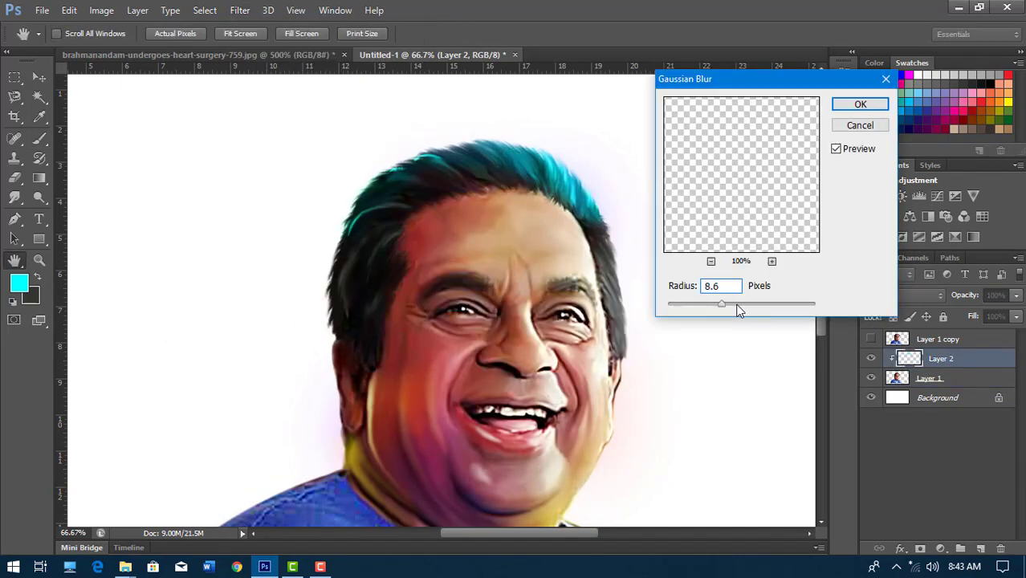
pyautogui.moveTo(739, 311); pyautogui.dragTo(754, 304)
pyautogui.click(860, 105)
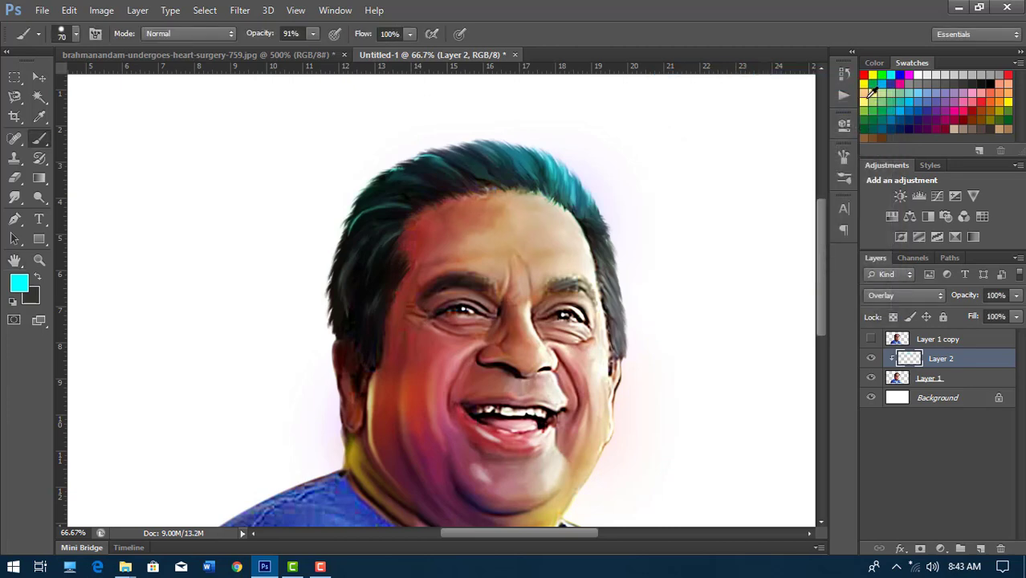
pyautogui.press('Delete')
pyautogui.click(981, 549)
# Paint magenta left of the hair, yellow above it, and red along its right side
pyautogui.click(20, 284)
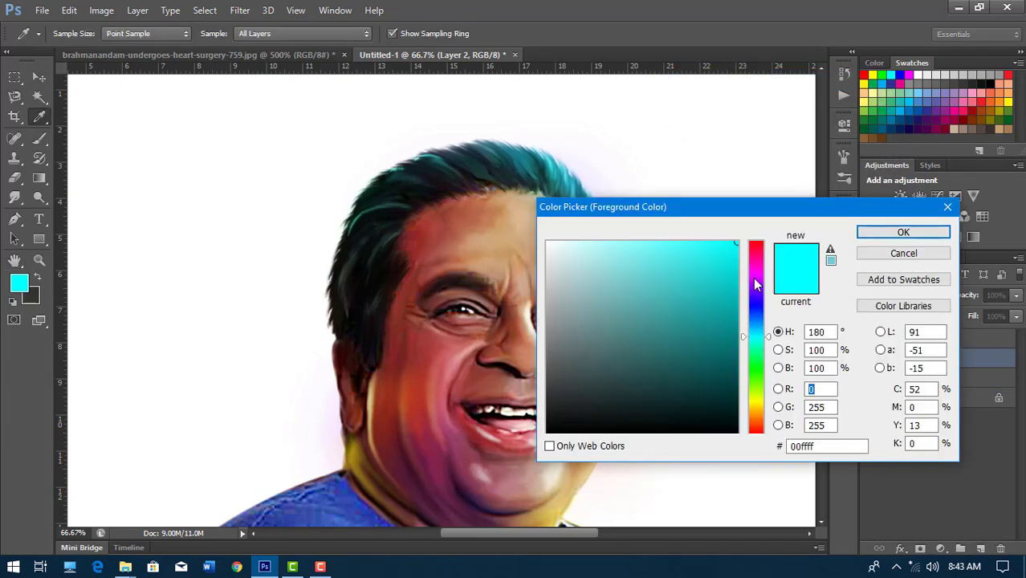
pyautogui.click(757, 277)
pyautogui.click(903, 232)
pyautogui.moveTo(347, 232); pyautogui.dragTo(329, 298)
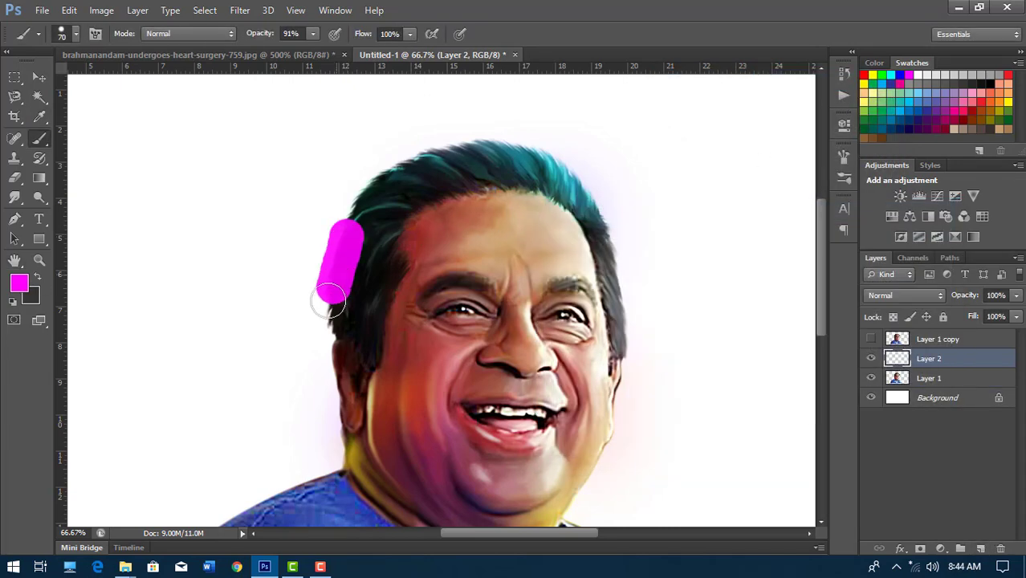
pyautogui.click(20, 286)
pyautogui.click(757, 403)
pyautogui.click(904, 232)
pyautogui.moveTo(394, 167); pyautogui.dragTo(360, 207)
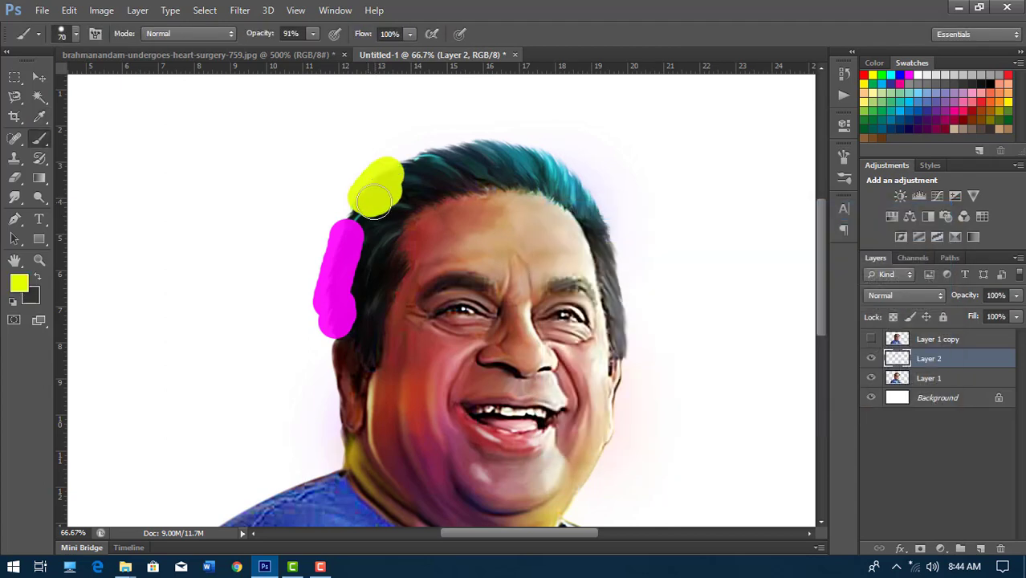
pyautogui.click(20, 283)
pyautogui.click(757, 426)
pyautogui.click(903, 232)
pyautogui.moveTo(594, 165); pyautogui.dragTo(630, 303)
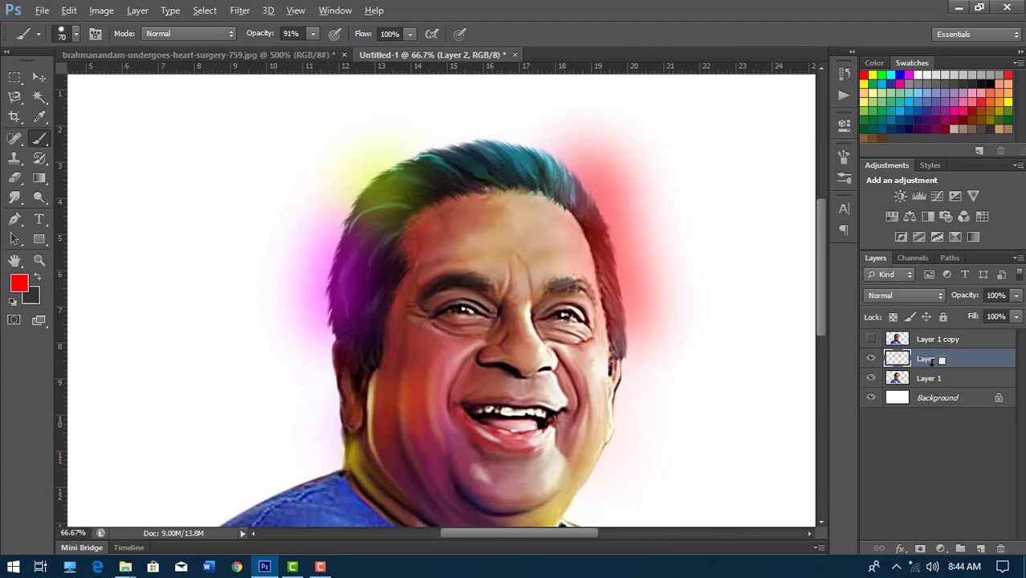
# Blend the hair colour strokes as Soft Light and merge them into Layer 1
pyautogui.click(906, 296)
pyautogui.click(880, 188)
pyautogui.click(899, 296)
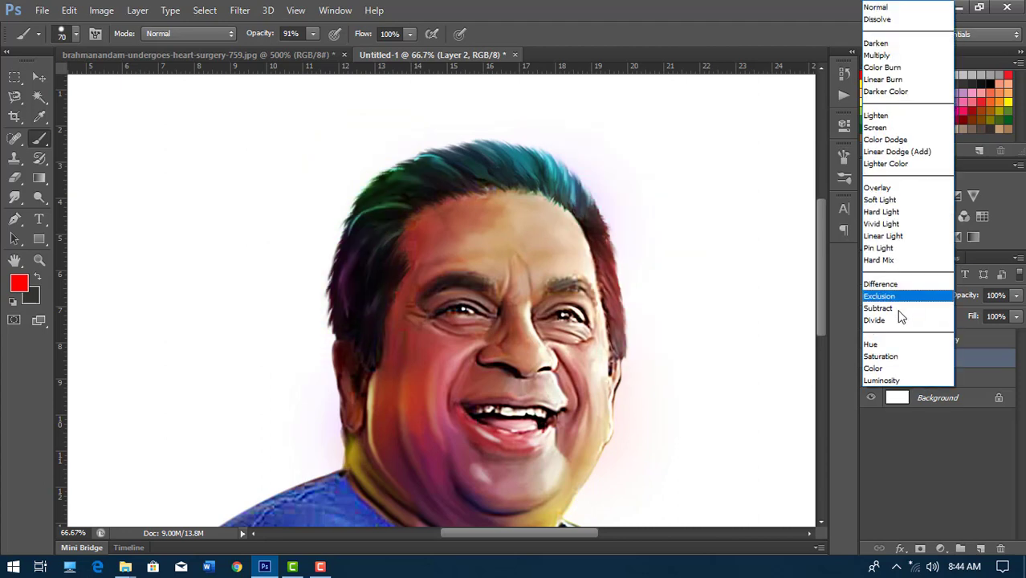
pyautogui.click(884, 369)
pyautogui.click(905, 297)
pyautogui.click(883, 185)
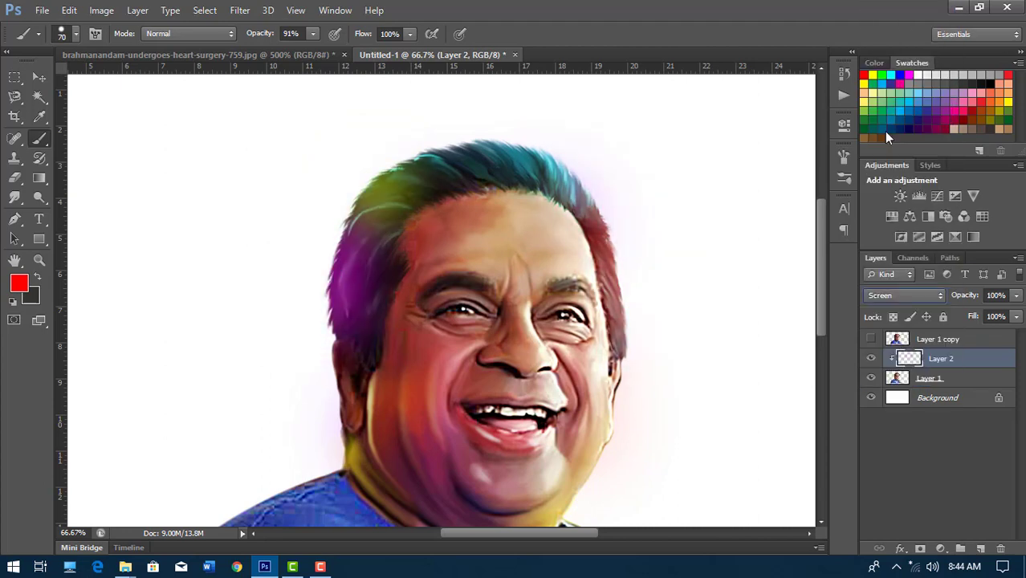
pyautogui.press('Down')
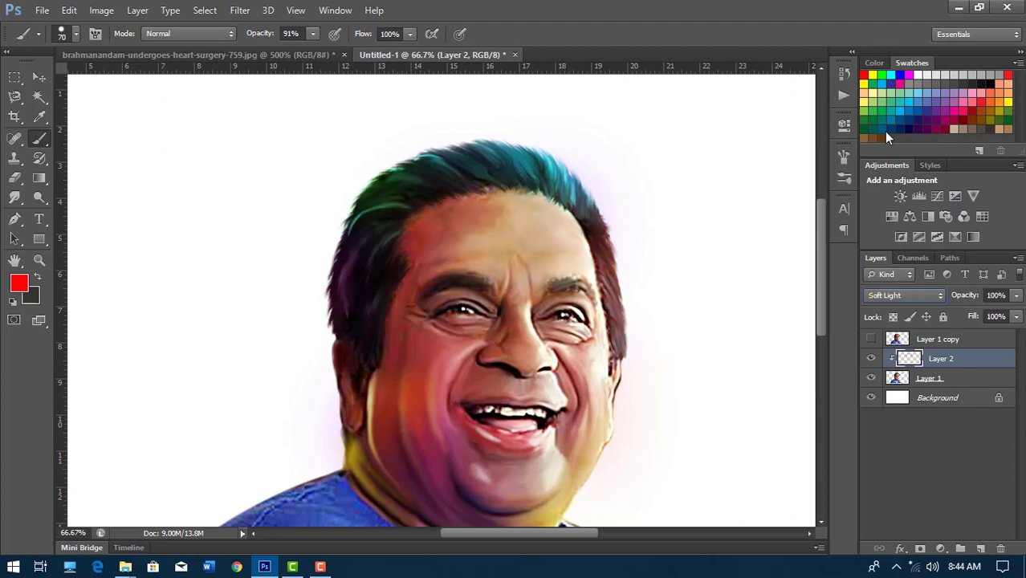
pyautogui.hotkey('ctrl', '-')
pyautogui.hotkey('ctrl', '-')
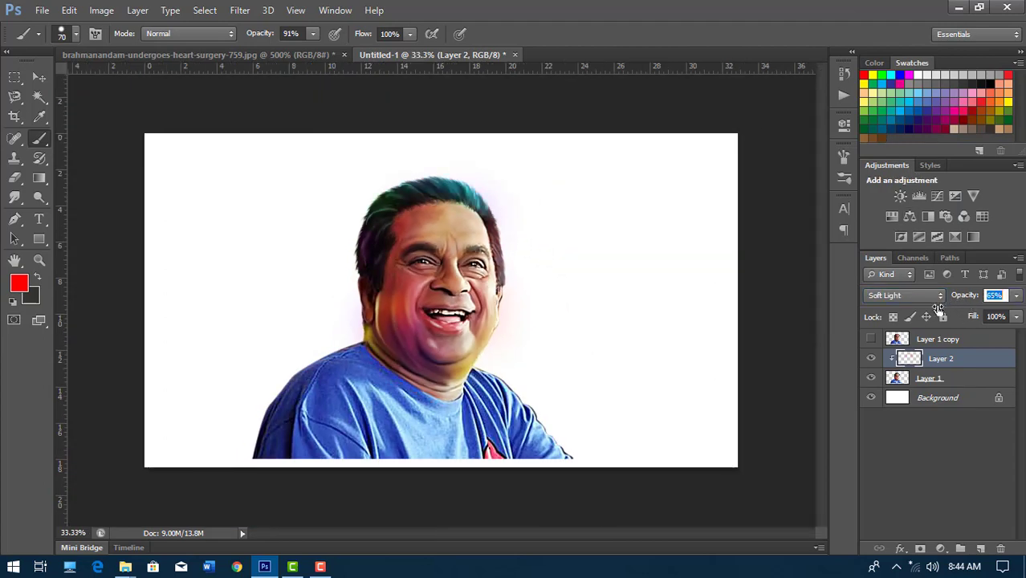
pyautogui.hotkey('ctrl', 'e')
pyautogui.hotkey('ctrl', '+')
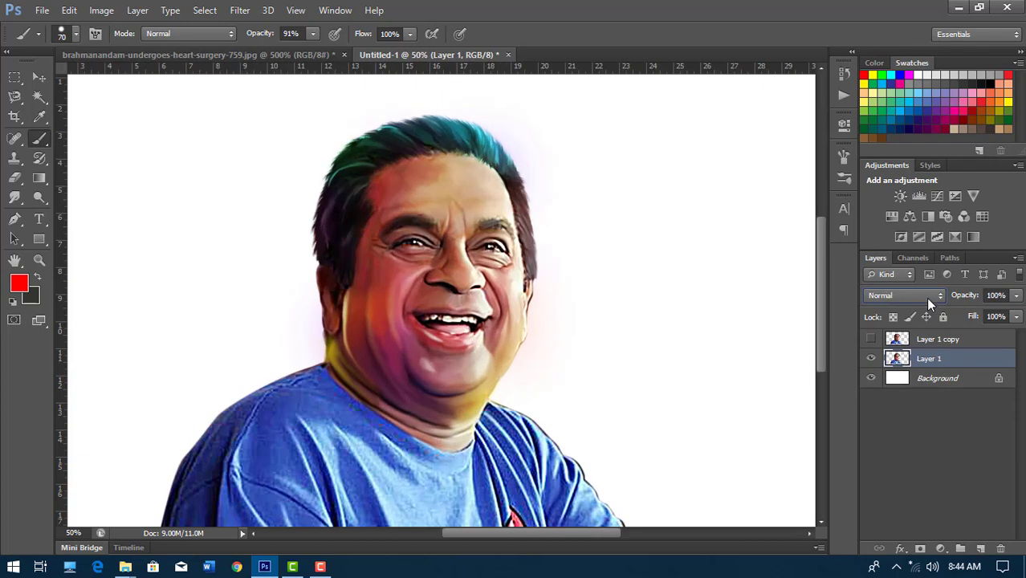
# Trace the tongue with the Pen tool and turn the path into a selection
pyautogui.hotkey('ctrl', '+')
pyautogui.hotkey('ctrl', '+')
pyautogui.hotkey('ctrl', '+')
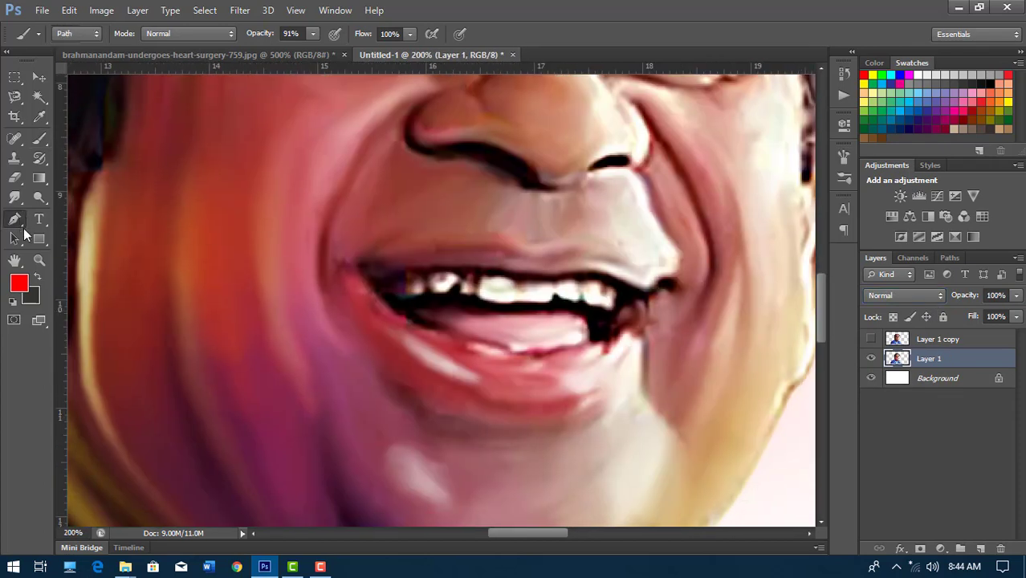
pyautogui.click(23, 228)
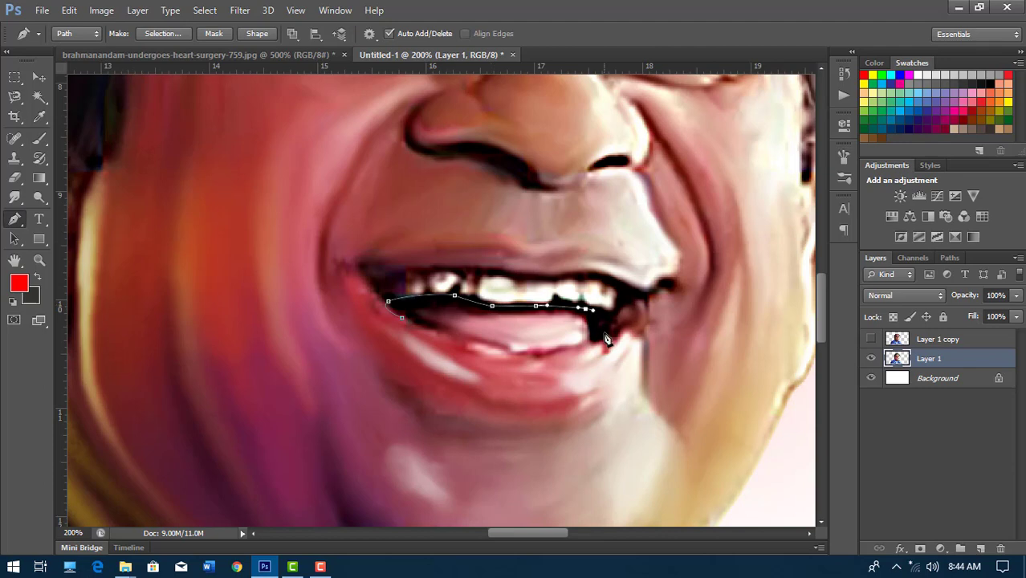
pyautogui.click(980, 548)
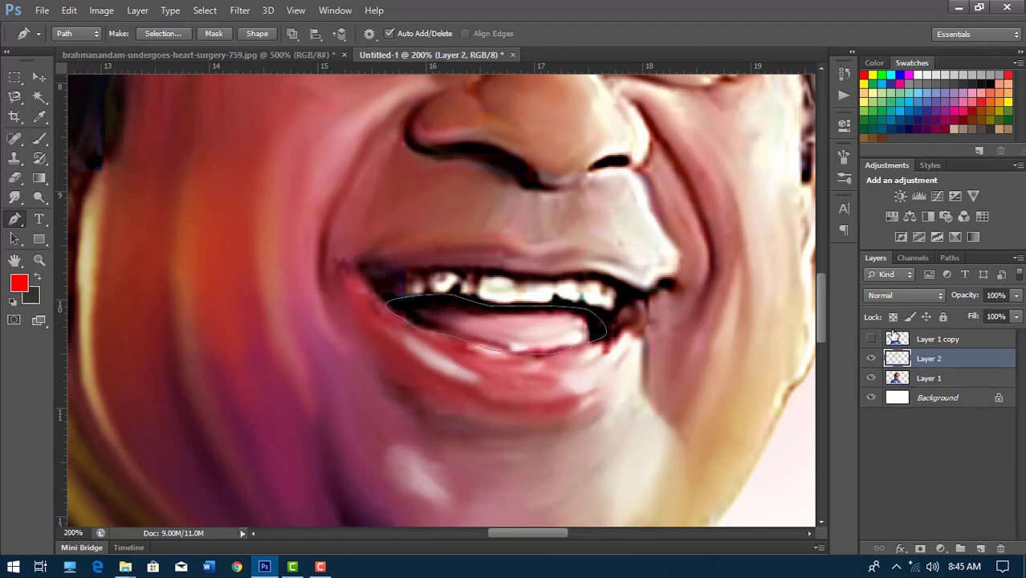
pyautogui.rightClick(532, 208)
pyautogui.click(584, 280)
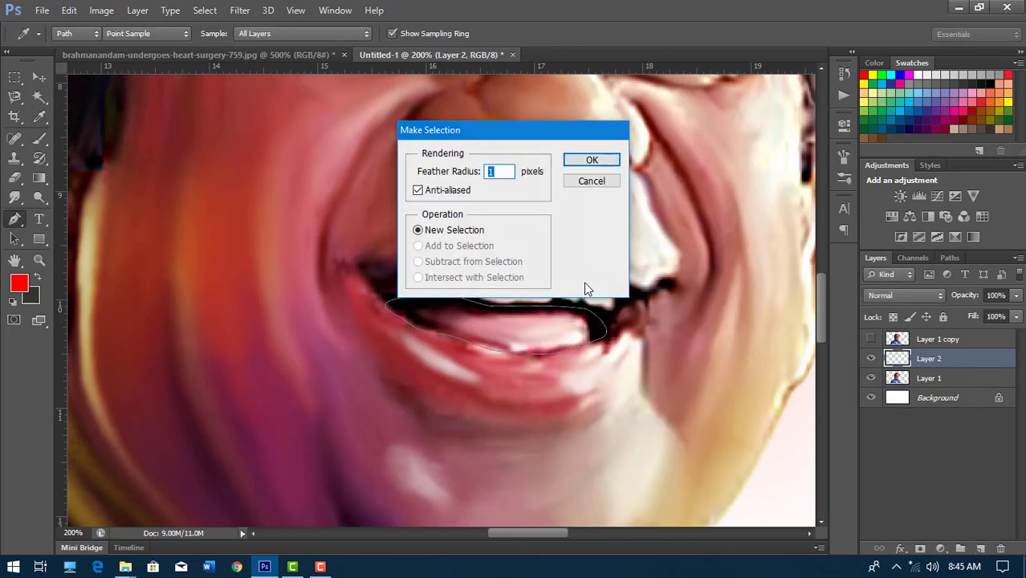
pyautogui.press('Return')
pyautogui.click(938, 382)
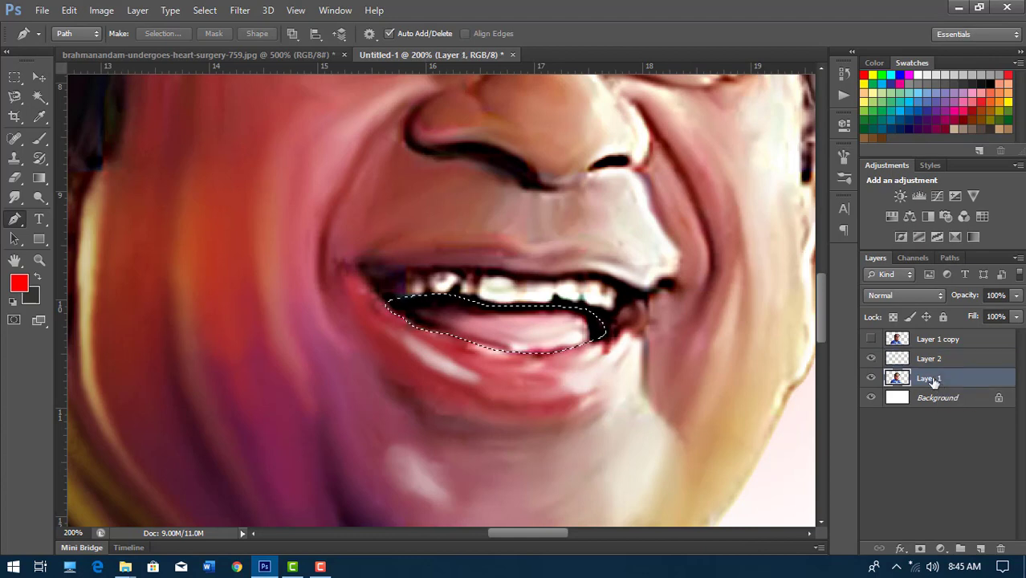
pyautogui.click(980, 549)
pyautogui.hotkey('ctrl', 'alt', 'z')
pyautogui.hotkey('ctrl', 'alt', 'z')
pyautogui.hotkey('ctrl', 'alt', 'z')
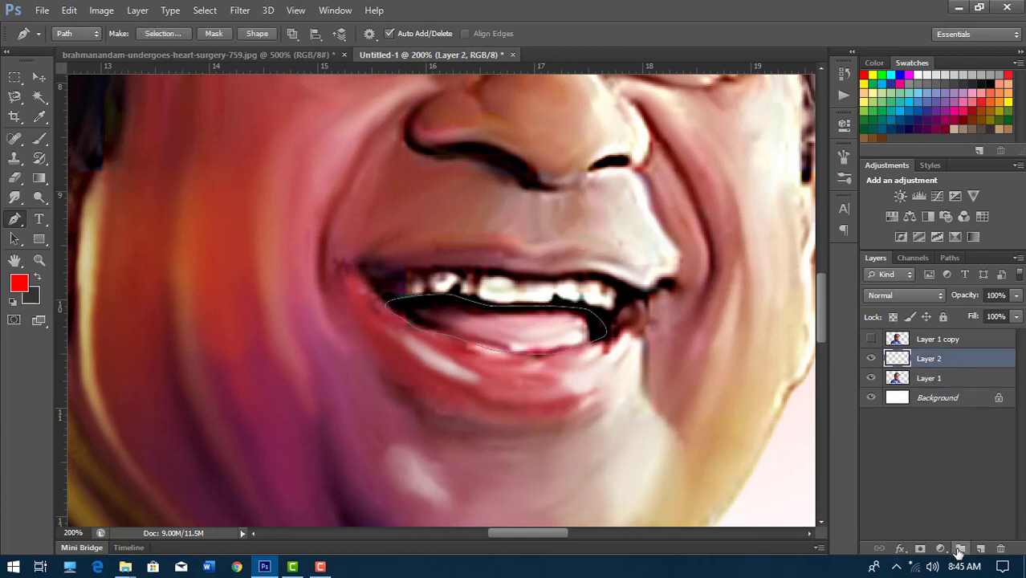
# With Layer 1 active, make the tongue path into a selection again
pyautogui.click(962, 378)
pyautogui.rightClick(572, 320)
pyautogui.click(633, 283)
pyautogui.press('Return')
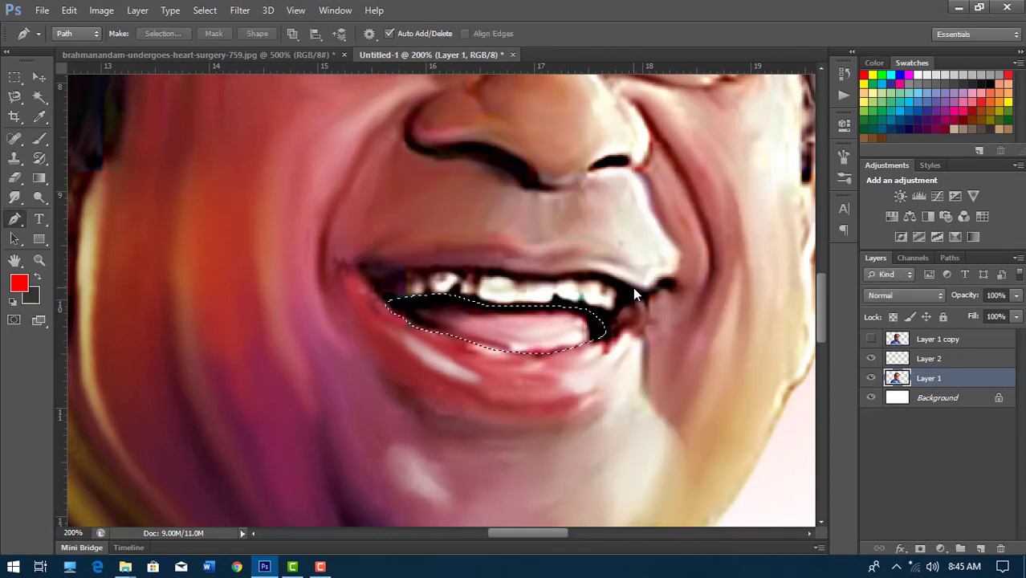
pyautogui.rightClick(543, 278)
pyautogui.press('Escape')
pyautogui.press('m')
# Feather the tongue selection 10 px, copy it to Layer 3, and add a Hue/Saturation adjustment
pyautogui.rightClick(446, 281)
pyautogui.click(474, 247)
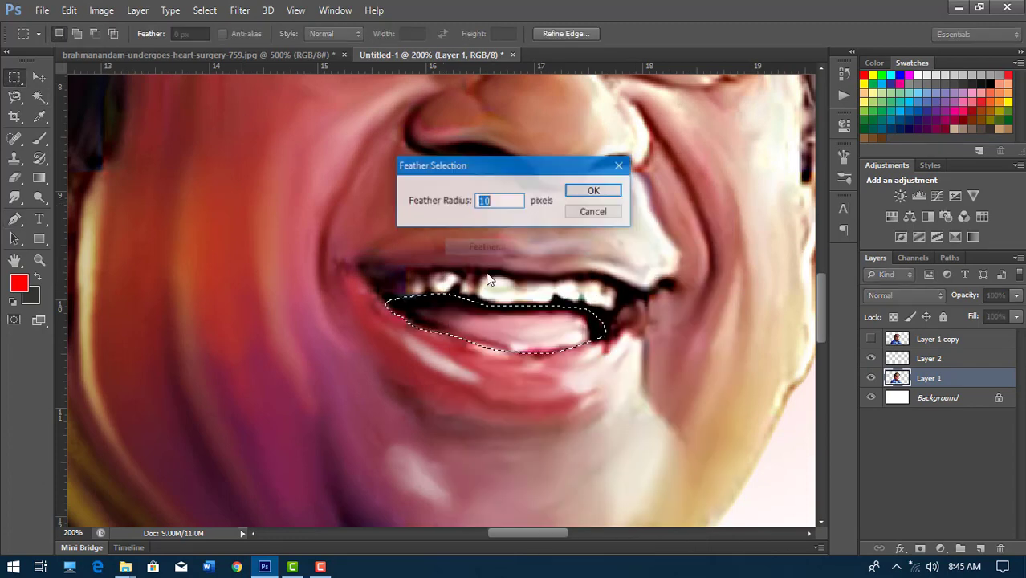
pyautogui.press('Return')
pyautogui.hotkey('ctrl', 'j')
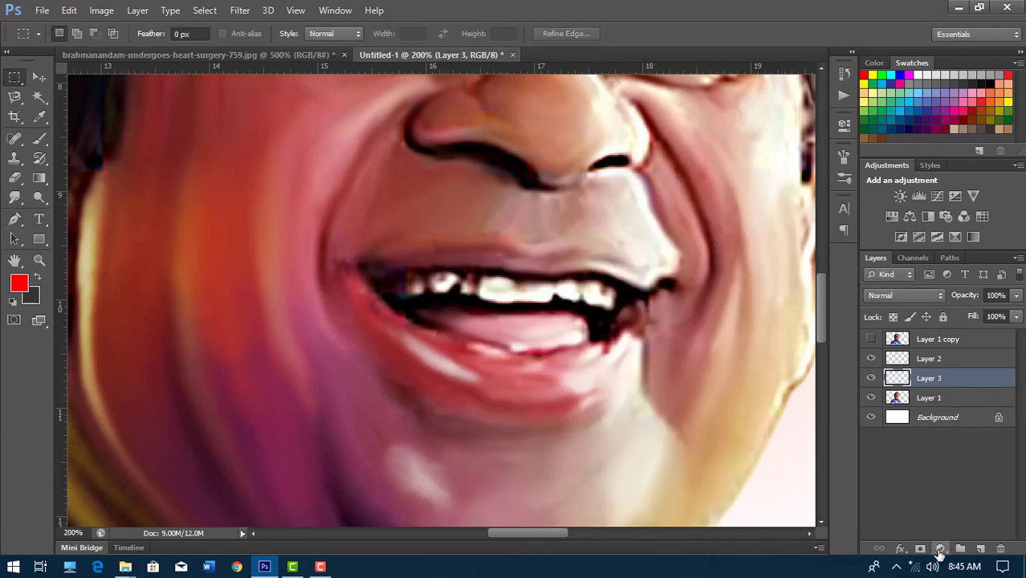
pyautogui.click(940, 551)
# Tint the tongue pink with a Hue/Saturation layer (Hue -42, Saturation +52) clipped to Layer 3
pyautogui.click(908, 373)
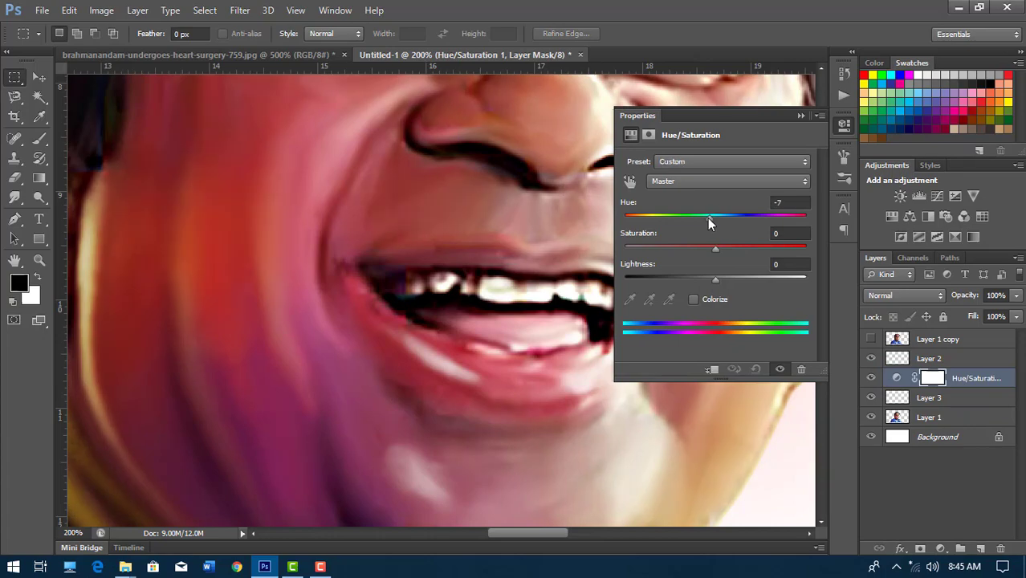
pyautogui.moveTo(708, 217)
pyautogui.mouseDown()
pyautogui.moveTo(676, 230)
pyautogui.moveTo(759, 250)
pyautogui.mouseUp()
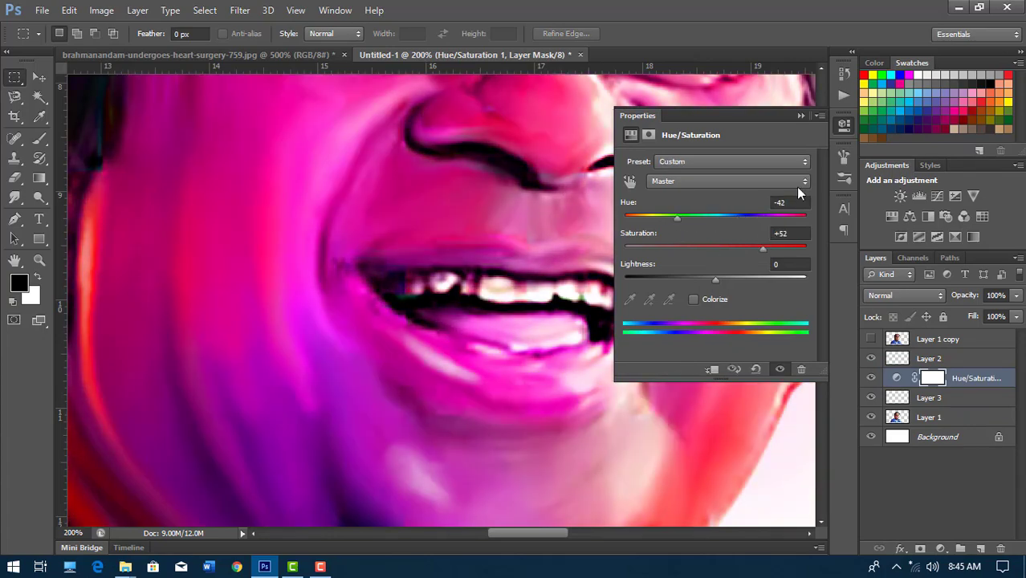
pyautogui.click(946, 371)
pyautogui.keyDown('alt'); pyautogui.click(969, 387); pyautogui.keyUp('alt')
pyautogui.hotkey('ctrl', '-')
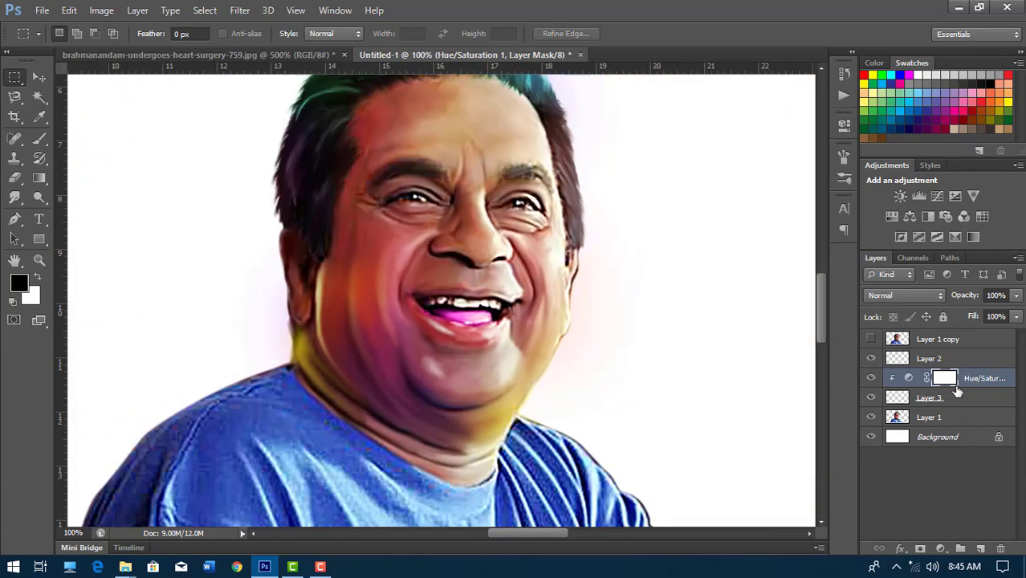
pyautogui.hotkey('ctrl', '-')
pyautogui.hotkey('ctrl', '+')
pyautogui.hotkey('ctrl', '+')
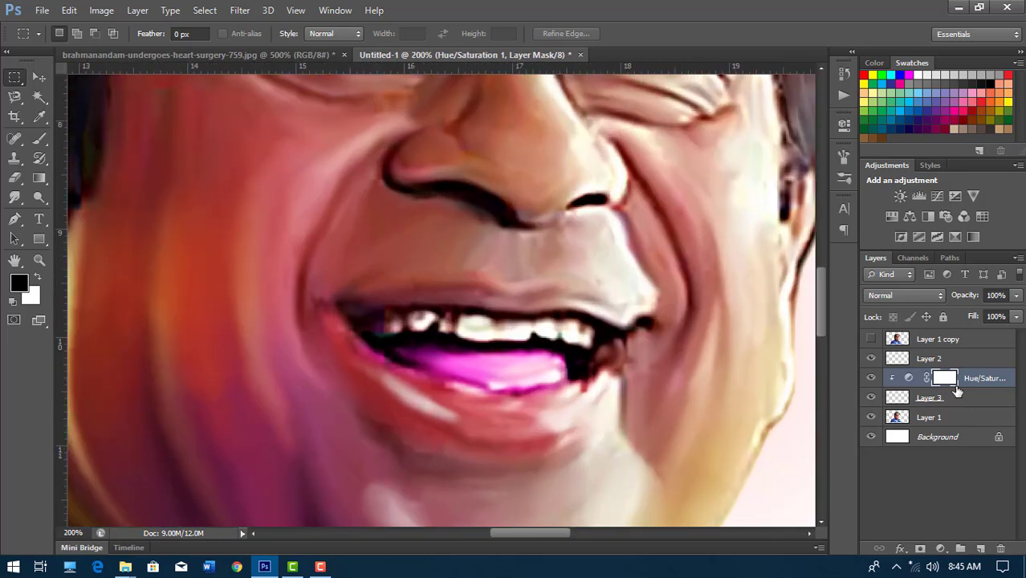
pyautogui.hotkey('ctrl', '+')
pyautogui.click(20, 201)
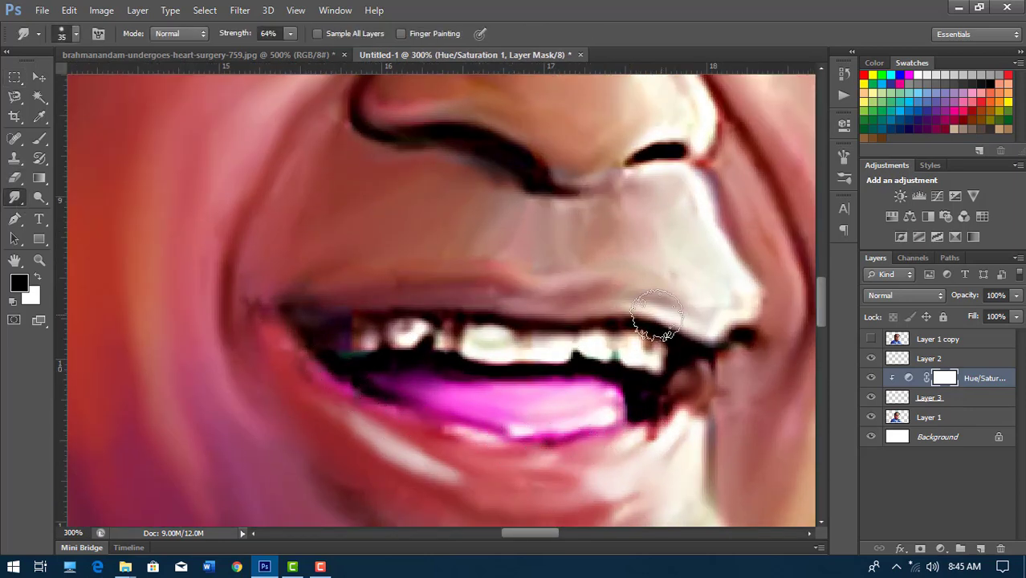
# Refine the mouth by alternating between the Brush, Eraser and Smudge tools
pyautogui.press('b')
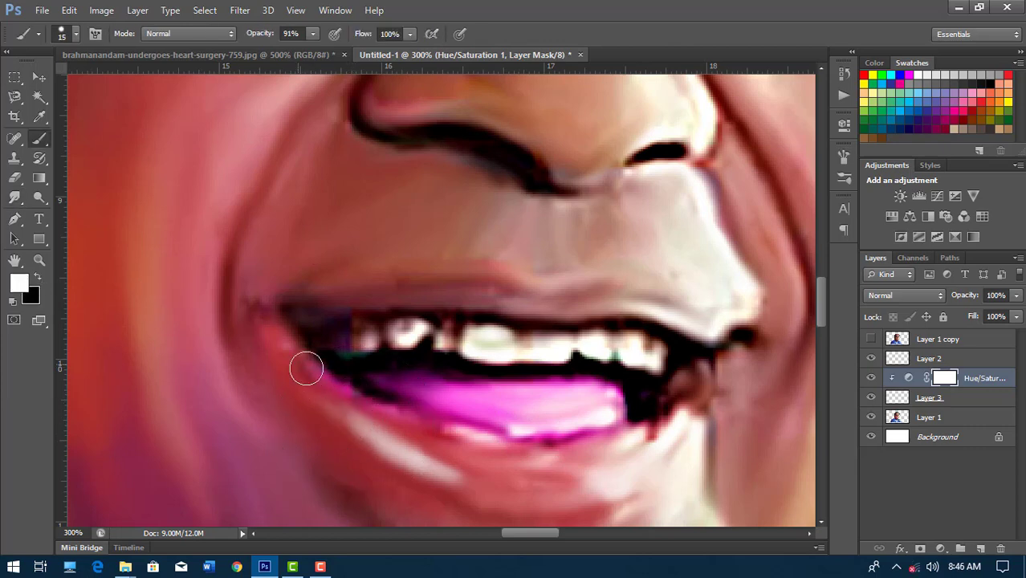
pyautogui.press('e')
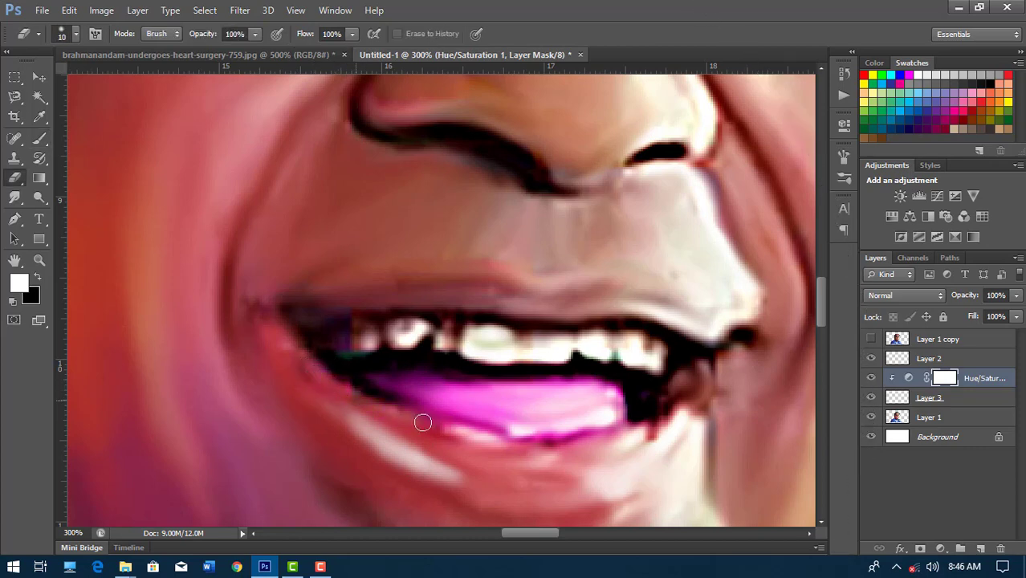
pyautogui.press('r')
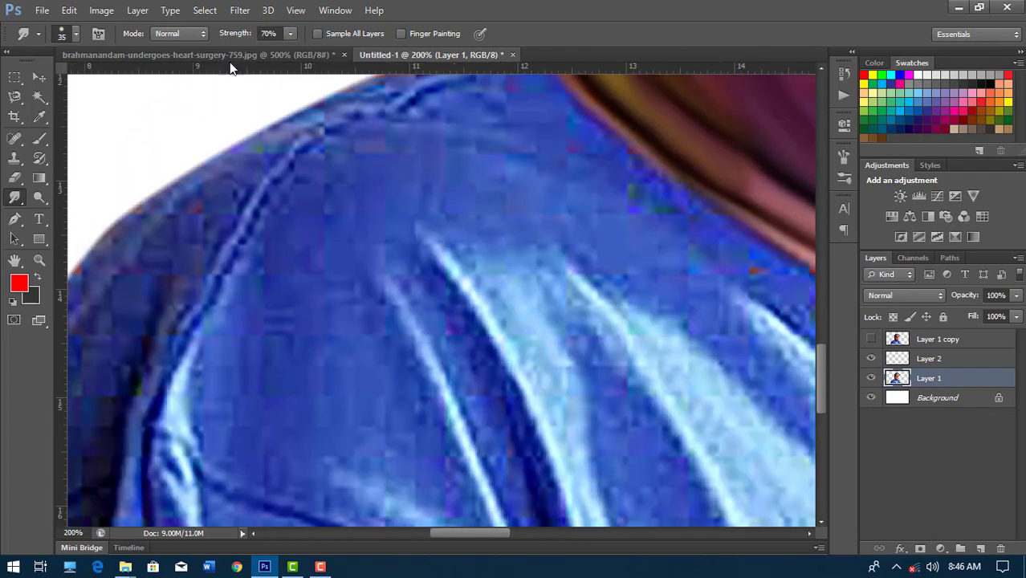
# Smudge the light shirt stripe upward, undoing a stray red streak
pyautogui.moveTo(459, 306); pyautogui.dragTo(504, 252)
pyautogui.press(']')
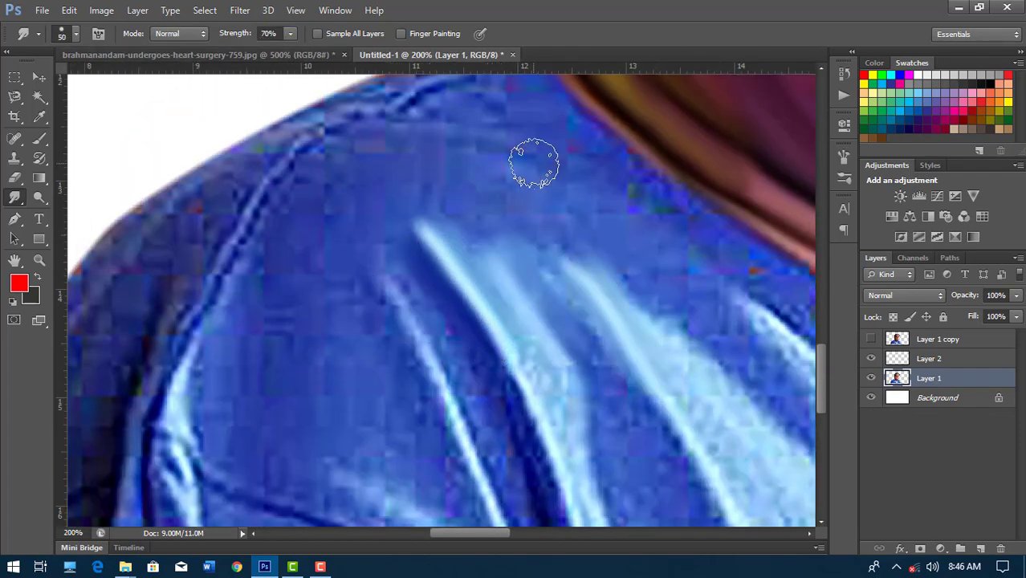
pyautogui.moveTo(531, 160); pyautogui.dragTo(573, 275)
pyautogui.hotkey('ctrl', 'z')
pyautogui.scroll(3, 550, 245)
pyautogui.hscroll(-1, 550, 245)
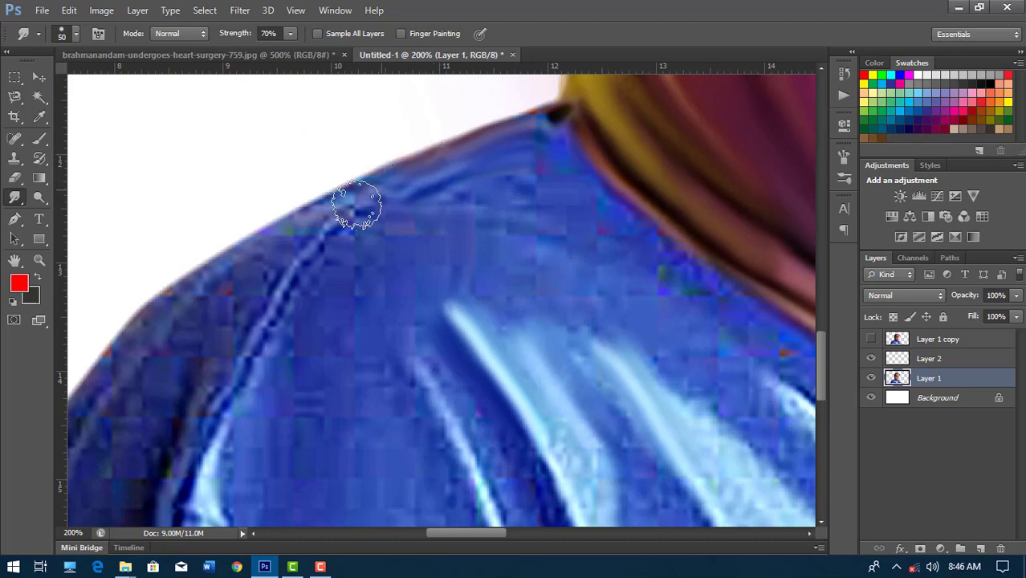
# Load Layer 1's portrait outline as a selection and smooth the blocky shoulder texture
pyautogui.keyDown('ctrl'); pyautogui.click(890, 378); pyautogui.keyUp('ctrl')
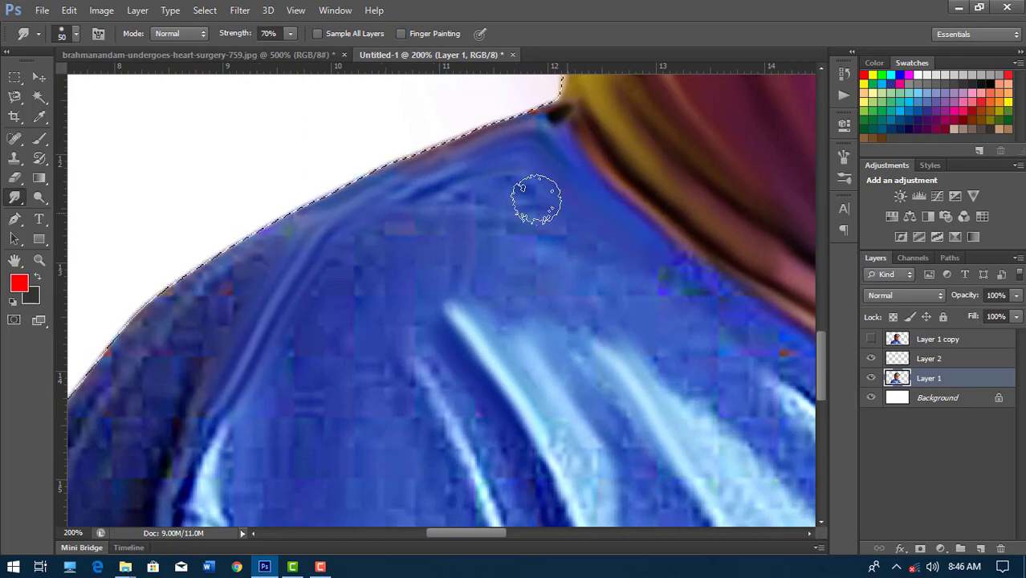
pyautogui.hscroll(1, 587, 264)
pyautogui.scroll(-1, 587, 263)
pyautogui.moveTo(646, 266)
pyautogui.mouseDown()
pyautogui.moveTo(678, 323)
pyautogui.moveTo(552, 255)
pyautogui.mouseUp()
pyautogui.hscroll(-2, 297, 241)
pyautogui.scroll(1, 297, 241)
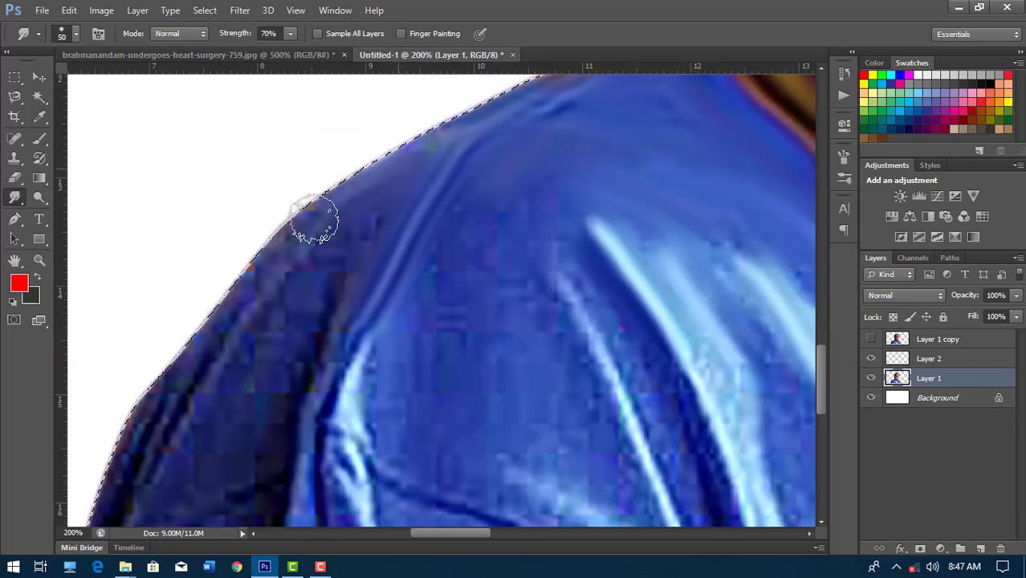
# With a larger smudge brush, smooth the dark left side of the shirt and below the collar
pyautogui.press(']')
pyautogui.hotkey('ctrl', '-')
pyautogui.scroll(-1, 328, 326)
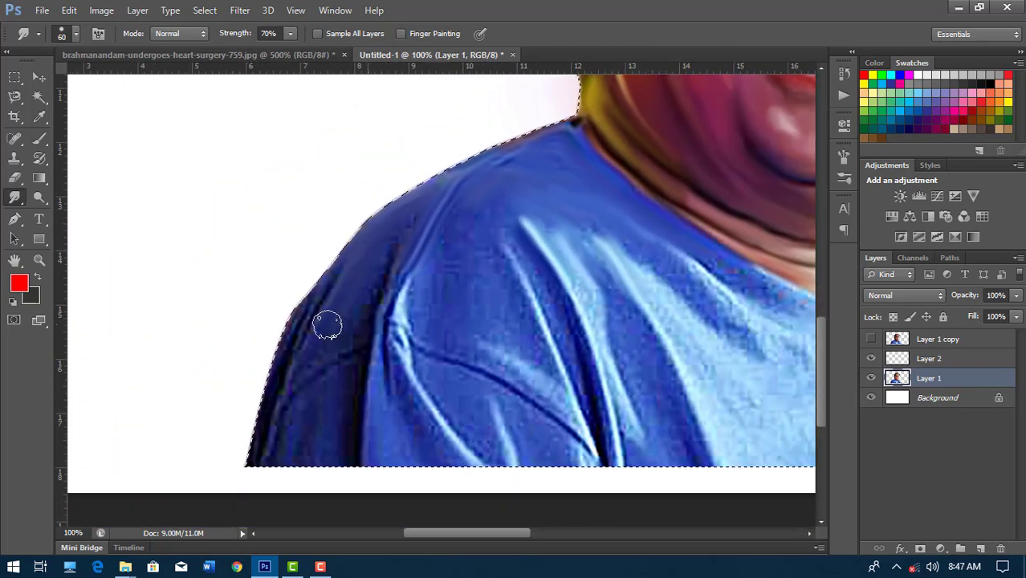
pyautogui.moveTo(259, 439)
pyautogui.mouseDown()
pyautogui.moveTo(341, 405)
pyautogui.moveTo(378, 291)
pyautogui.moveTo(373, 306)
pyautogui.moveTo(397, 355)
pyautogui.moveTo(472, 451)
pyautogui.moveTo(534, 419)
pyautogui.moveTo(424, 276)
pyautogui.moveTo(488, 244)
pyautogui.moveTo(508, 307)
pyautogui.moveTo(524, 271)
pyautogui.mouseUp()
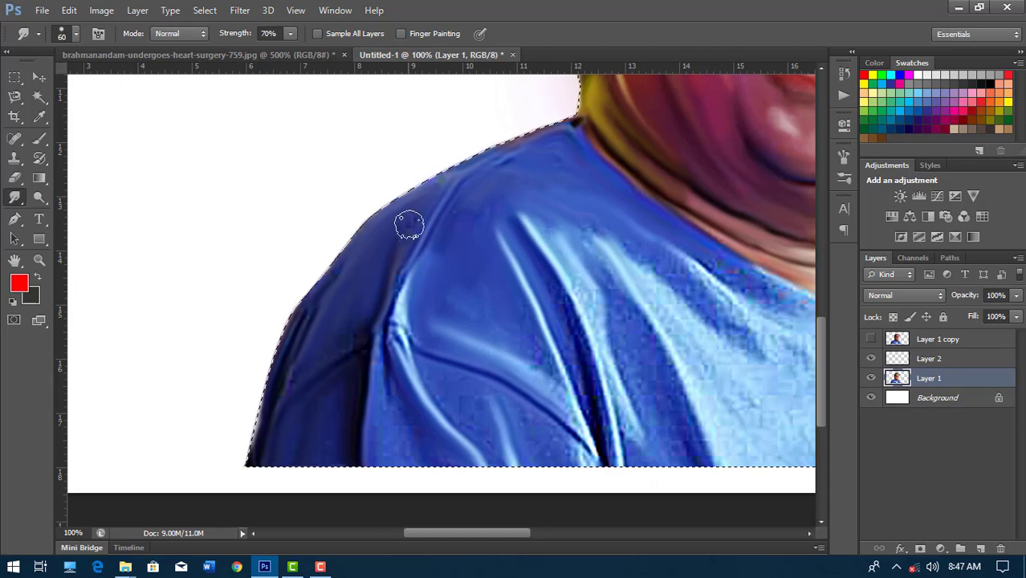
pyautogui.moveTo(618, 287)
pyautogui.mouseDown()
pyautogui.moveTo(538, 292)
pyautogui.moveTo(524, 337)
pyautogui.moveTo(574, 457)
pyautogui.moveTo(546, 389)
pyautogui.moveTo(526, 464)
pyautogui.moveTo(458, 360)
pyautogui.moveTo(506, 474)
pyautogui.moveTo(599, 263)
pyautogui.moveTo(267, 233)
pyautogui.mouseUp()
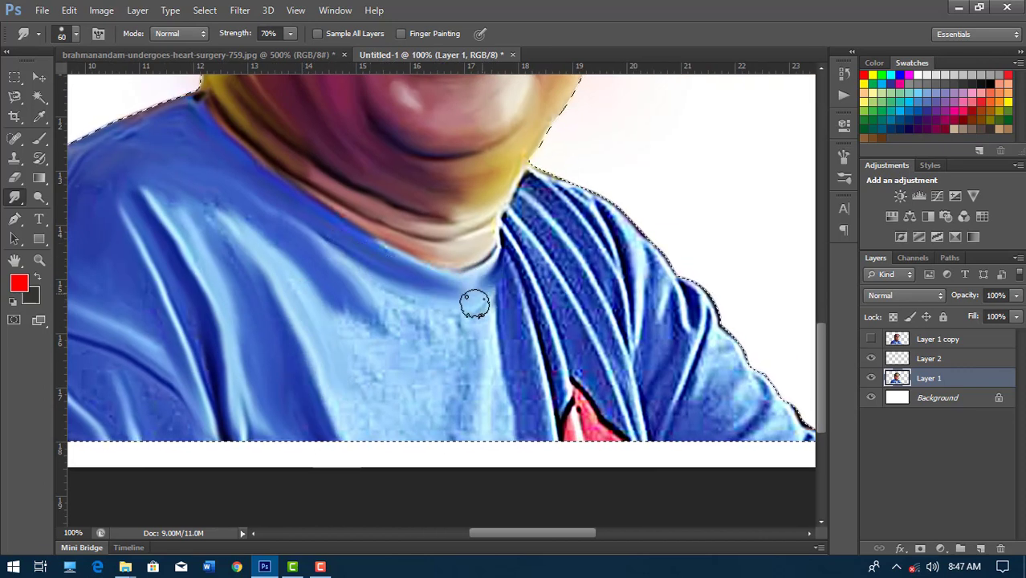
pyautogui.scroll(-2, 382, 306)
pyautogui.moveTo(374, 351)
pyautogui.mouseDown()
pyautogui.moveTo(383, 359)
pyautogui.moveTo(395, 328)
pyautogui.moveTo(443, 314)
pyautogui.moveTo(451, 374)
pyautogui.moveTo(551, 253)
pyautogui.moveTo(569, 390)
pyautogui.moveTo(523, 391)
pyautogui.moveTo(605, 297)
pyautogui.moveTo(608, 356)
pyautogui.moveTo(669, 276)
pyautogui.moveTo(608, 298)
pyautogui.moveTo(623, 366)
pyautogui.moveTo(653, 359)
pyautogui.mouseUp()
pyautogui.press(']')
pyautogui.press(']')
pyautogui.press(']')
# Soften the shirt edge and smudge across the stripes with a smaller brush
pyautogui.hscroll(2, 669, 275)
pyautogui.moveTo(557, 294); pyautogui.dragTo(587, 357)
pyautogui.scroll(1, 587, 356)
pyautogui.scroll(1, 587, 356)
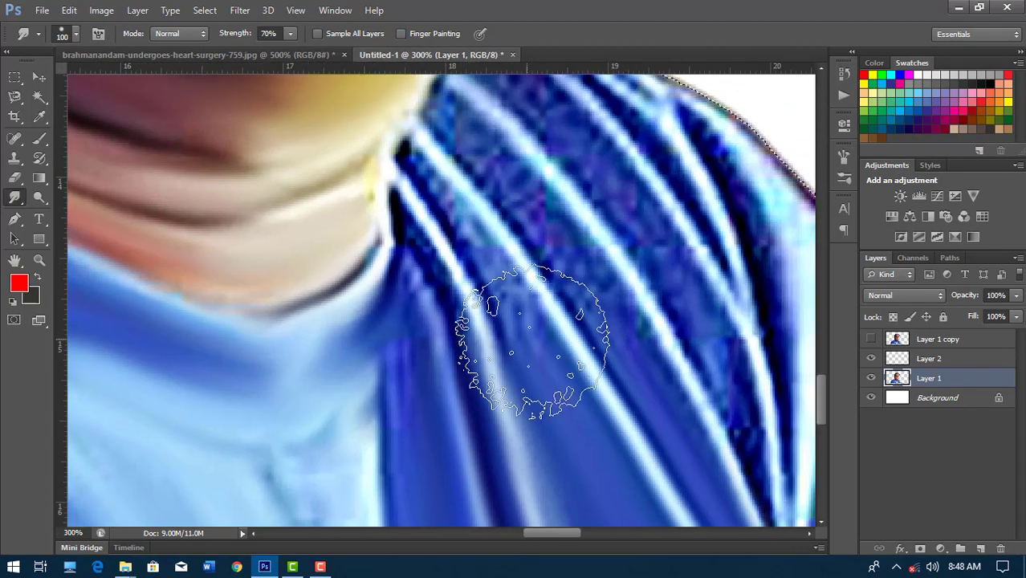
pyautogui.press('[')
pyautogui.press('[')
pyautogui.press('[')
pyautogui.moveTo(449, 169); pyautogui.dragTo(626, 344)
# Blend the shirt stripes near the collar and smudge the neck folds
pyautogui.moveTo(560, 220)
pyautogui.mouseDown()
pyautogui.moveTo(549, 314)
pyautogui.moveTo(493, 161)
pyautogui.moveTo(704, 435)
pyautogui.moveTo(688, 264)
pyautogui.moveTo(691, 325)
pyautogui.moveTo(522, 189)
pyautogui.mouseUp()
pyautogui.moveTo(557, 362)
pyautogui.mouseDown()
pyautogui.moveTo(584, 316)
pyautogui.moveTo(687, 350)
pyautogui.mouseUp()
pyautogui.moveTo(562, 255)
pyautogui.mouseDown()
pyautogui.moveTo(554, 244)
pyautogui.moveTo(514, 337)
pyautogui.mouseUp()
pyautogui.moveTo(412, 394)
pyautogui.mouseDown()
pyautogui.moveTo(333, 263)
pyautogui.moveTo(723, 329)
pyautogui.mouseUp()
pyautogui.moveTo(591, 423); pyautogui.dragTo(782, 323)
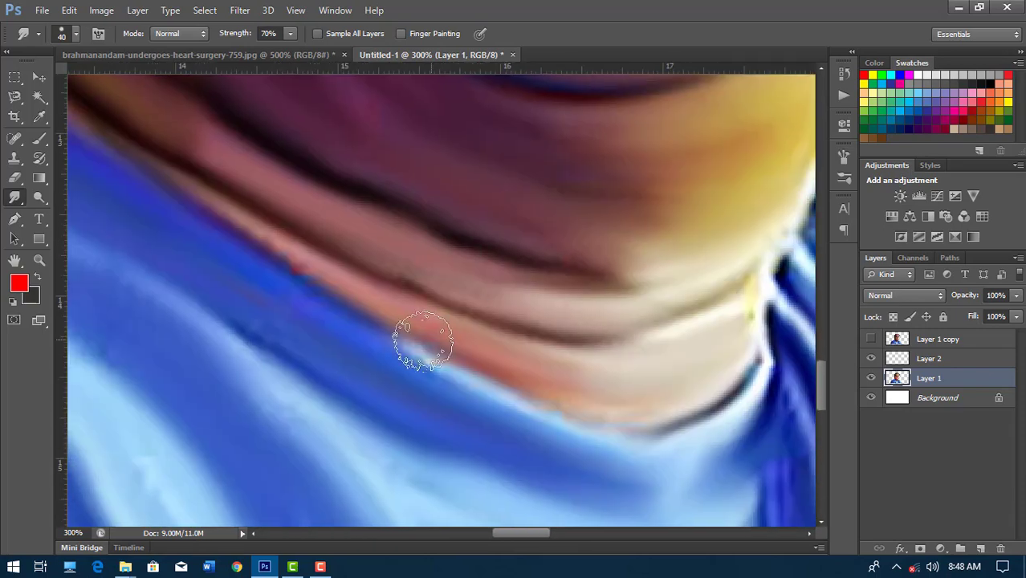
pyautogui.moveTo(466, 374); pyautogui.dragTo(325, 305)
# Deselect the portrait outline and add a new empty Layer 3 below Layer 1
pyautogui.hotkey('ctrl', '-')
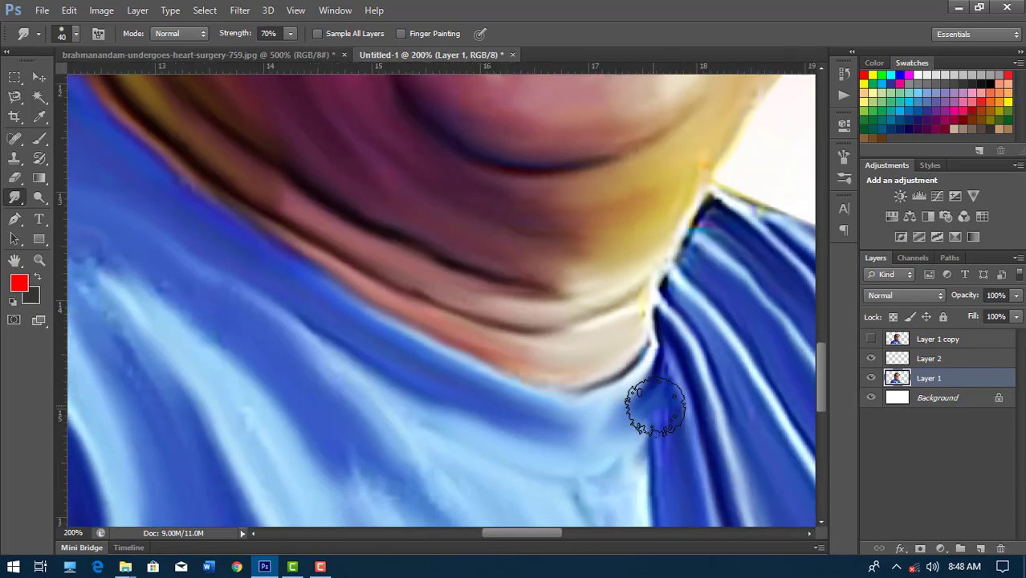
pyautogui.hotkey('ctrl', '-')
pyautogui.hotkey('ctrl', '-')
pyautogui.hotkey('ctrl', '-')
pyautogui.hotkey('ctrl', '-')
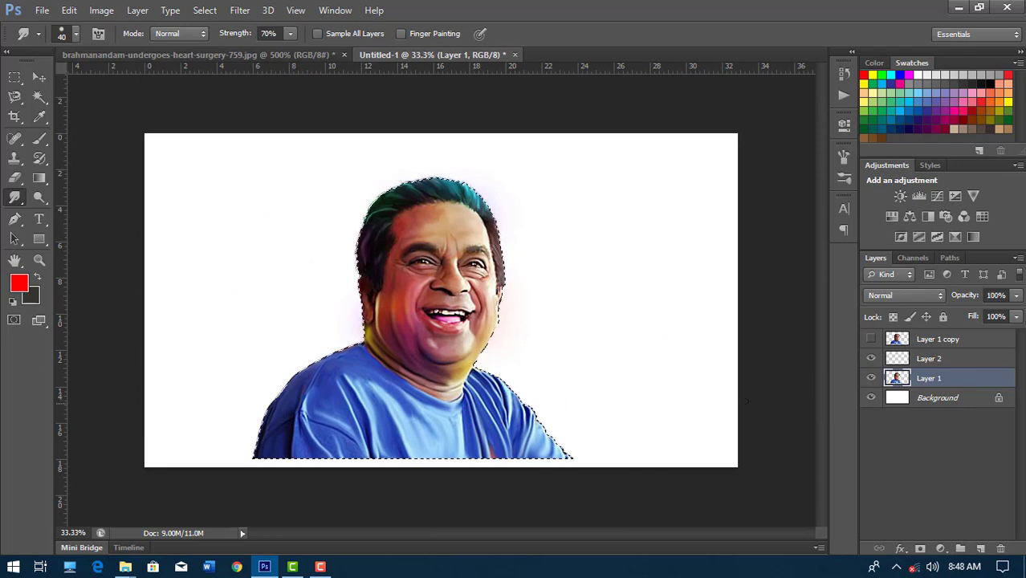
pyautogui.press('m')
pyautogui.hotkey('ctrl', 'd')
pyautogui.keyDown('ctrl'); pyautogui.click(982, 549); pyautogui.keyUp('ctrl')
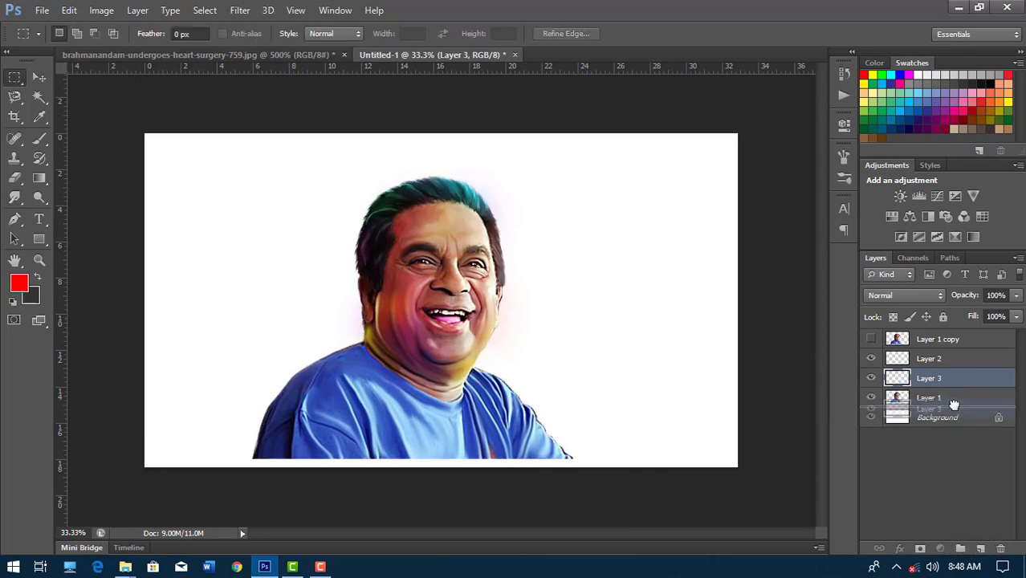
pyautogui.click(38, 141)
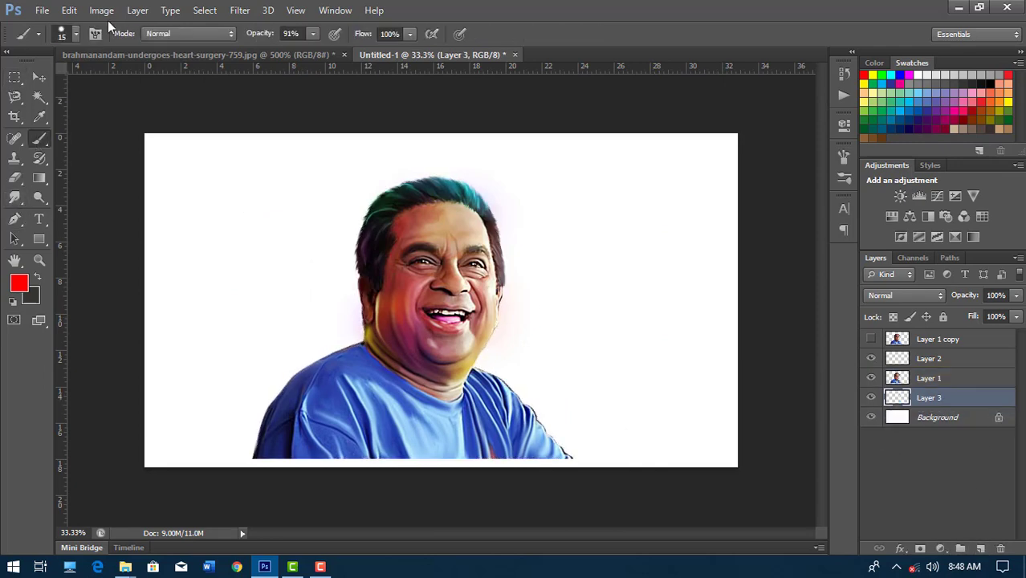
# Pick the 130 px cloud brush, enlarge it to 500 px, and paint red clouds left of the face
pyautogui.click(75, 35)
pyautogui.scroll(-3, 231, 321)
pyautogui.scroll(-3, 238, 322)
pyautogui.scroll(-3, 217, 273)
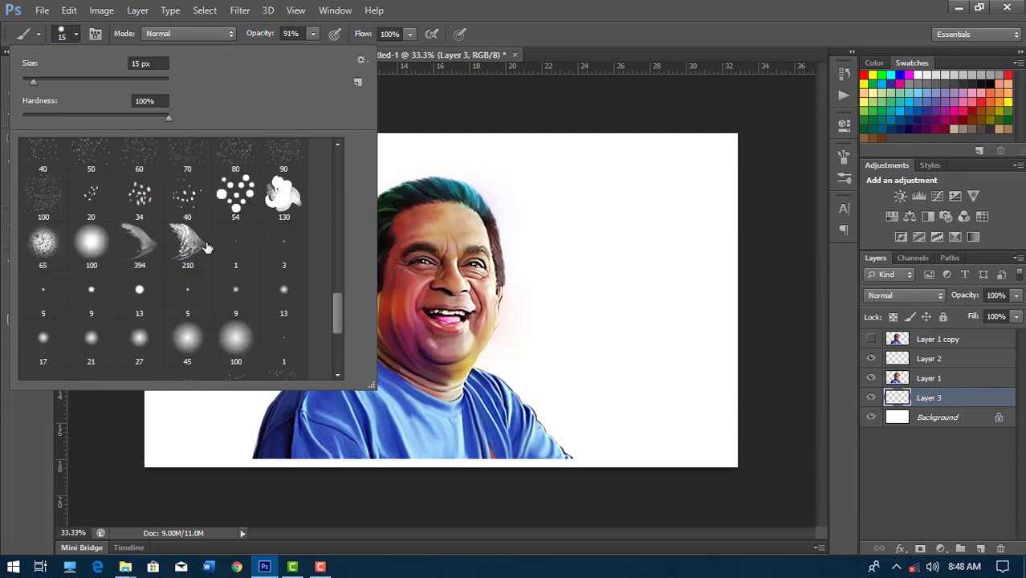
pyautogui.scroll(3, 193, 265)
pyautogui.doubleClick(234, 312)
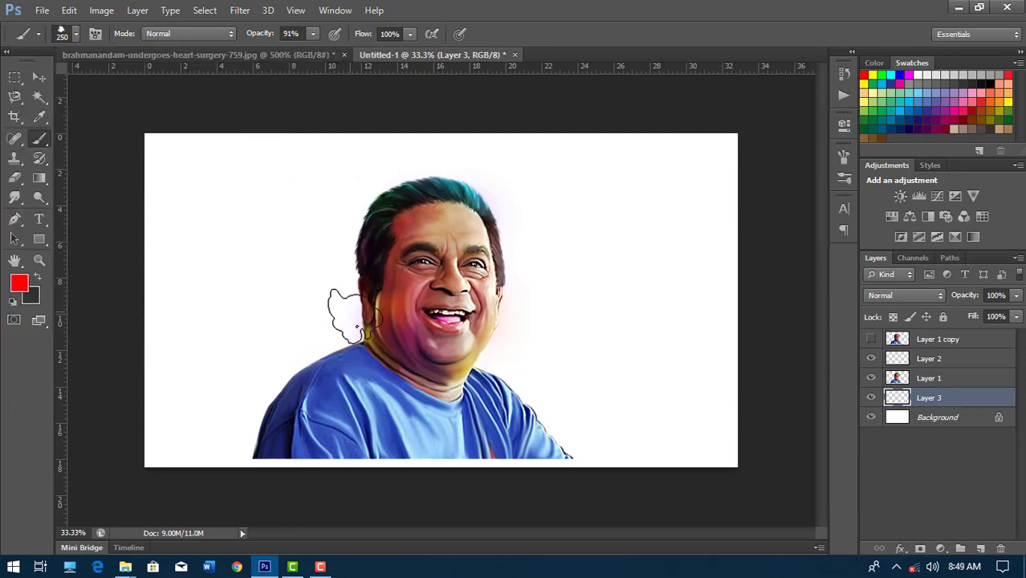
pyautogui.press(']')
pyautogui.press(']')
pyautogui.press(']')
pyautogui.moveTo(275, 332); pyautogui.dragTo(229, 325)
# Paint yellow clouds right of and below the face, and dark grey clouds at the lower corners and top-left
pyautogui.click(20, 283)
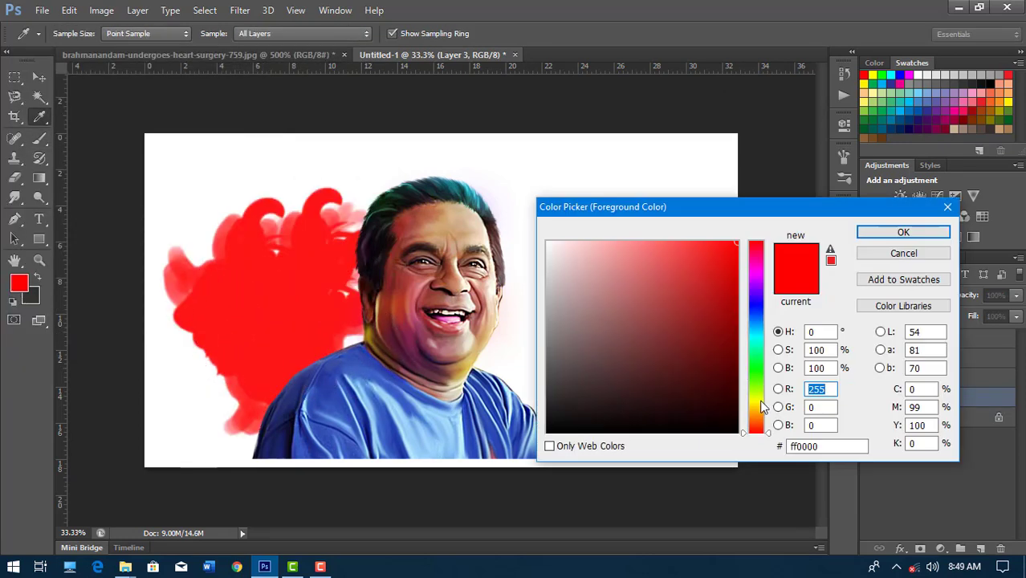
pyautogui.click(764, 399)
pyautogui.click(900, 232)
pyautogui.moveTo(518, 201)
pyautogui.mouseDown()
pyautogui.moveTo(530, 337)
pyautogui.moveTo(643, 450)
pyautogui.mouseUp()
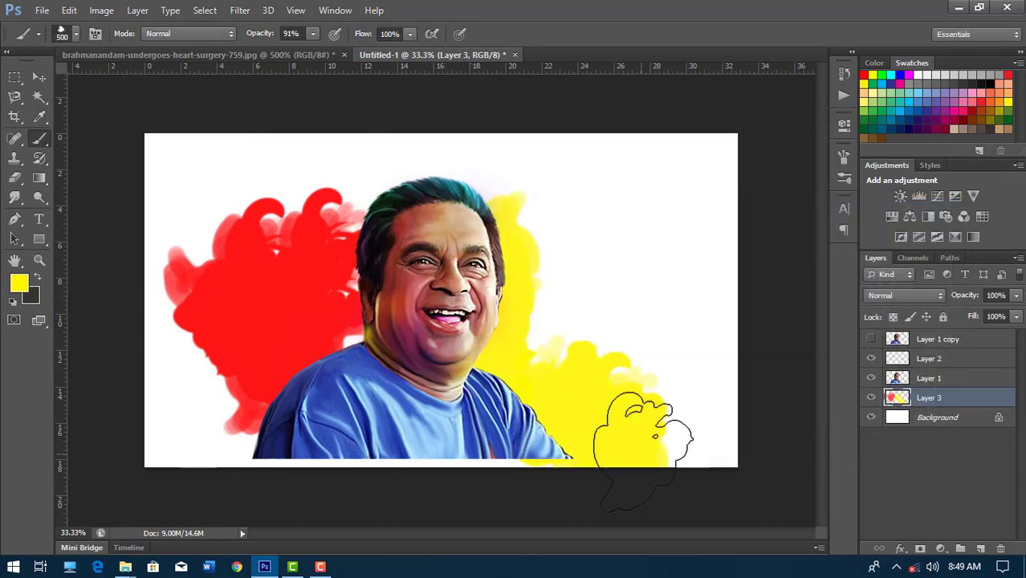
pyautogui.click(19, 283)
pyautogui.click(568, 374)
pyautogui.click(901, 231)
pyautogui.moveTo(201, 450)
pyautogui.mouseDown()
pyautogui.moveTo(172, 366)
pyautogui.moveTo(688, 297)
pyautogui.moveTo(683, 450)
pyautogui.mouseUp()
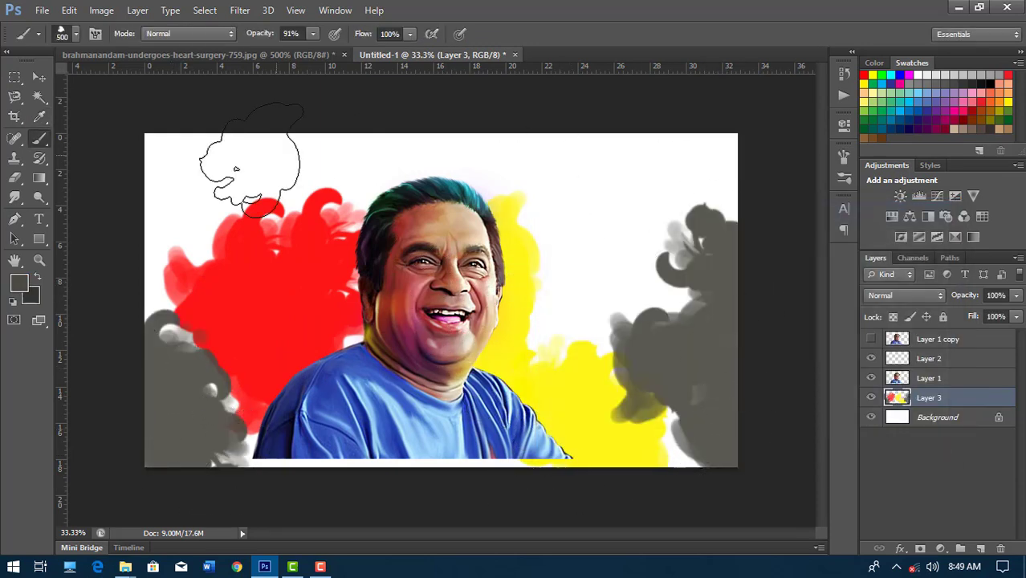
pyautogui.moveTo(236, 169); pyautogui.dragTo(193, 193)
# Paint cyan clouds along the top edge and an orange blob on the right
pyautogui.click(18, 283)
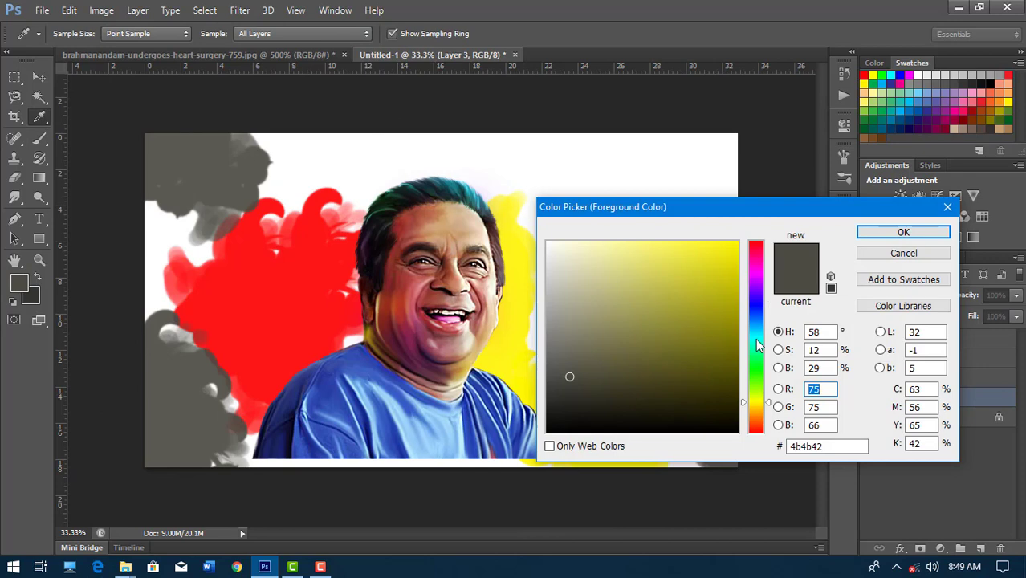
pyautogui.click(904, 232)
pyautogui.moveTo(757, 128); pyautogui.dragTo(683, 185)
pyautogui.hotkey('ctrl', 'z')
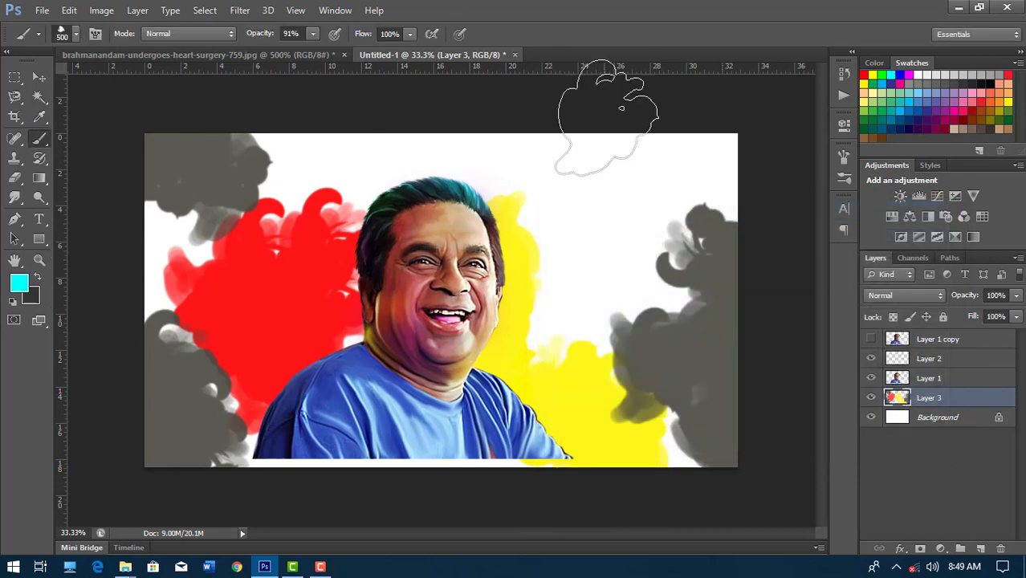
pyautogui.moveTo(620, 107); pyautogui.dragTo(326, 142)
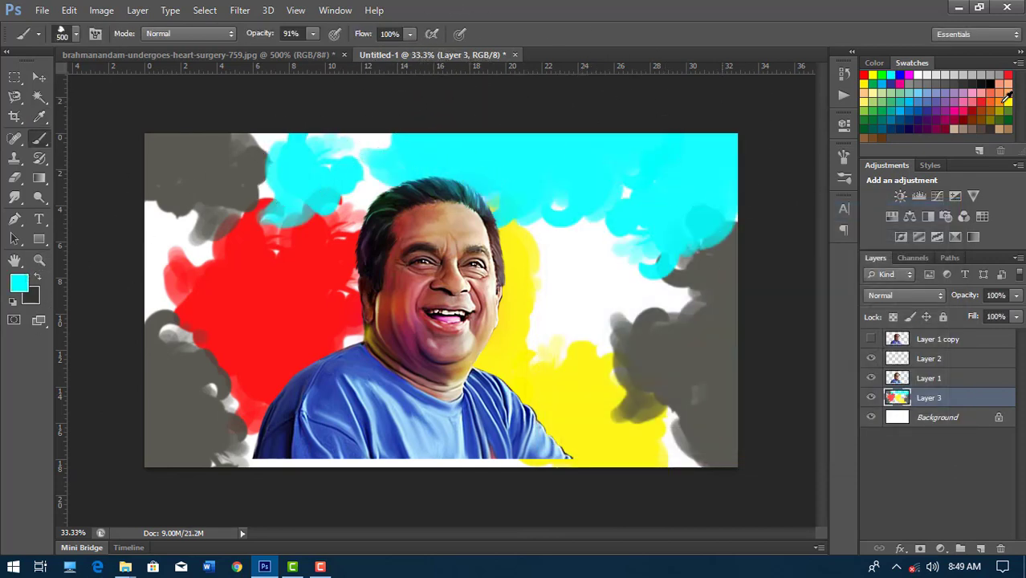
pyautogui.moveTo(578, 257); pyautogui.dragTo(642, 354)
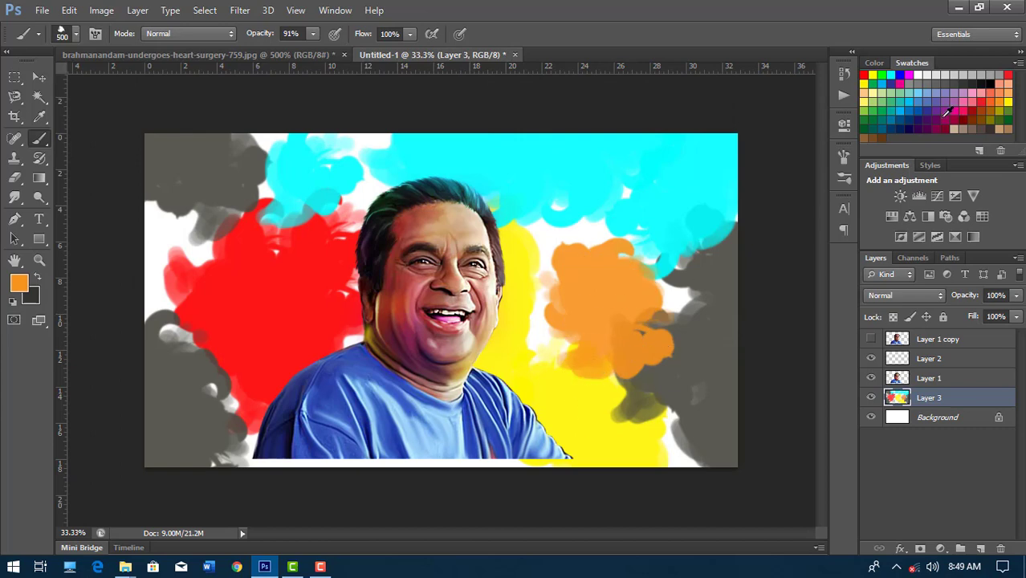
# Paint magenta clouds at the upper left and on the right side
pyautogui.click(948, 113)
pyautogui.moveTo(378, 241); pyautogui.dragTo(233, 160)
pyautogui.moveTo(554, 201); pyautogui.dragTo(634, 257)
pyautogui.moveTo(611, 209); pyautogui.dragTo(706, 338)
# Gaussian Blur Layer 3's colour clouds, repeating the blur and duplicating and merging the layer
pyautogui.click(239, 9)
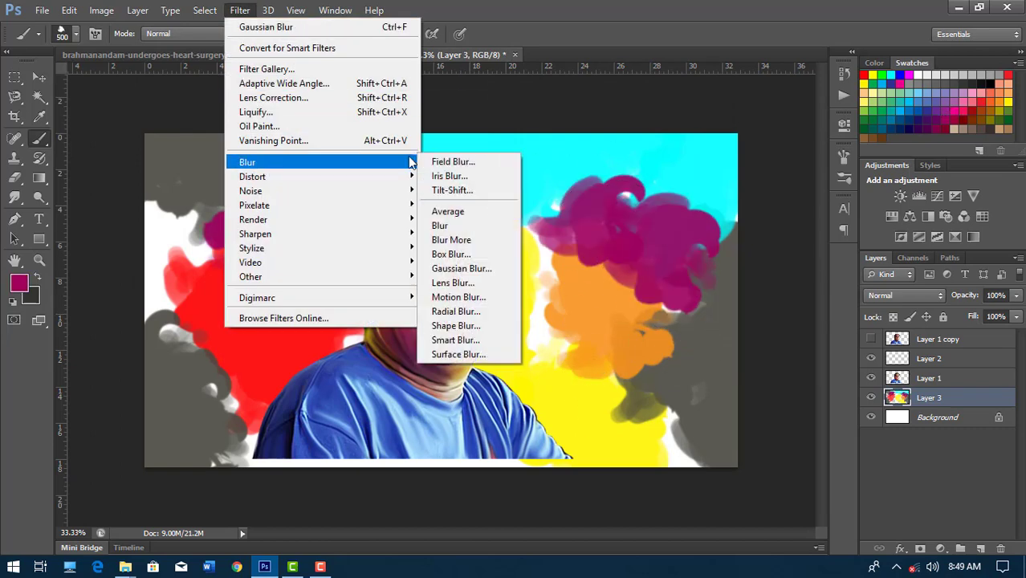
pyautogui.click(462, 268)
pyautogui.click(857, 103)
pyautogui.hotkey('ctrl', 'j')
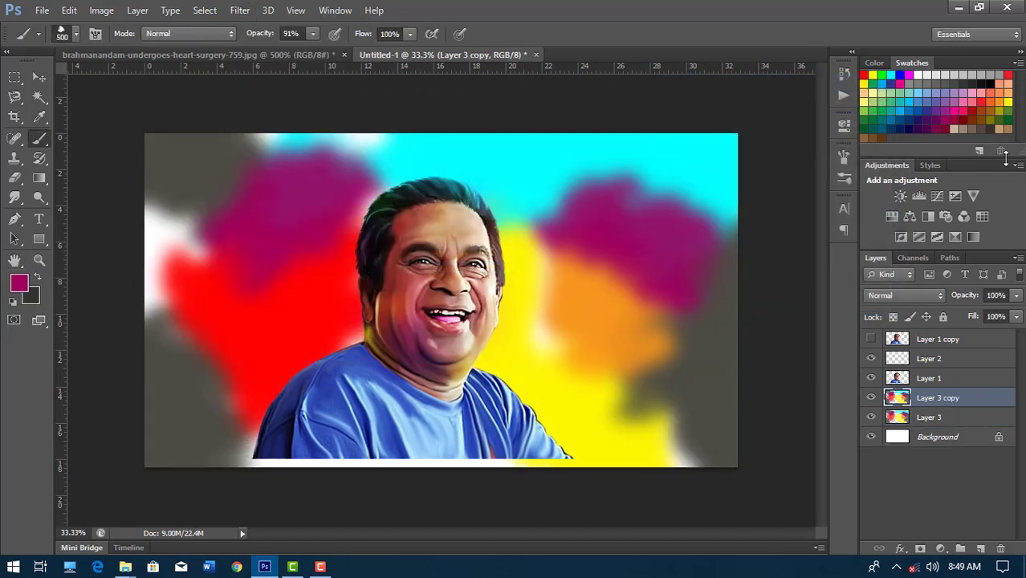
pyautogui.hotkey('ctrl', 'e')
pyautogui.hotkey('ctrl', 'f')
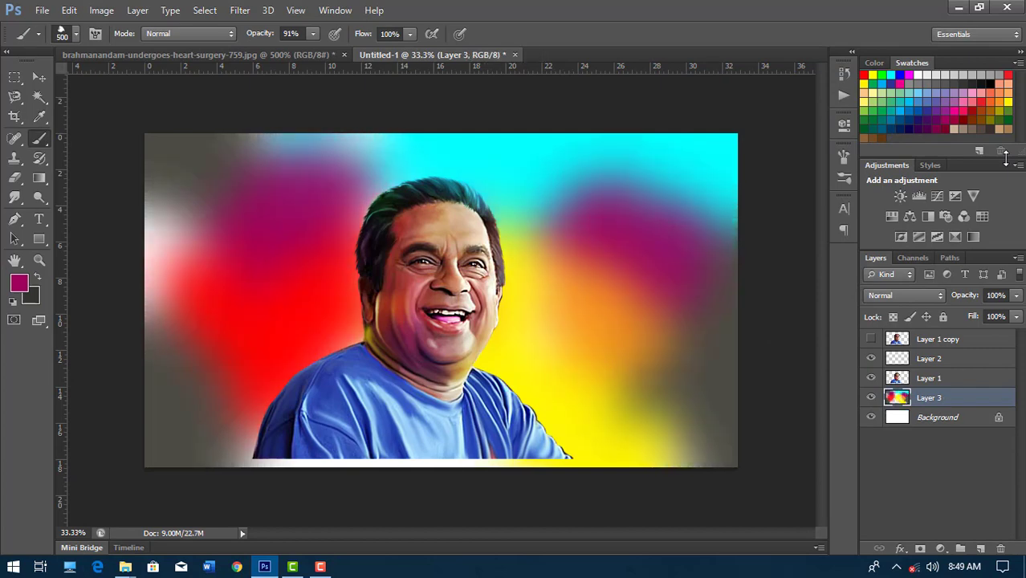
pyautogui.hotkey('alt', '[')
pyautogui.hotkey('alt', ']')
pyautogui.hotkey('ctrl', 'j')
pyautogui.hotkey('ctrl', 'j')
pyautogui.hotkey('ctrl', 'j')
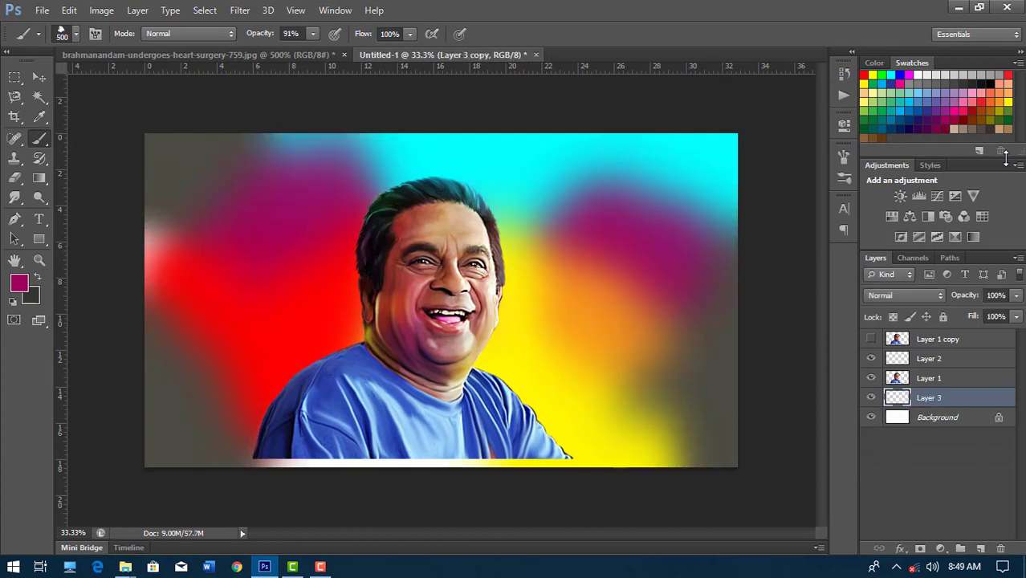
pyautogui.hotkey('ctrl', 'f')
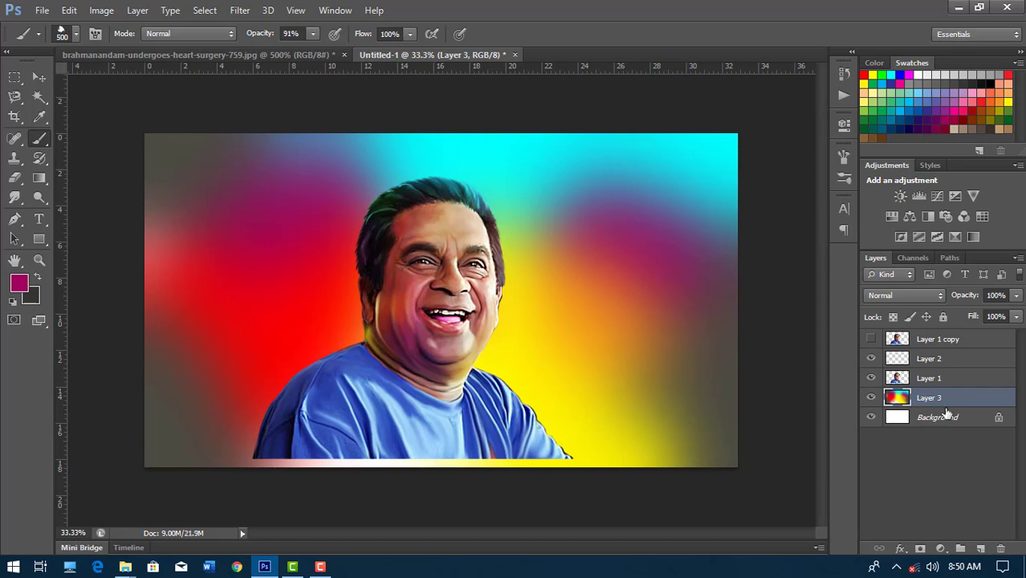
# On a new Layer 4, paint yellow, magenta and dark-blue cloud shapes around the head
pyautogui.click(982, 549)
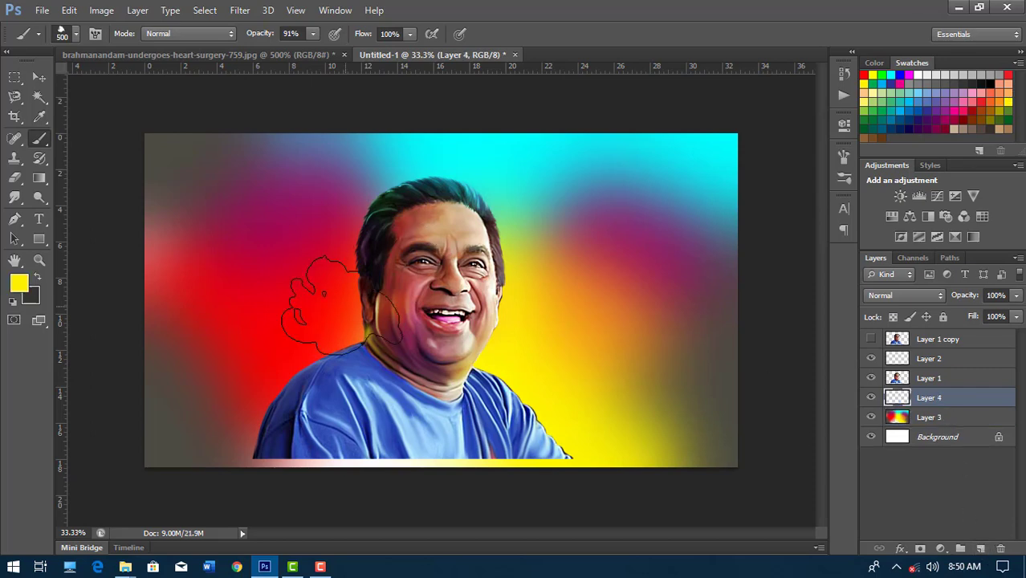
pyautogui.moveTo(324, 294); pyautogui.dragTo(283, 308)
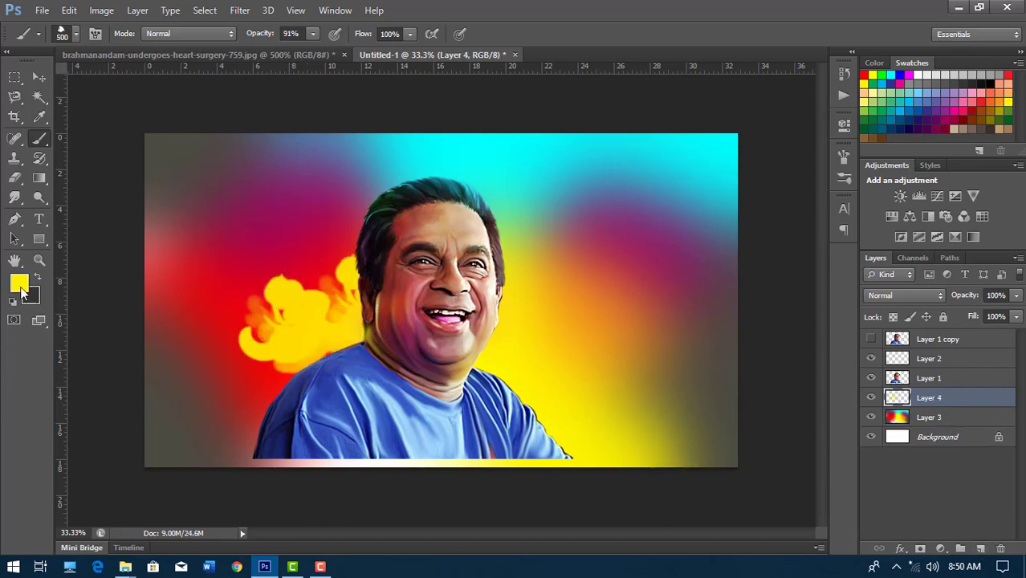
pyautogui.moveTo(568, 341); pyautogui.dragTo(566, 385)
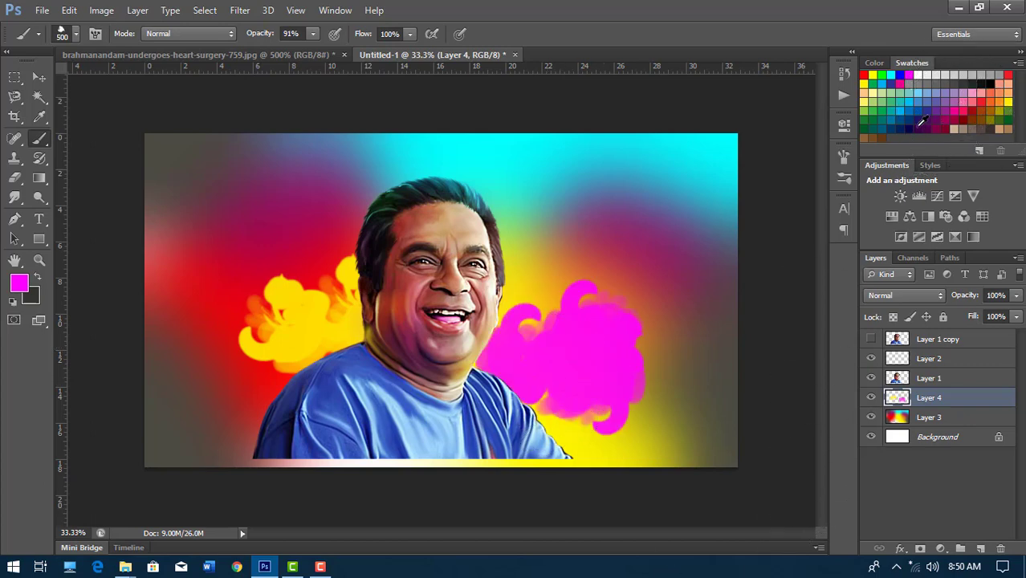
pyautogui.moveTo(484, 144); pyautogui.dragTo(398, 173)
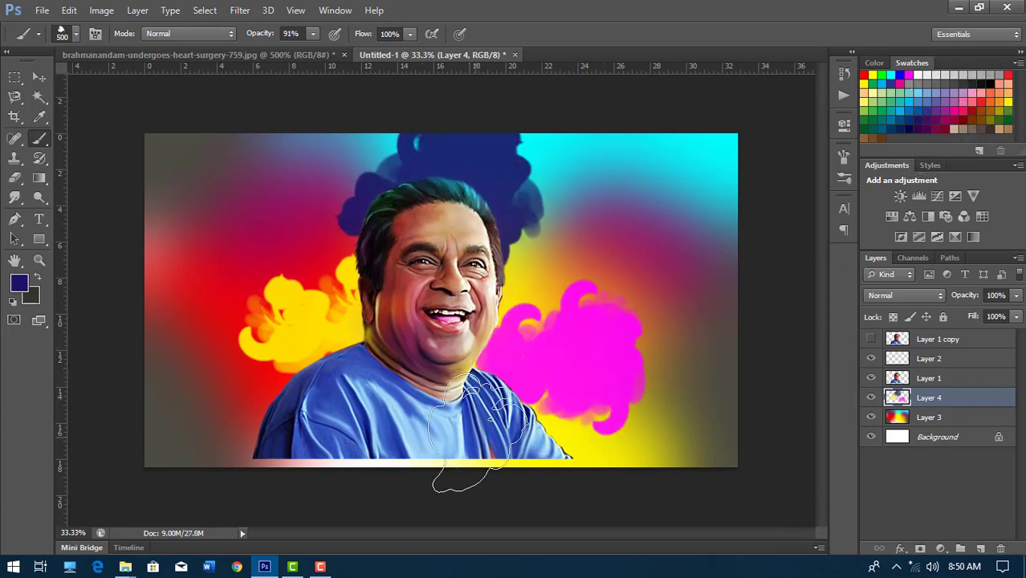
# Duplicate the cloud layer and fade Layer 4 to 15% opacity
pyautogui.hotkey('ctrl', 'f')
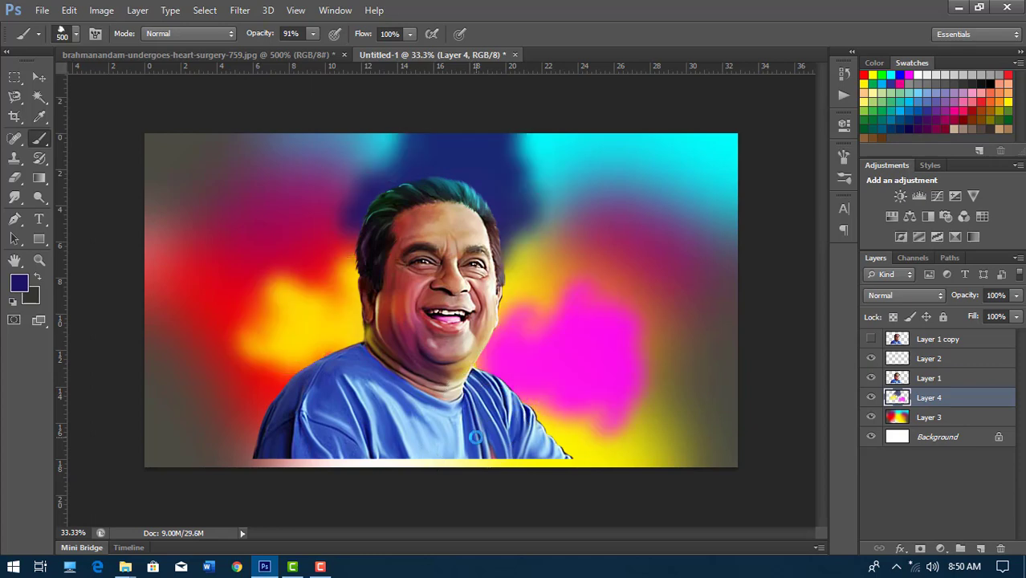
pyautogui.hotkey('ctrl', 'z')
pyautogui.hotkey('ctrl', 'j')
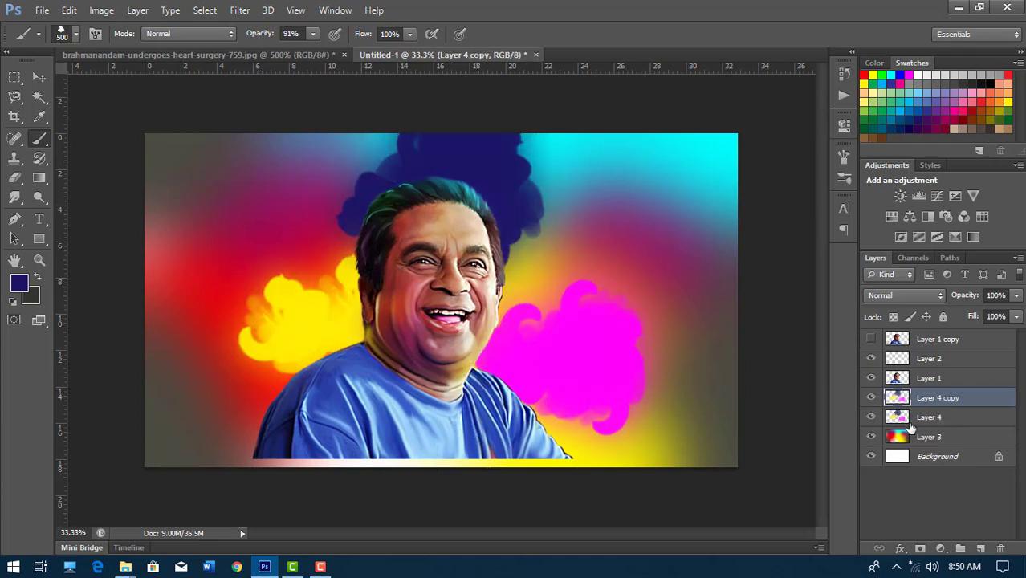
pyautogui.click(871, 418)
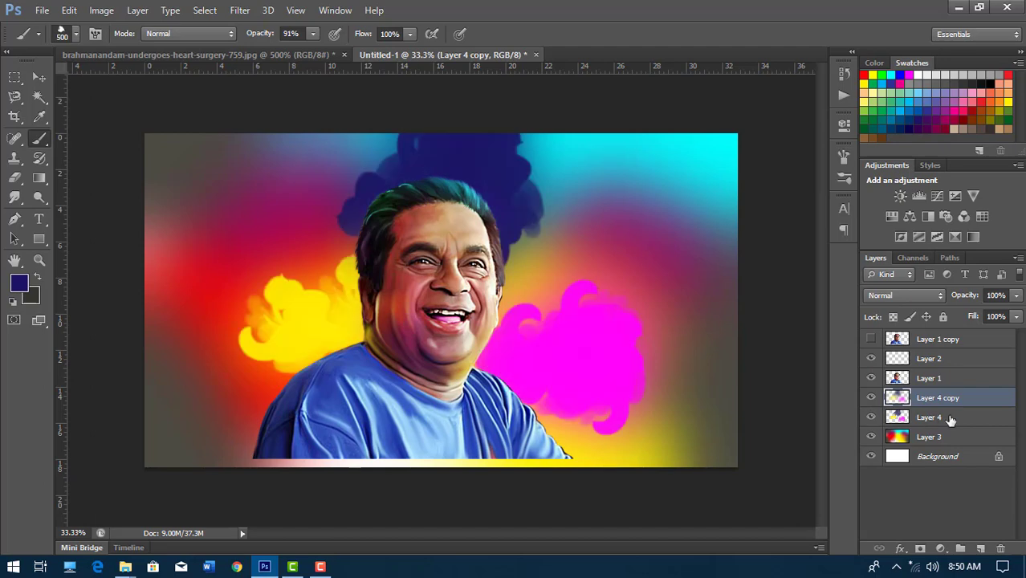
pyautogui.hotkey('alt', '[')
pyautogui.moveTo(944, 297); pyautogui.dragTo(904, 299)
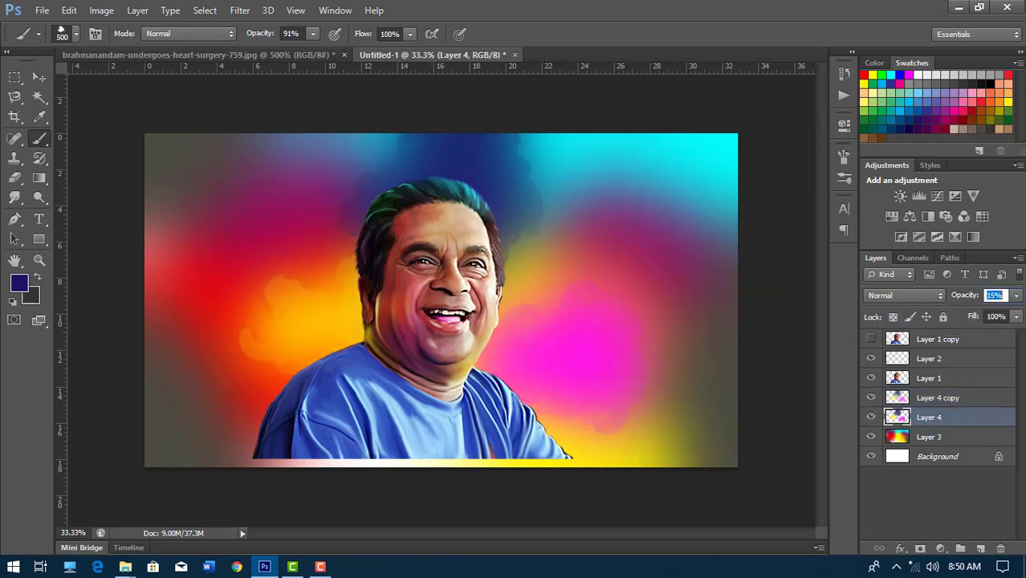
# Toggle the painted portrait's visibility to compare it with the original photo
pyautogui.click(869, 339)
pyautogui.click(869, 338)
pyautogui.click(869, 339)
pyautogui.click(869, 338)
pyautogui.scroll(1, 462, 307)
pyautogui.scroll(1, 462, 308)
pyautogui.scroll(1, 462, 308)
# On Layer 1, choose the scattered 40 px brush tip and try a test stroke, then undo it
pyautogui.scroll(1, 462, 307)
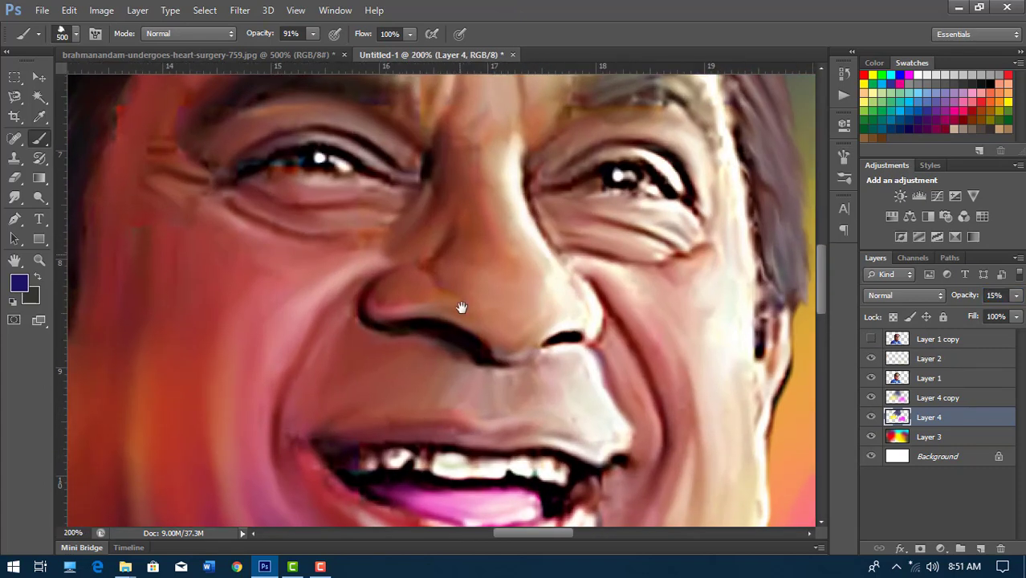
pyautogui.moveTo(462, 308); pyautogui.dragTo(463, 454)
pyautogui.click(930, 377)
pyautogui.click(76, 33)
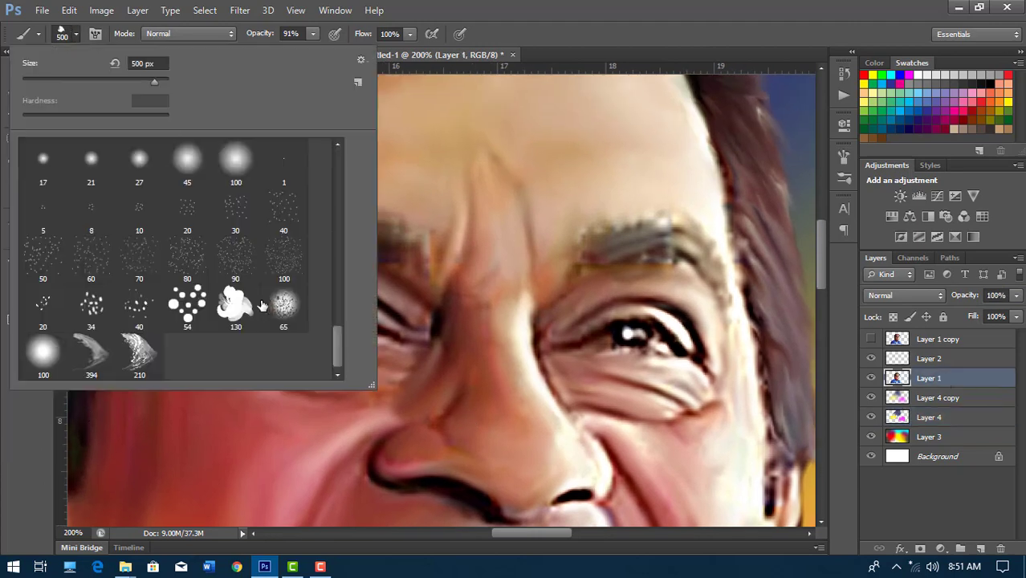
pyautogui.doubleClick(147, 316)
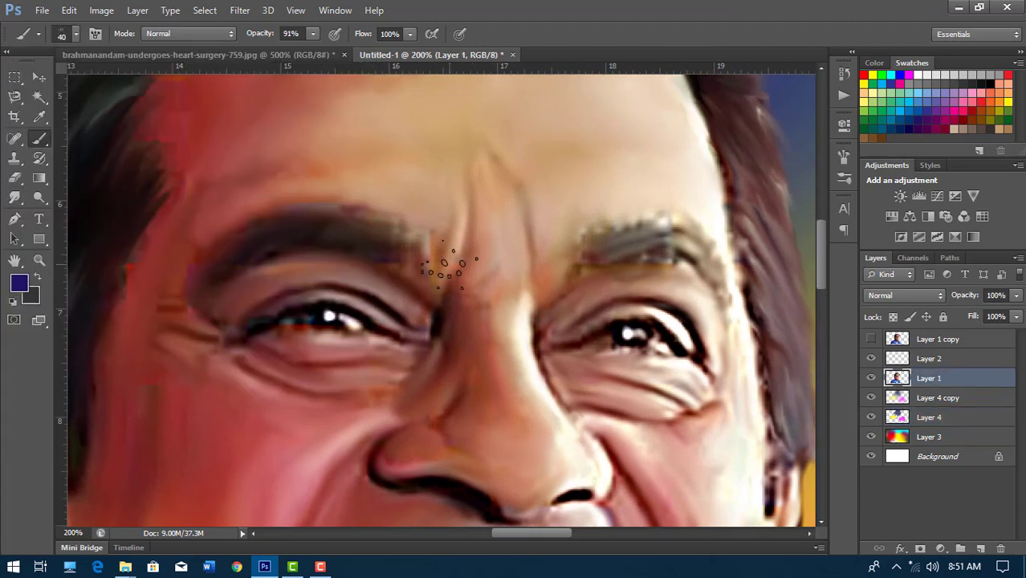
pyautogui.scroll(1, 448, 265)
pyautogui.moveTo(430, 244); pyautogui.dragTo(433, 233)
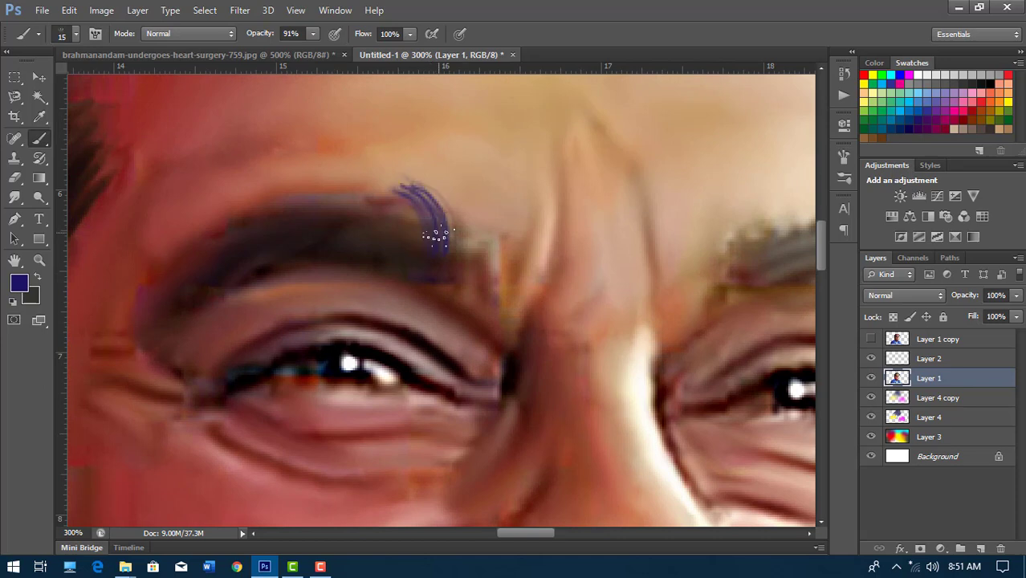
pyautogui.hotkey('ctrl', 'z')
# With the Smudge tool and scattered tip, smudge hair-like strokes into the first eyebrow
pyautogui.hotkey('shift', 'r')
pyautogui.click(77, 33)
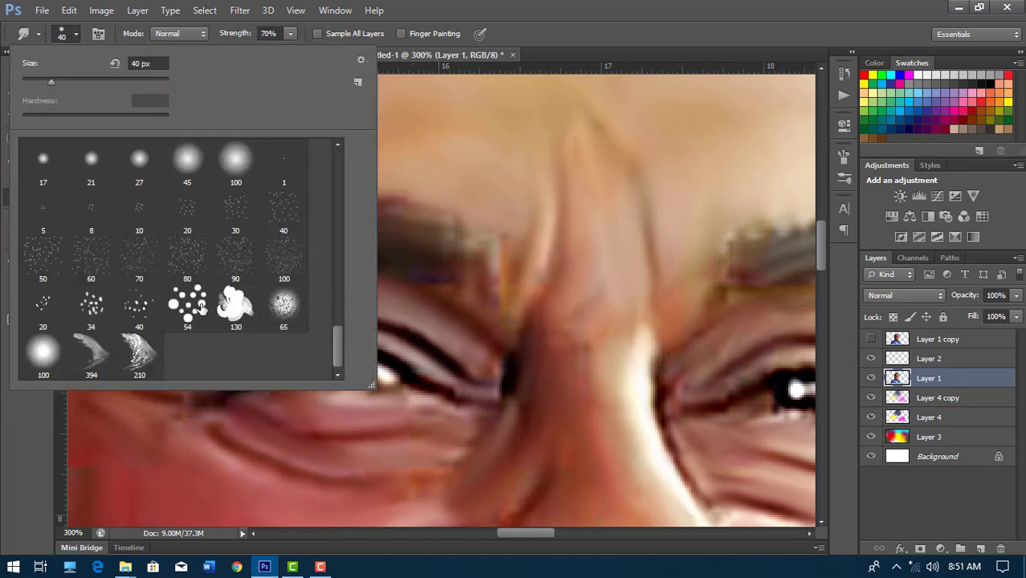
pyautogui.doubleClick(147, 315)
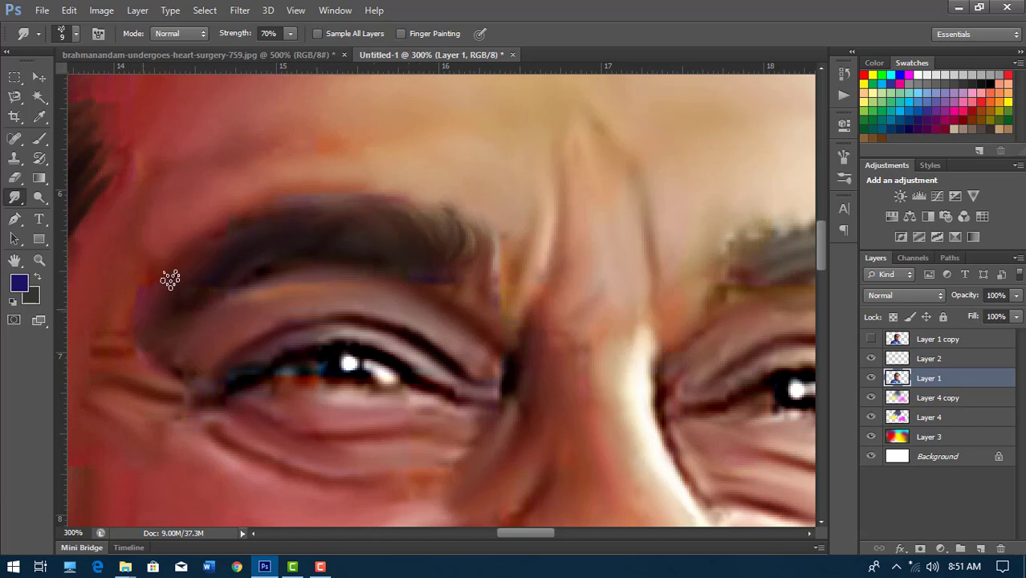
pyautogui.moveTo(469, 257); pyautogui.dragTo(458, 193)
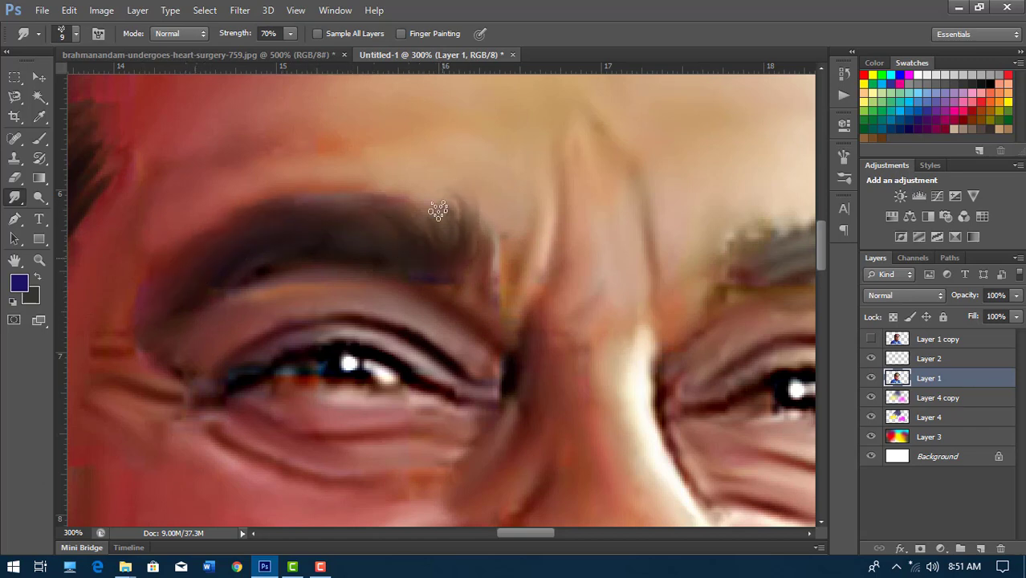
pyautogui.moveTo(437, 241); pyautogui.dragTo(422, 185)
pyautogui.moveTo(417, 240); pyautogui.dragTo(406, 191)
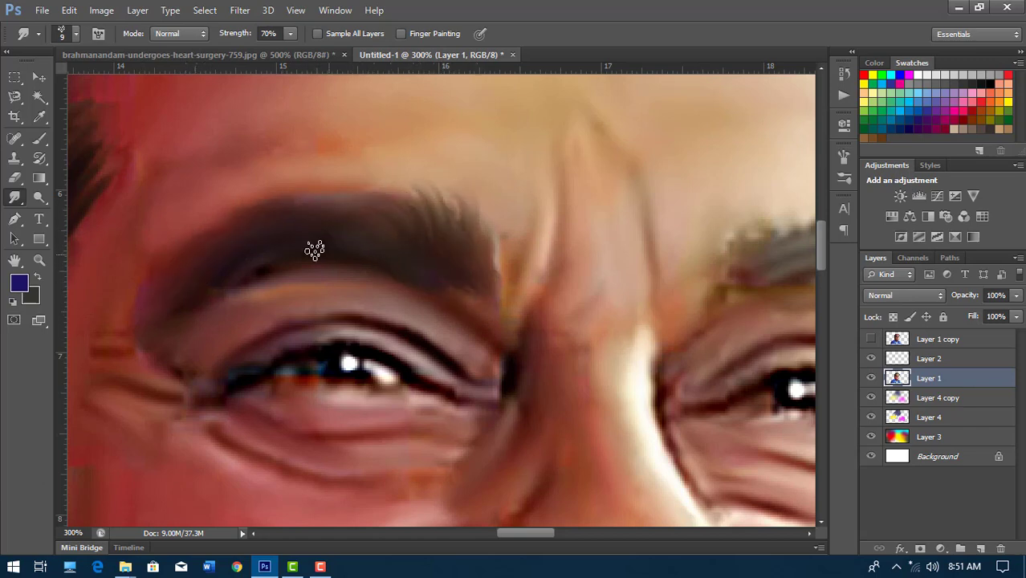
# Smudge the other eyebrow into hair-like strokes
pyautogui.moveTo(710, 259); pyautogui.dragTo(449, 243)
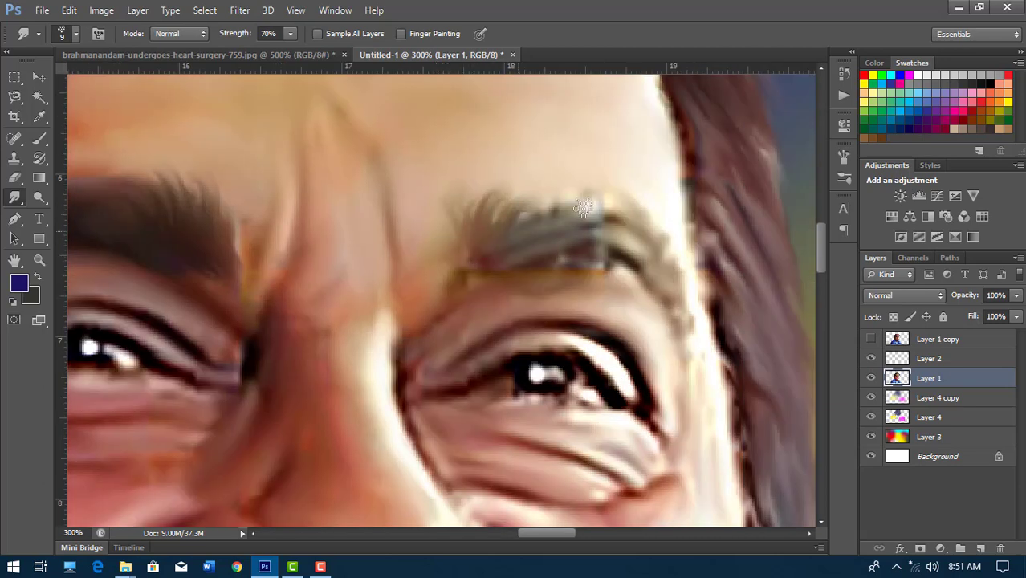
pyautogui.moveTo(584, 209)
pyautogui.mouseDown()
pyautogui.moveTo(584, 243)
pyautogui.moveTo(623, 229)
pyautogui.moveTo(634, 274)
pyautogui.mouseUp()
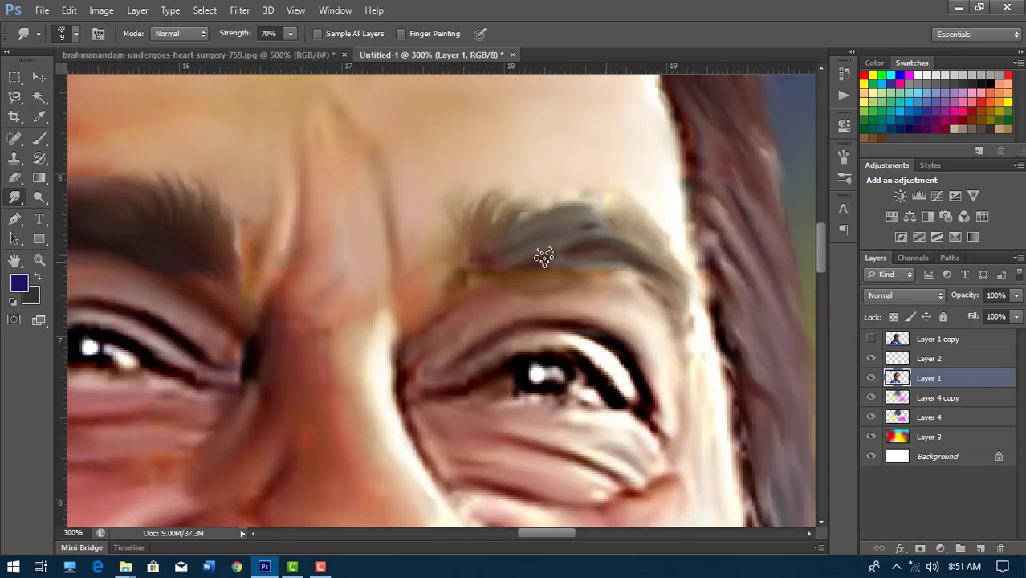
pyautogui.hotkey('ctrl', '-')
pyautogui.hotkey('ctrl', '-')
pyautogui.scroll(2, 577, 210)
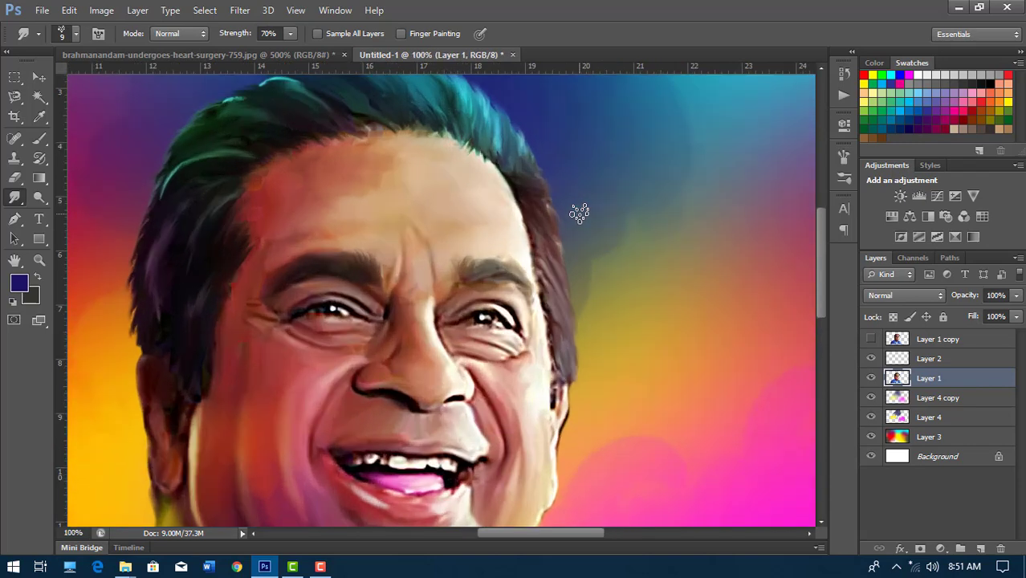
pyautogui.hotkey('ctrl', '-')
pyautogui.hotkey('ctrl', '-')
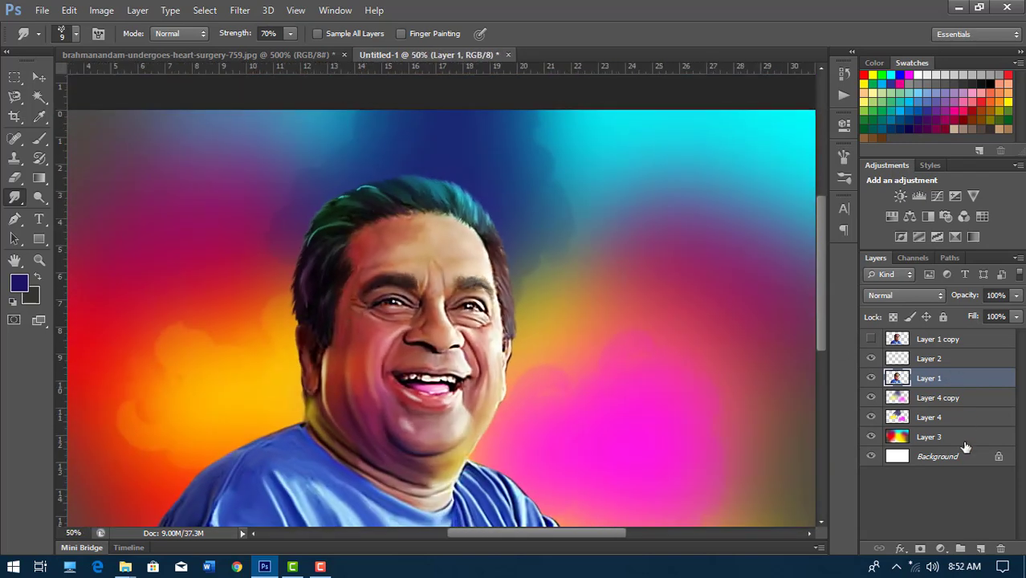
# On new Layer 5, paint a 100 px dark-blue stroke beside the hair and set Overlay blend mode
pyautogui.click(981, 549)
pyautogui.press('b')
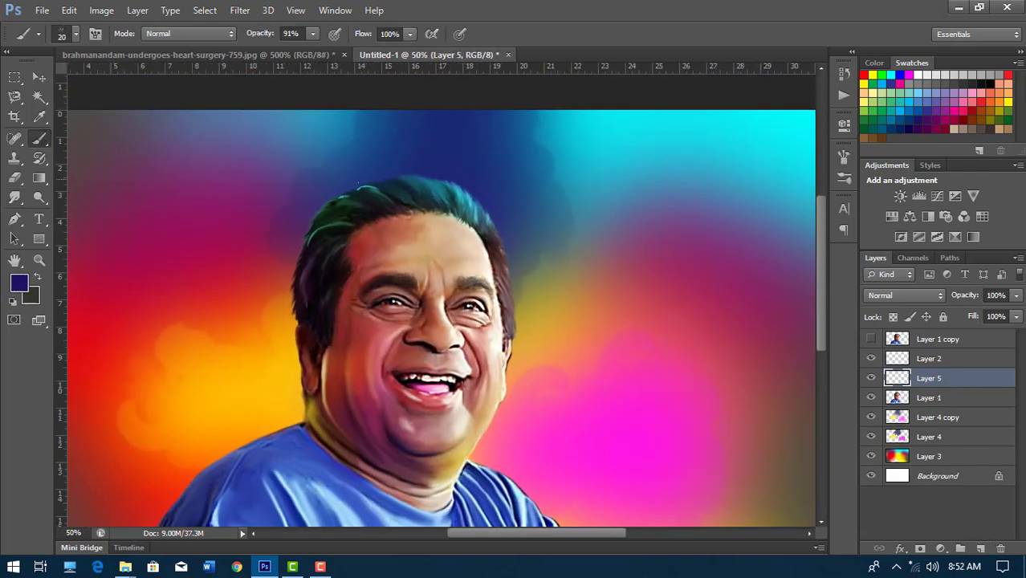
pyautogui.click(75, 33)
pyautogui.press('Return')
pyautogui.moveTo(482, 204); pyautogui.dragTo(517, 381)
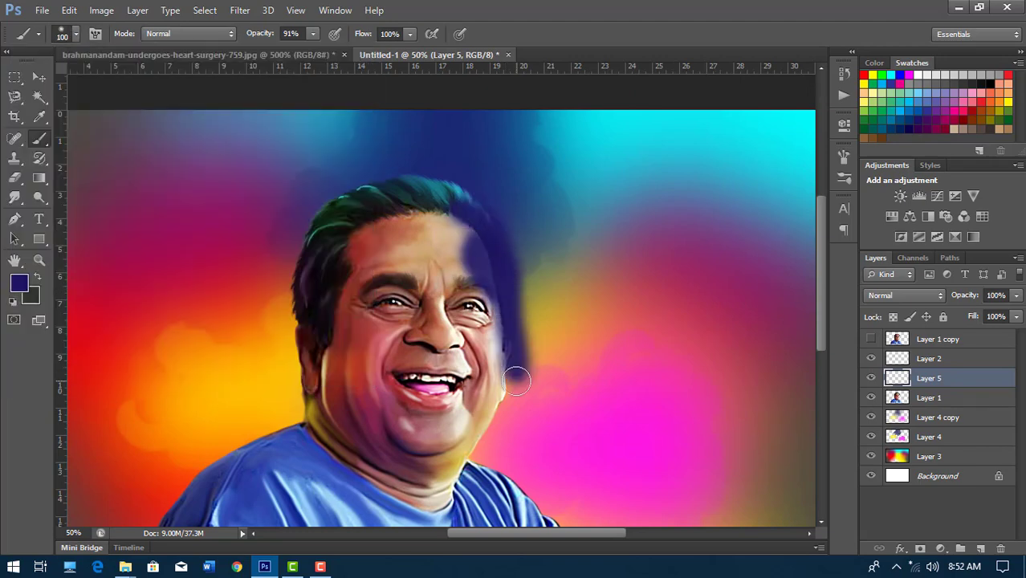
pyautogui.click(890, 296)
pyautogui.click(869, 189)
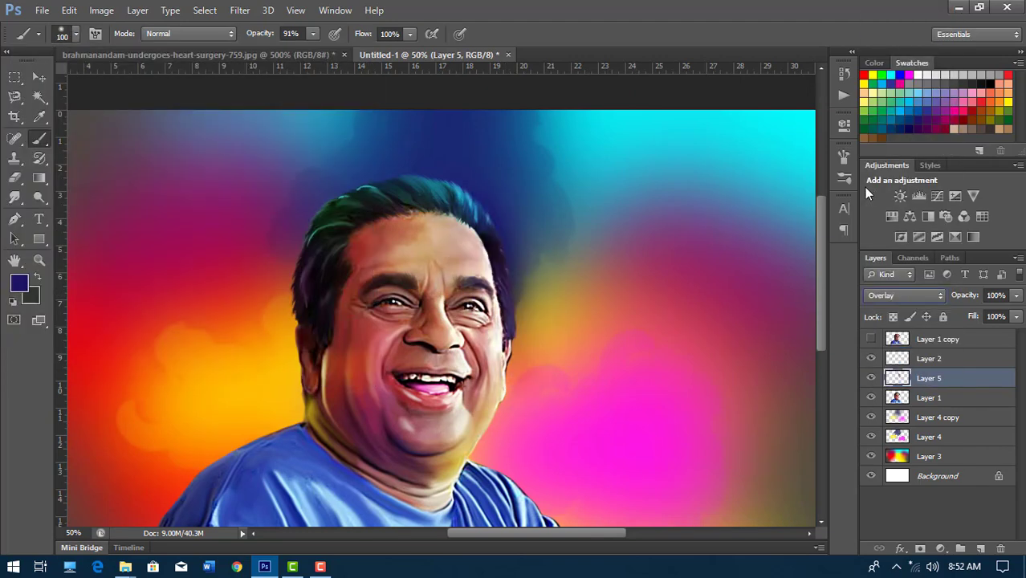
pyautogui.hotkey('ctrl', '-')
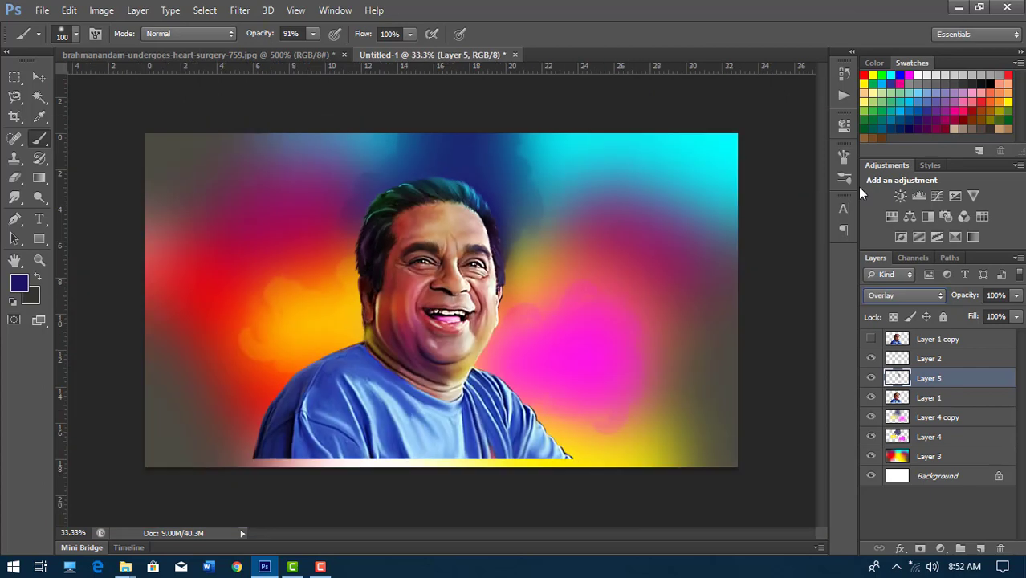